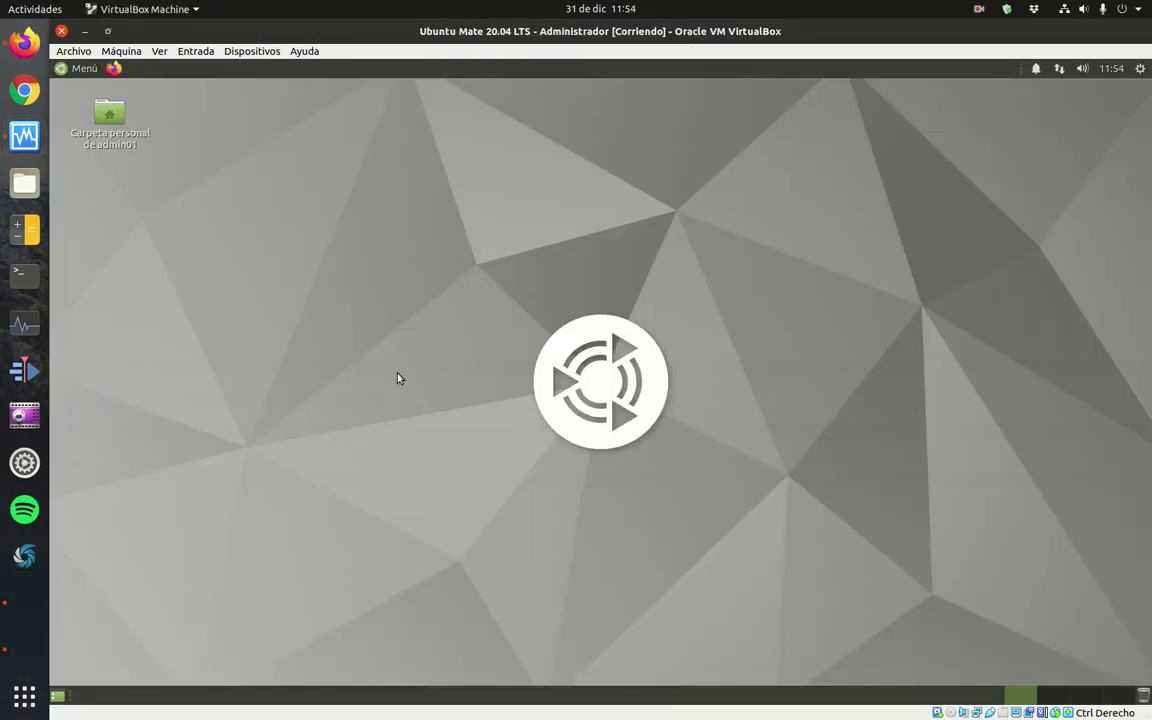
# Launch Firefox and browse to the backend router at 192.168.100.1.
pyautogui.click(115, 68)
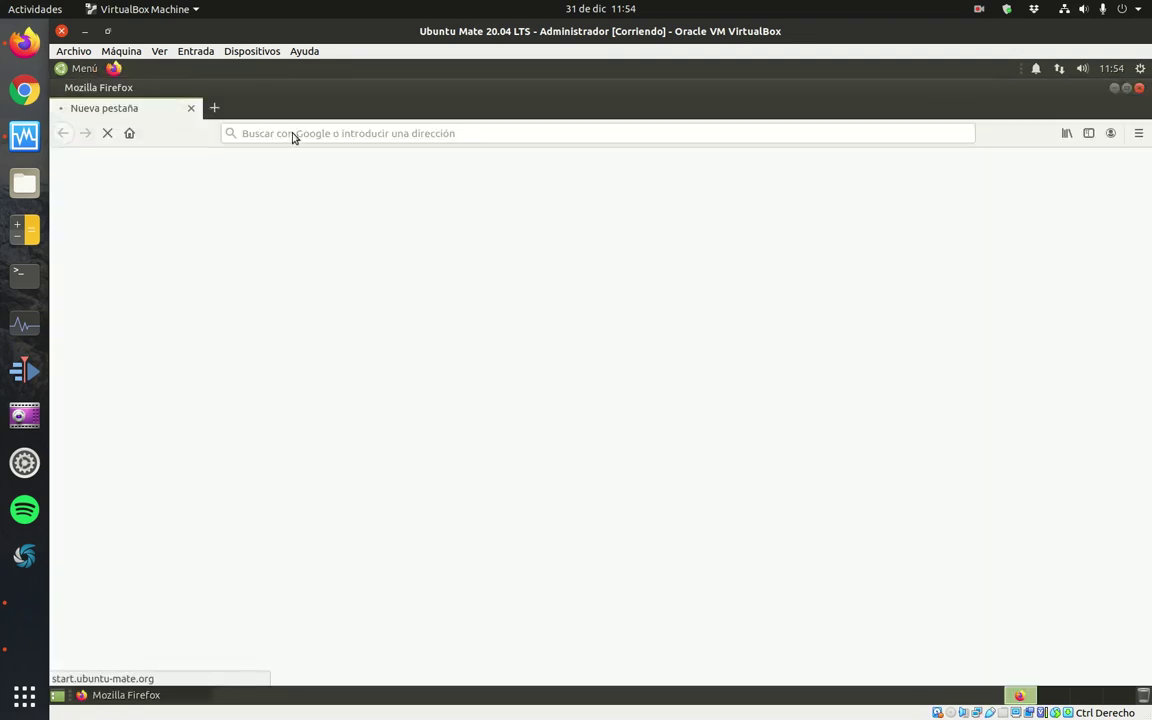
pyautogui.click(287, 134)
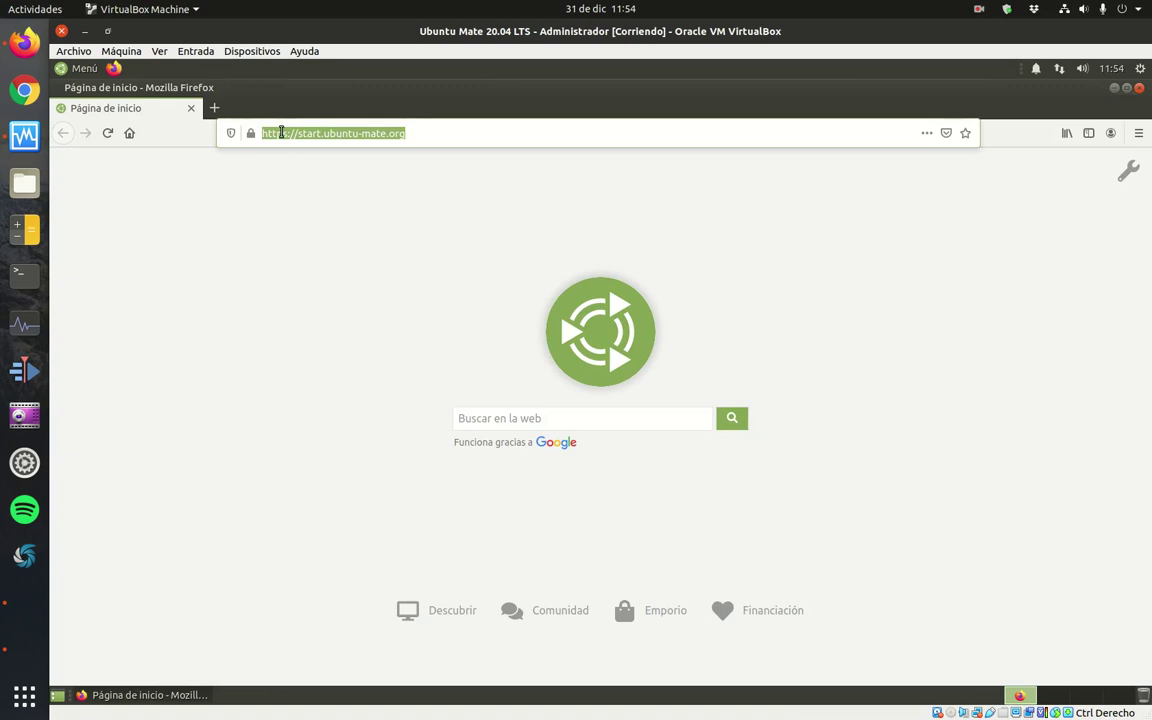
pyautogui.write('192.168.')
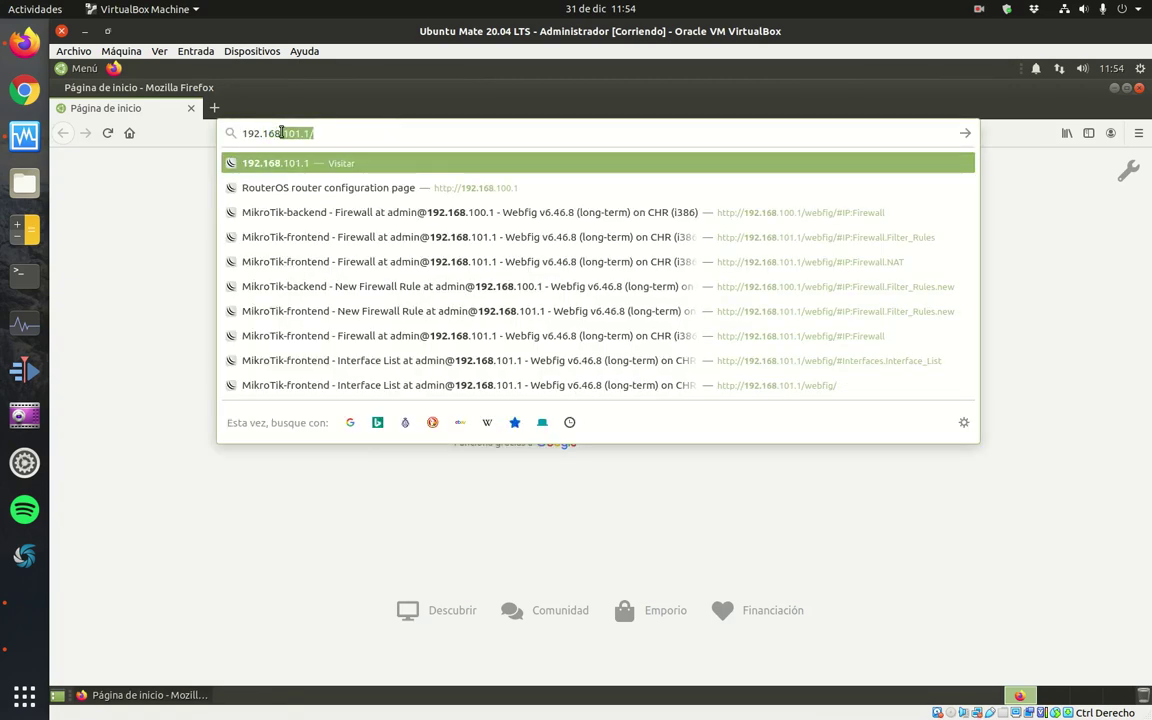
pyautogui.write('100.1')
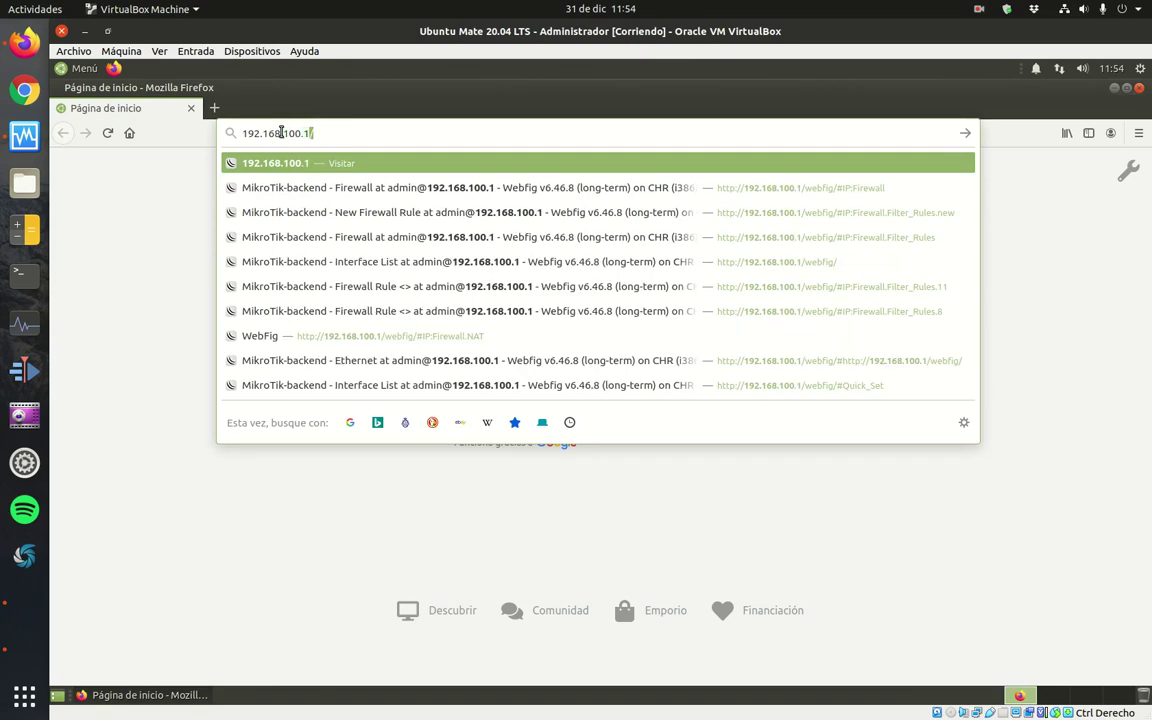
pyautogui.press('Return')
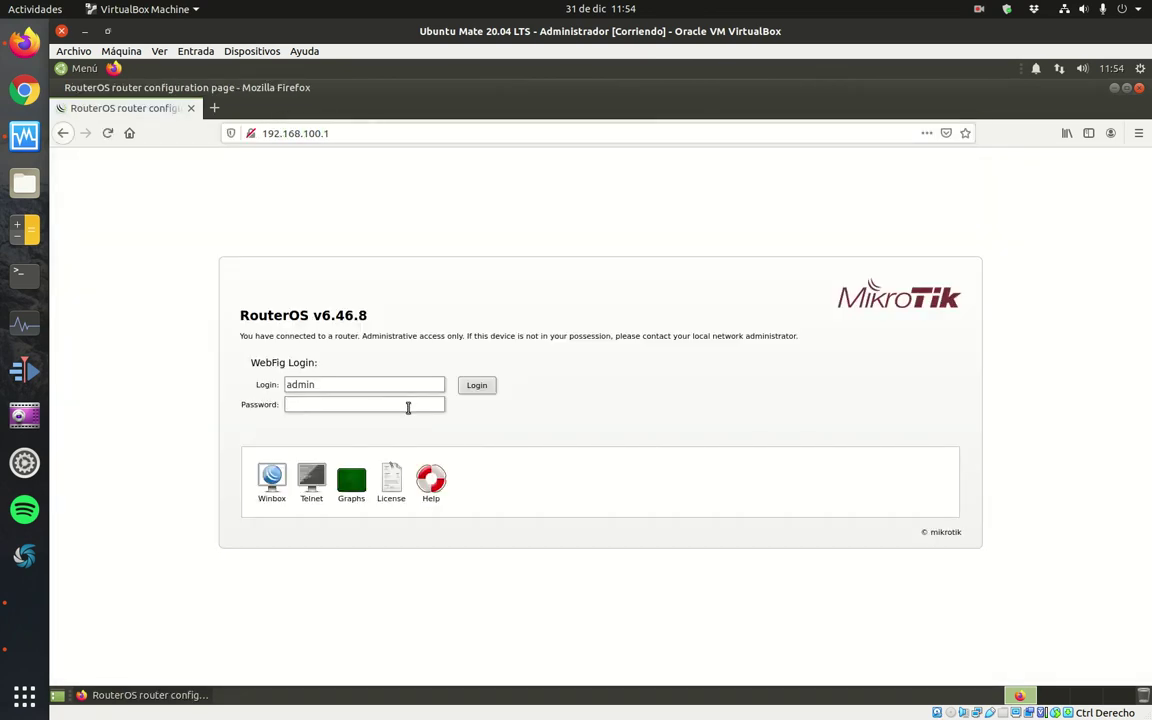
# Log in to the router's WebFig with the admin password.
pyautogui.click(368, 404)
pyautogui.write('admin')
pyautogui.click(490, 389)
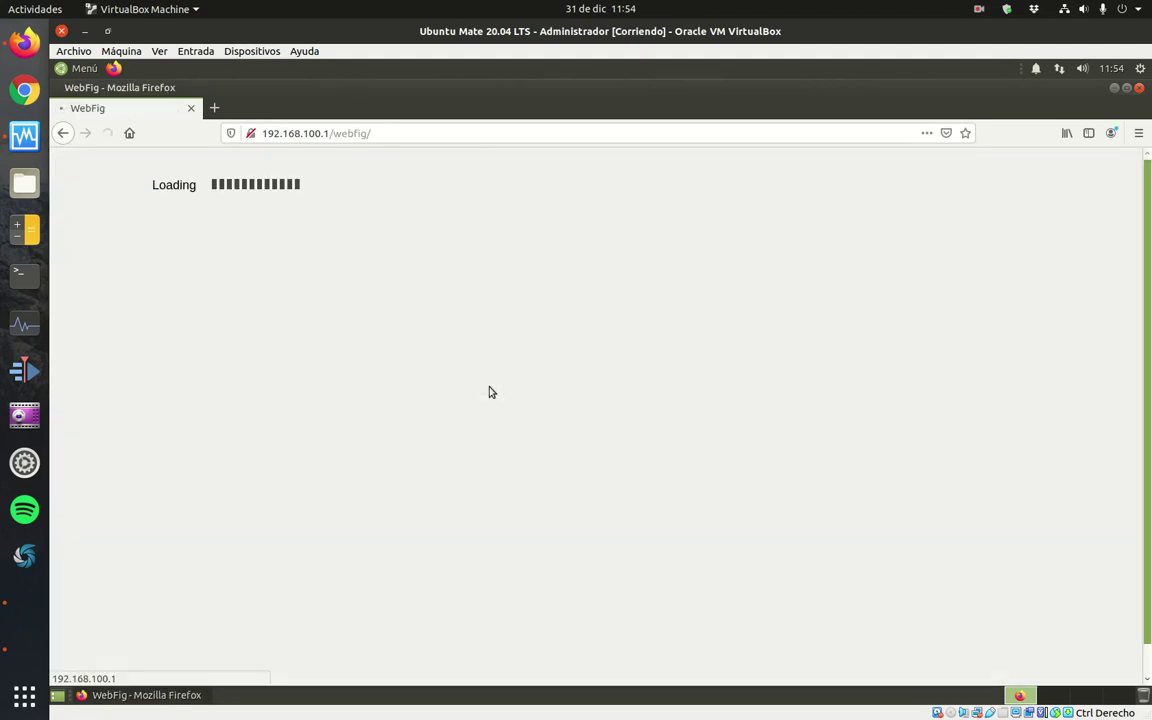
# Go to IP > Firewall to view the still-empty filter rules.
pyautogui.click(72, 244)
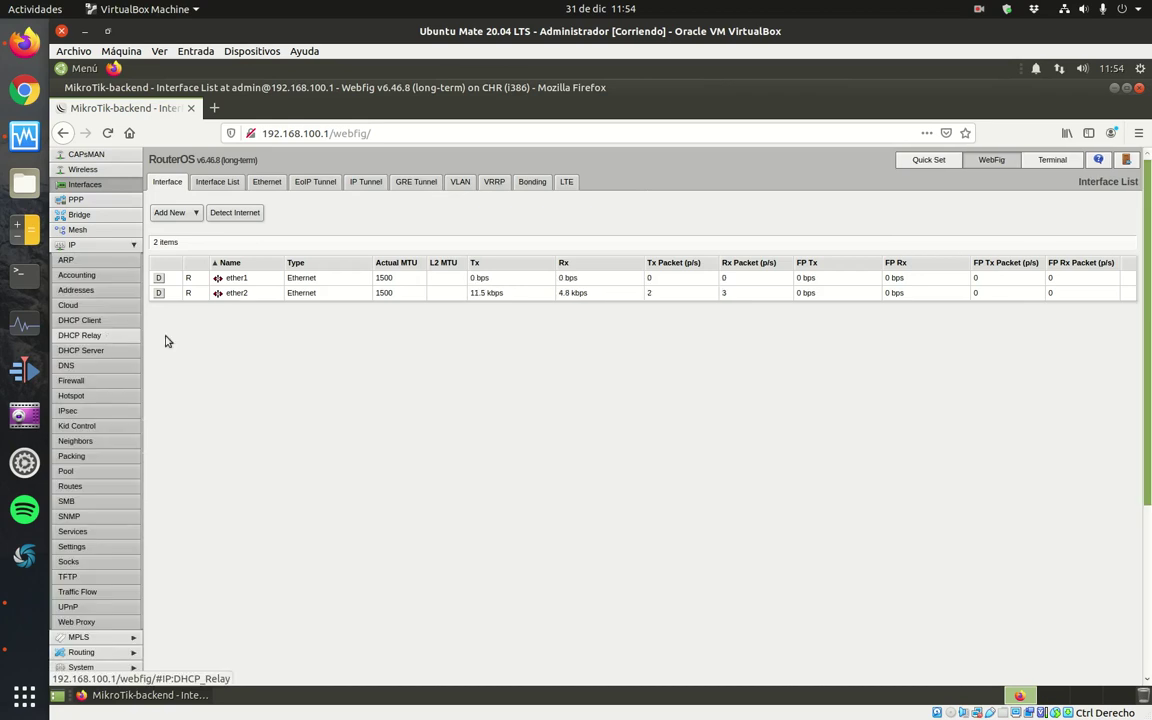
pyautogui.click(100, 244)
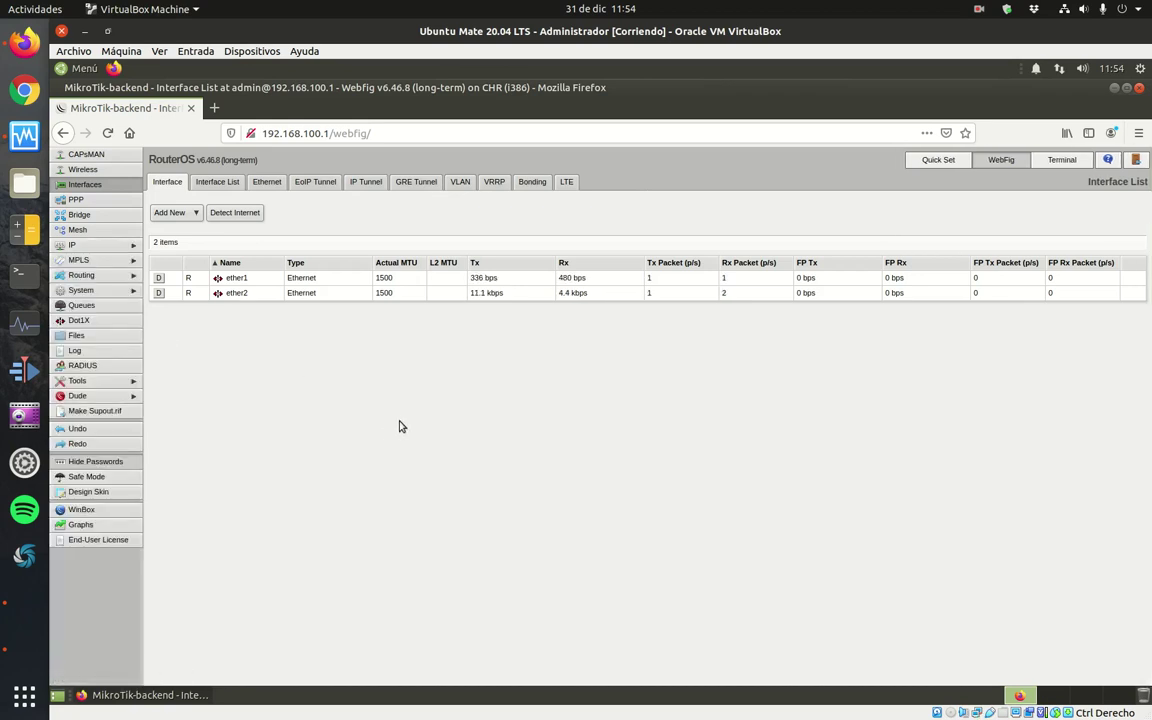
pyautogui.click(75, 244)
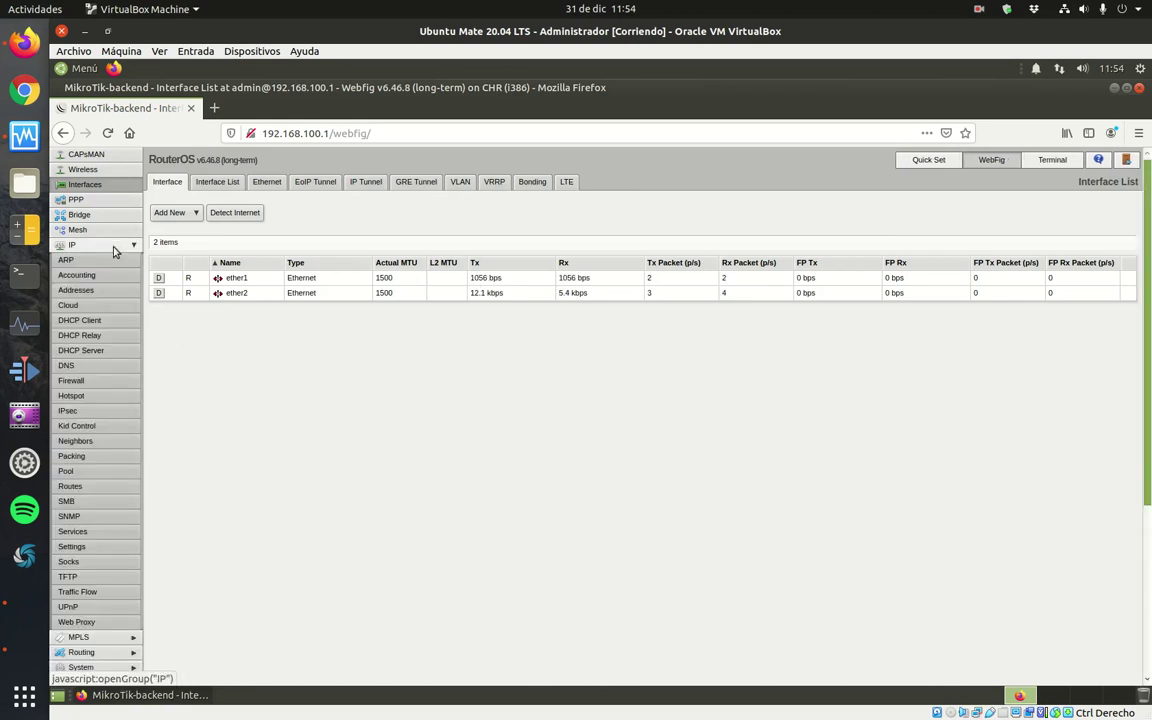
pyautogui.click(71, 381)
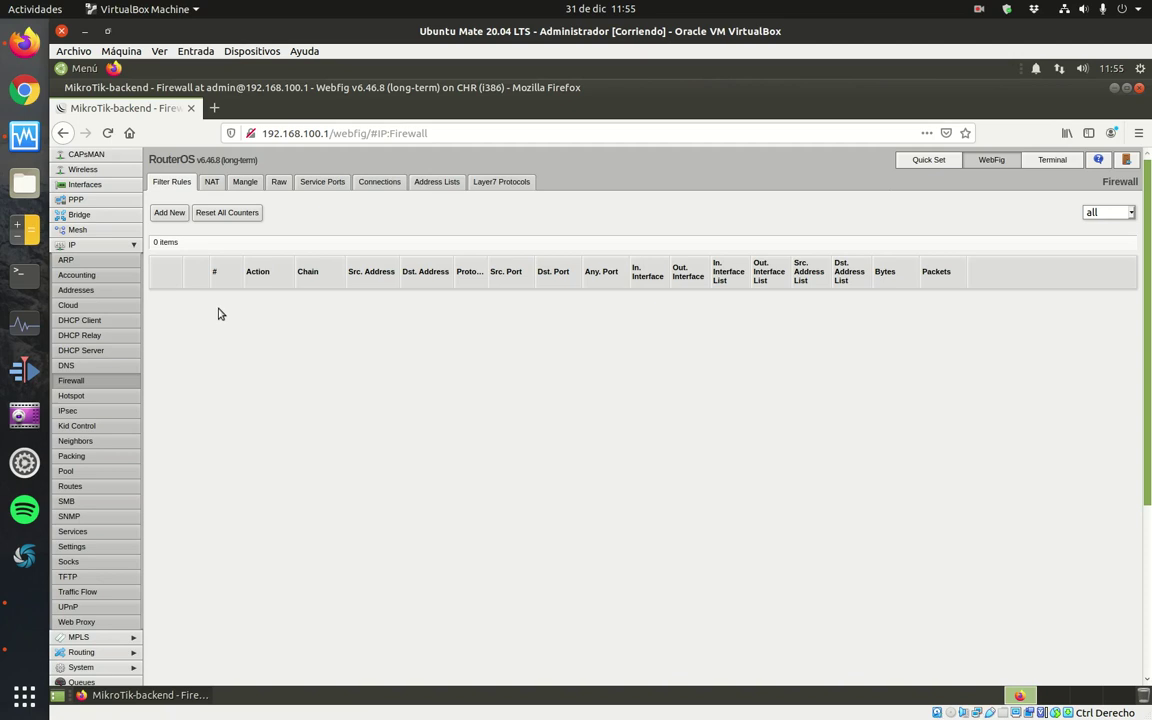
# Start a new forward filter rule matching related and established connection states.
pyautogui.click(169, 213)
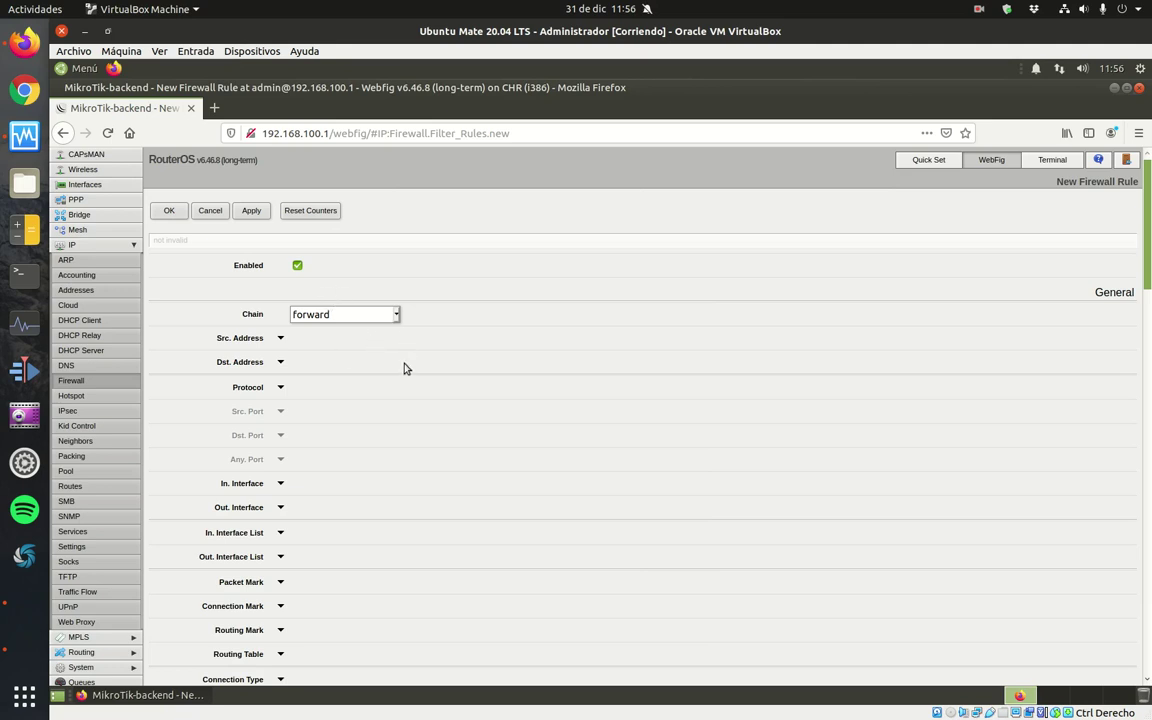
pyautogui.scroll(-7, 400, 369)
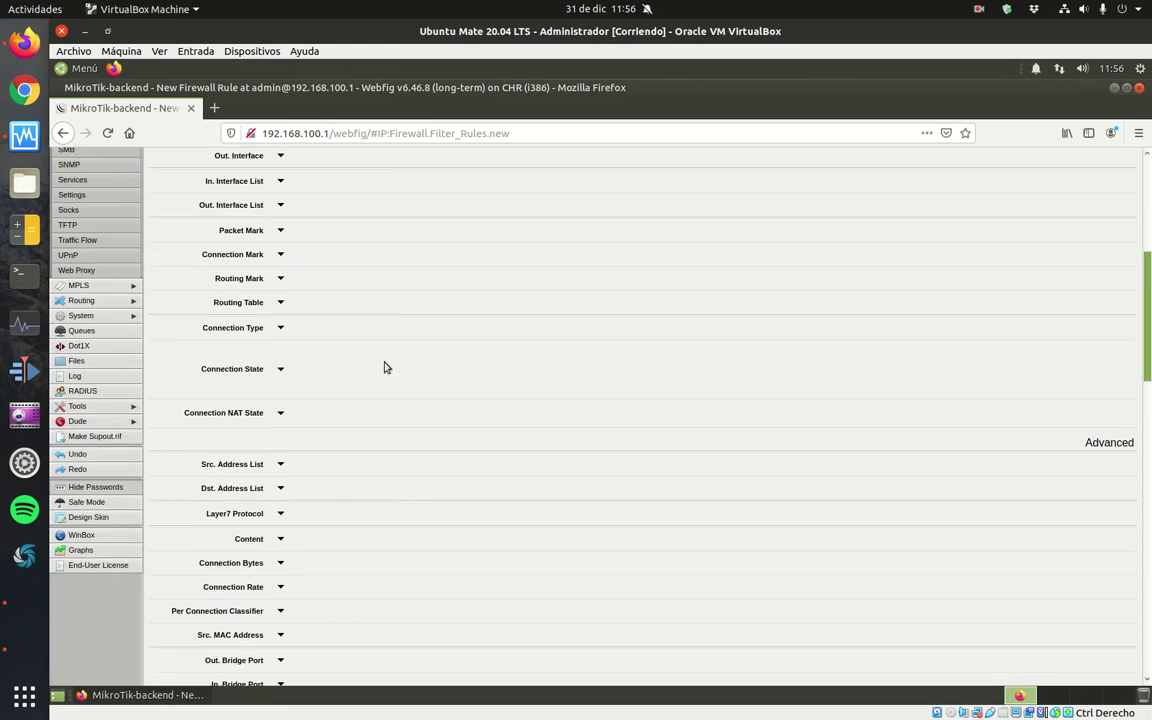
pyautogui.click(281, 371)
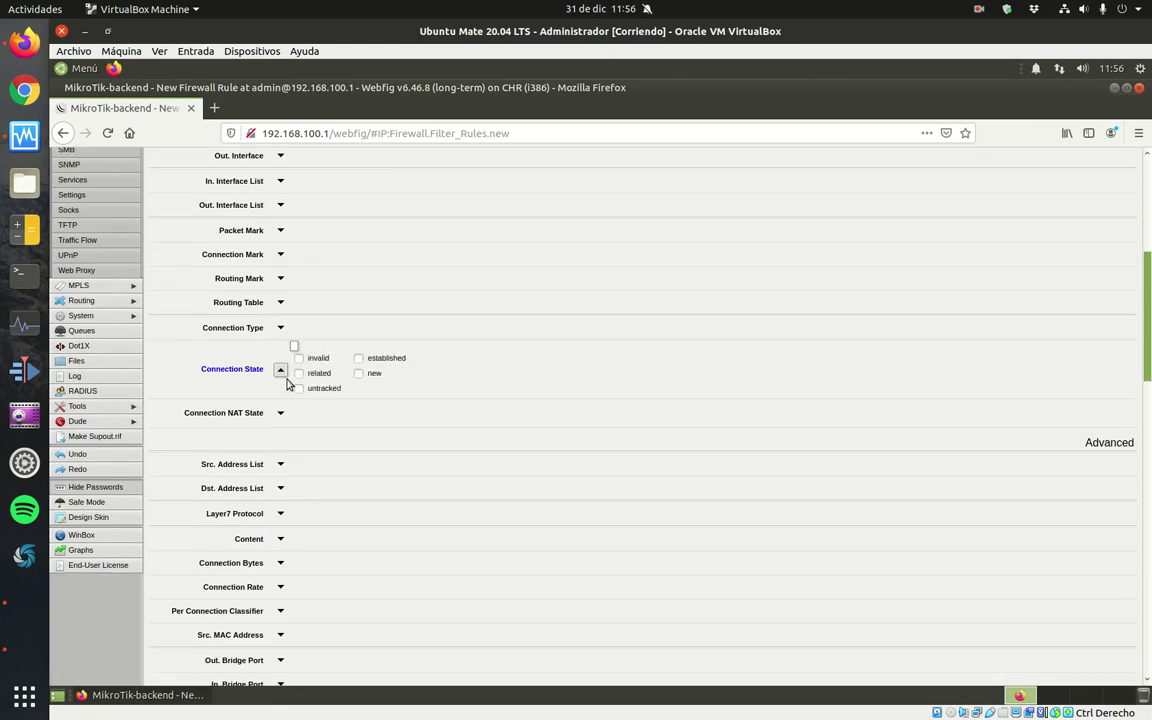
pyautogui.click(299, 375)
pyautogui.click(359, 360)
pyautogui.scroll(-1, 1147, 316)
pyautogui.scroll(-15, 1147, 316)
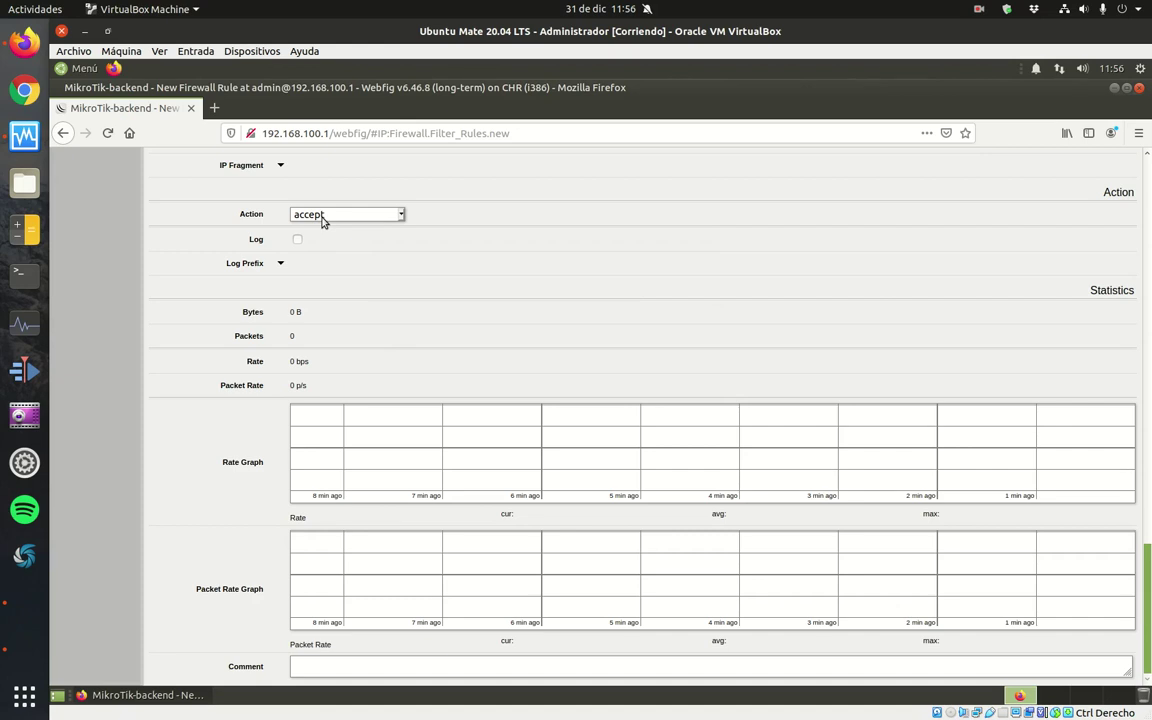
# Comment the rule 'Permitir tráfico conexiones relacionadas y establecidas' and save it.
pyautogui.click(338, 662)
pyautogui.write('Permitir aráfico')
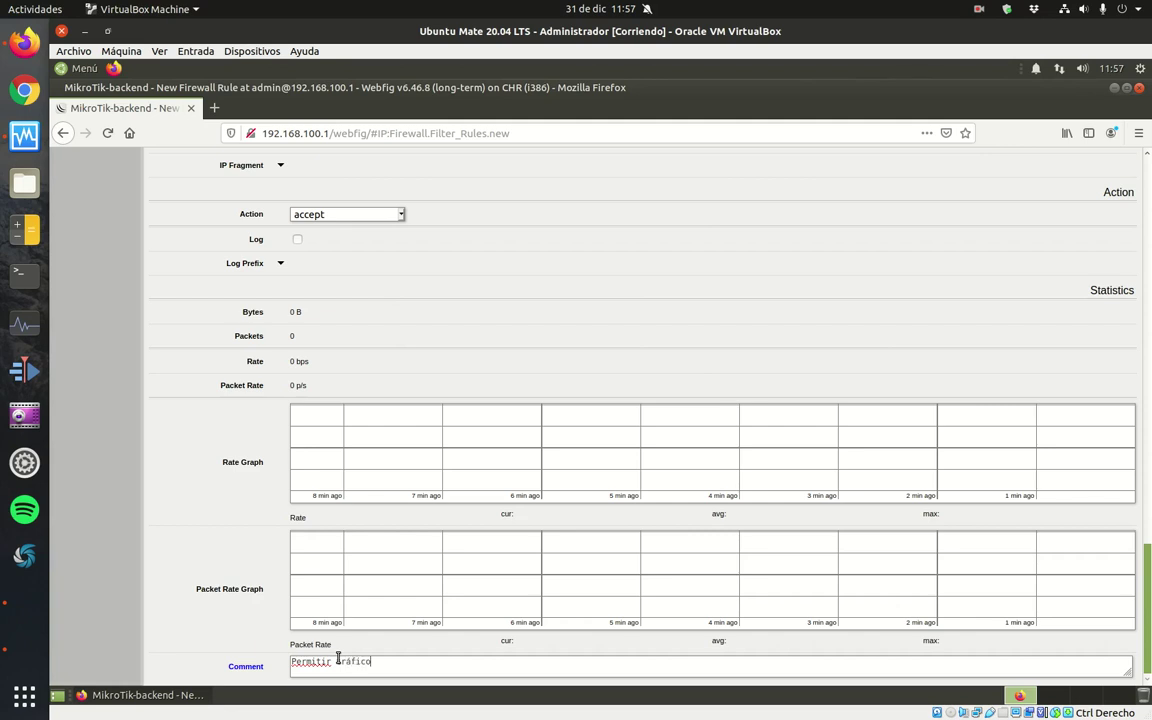
pyautogui.write(' conexioe')
pyautogui.press('BackSpace')
pyautogui.write('nes relacionadas ')
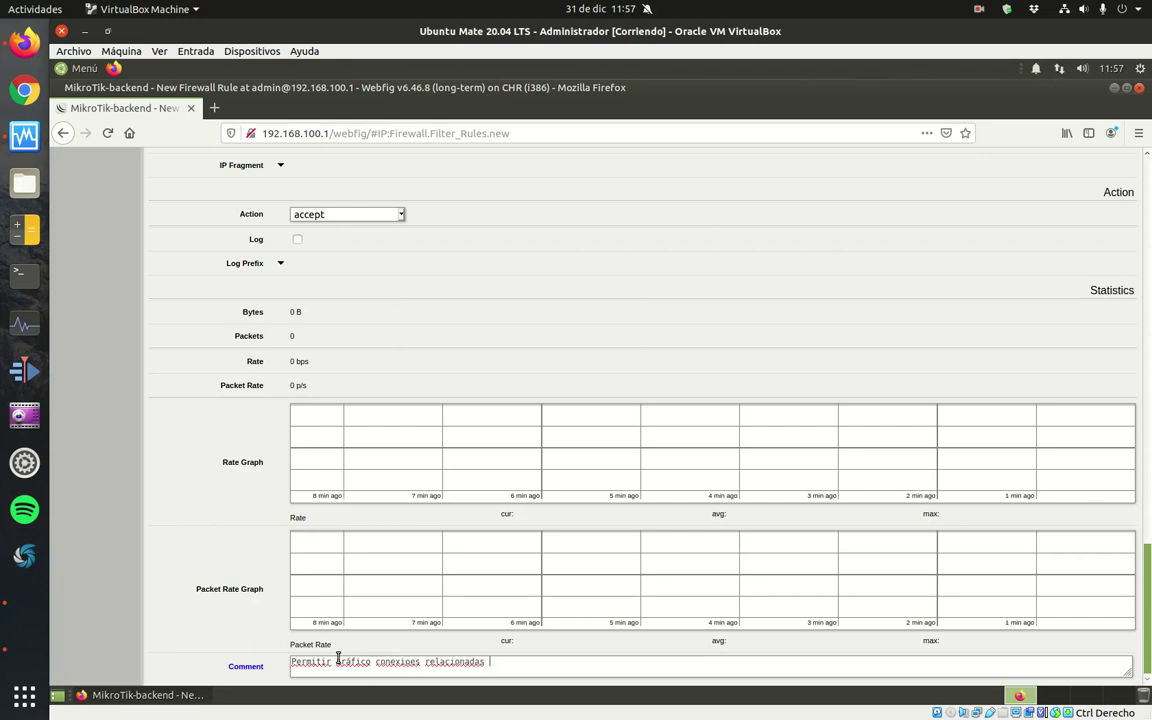
pyautogui.write('y establecidas')
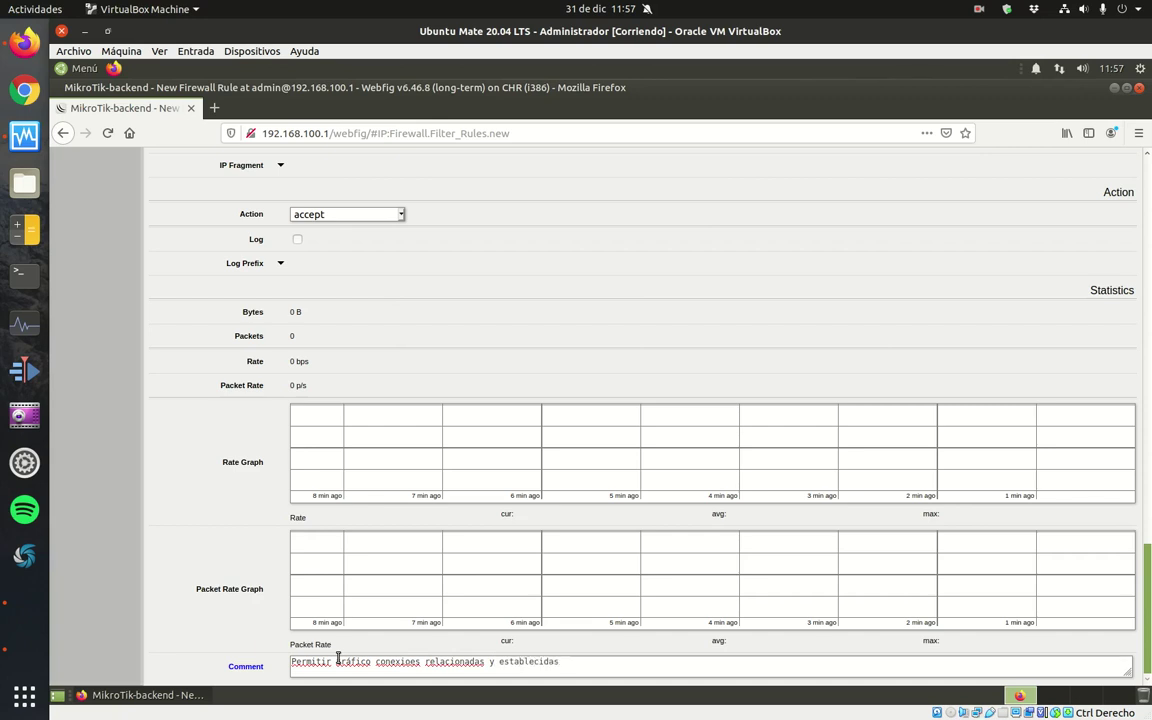
pyautogui.click(408, 661)
pyautogui.write('n')
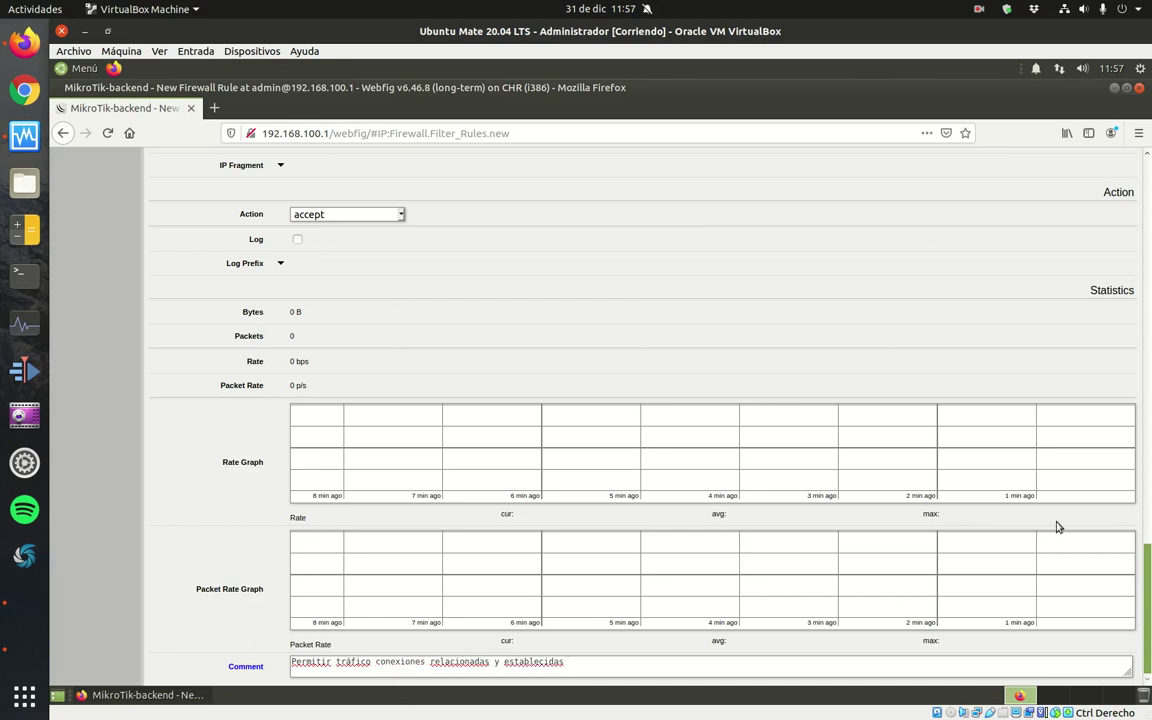
pyautogui.scroll(20, 1124, 420)
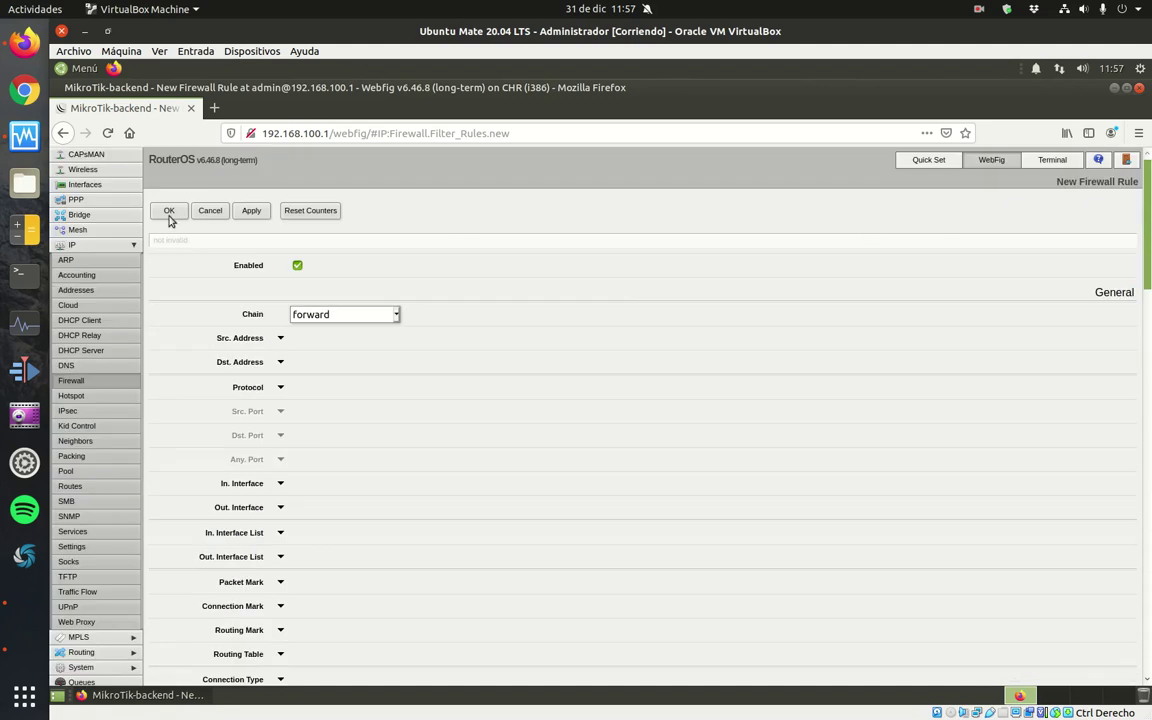
pyautogui.click(169, 214)
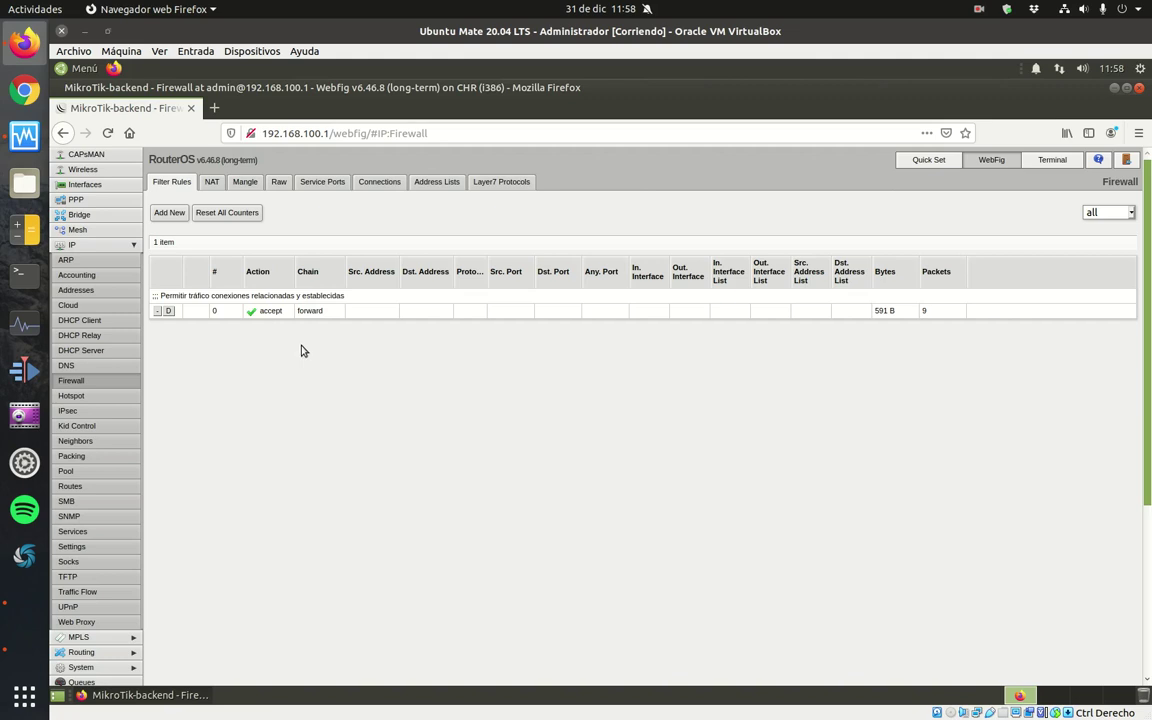
# Create another forward rule with source address 192.168.100.0/24.
pyautogui.click(166, 214)
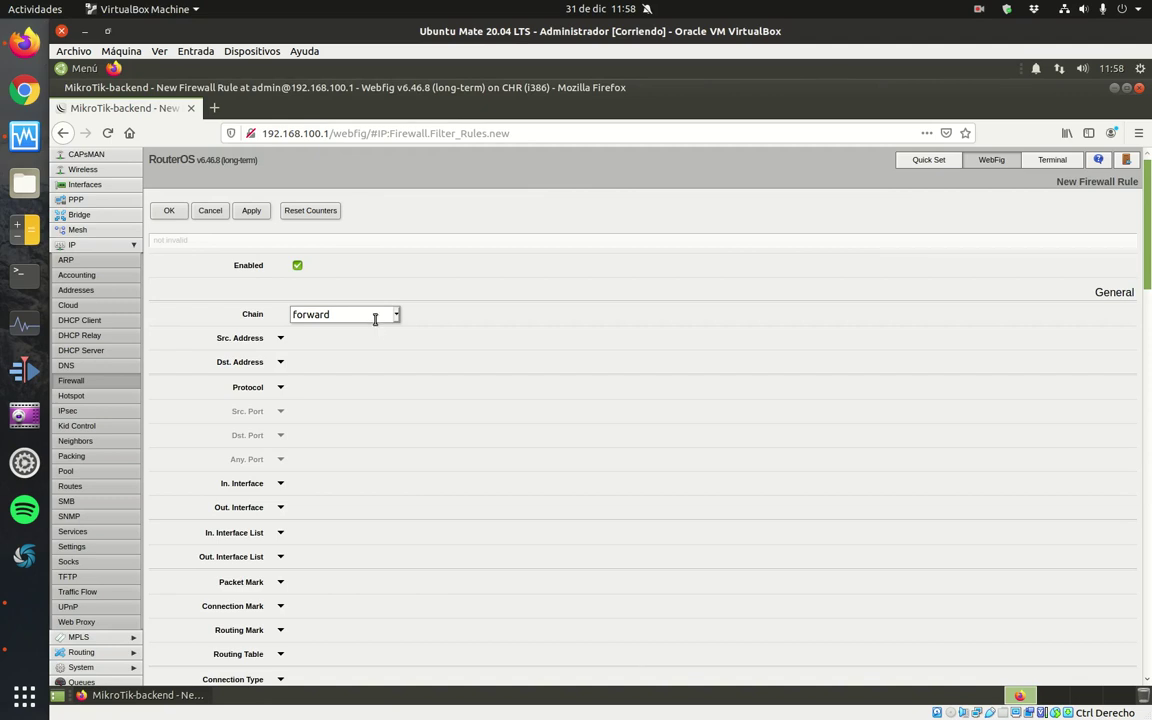
pyautogui.click(281, 338)
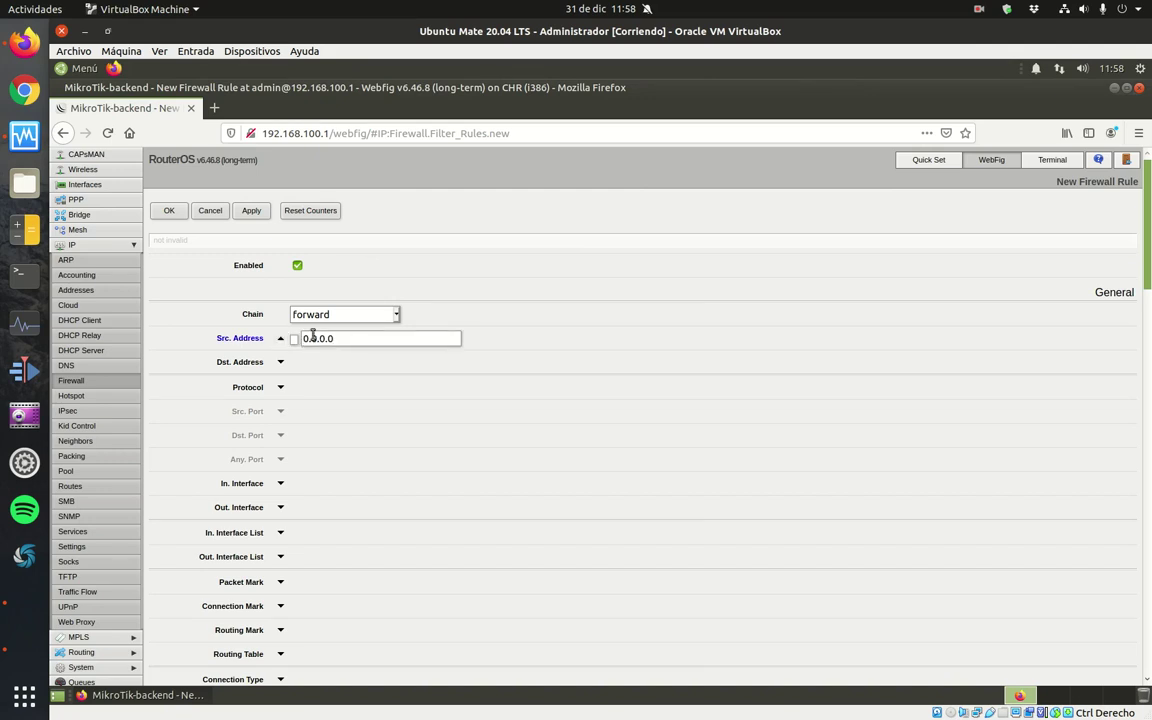
pyautogui.doubleClick(312, 338)
pyautogui.write('192.168.100.0/24')
pyautogui.hotkey('ctrl', 'a')
pyautogui.hotkey('ctrl', 'c')
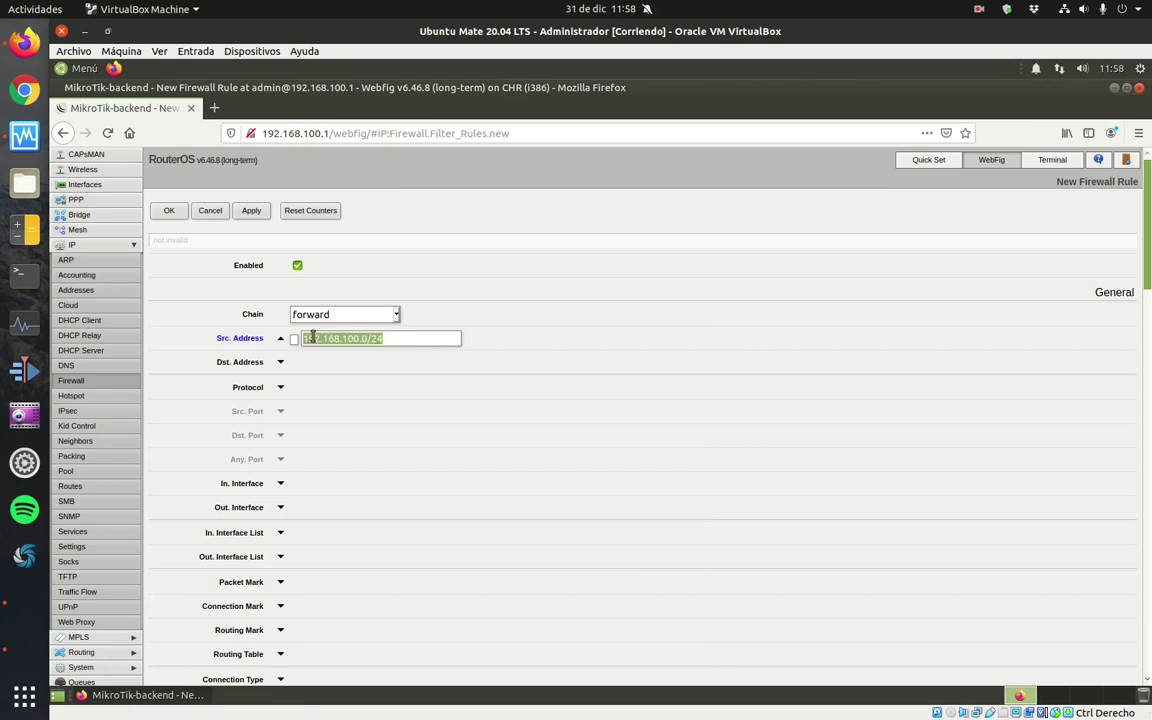
# Set the rule's destination address to the negated network !192.168.101.0/24.
pyautogui.click(281, 364)
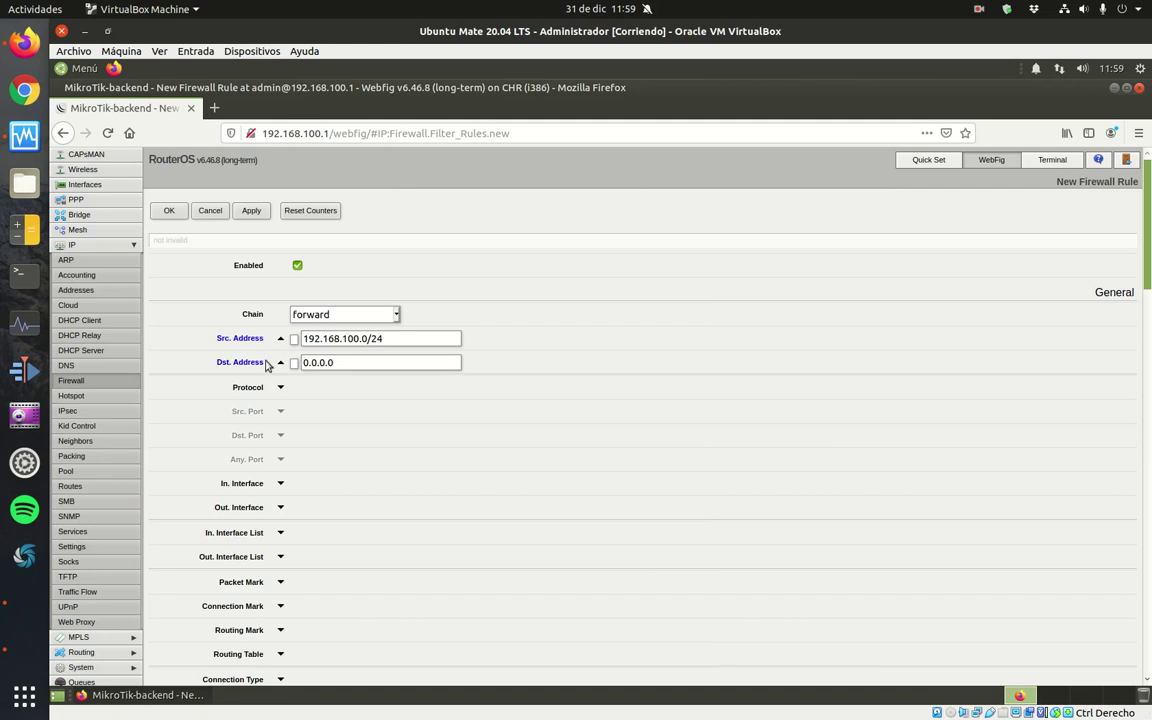
pyautogui.moveTo(341, 363); pyautogui.dragTo(303, 363)
pyautogui.hotkey('ctrl', 'v')
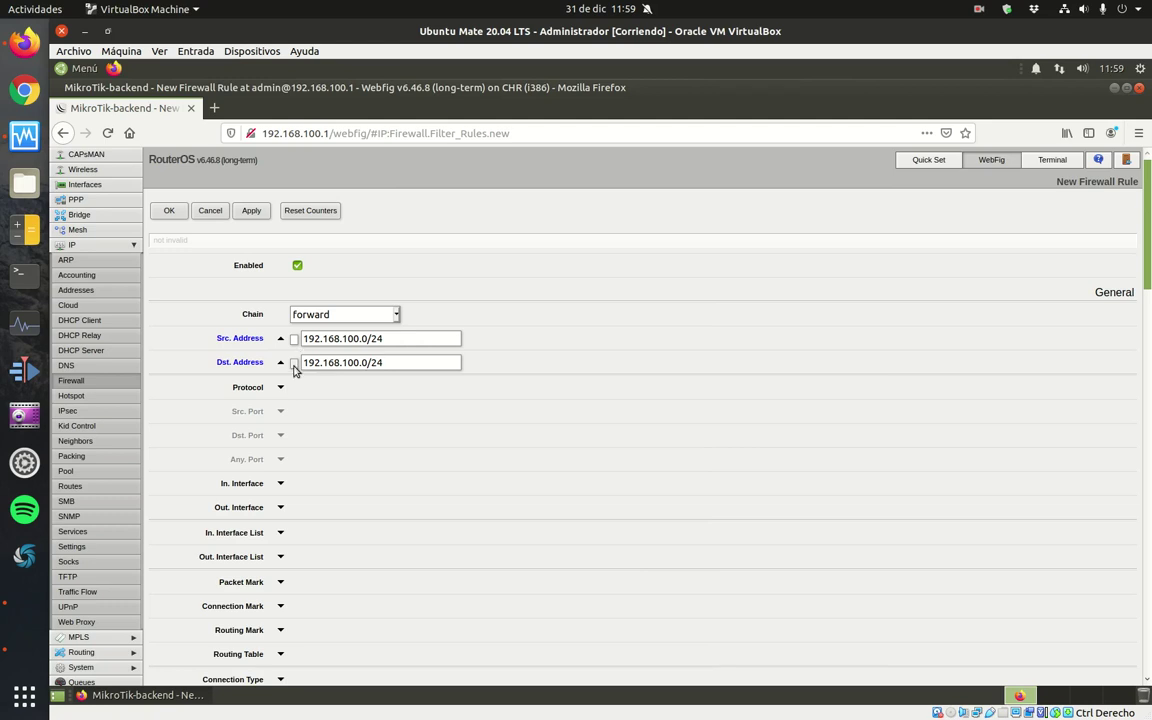
pyautogui.click(294, 364)
pyautogui.click(358, 362)
pyautogui.press('BackSpace')
pyautogui.write('1')
pyautogui.click(352, 364)
# Comment the rule 'Permitir tráfico que no vaya a la DMZ' and save it.
pyautogui.scroll(-8, 348, 405)
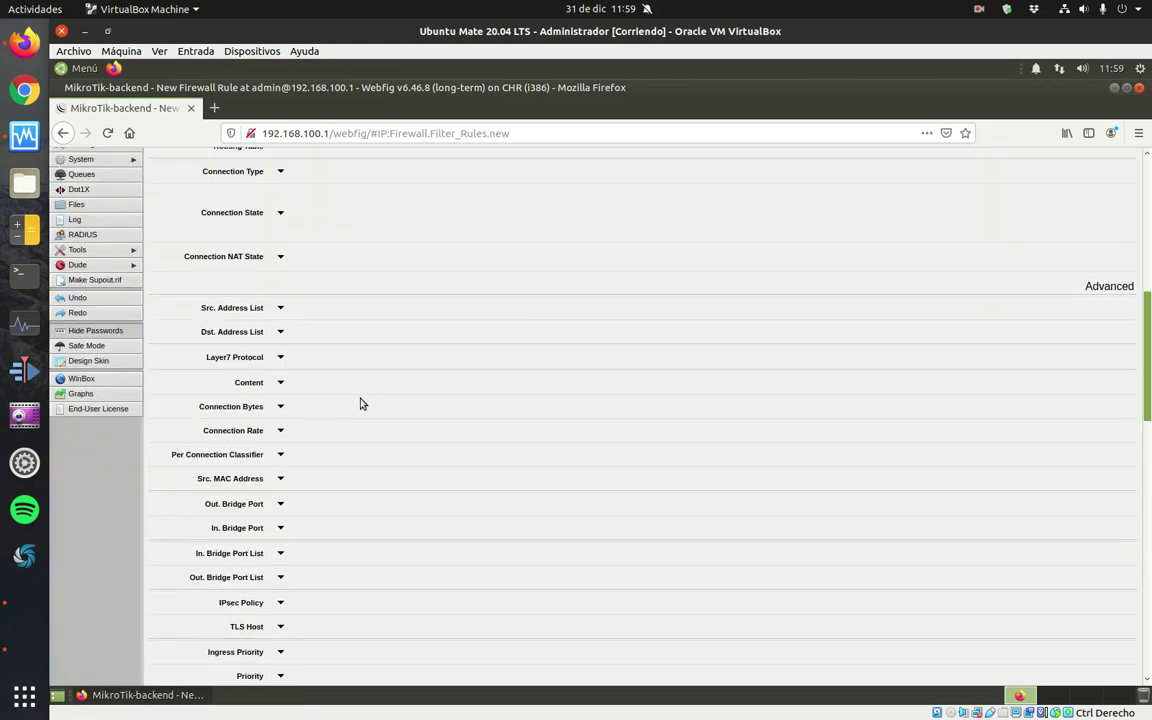
pyautogui.scroll(-13, 362, 403)
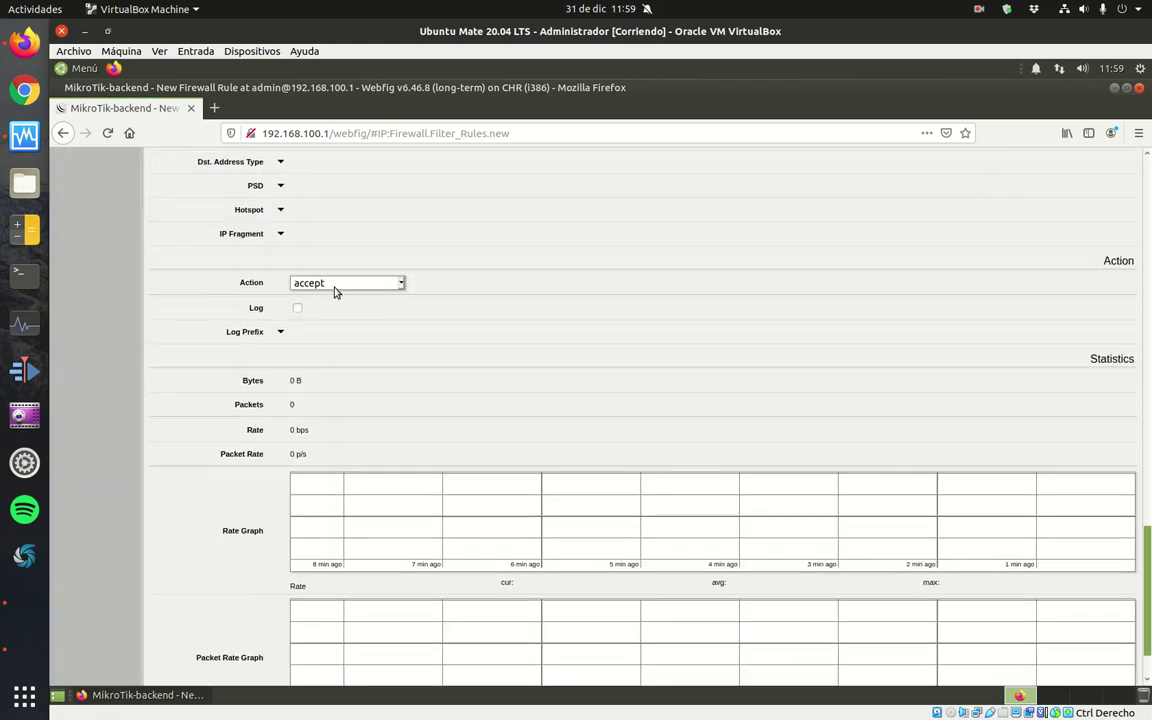
pyautogui.scroll(-2, 334, 290)
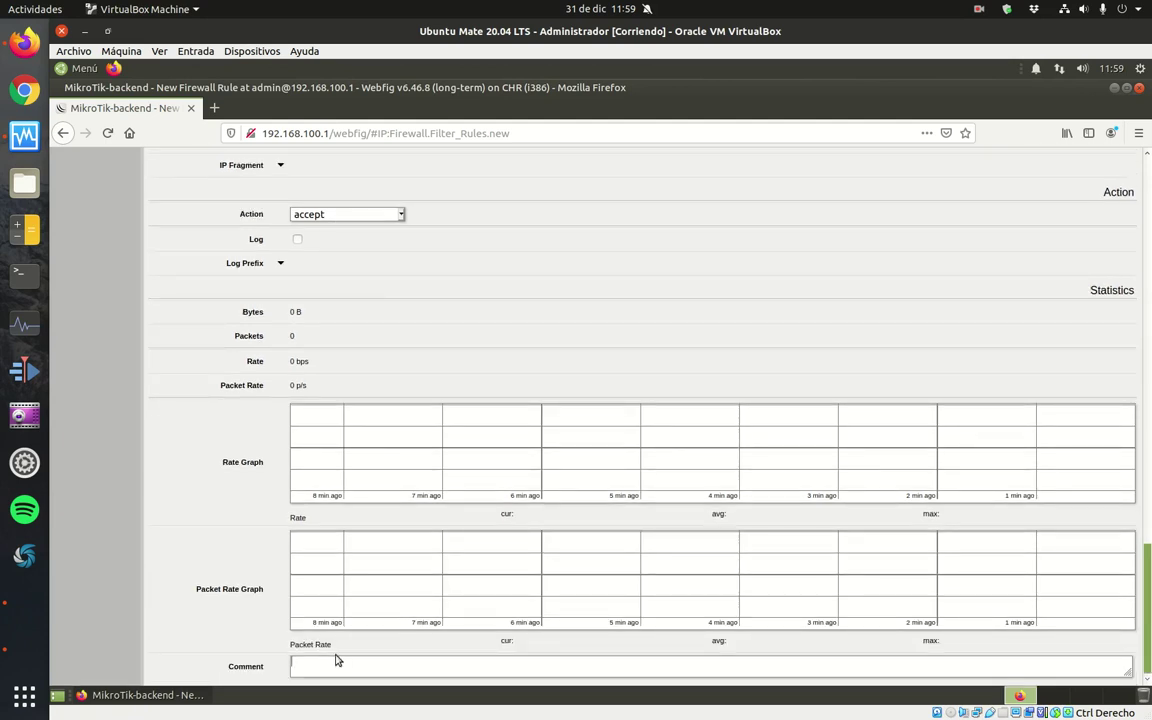
pyautogui.write('Permitir')
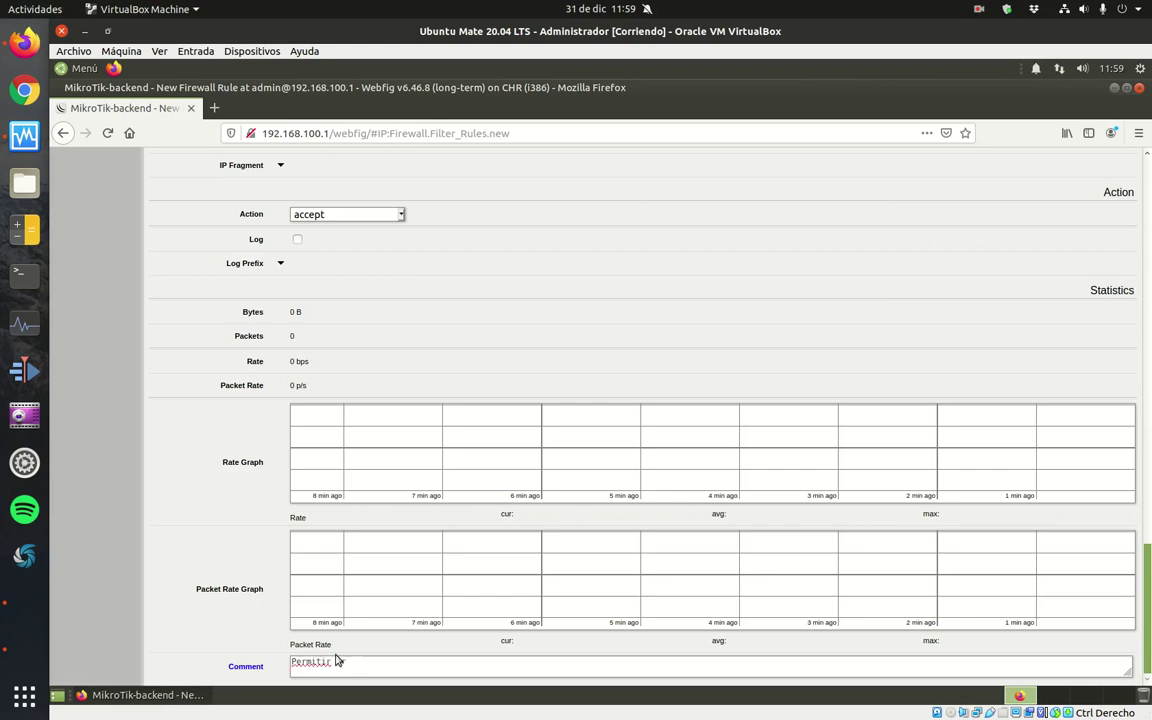
pyautogui.write(' aráfico que no vaya a la DMZ')
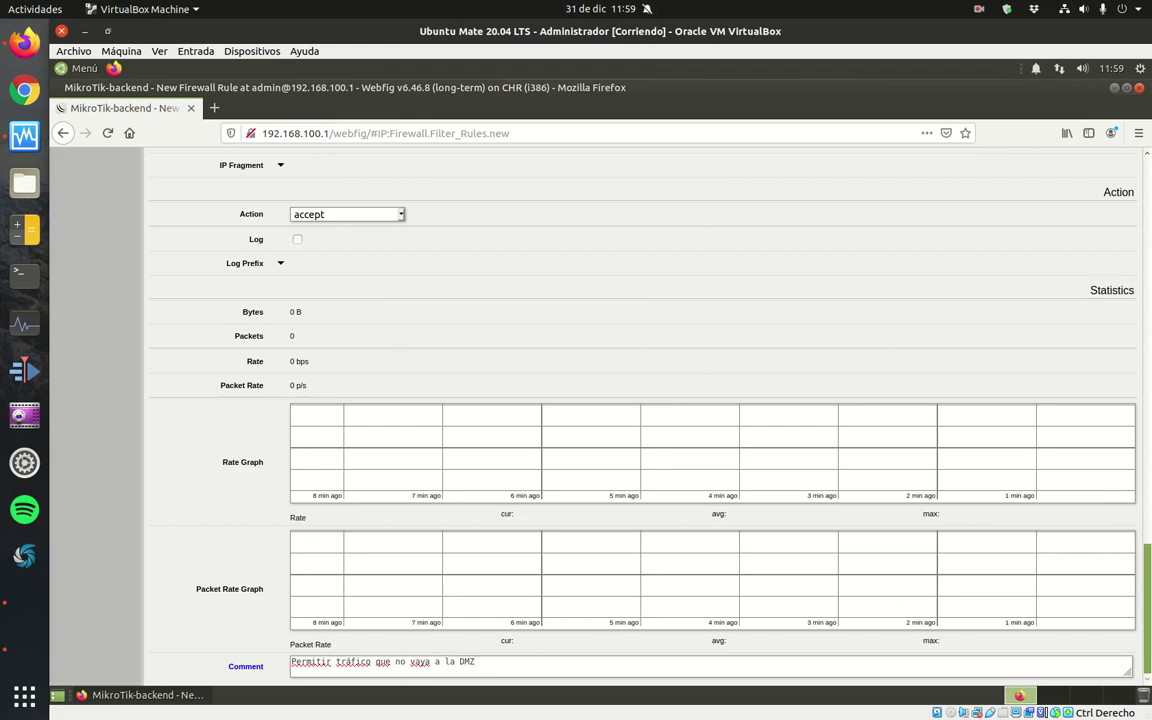
pyautogui.moveTo(1143, 582); pyautogui.dragTo(1143, 195)
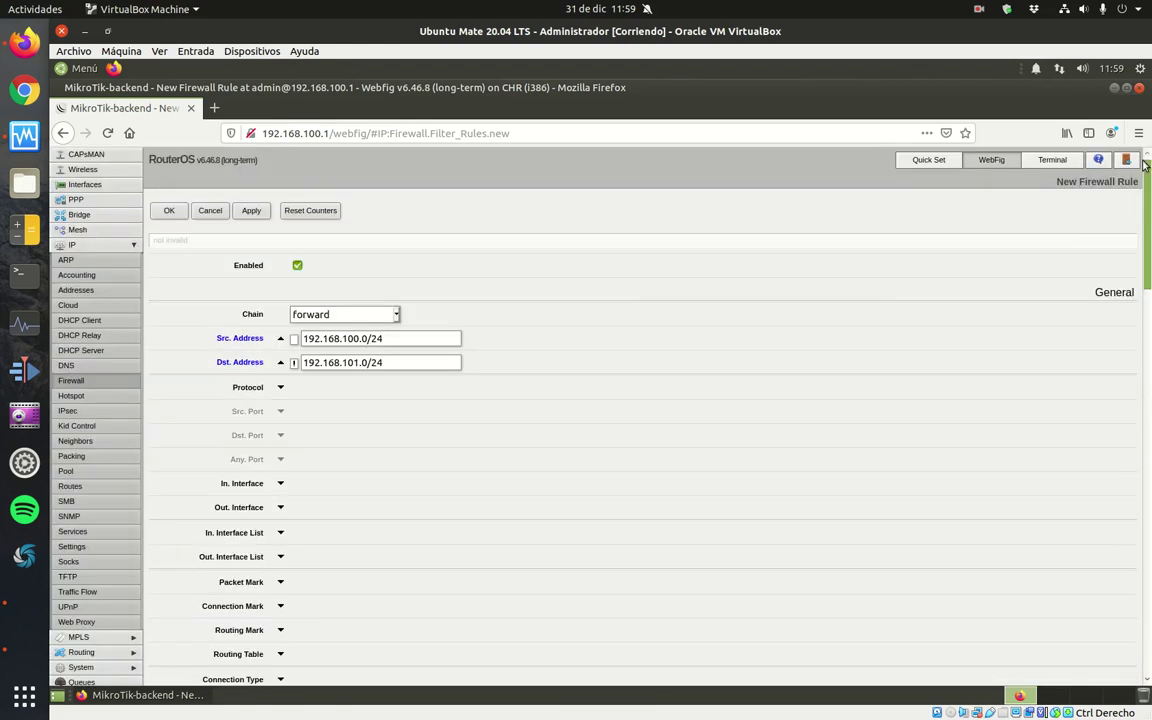
pyautogui.click(168, 210)
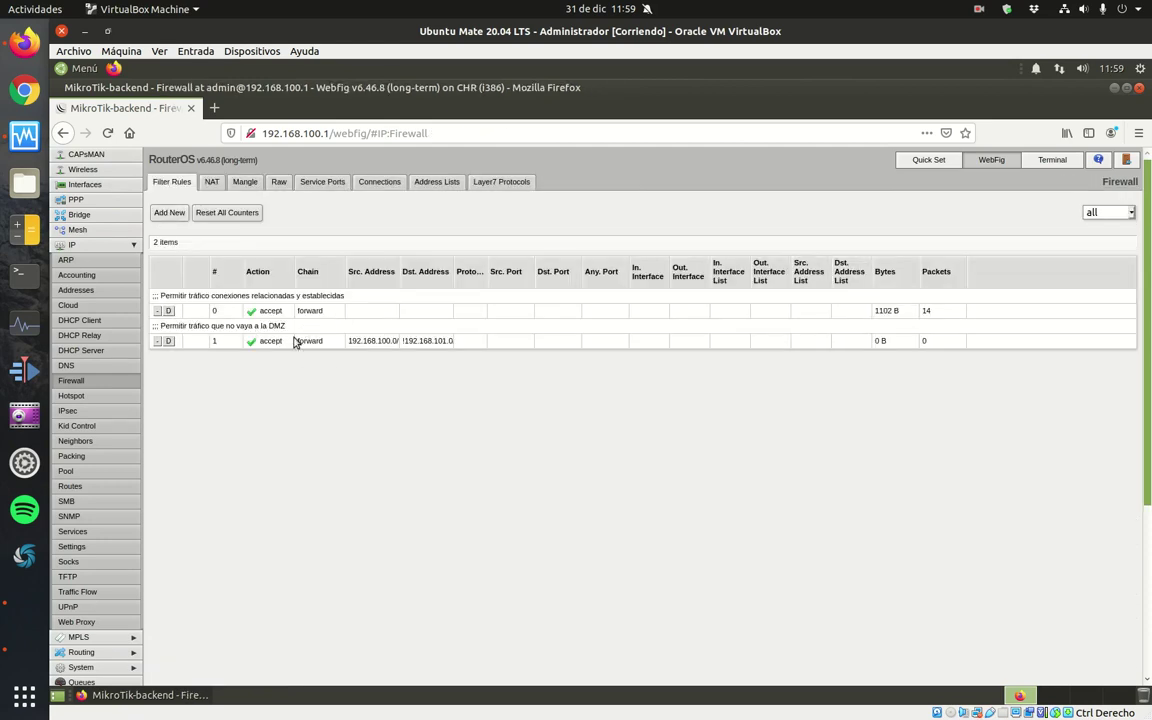
# Edit rule 1 to use in-interface ether2 and out-interface ether1.
pyautogui.moveTo(399, 280); pyautogui.dragTo(481, 280)
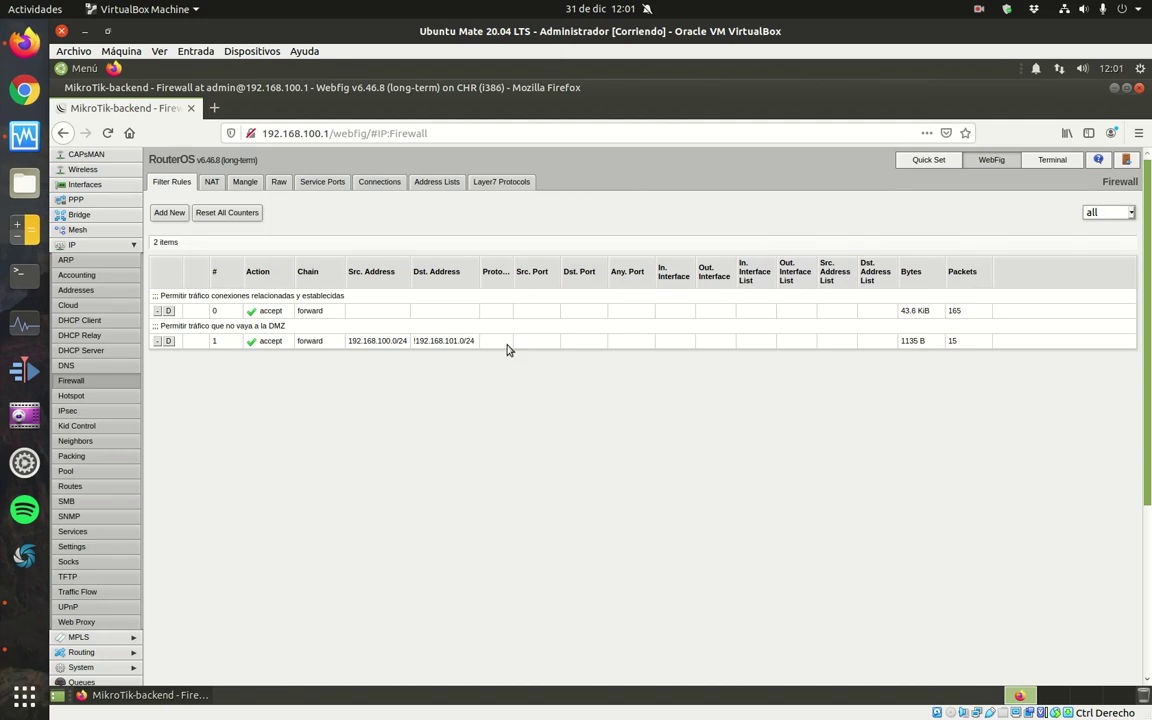
pyautogui.click(470, 344)
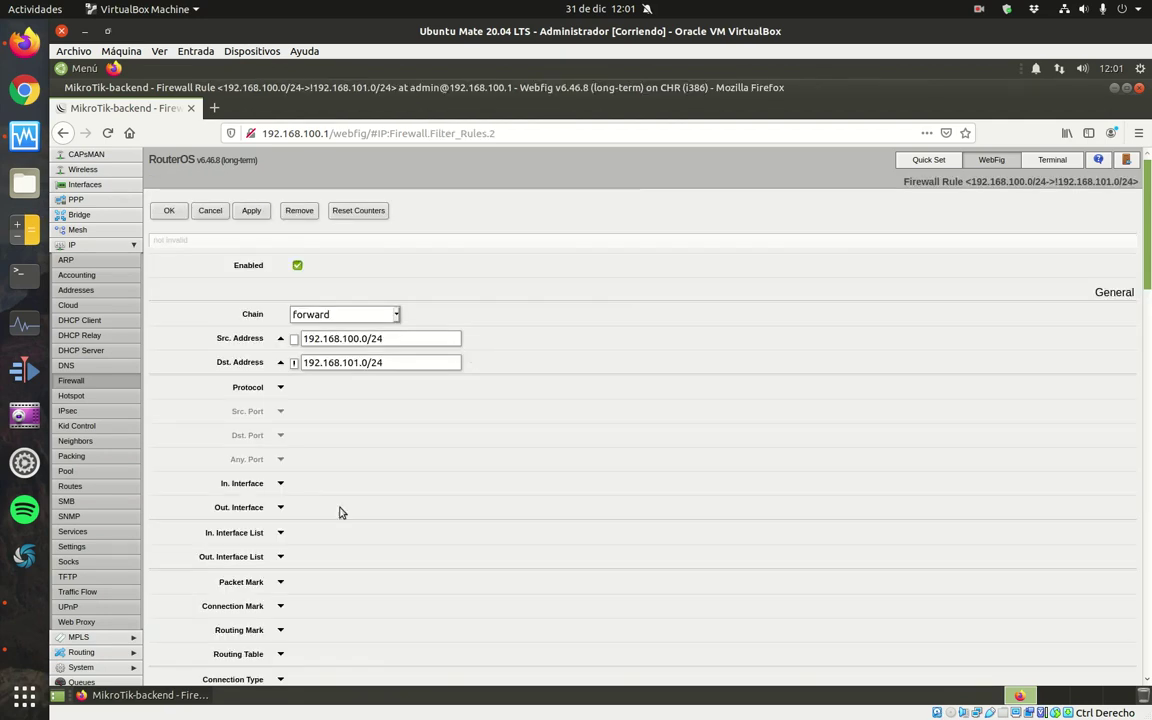
pyautogui.click(281, 484)
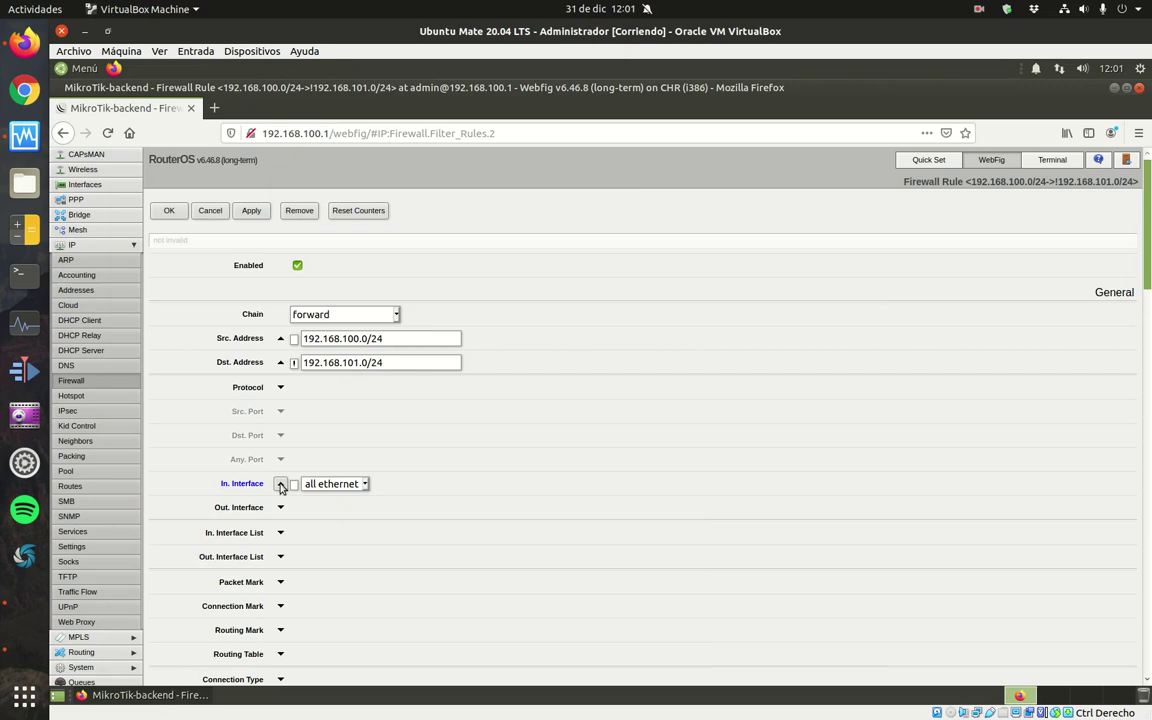
pyautogui.click(366, 484)
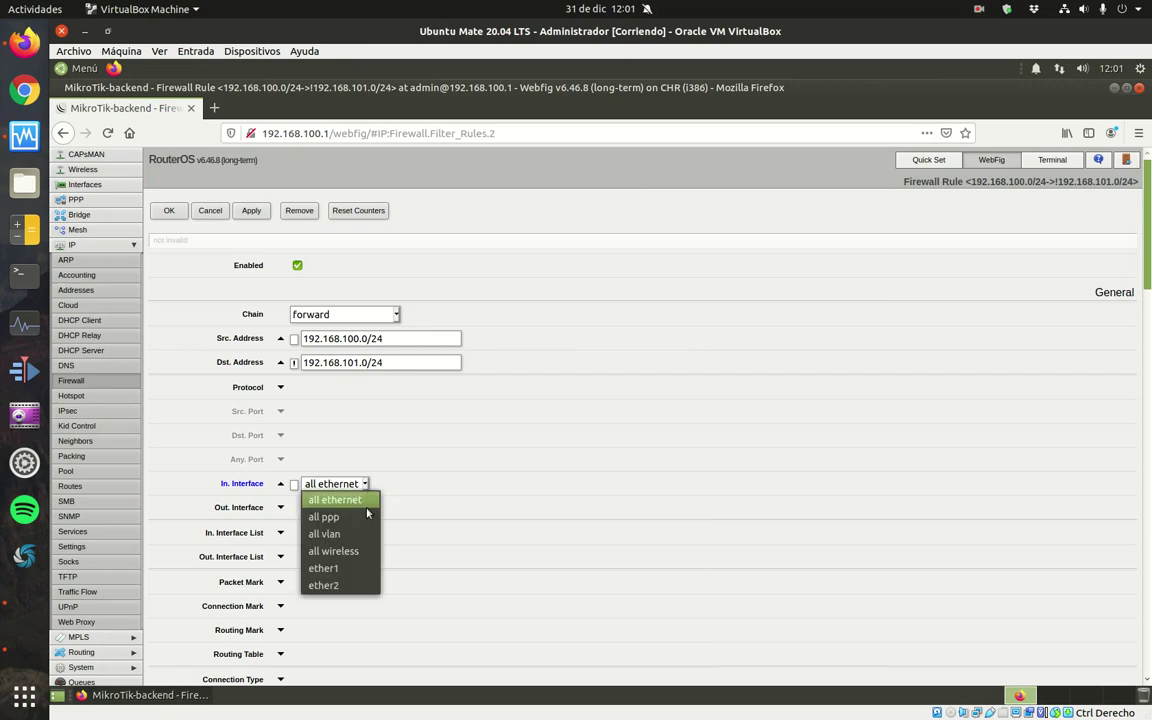
pyautogui.click(349, 586)
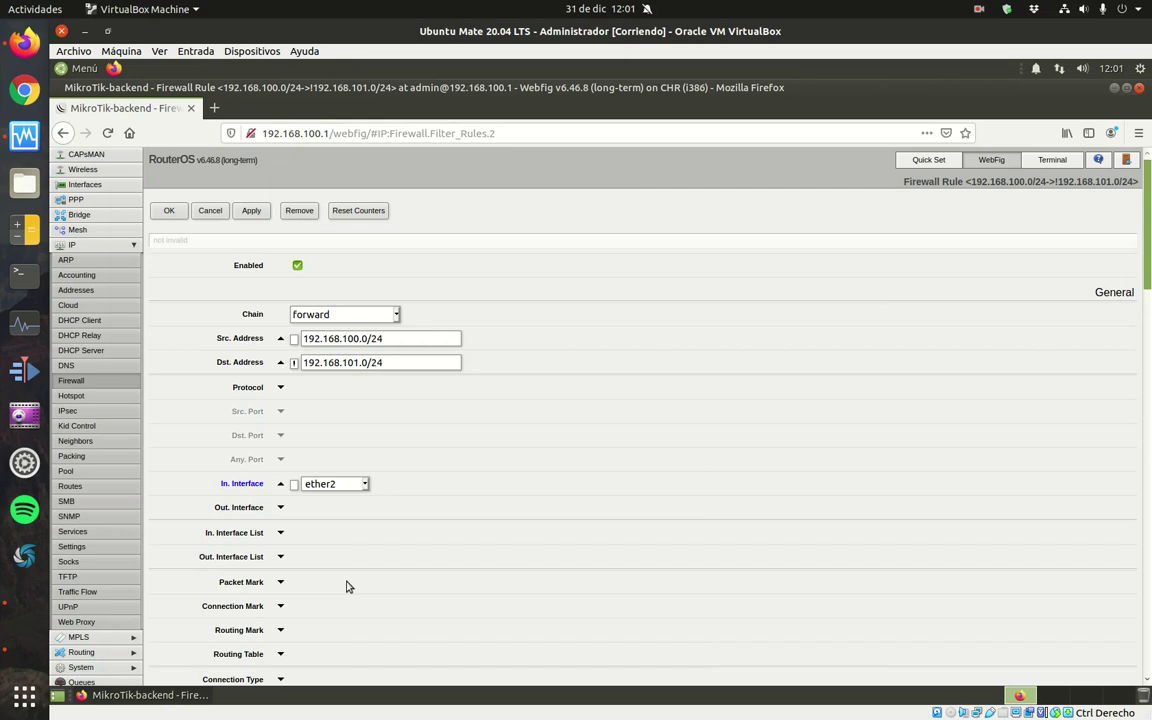
pyautogui.click(281, 508)
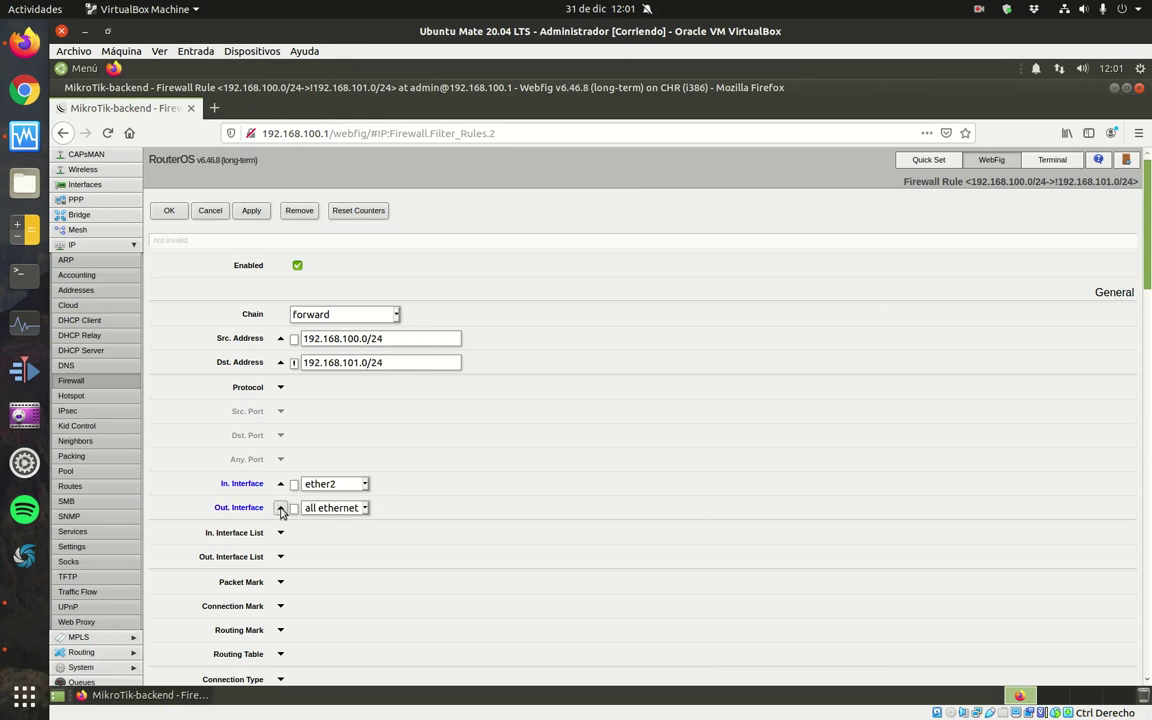
pyautogui.click(363, 509)
pyautogui.click(343, 592)
pyautogui.scroll(-10, 730, 432)
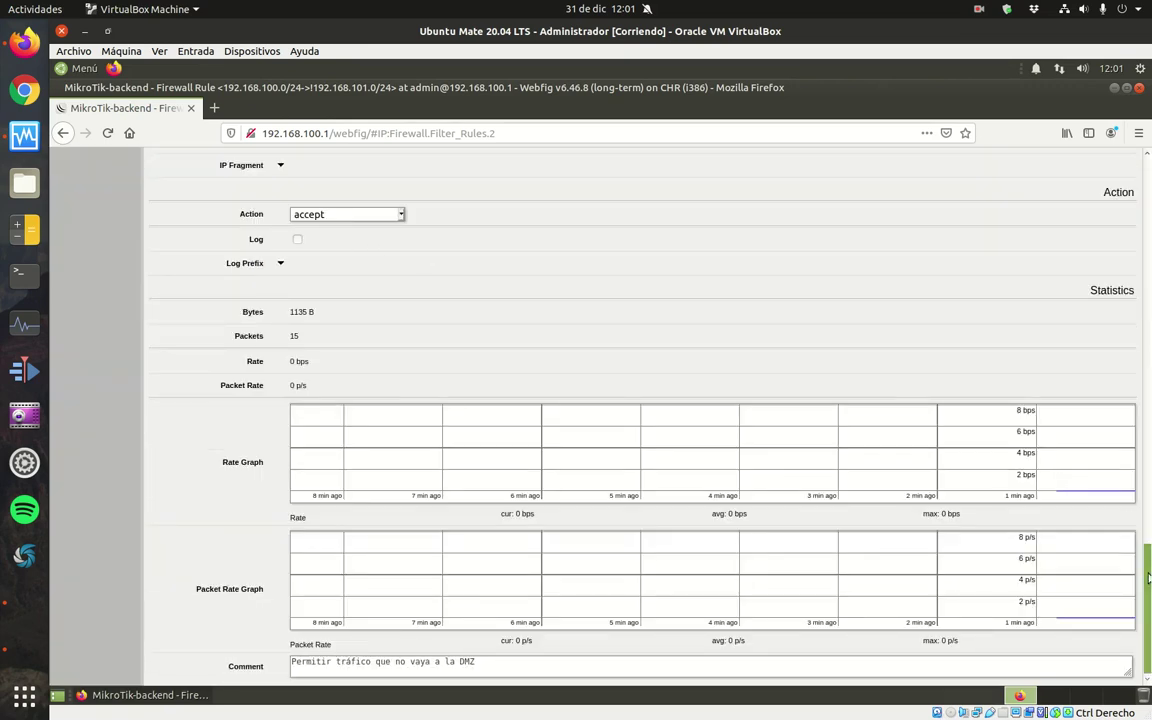
pyautogui.scroll(10, 1016, 506)
pyautogui.scroll(3, 640, 400)
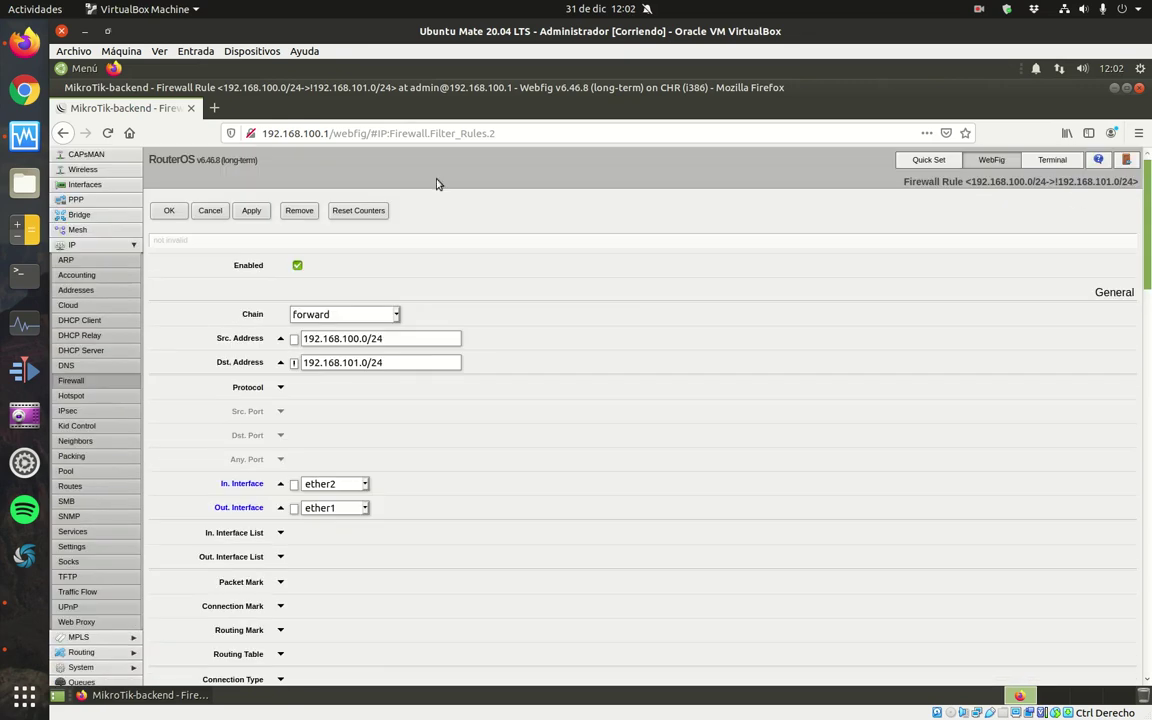
# Save the edited rule 1 with its ether2-in, ether1-out interfaces.
pyautogui.click(195, 207)
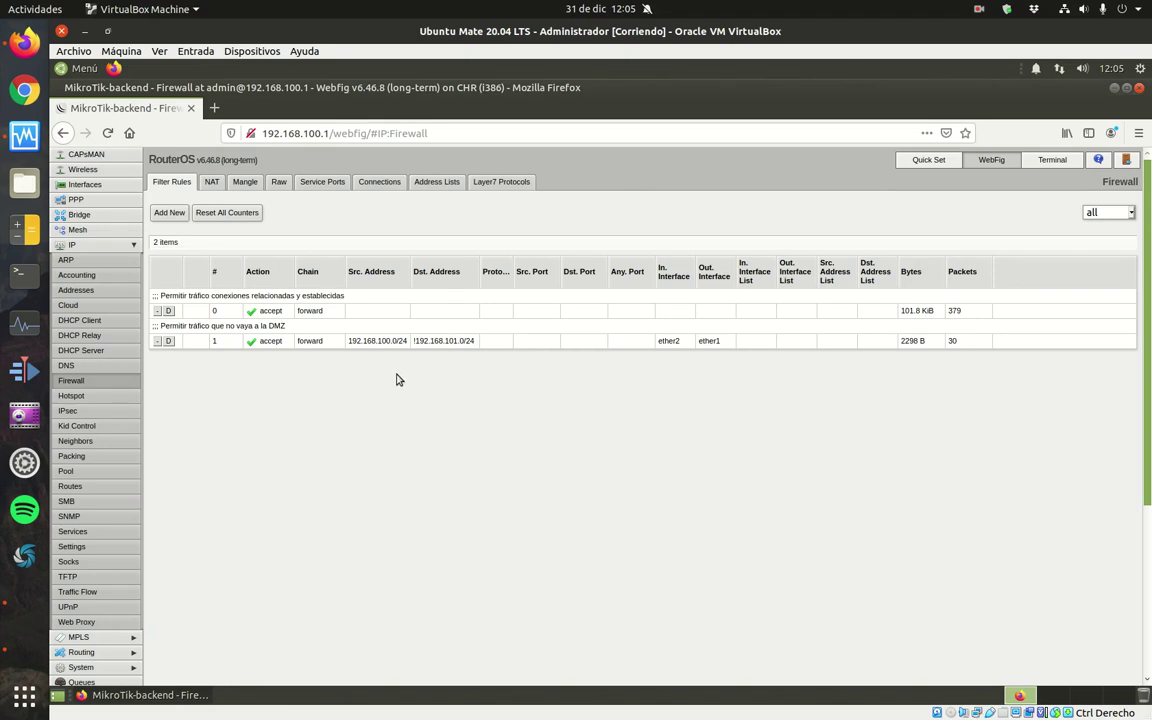
# Start a new forward rule from 192.168.100.0/24 to web server 192.168.101.11.
pyautogui.click(169, 213)
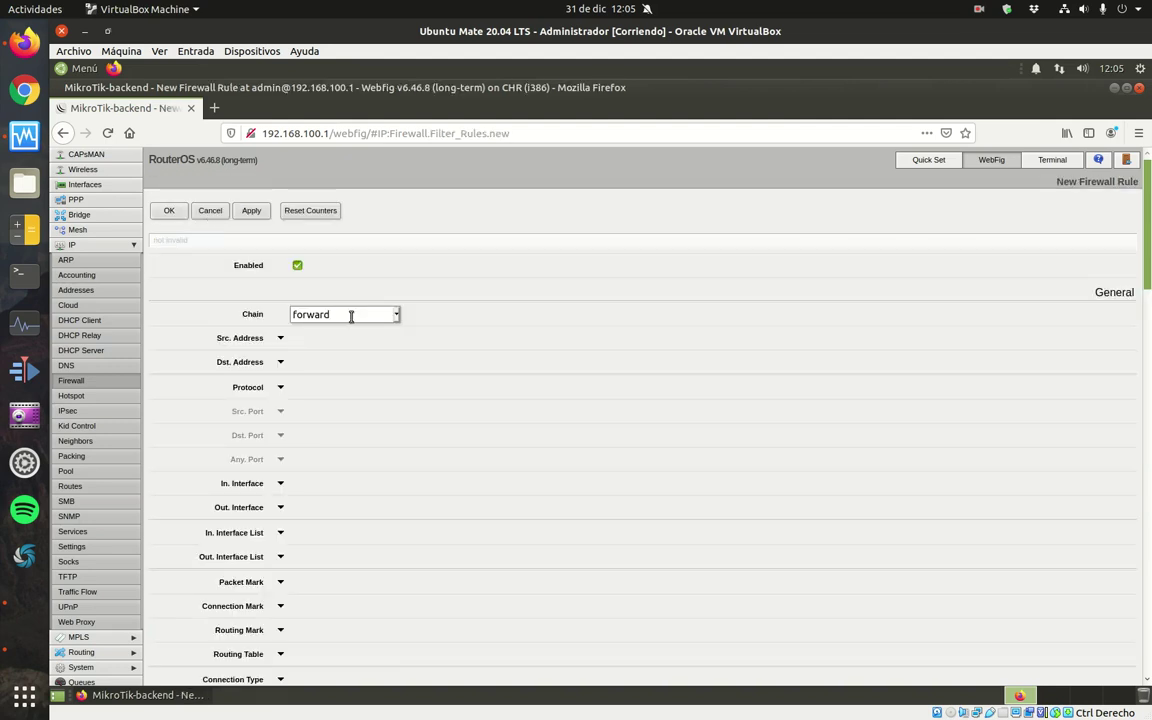
pyautogui.click(280, 338)
pyautogui.moveTo(380, 338); pyautogui.dragTo(303, 339)
pyautogui.write('192.168.100.0/24')
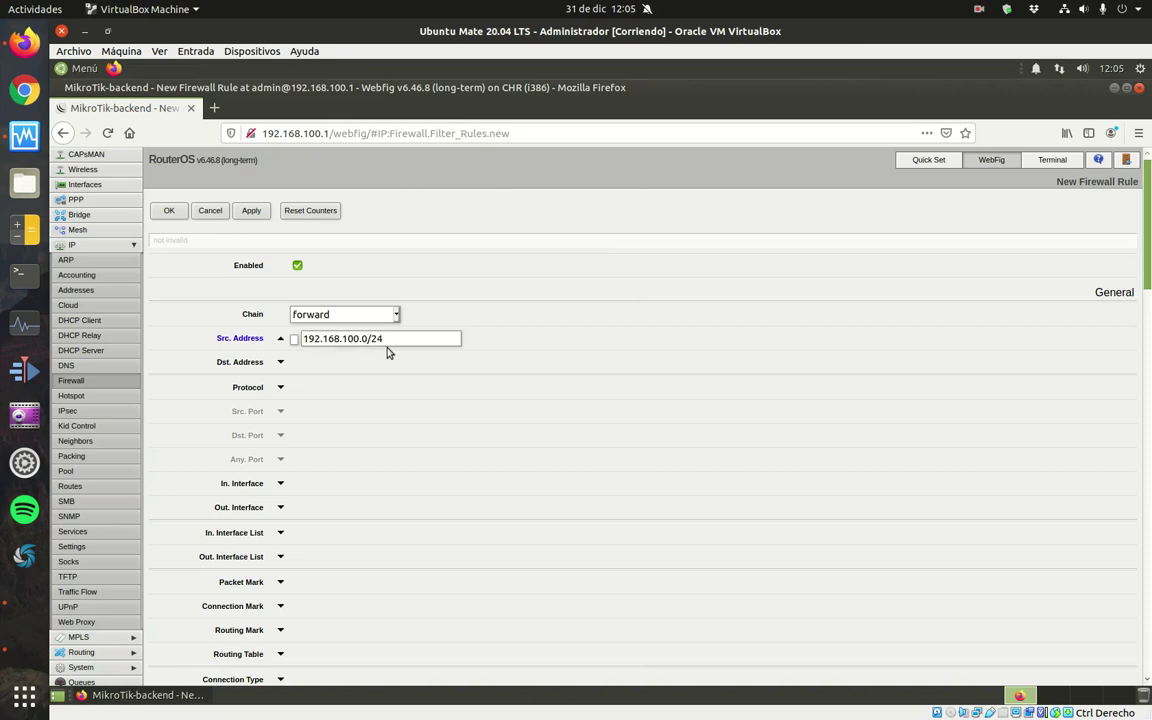
pyautogui.click(280, 361)
pyautogui.moveTo(336, 362); pyautogui.dragTo(294, 362)
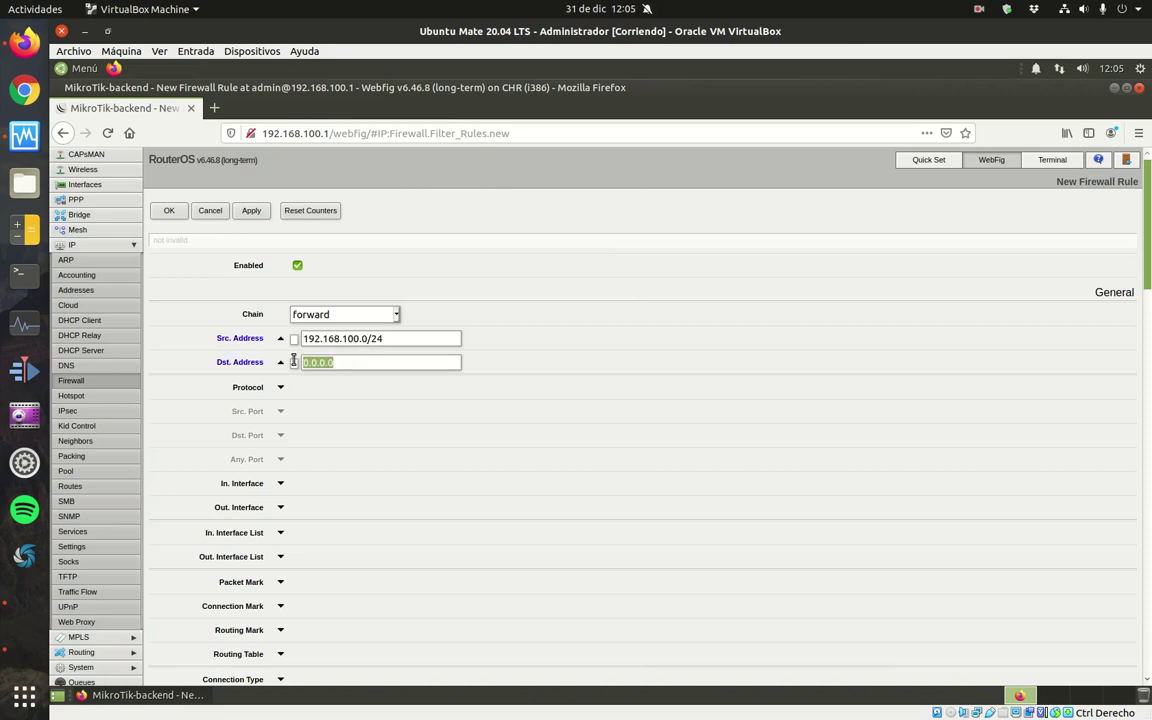
pyautogui.write('192.168.100.0/24')
pyautogui.press('BackSpace')
pyautogui.press('BackSpace')
pyautogui.press('BackSpace')
pyautogui.press('BackSpace')
pyautogui.press('BackSpace')
pyautogui.press('BackSpace')
pyautogui.write('1.11')
# Match tcp destination port 80, in-interface ether2 and out-interface ether1.
pyautogui.click(280, 387)
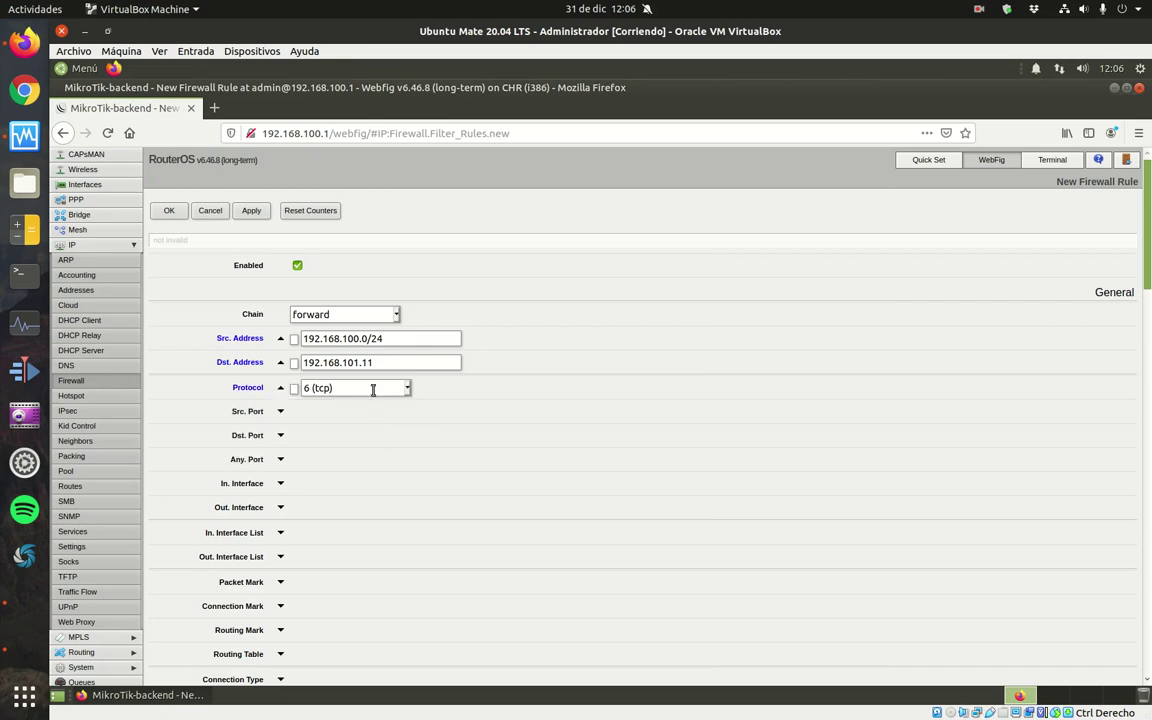
pyautogui.click(280, 435)
pyautogui.click(355, 437)
pyautogui.write('80')
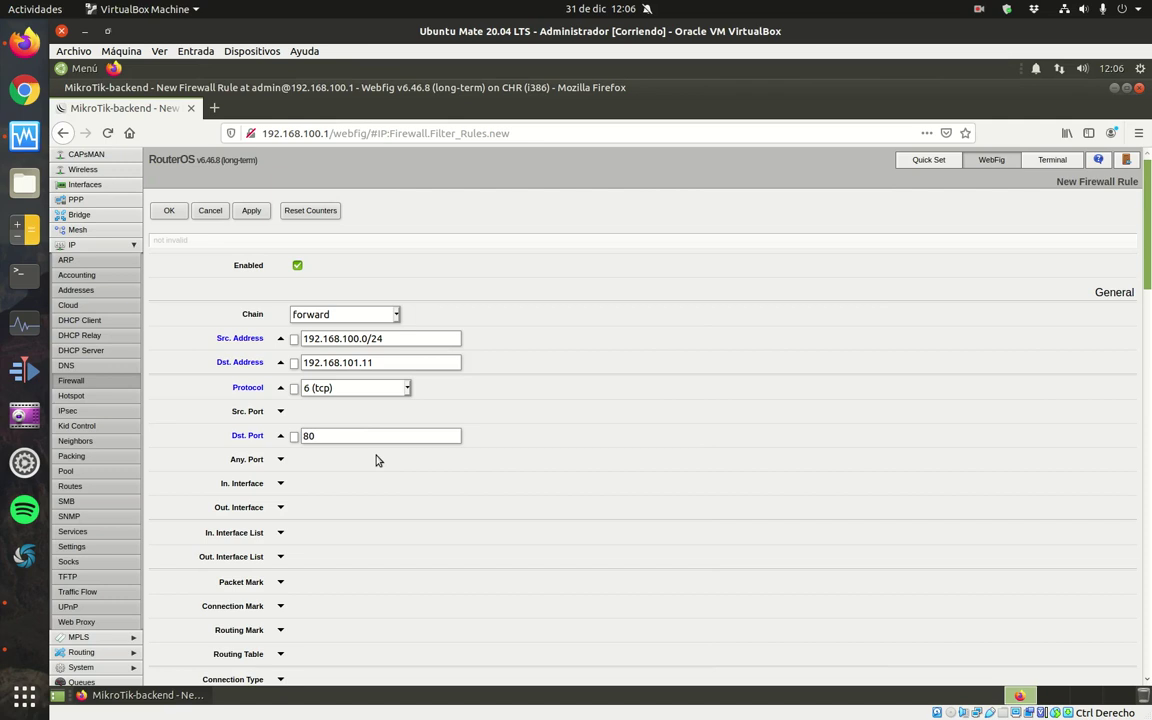
pyautogui.click(281, 483)
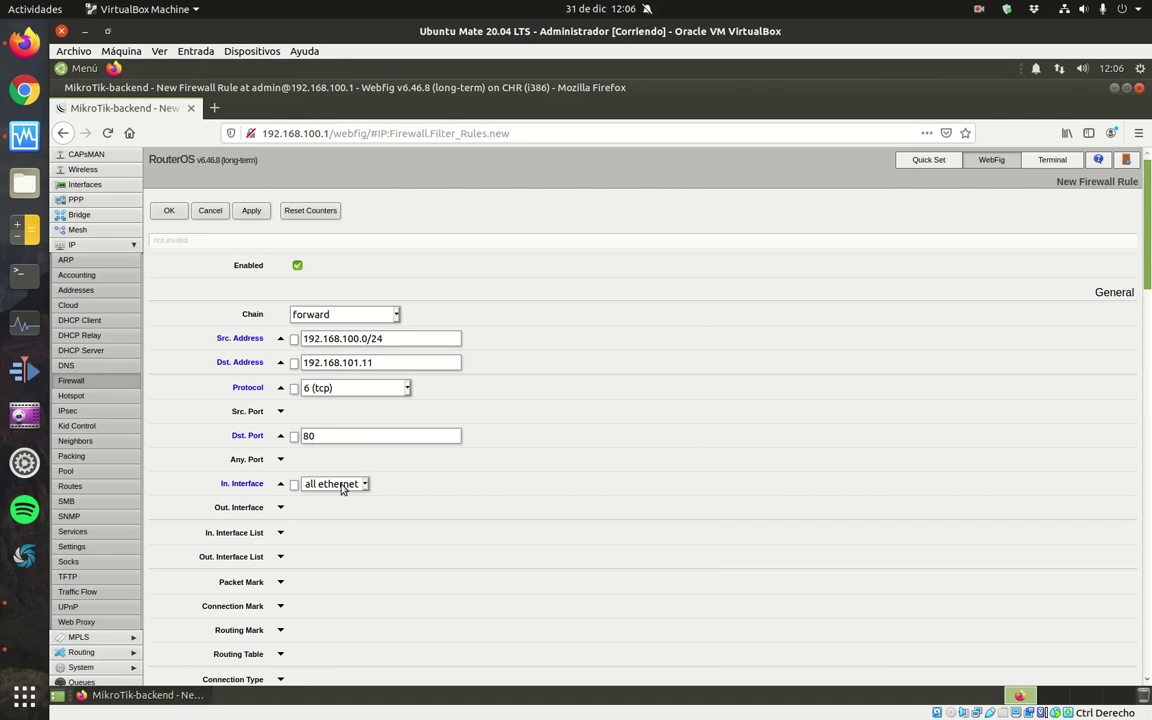
pyautogui.click(366, 483)
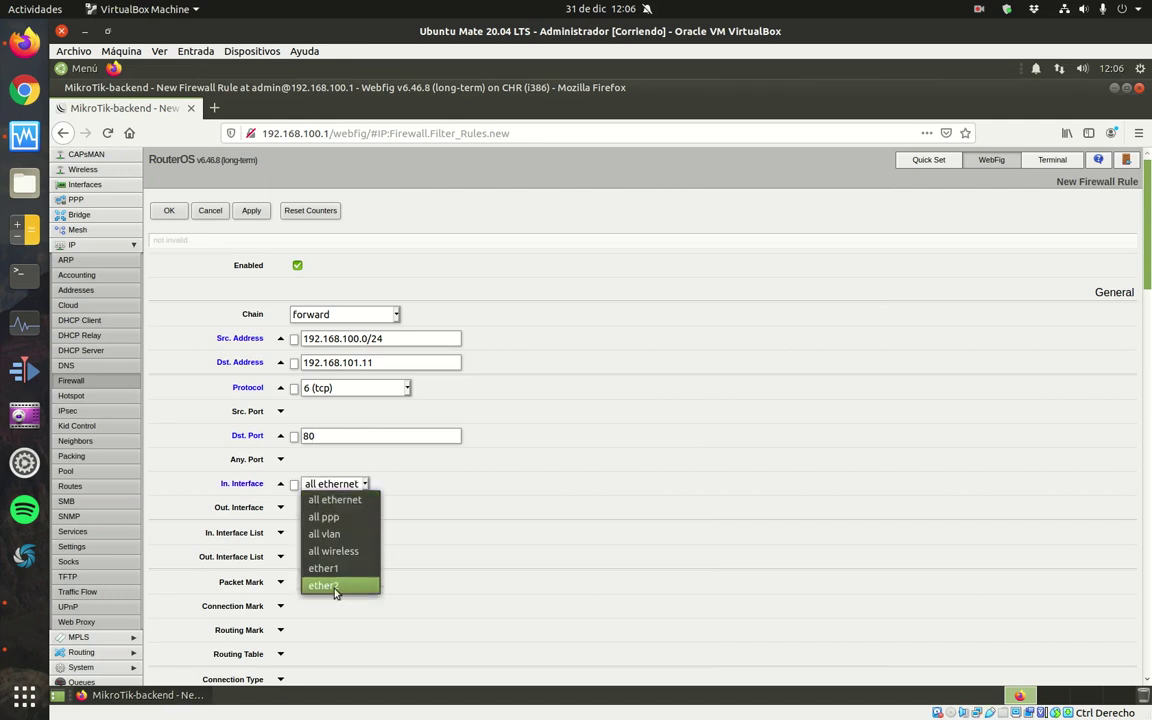
pyautogui.click(337, 586)
pyautogui.click(281, 507)
pyautogui.click(366, 507)
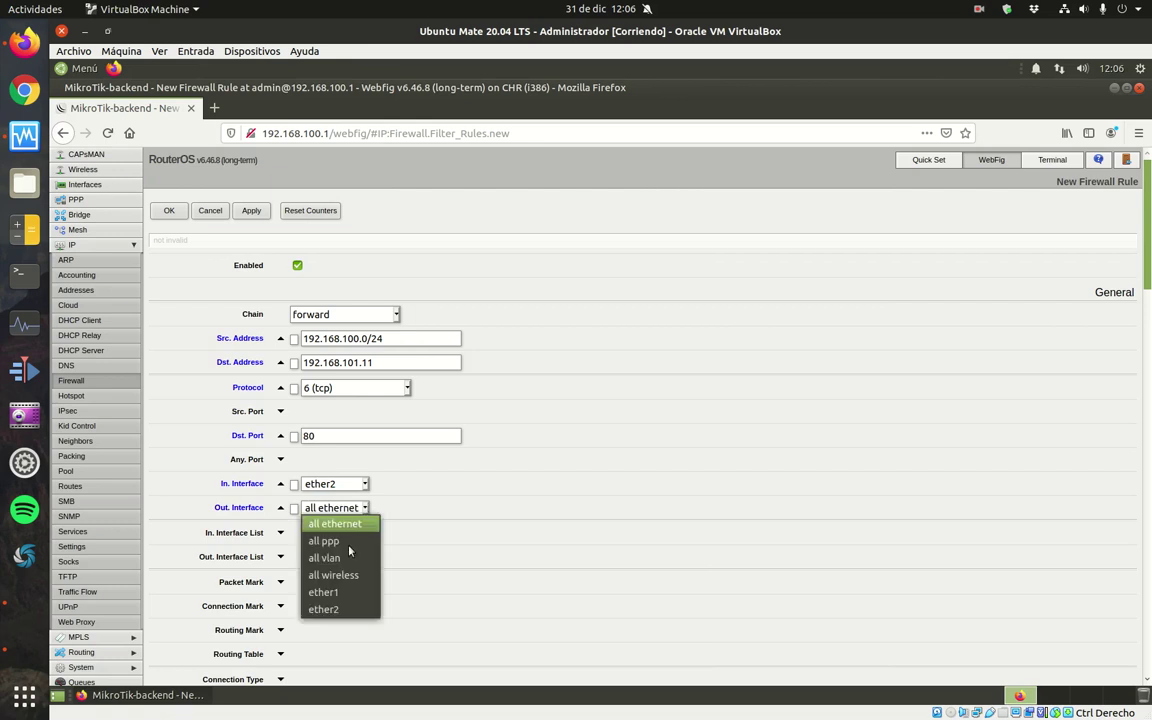
pyautogui.click(330, 598)
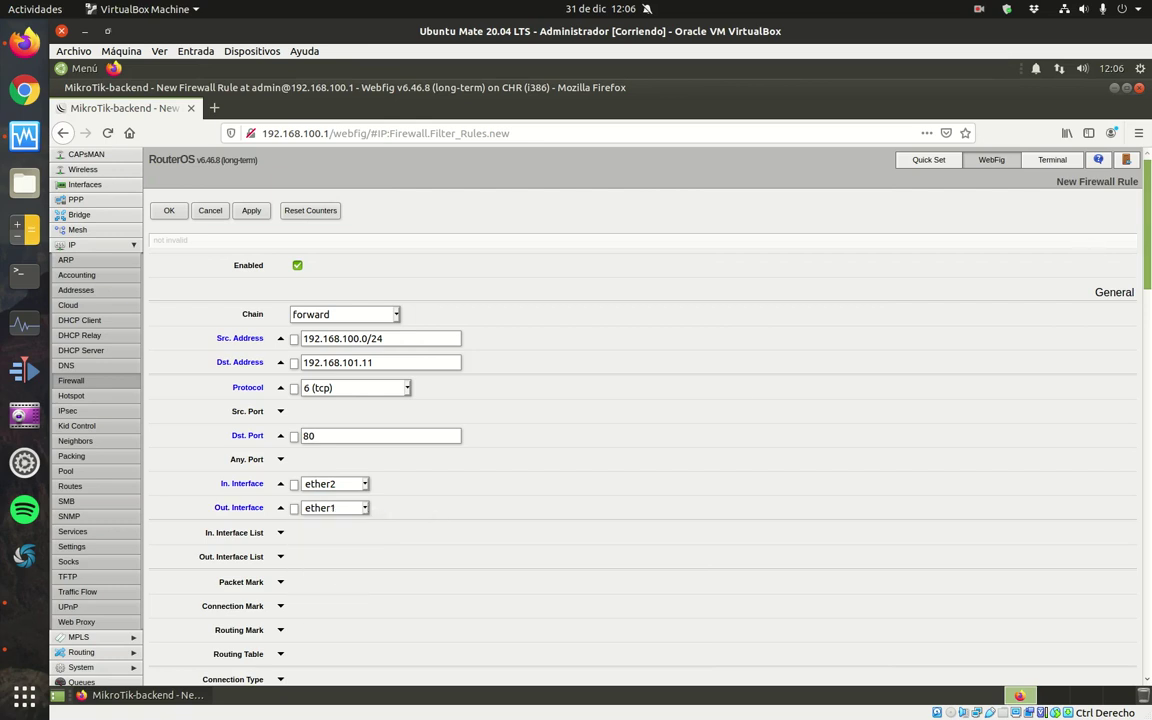
# Comment the rule as web server access from the internal network and save it.
pyautogui.scroll(-15, 1031, 196)
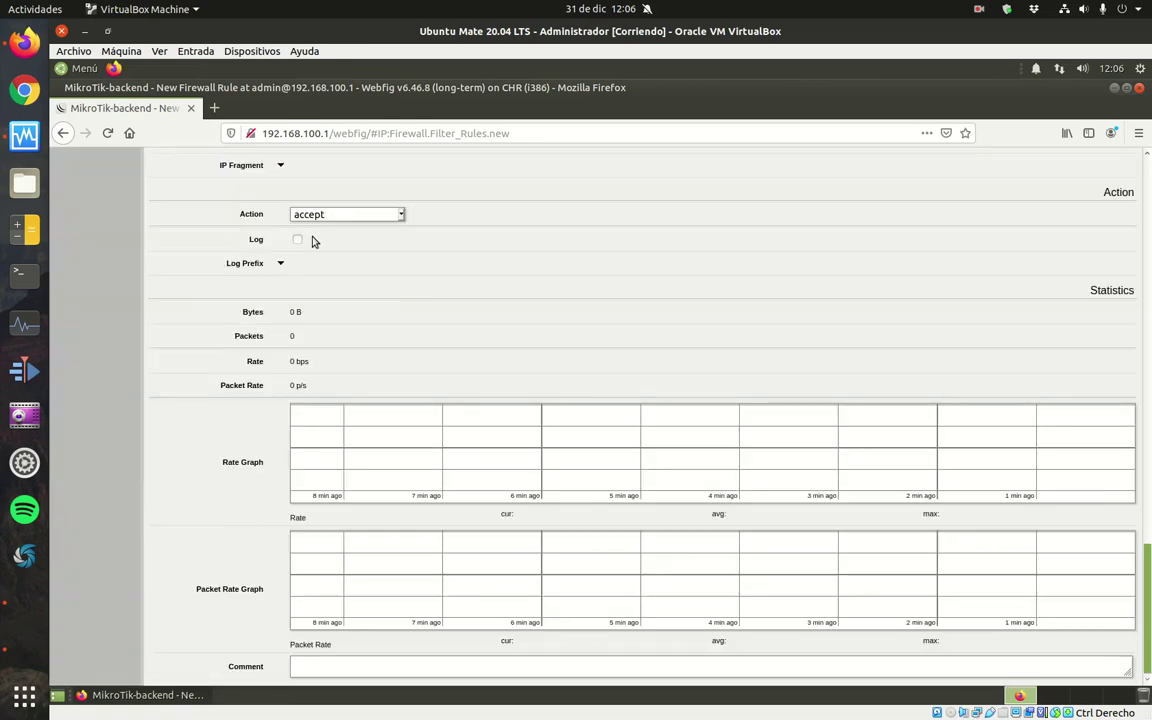
pyautogui.click(373, 664)
pyautogui.write('Permitir acceso a')
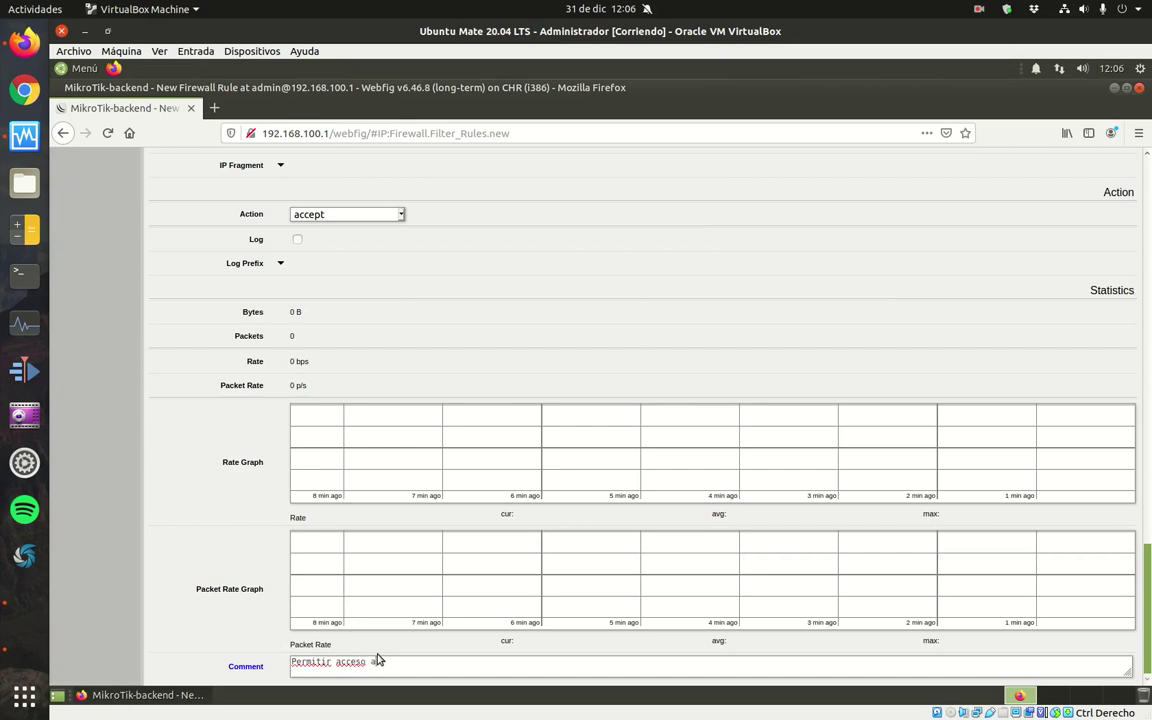
pyautogui.write(' servidor web desde red interna')
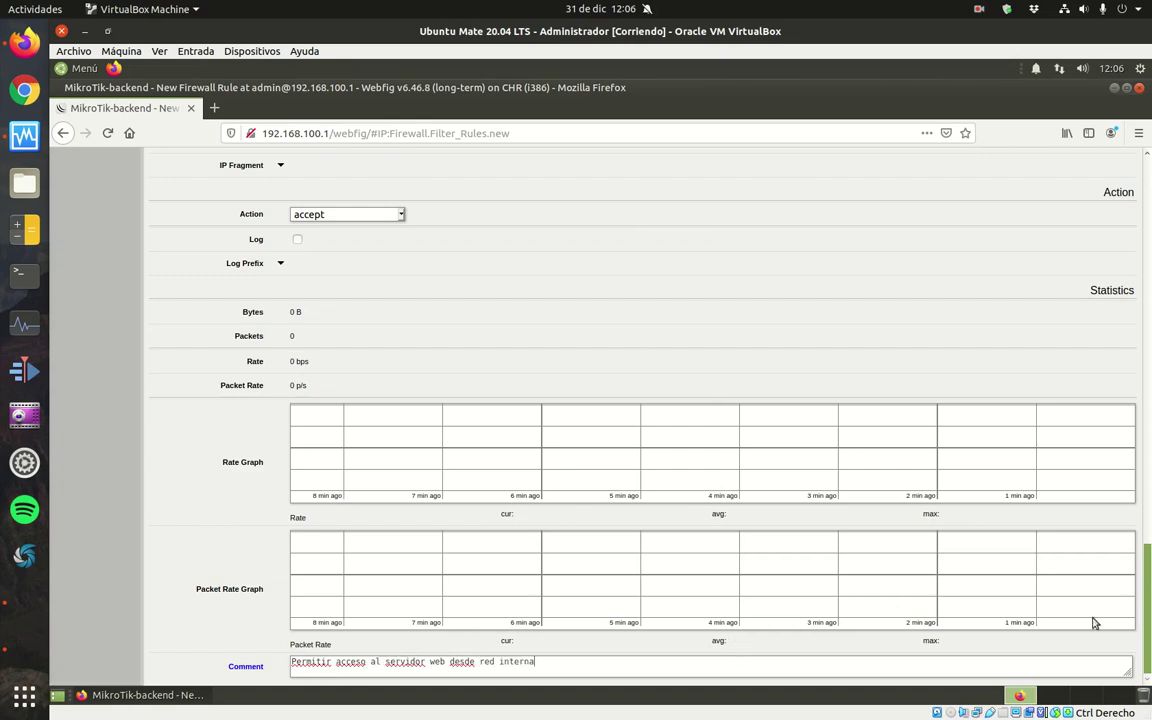
pyautogui.moveTo(1140, 607); pyautogui.dragTo(1147, 160)
pyautogui.click(172, 212)
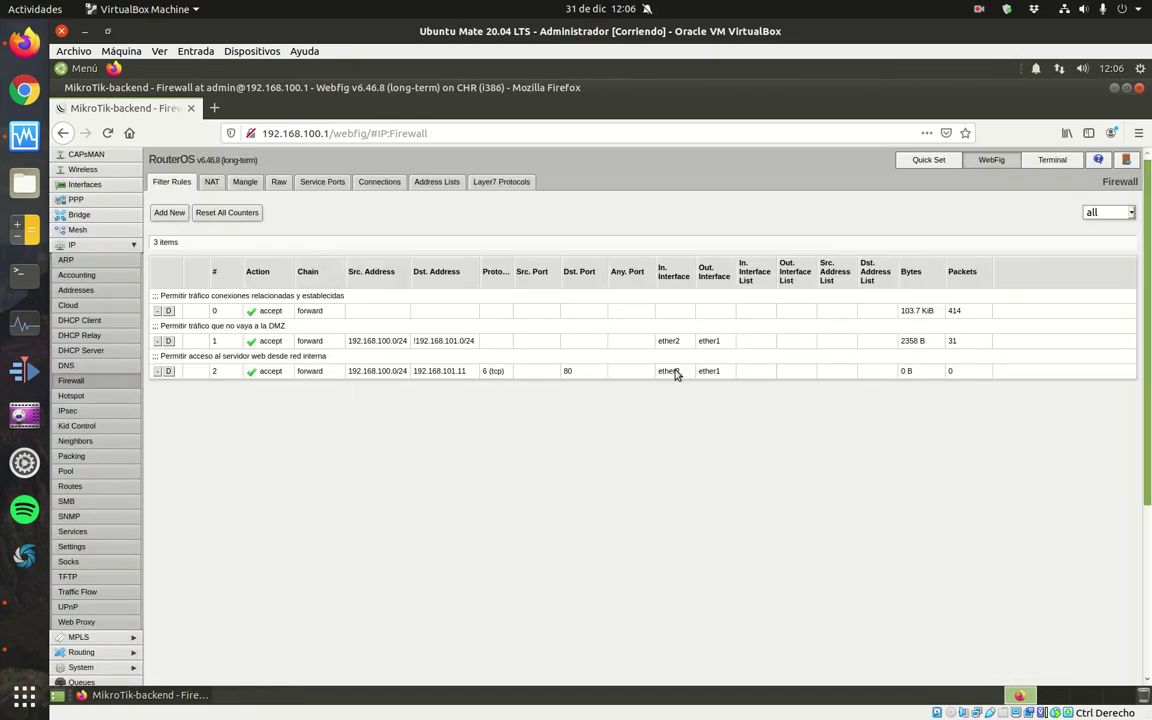
# Start a new forward rule from 192.168.100.0/24 to FTP server 192.168.101.12.
pyautogui.click(176, 216)
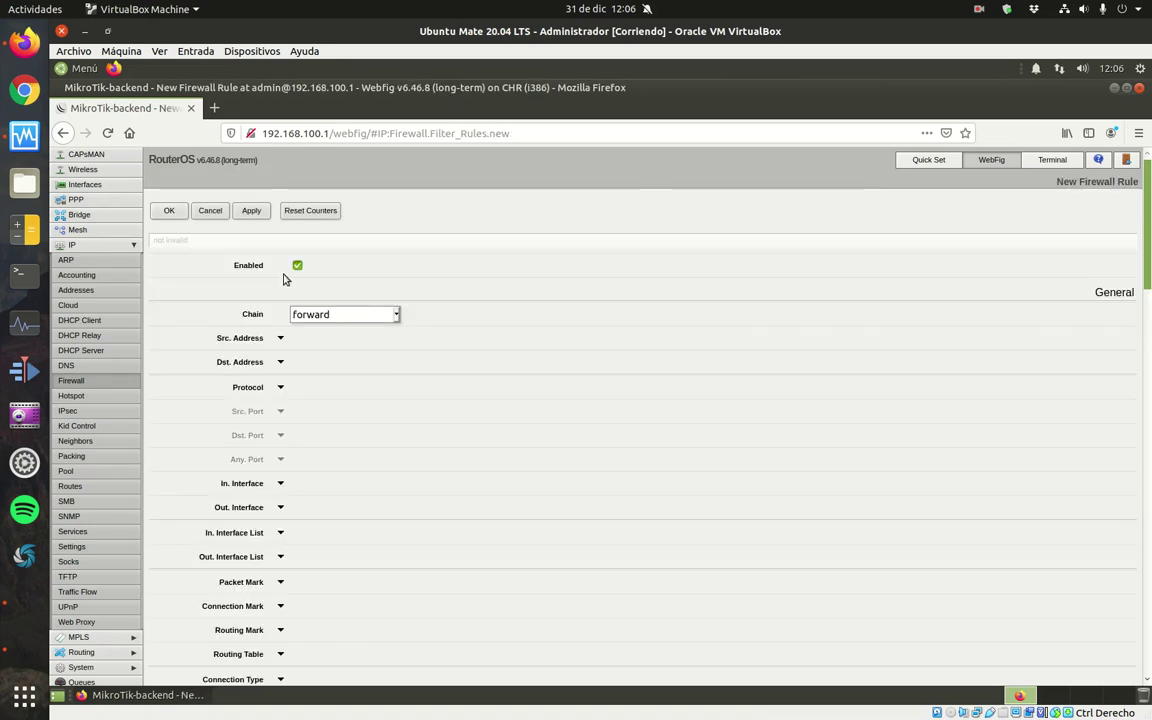
pyautogui.click(280, 338)
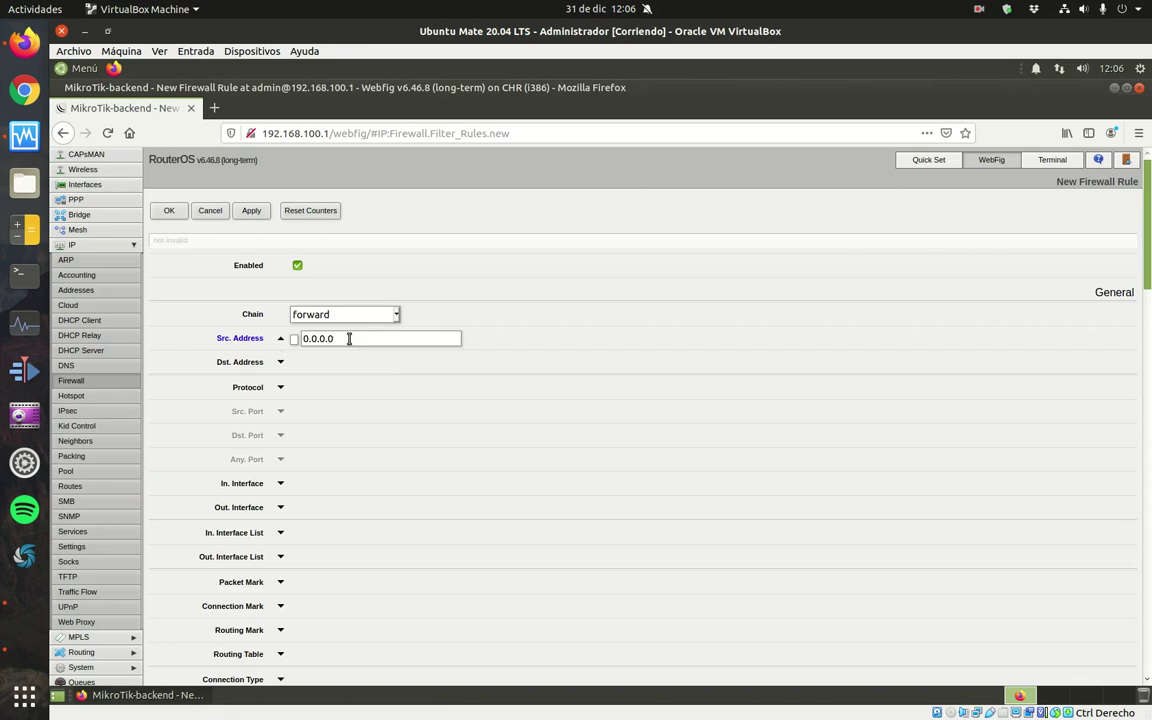
pyautogui.write('192.168.100.0/24')
pyautogui.click(280, 362)
pyautogui.moveTo(362, 362); pyautogui.dragTo(281, 362)
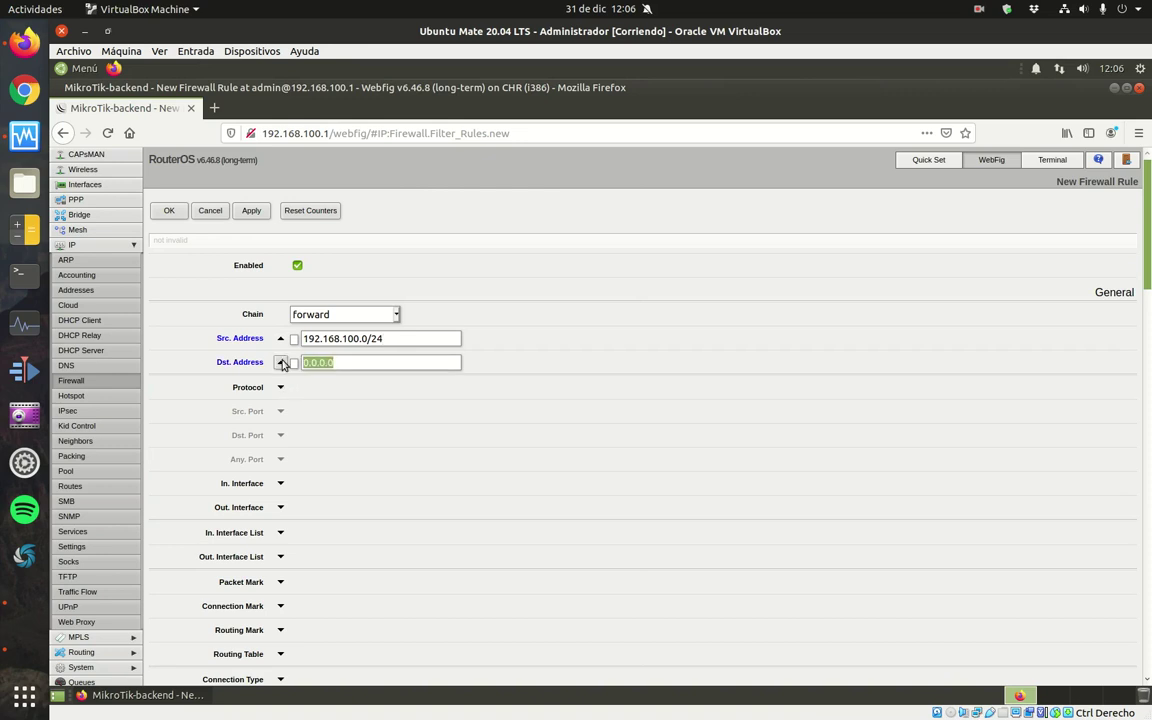
pyautogui.write('192.168.100.0/24')
pyautogui.press('BackSpace')
pyautogui.press('BackSpace')
pyautogui.press('BackSpace')
pyautogui.press('BackSpace')
pyautogui.press('BackSpace')
pyautogui.press('BackSpace')
pyautogui.write('1.12')
# Match tcp destination port 21, in-interface ether2 and out-interface ether1.
pyautogui.click(280, 387)
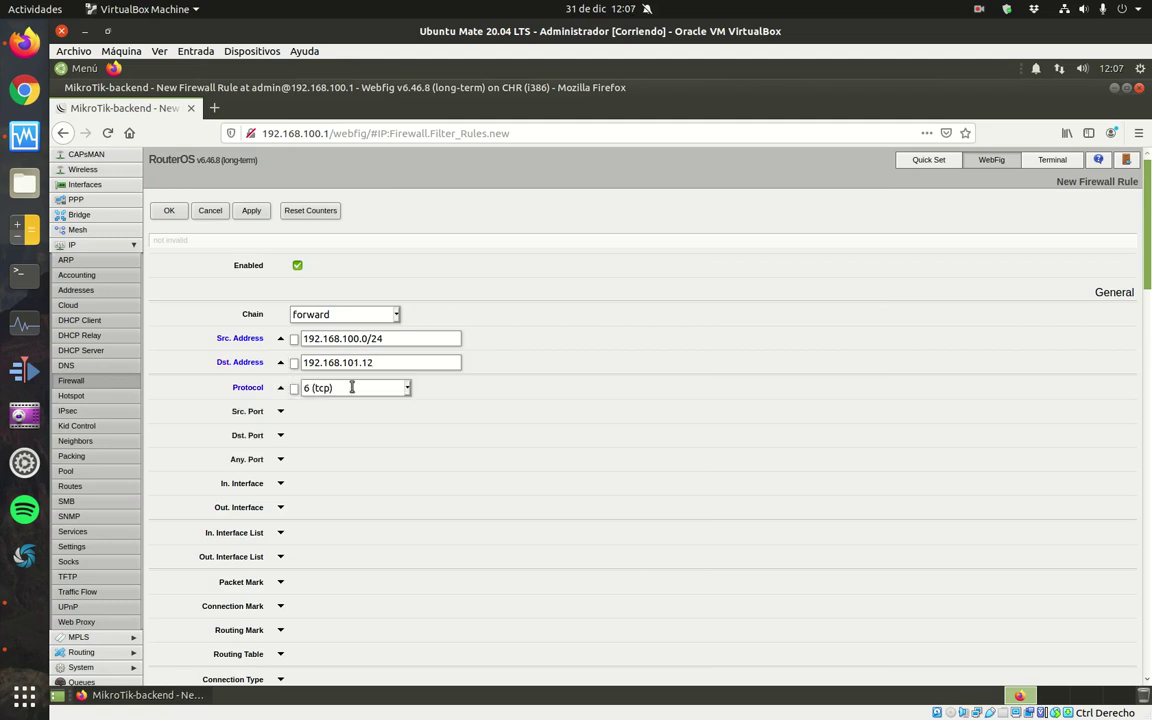
pyautogui.click(280, 435)
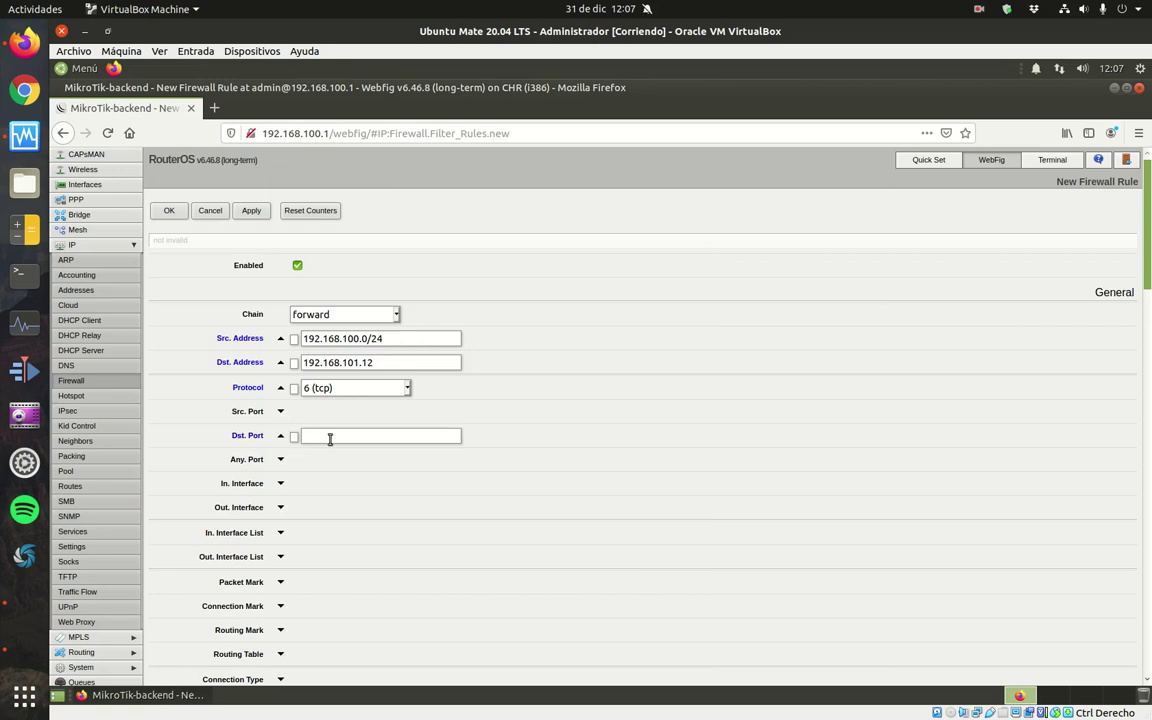
pyautogui.write('21')
pyautogui.click(281, 484)
pyautogui.click(356, 485)
pyautogui.click(305, 533)
pyautogui.click(280, 508)
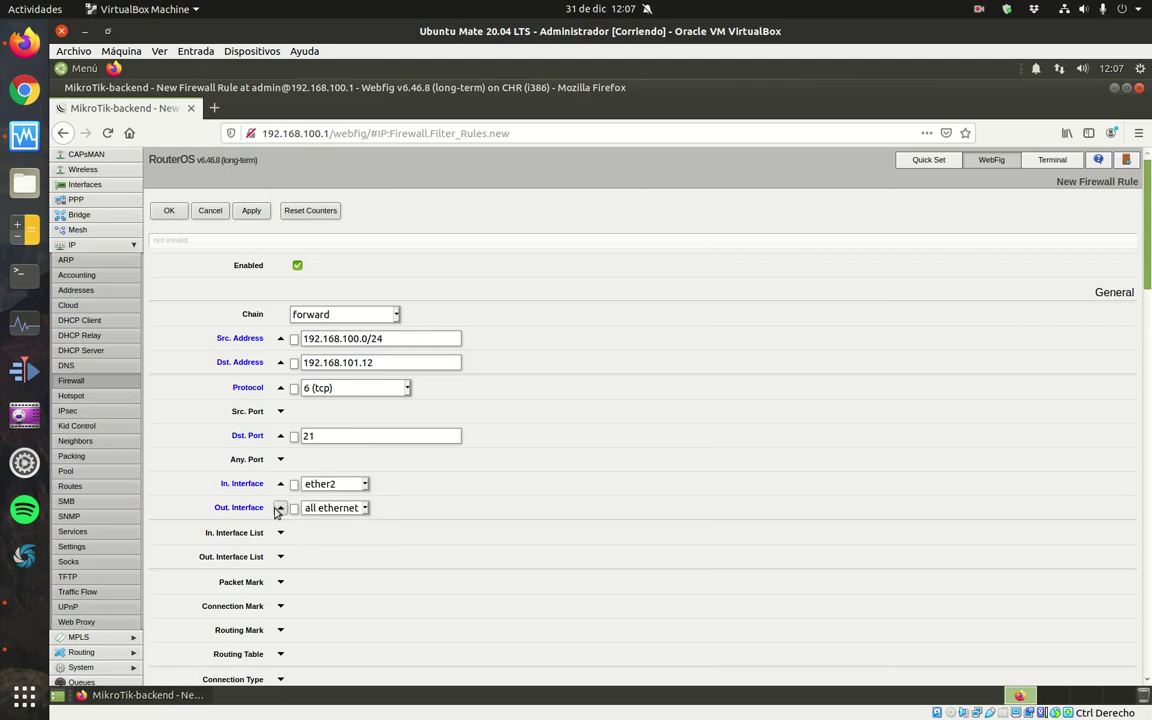
pyautogui.click(366, 508)
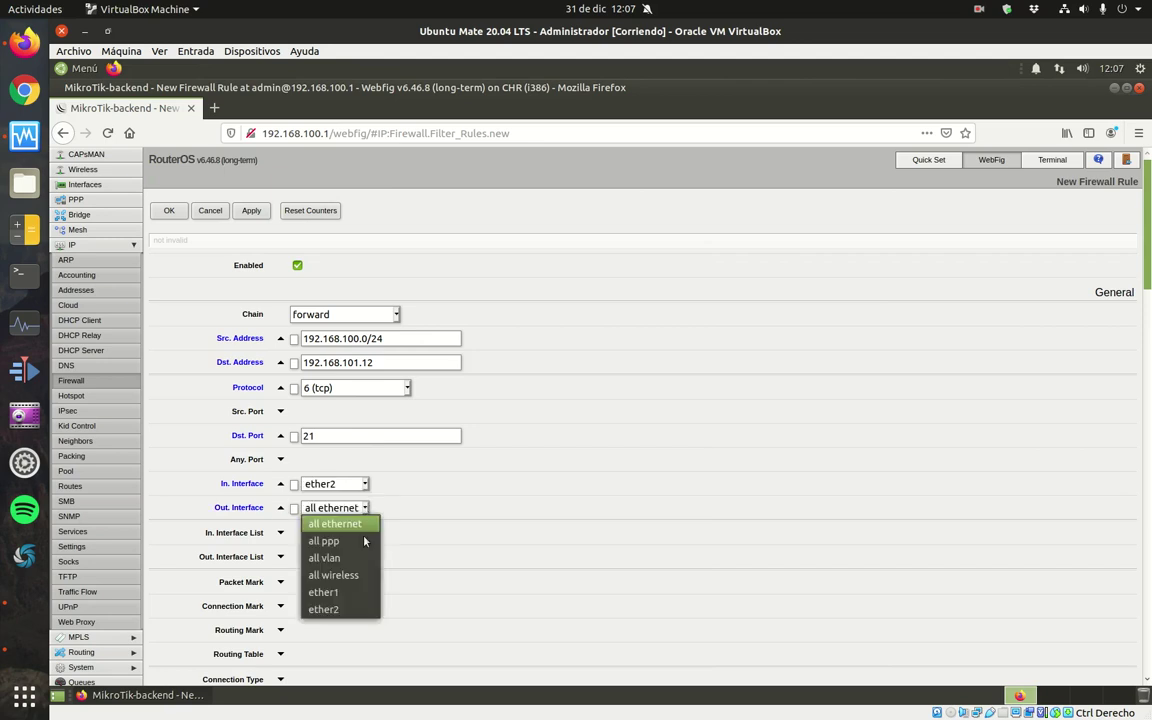
pyautogui.click(338, 589)
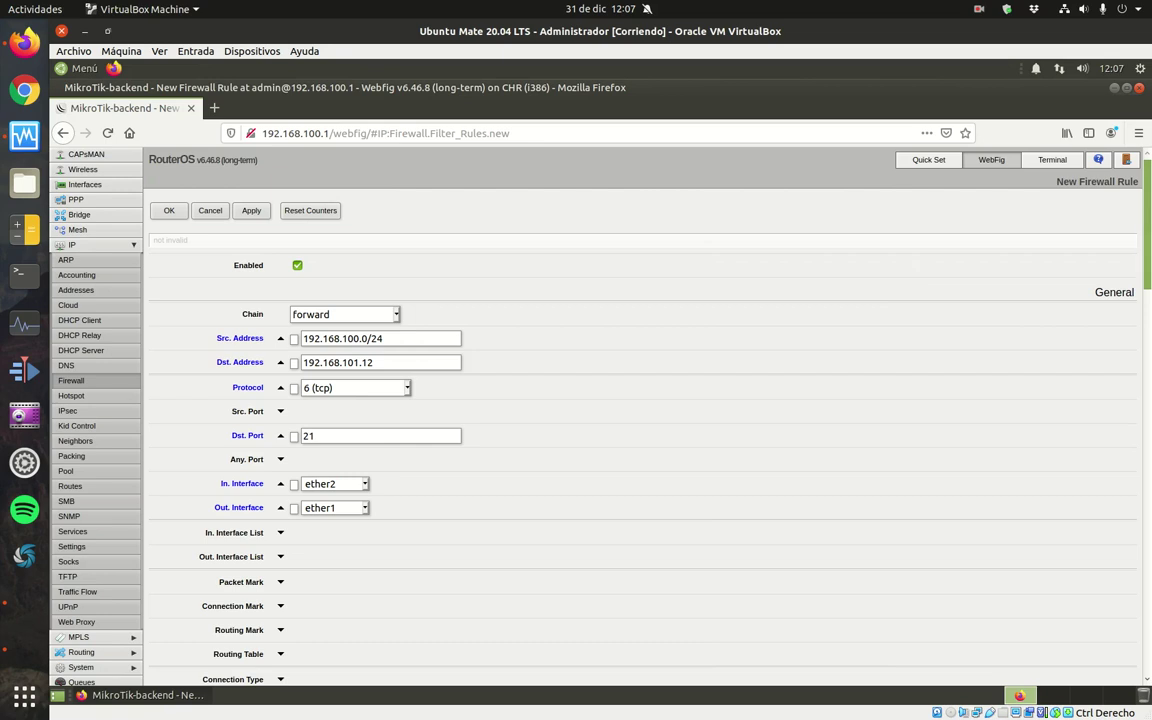
# Comment the rule 'Permitir tráfico al servidor FTP desde la red interna' and save it.
pyautogui.moveTo(1148, 222); pyautogui.dragTo(1148, 620)
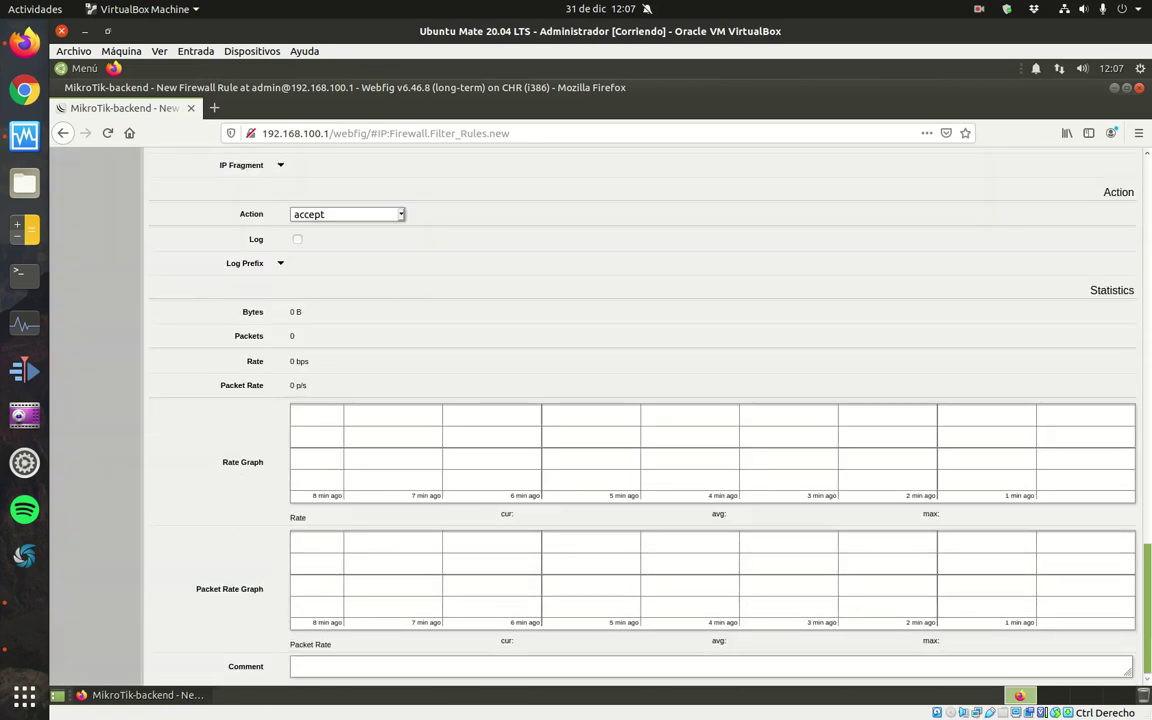
pyautogui.click(395, 664)
pyautogui.write('Permitir tráfico al servidor FTP desd')
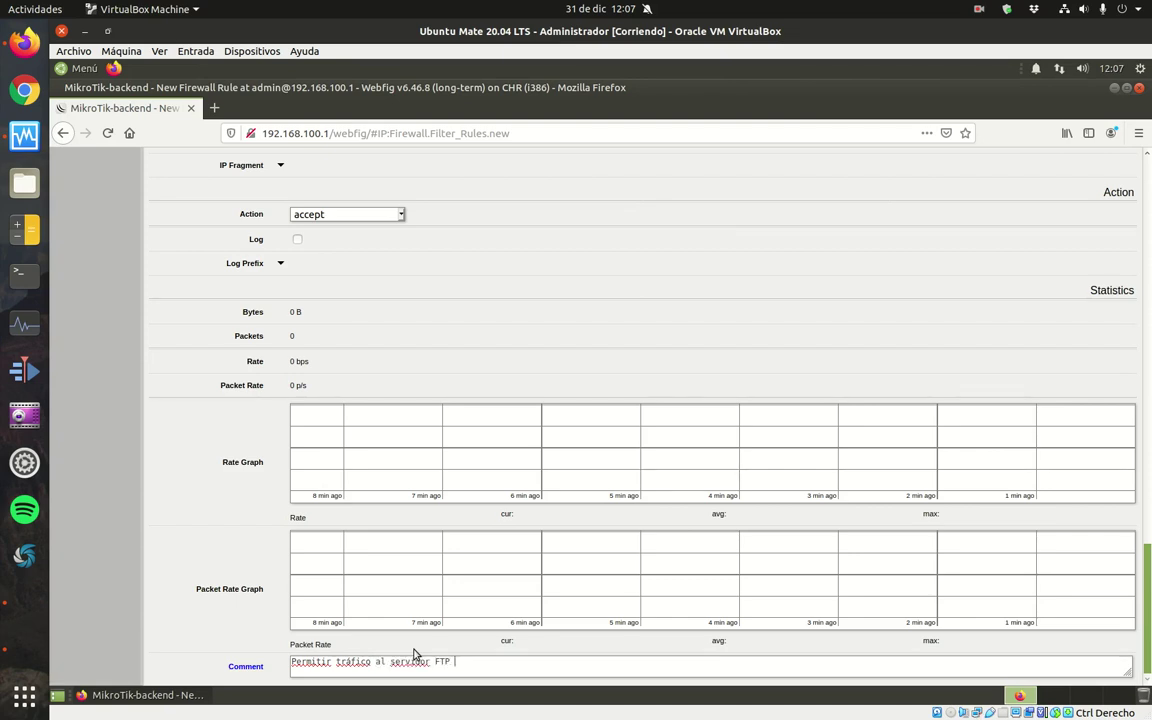
pyautogui.write('e la red interna')
pyautogui.scroll(15, 1030, 175)
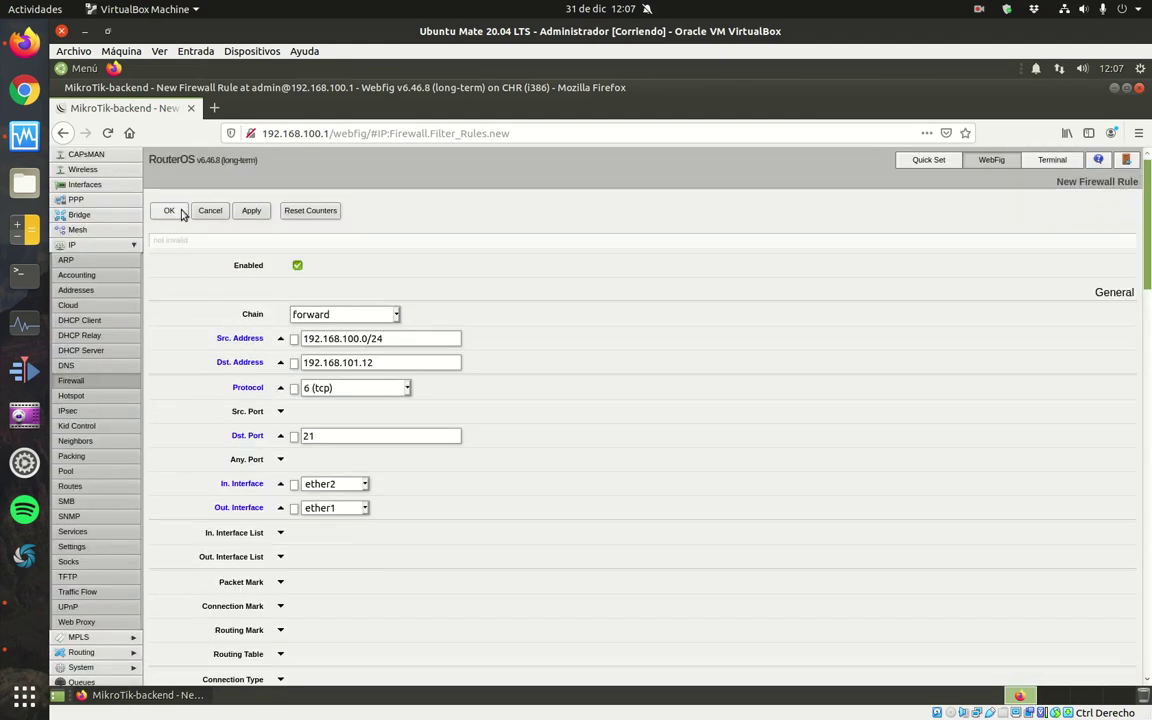
pyautogui.click(166, 211)
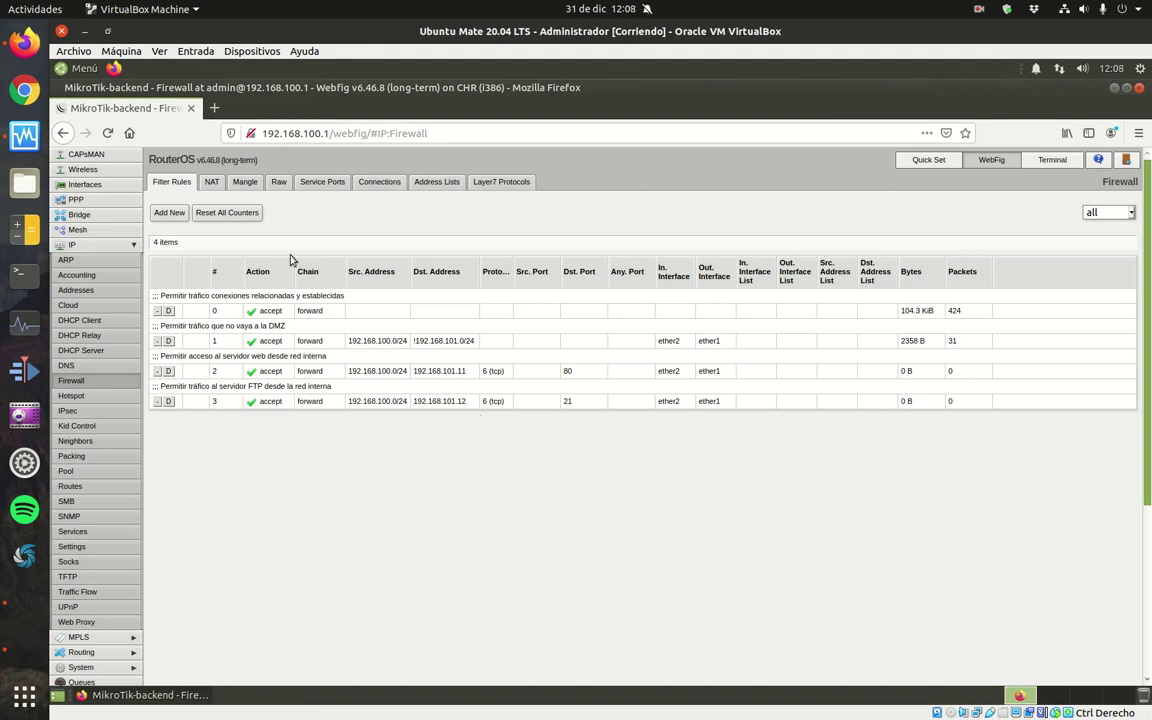
pyautogui.click(168, 212)
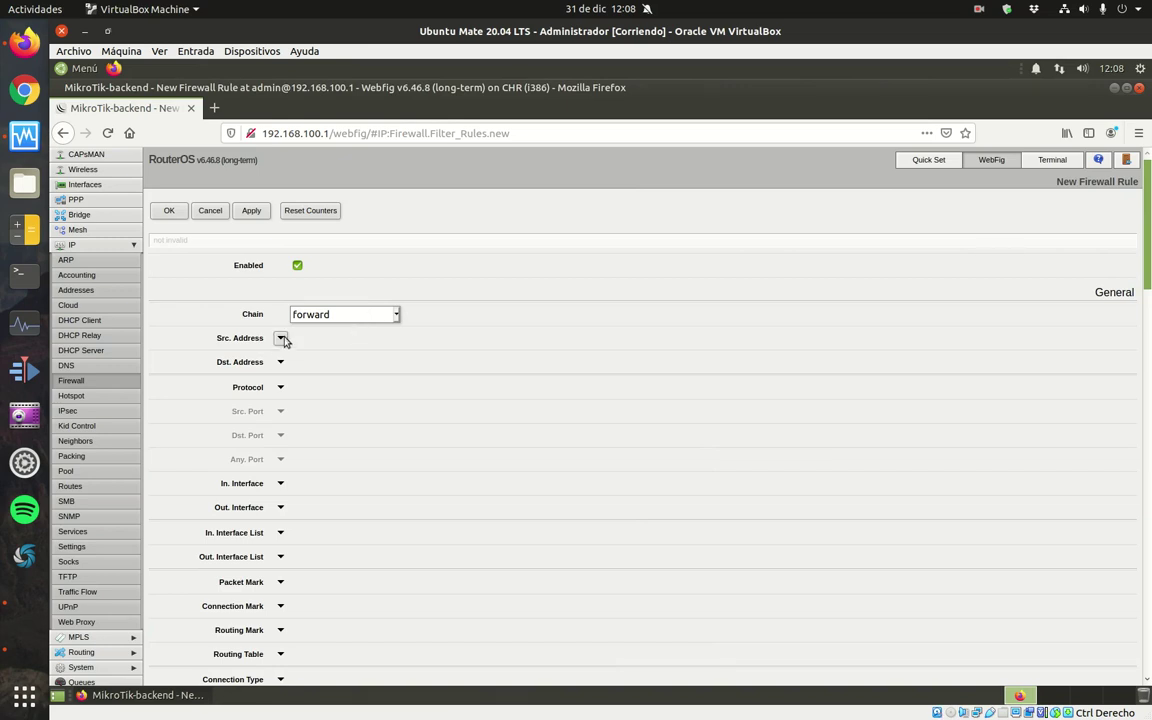
# Set the new rule's source to 192.168.100.100 and destination to 192.168.101.11.
pyautogui.click(281, 339)
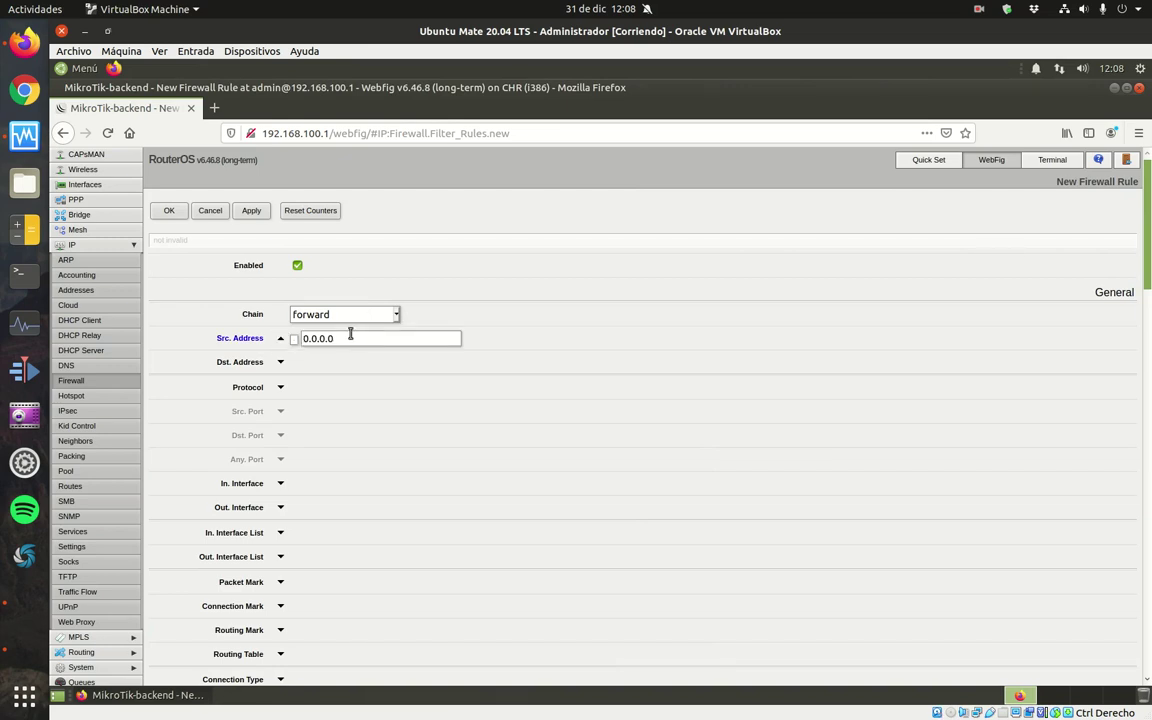
pyautogui.write('192.168.100.0/24')
pyautogui.press('BackSpace')
pyautogui.press('BackSpace')
pyautogui.press('BackSpace')
pyautogui.press('BackSpace')
pyautogui.write('1')
pyautogui.click(280, 362)
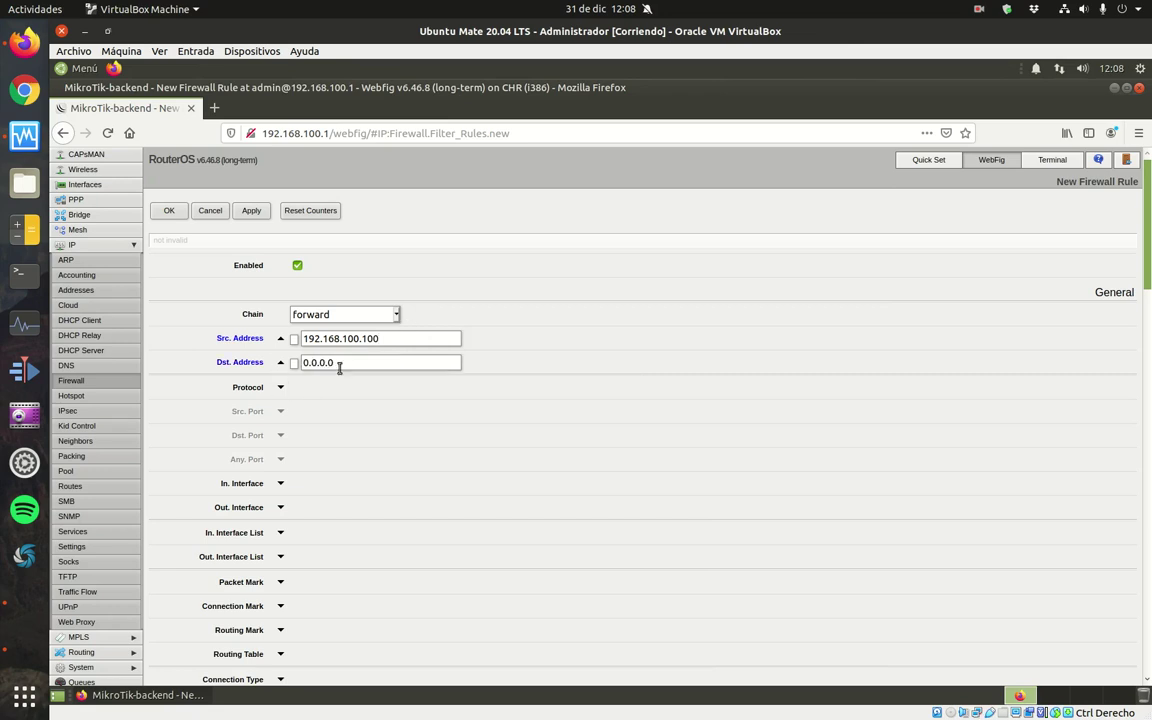
pyautogui.doubleClick(303, 362)
pyautogui.write('192.168.100.0/24')
pyautogui.press('BackSpace')
pyautogui.press('BackSpace')
pyautogui.press('BackSpace')
pyautogui.press('BackSpace')
pyautogui.press('BackSpace')
pyautogui.press('BackSpace')
pyautogui.write('1.11')
# Match tcp destination port 22, in-interface ether2 and out-interface ether1.
pyautogui.click(280, 387)
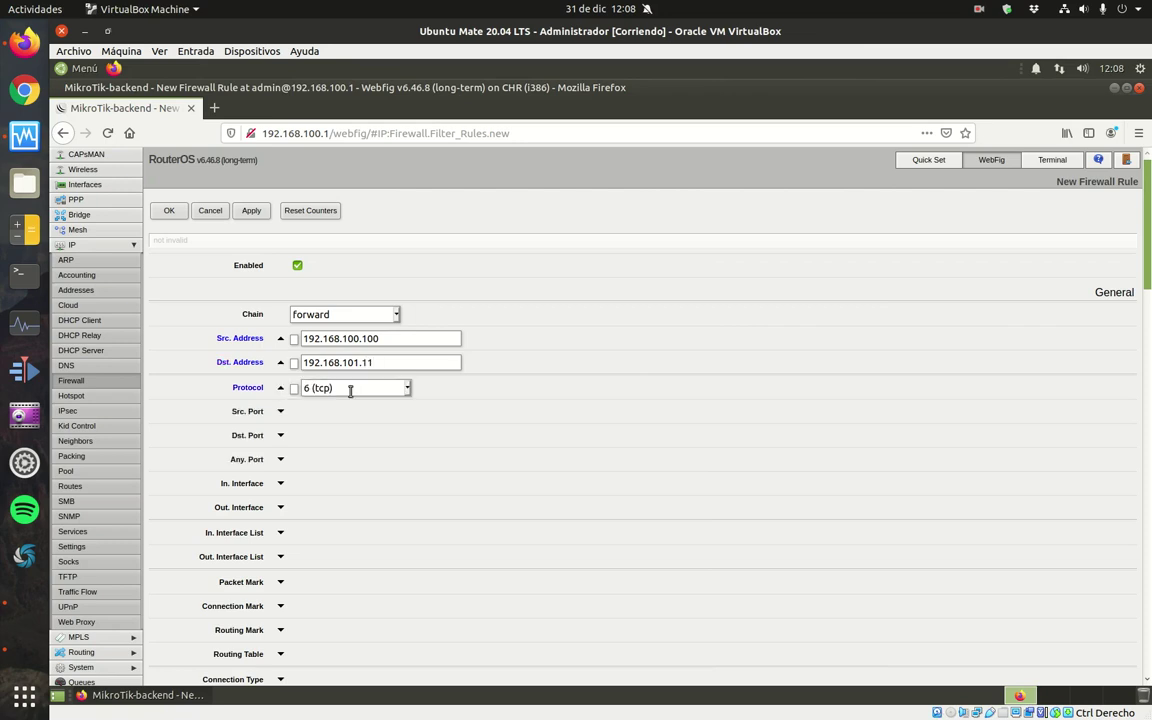
pyautogui.click(280, 435)
pyautogui.write('22')
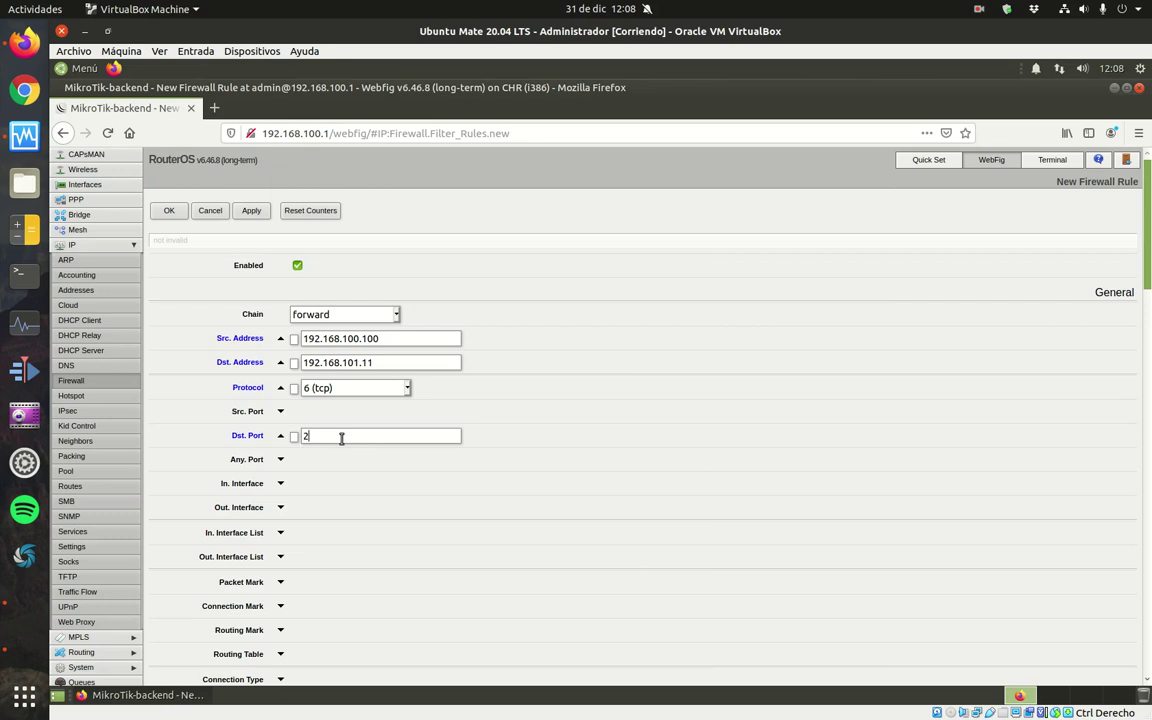
pyautogui.click(281, 484)
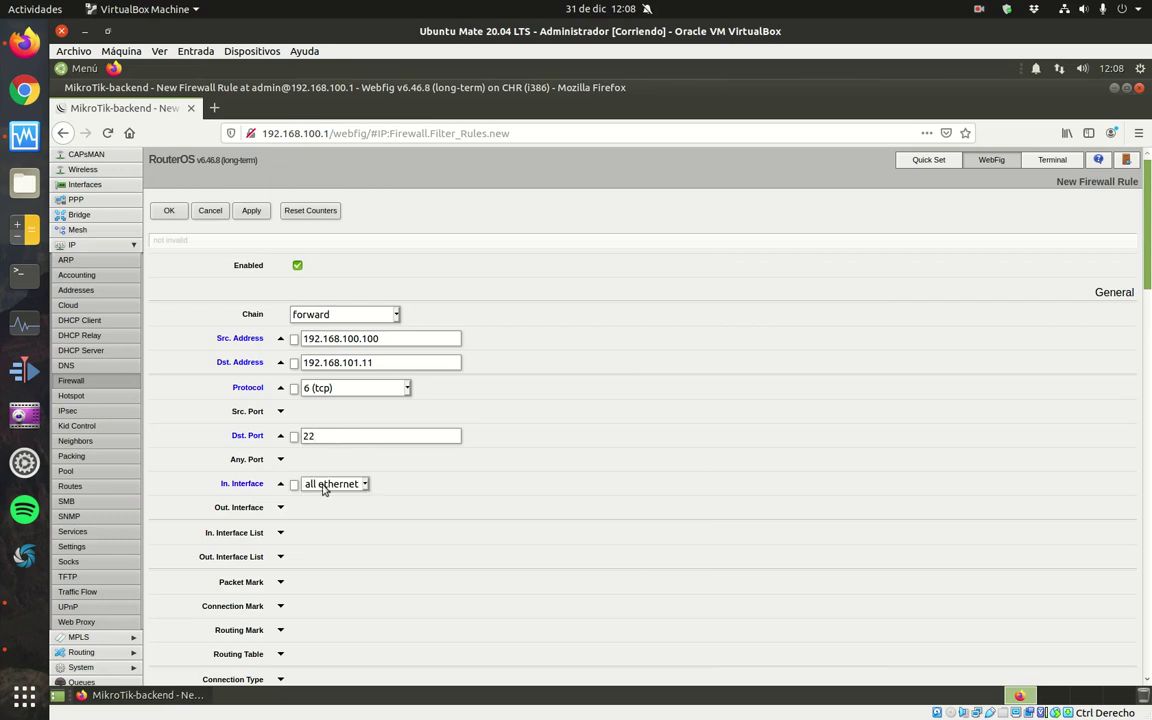
pyautogui.click(333, 484)
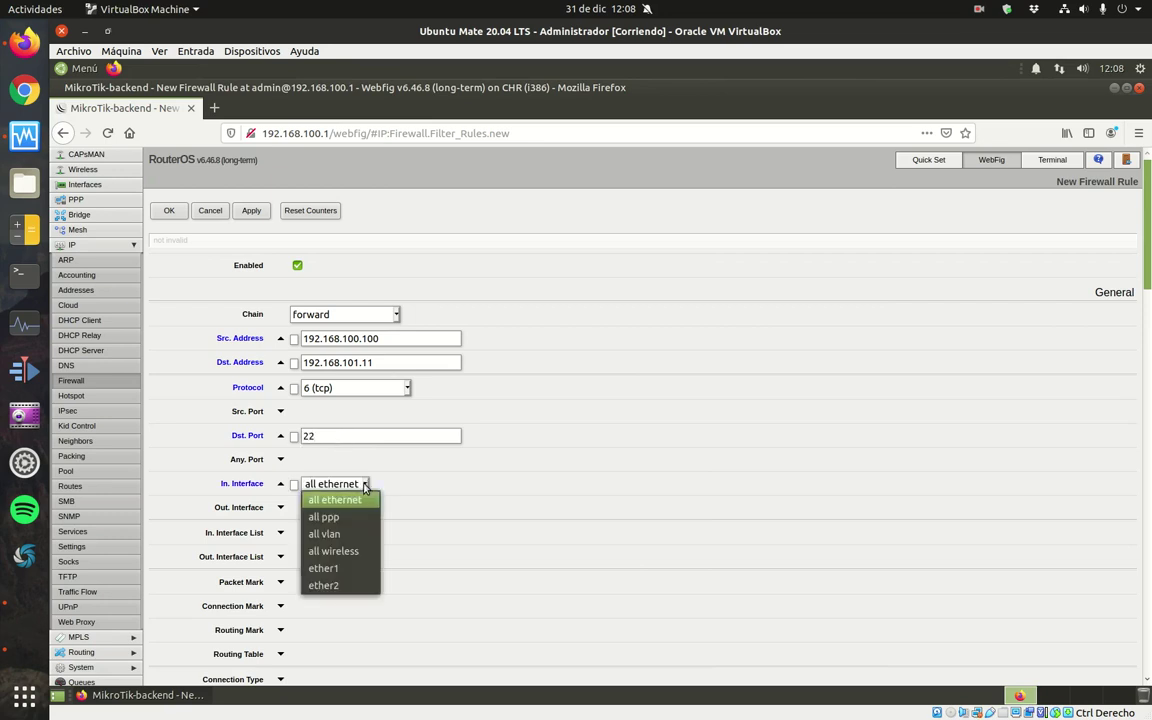
pyautogui.click(335, 585)
pyautogui.click(280, 508)
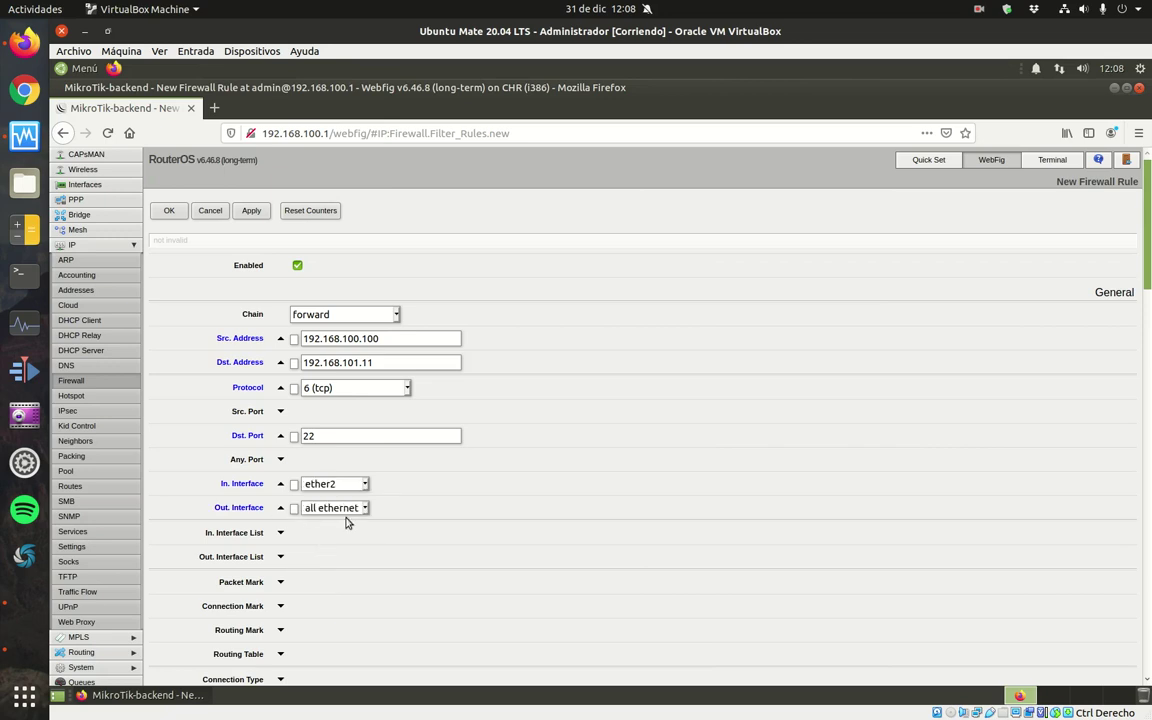
pyautogui.click(335, 508)
pyautogui.click(323, 592)
# Comment the rule as SSH access to the web server from the administrator's PC and save.
pyautogui.scroll(-10, 1100, 230)
pyautogui.scroll(-5, 640, 420)
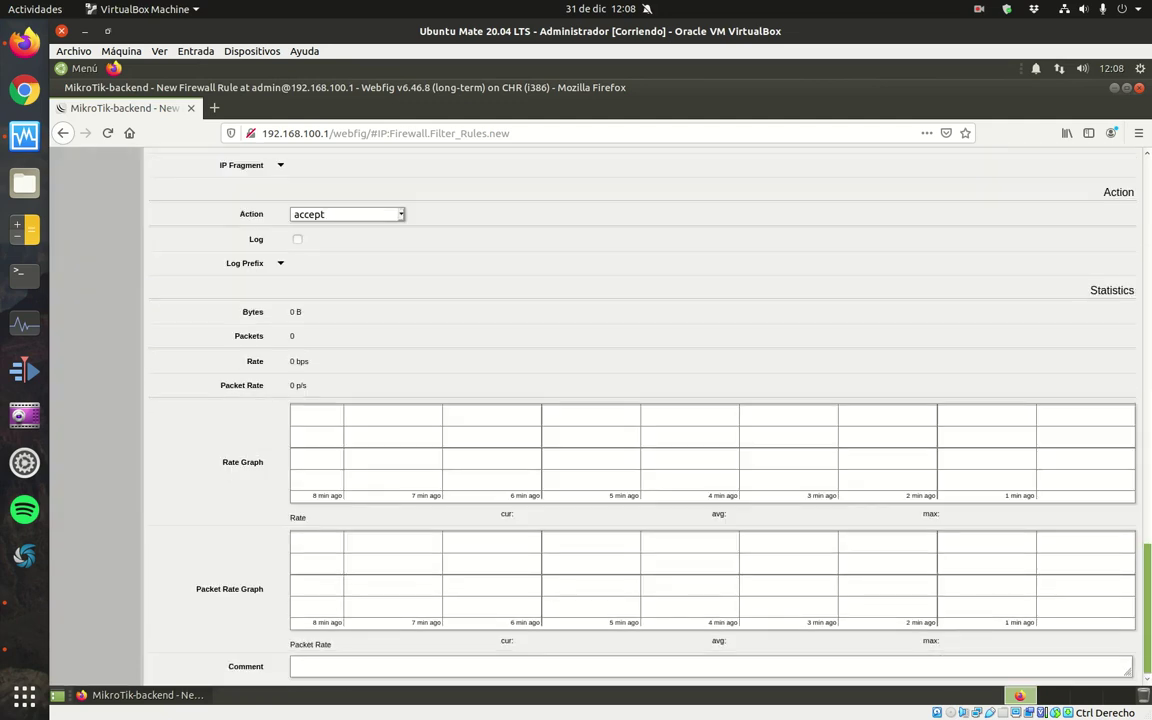
pyautogui.click(472, 657)
pyautogui.write('Permitir acceso SSH al servidor')
pyautogui.press('BackSpace')
pyautogui.press('BackSpace')
pyautogui.press('BackSpace')
pyautogui.write('dor web desde ')
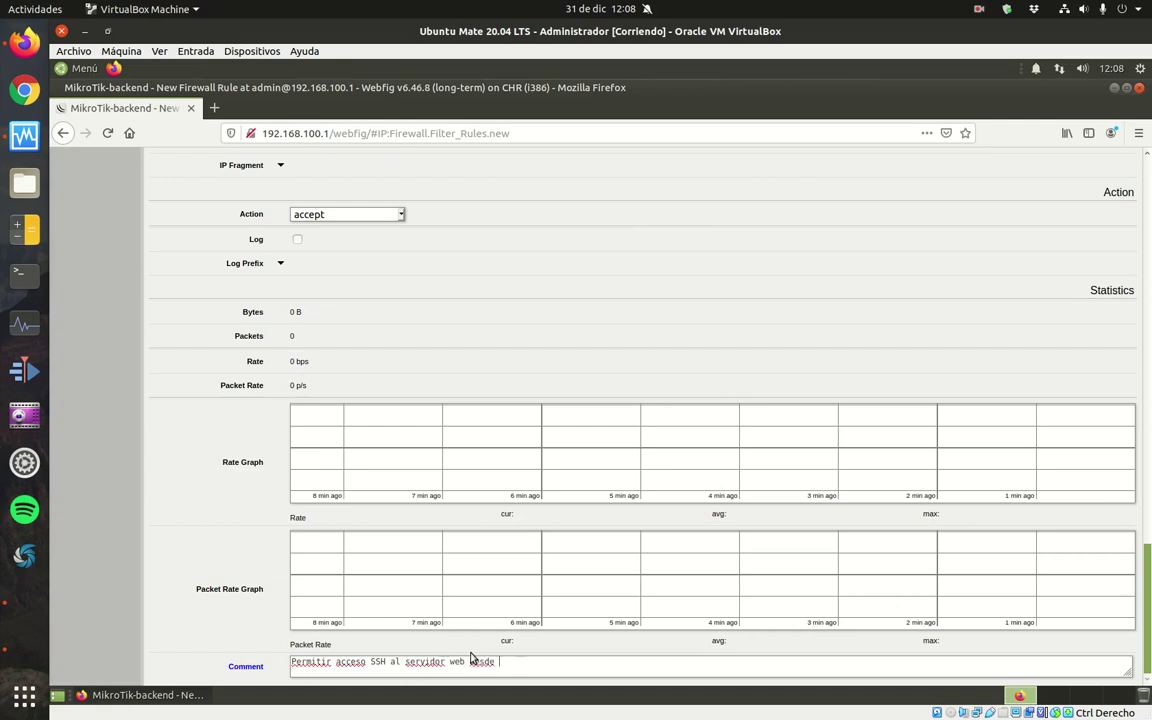
pyautogui.write('el PC del adminitrador')
pyautogui.press('Left')
pyautogui.press('Left')
pyautogui.press('Left')
pyautogui.press('Left')
pyautogui.press('Left')
pyautogui.press('Left')
pyautogui.write('s')
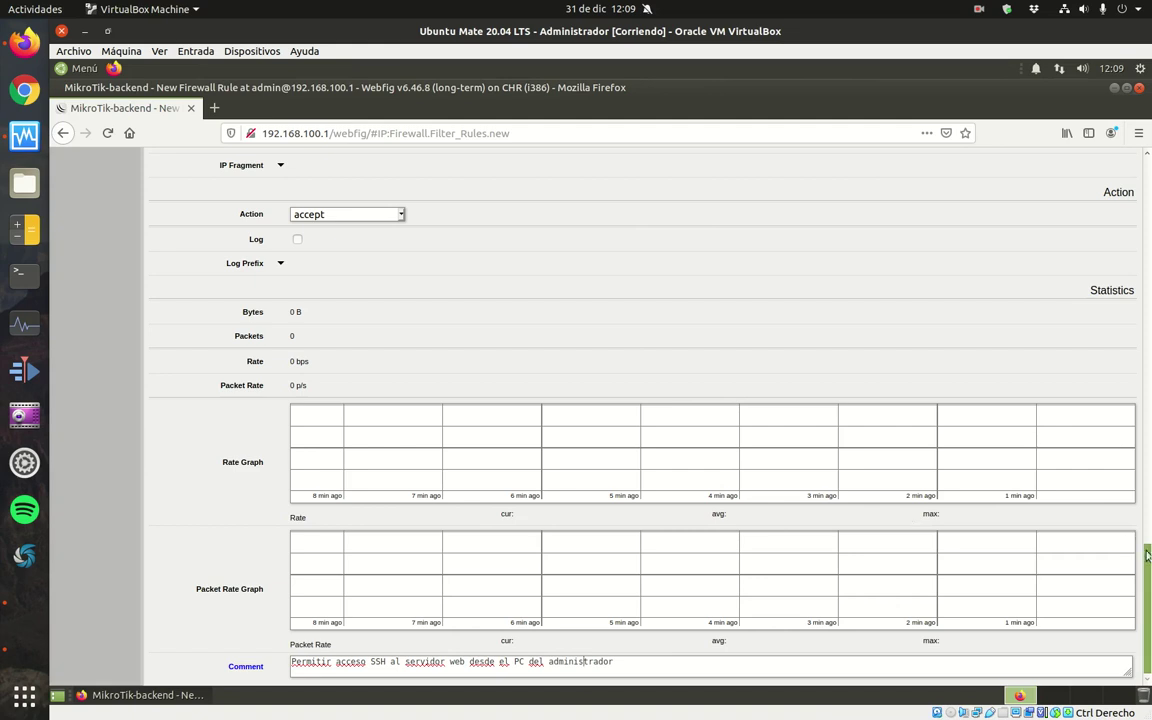
pyautogui.scroll(15, 600, 450)
pyautogui.click(169, 211)
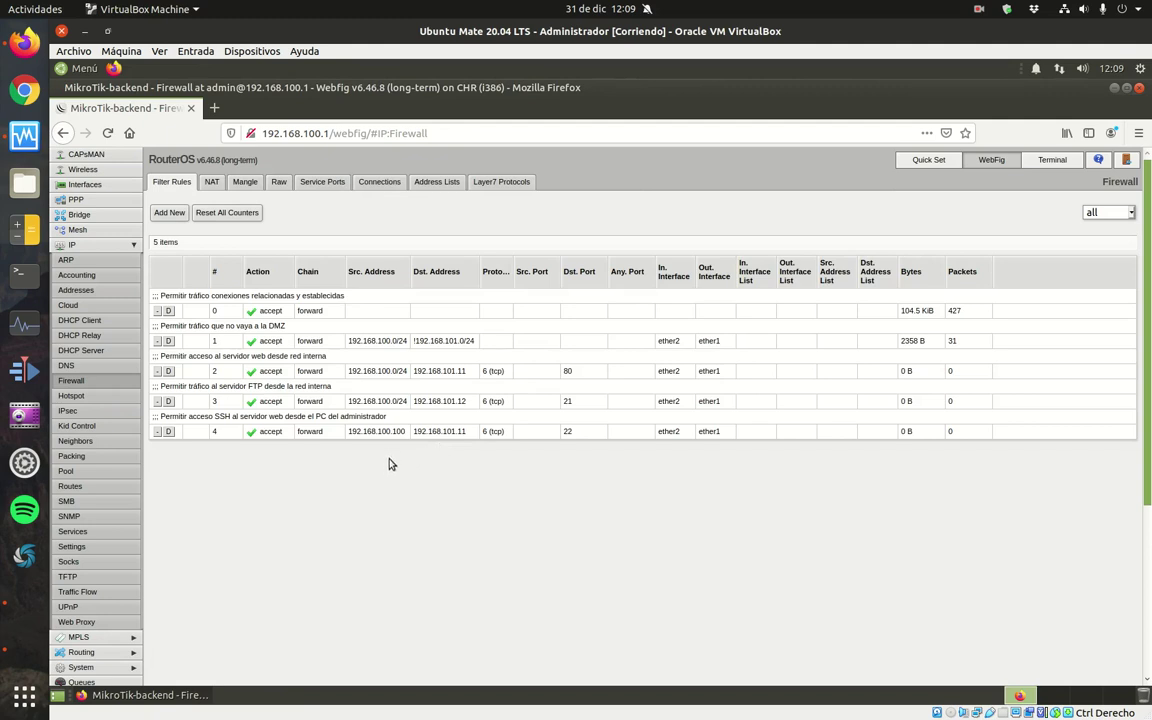
# Start a new rule matching tcp port 21 from 192.168.100.100 to 192.168.101.12.
pyautogui.click(170, 213)
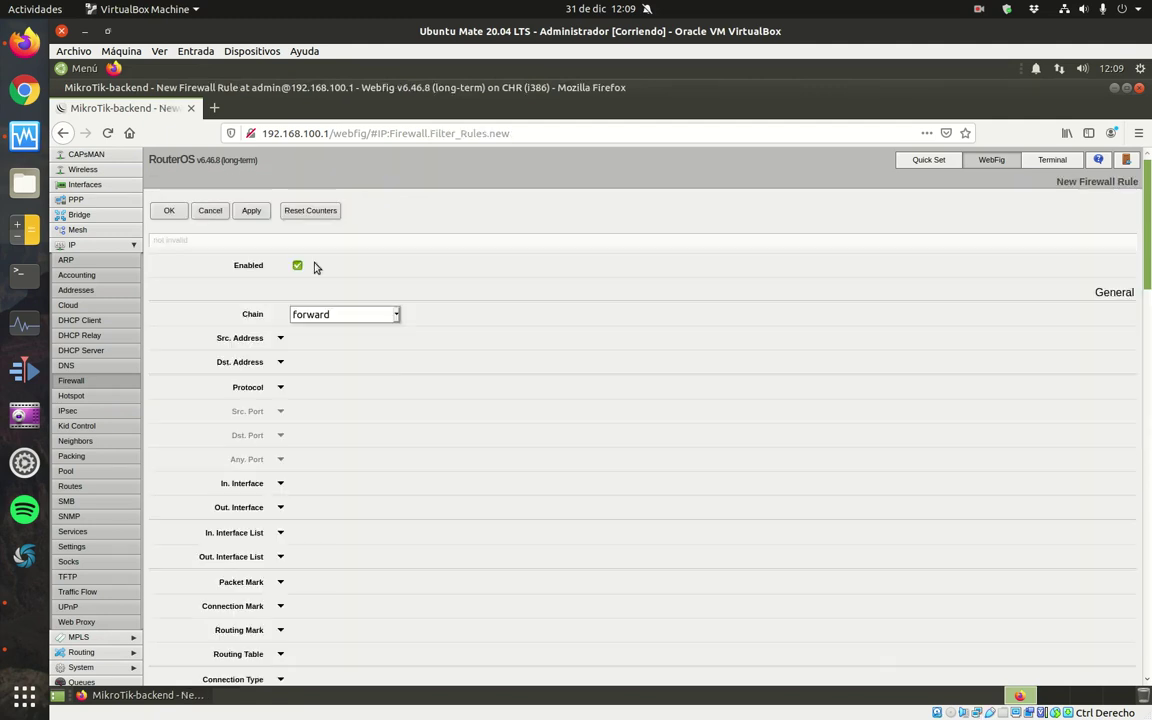
pyautogui.click(280, 338)
pyautogui.write('192.168.100.0/24')
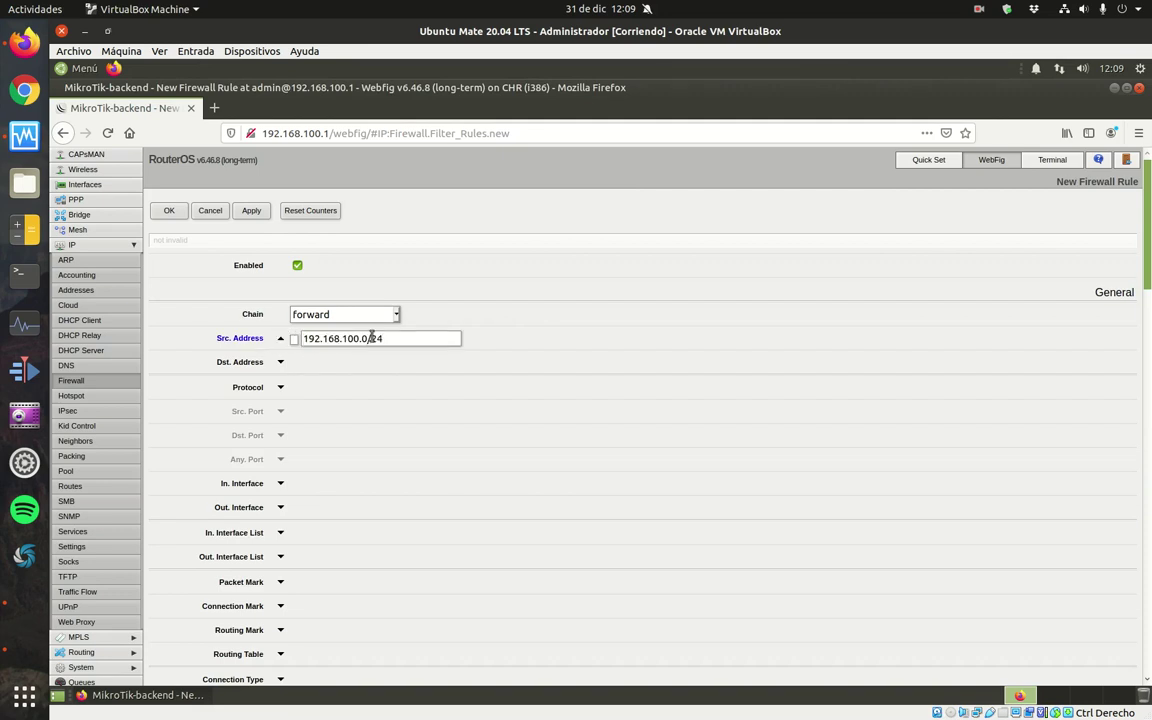
pyautogui.press('BackSpace')
pyautogui.press('BackSpace')
pyautogui.press('BackSpace')
pyautogui.press('BackSpace')
pyautogui.write('100')
pyautogui.click(280, 362)
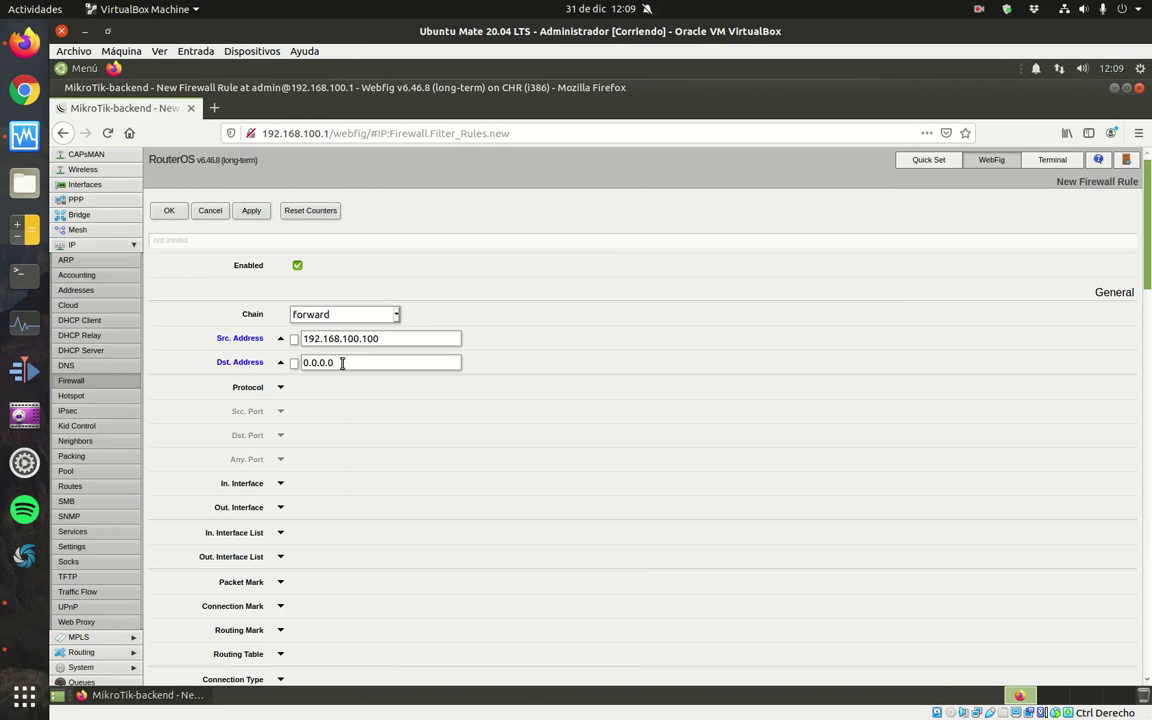
pyautogui.write('192.168.100.0/24')
pyautogui.press('BackSpace')
pyautogui.press('BackSpace')
pyautogui.press('BackSpace')
pyautogui.press('BackSpace')
pyautogui.press('BackSpace')
pyautogui.press('BackSpace')
pyautogui.write('1.12')
pyautogui.click(281, 388)
pyautogui.click(280, 436)
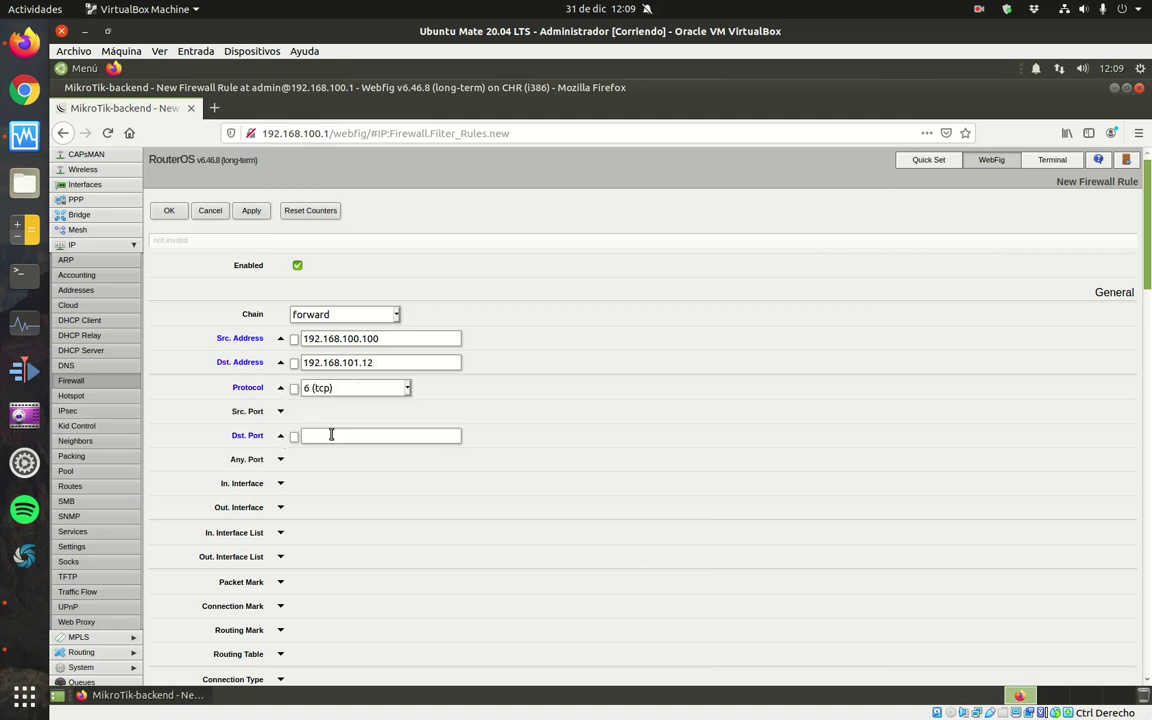
pyautogui.write('21')
# Set in-interface ether2, out-interface ether1, comment 'Permitir tráfico SSH al servidor FTP desde PC administrador', and save.
pyautogui.click(280, 483)
pyautogui.click(365, 484)
pyautogui.click(343, 585)
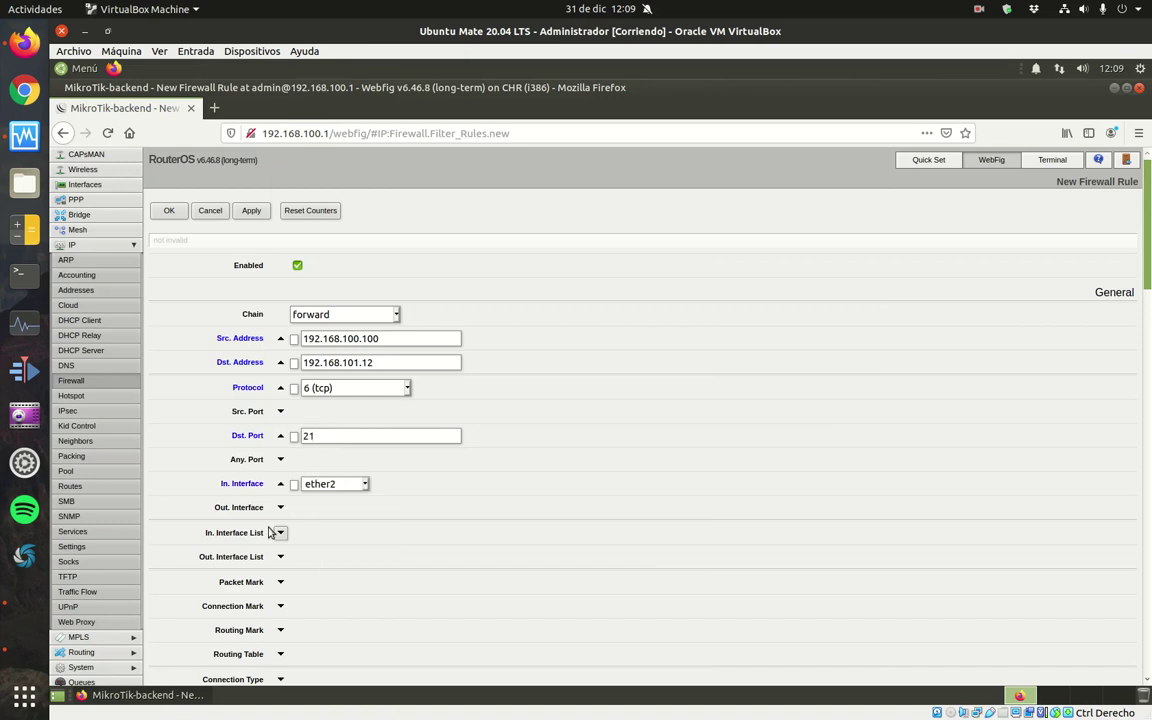
pyautogui.click(280, 507)
pyautogui.click(366, 508)
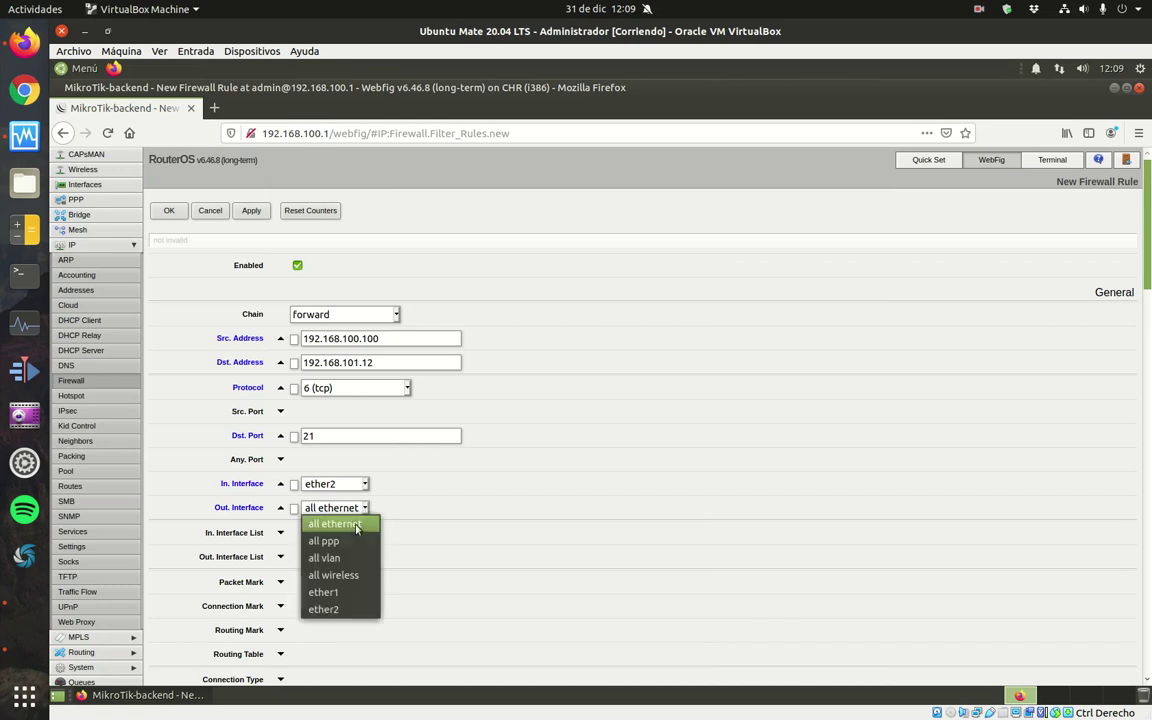
pyautogui.click(374, 590)
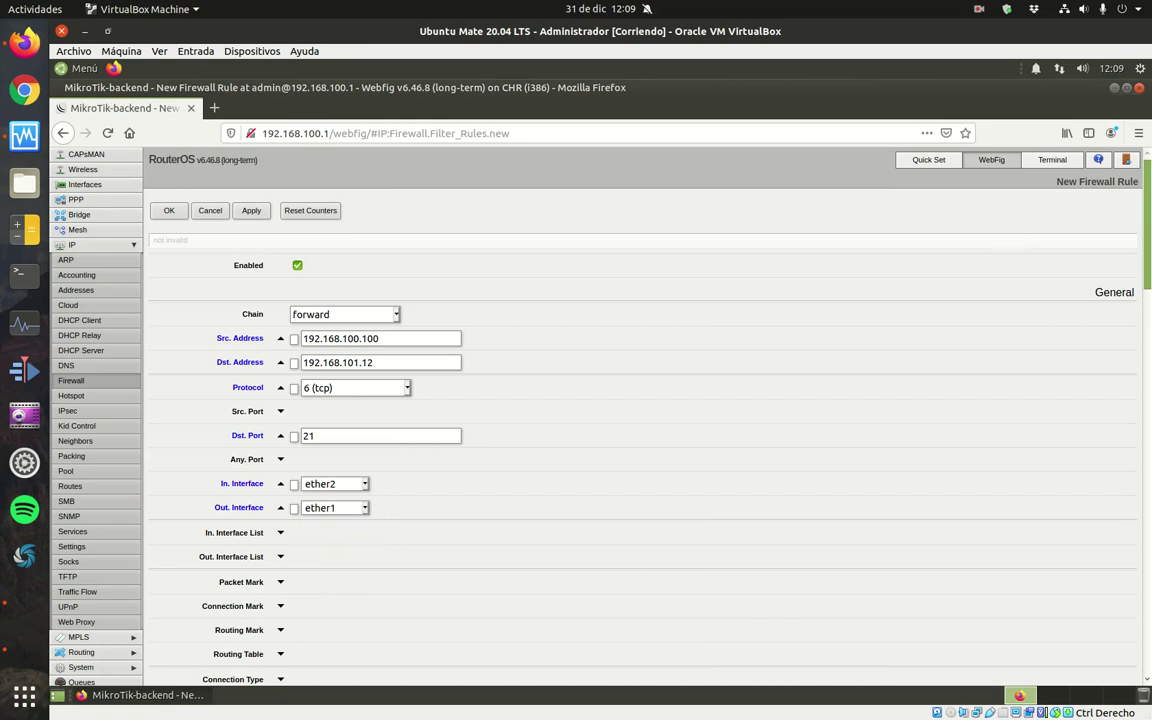
pyautogui.scroll(-20, 1148, 197)
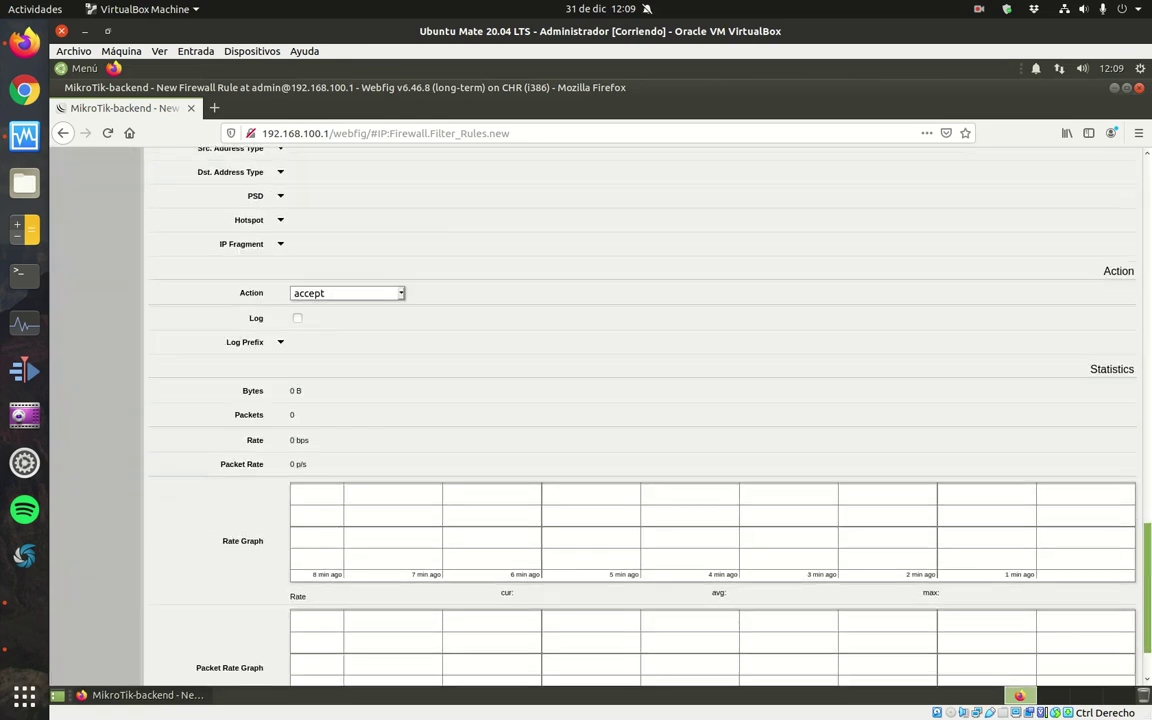
pyautogui.click(508, 659)
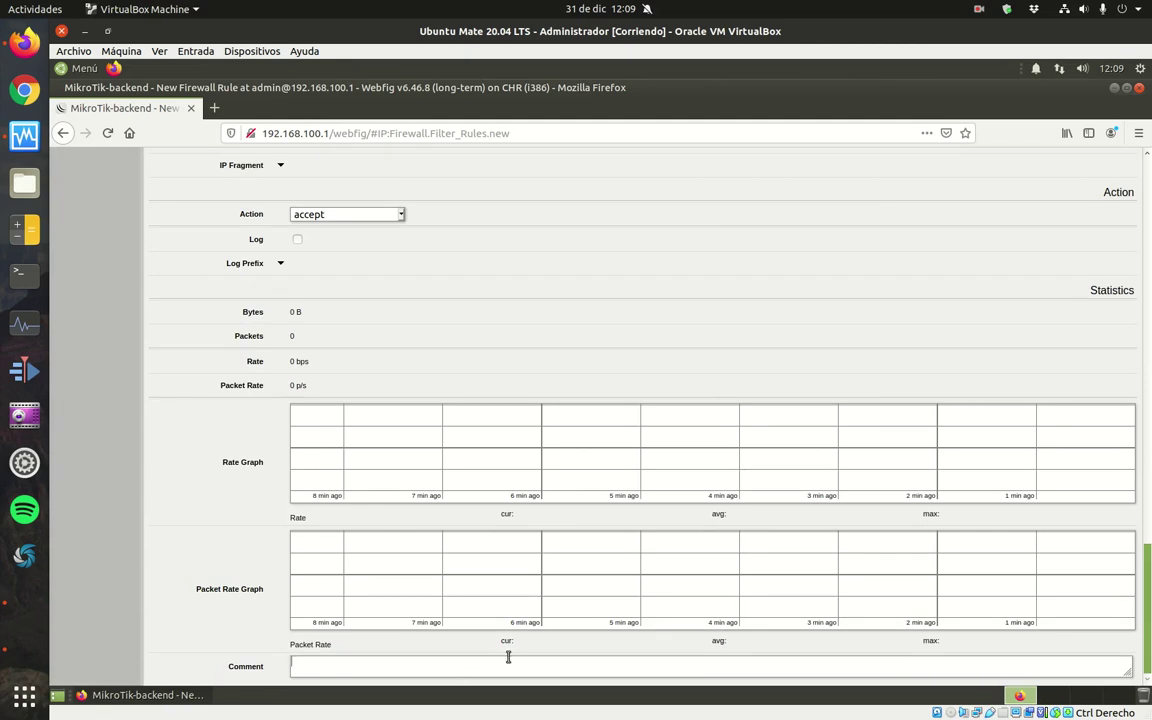
pyautogui.write('Permitir tráfico SSH')
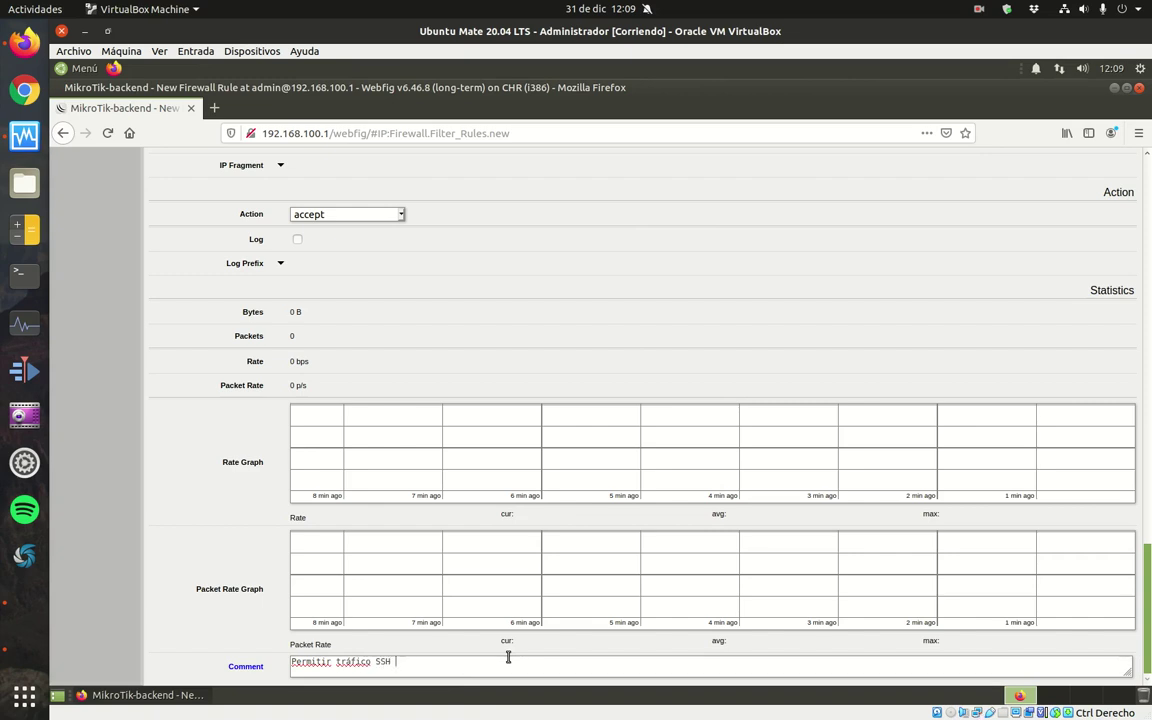
pyautogui.write(' al servidor FTP desde PC admin')
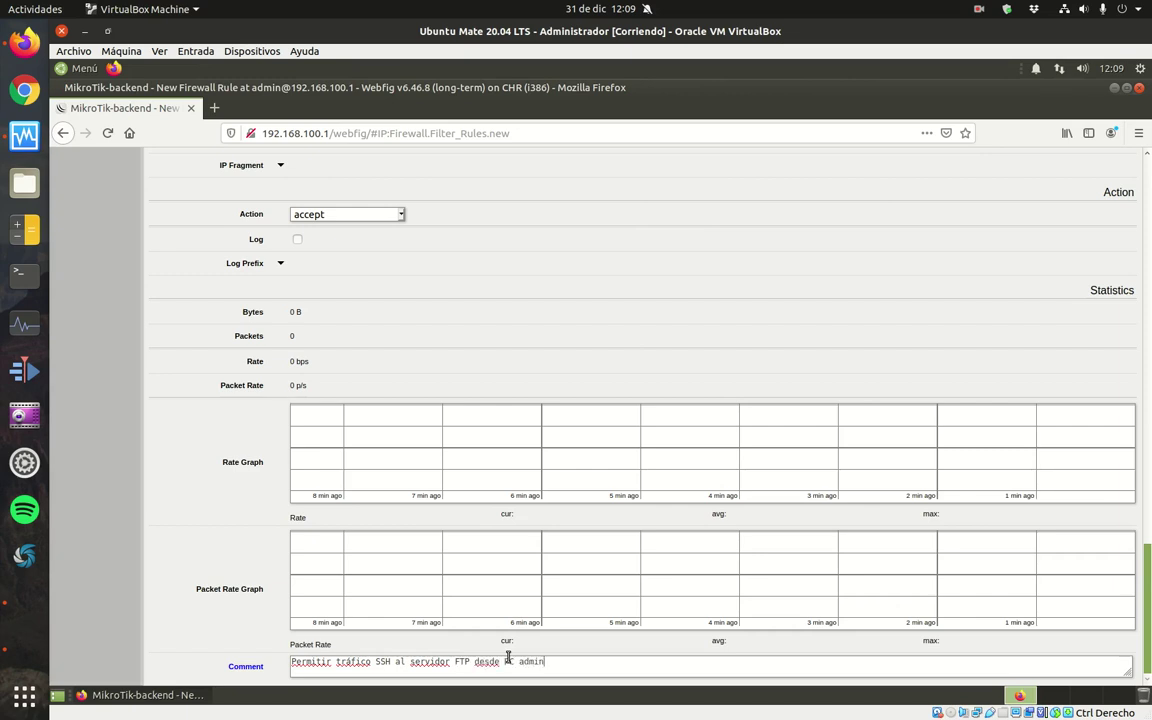
pyautogui.write('istrador')
pyautogui.scroll(20, 1010, 450)
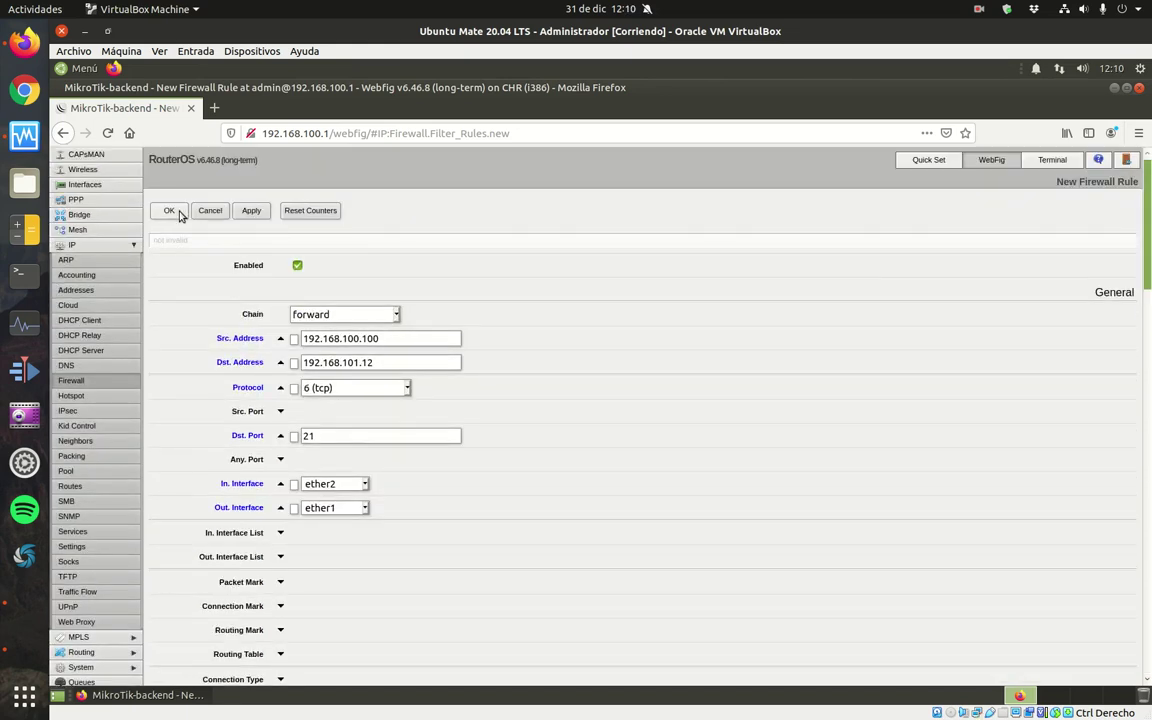
pyautogui.click(169, 210)
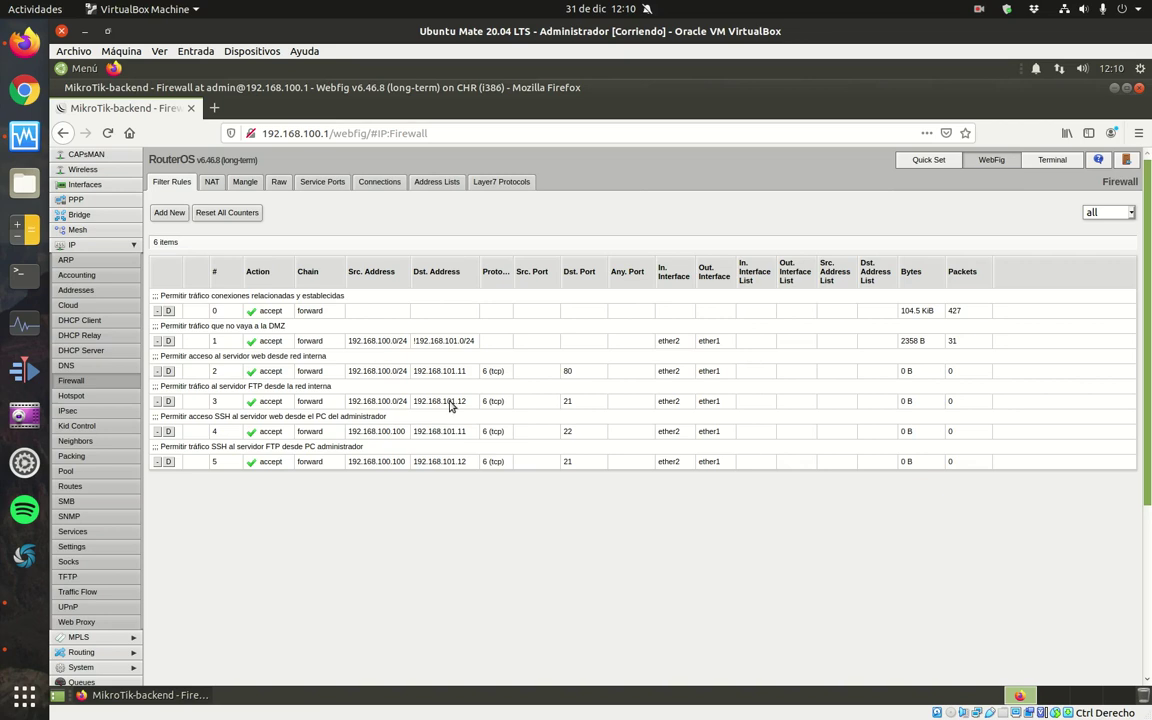
# Start a new rule with source 192.168.100.100 and destination 192.168.101.1.
pyautogui.click(169, 218)
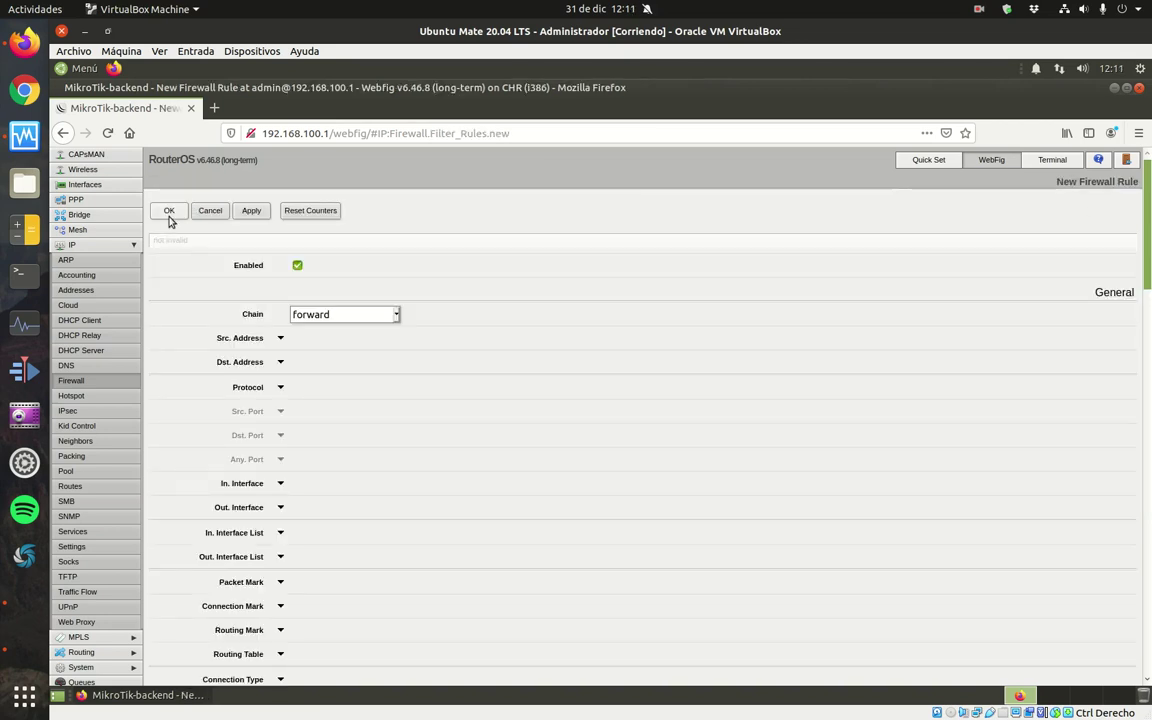
pyautogui.click(281, 339)
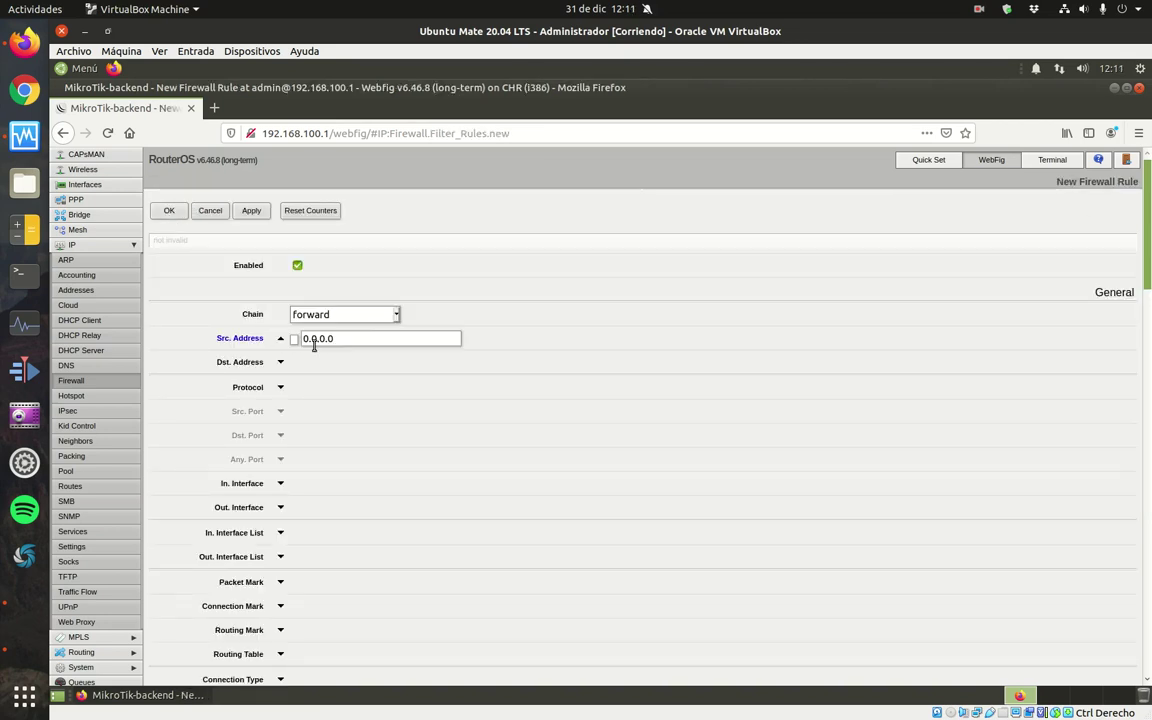
pyautogui.doubleClick(316, 338)
pyautogui.write('192.168.100.0/24')
pyautogui.press('BackSpace')
pyautogui.press('BackSpace')
pyautogui.press('BackSpace')
pyautogui.press('BackSpace')
pyautogui.write('100')
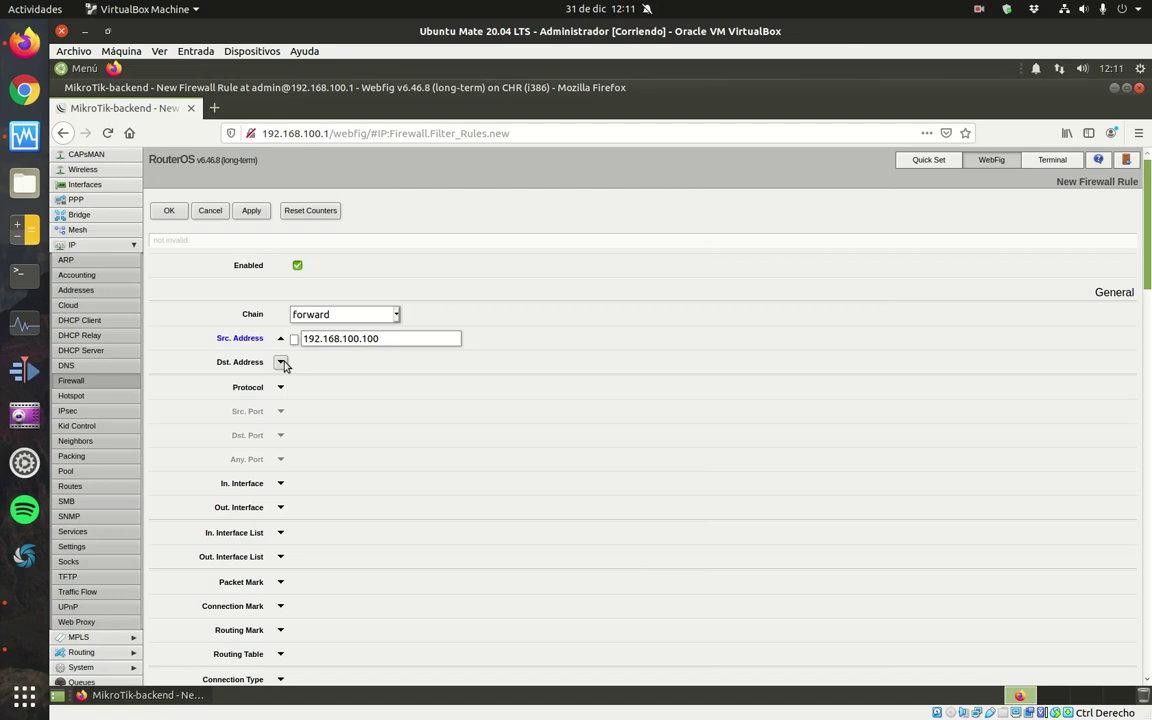
pyautogui.click(281, 363)
pyautogui.moveTo(345, 363); pyautogui.dragTo(303, 362)
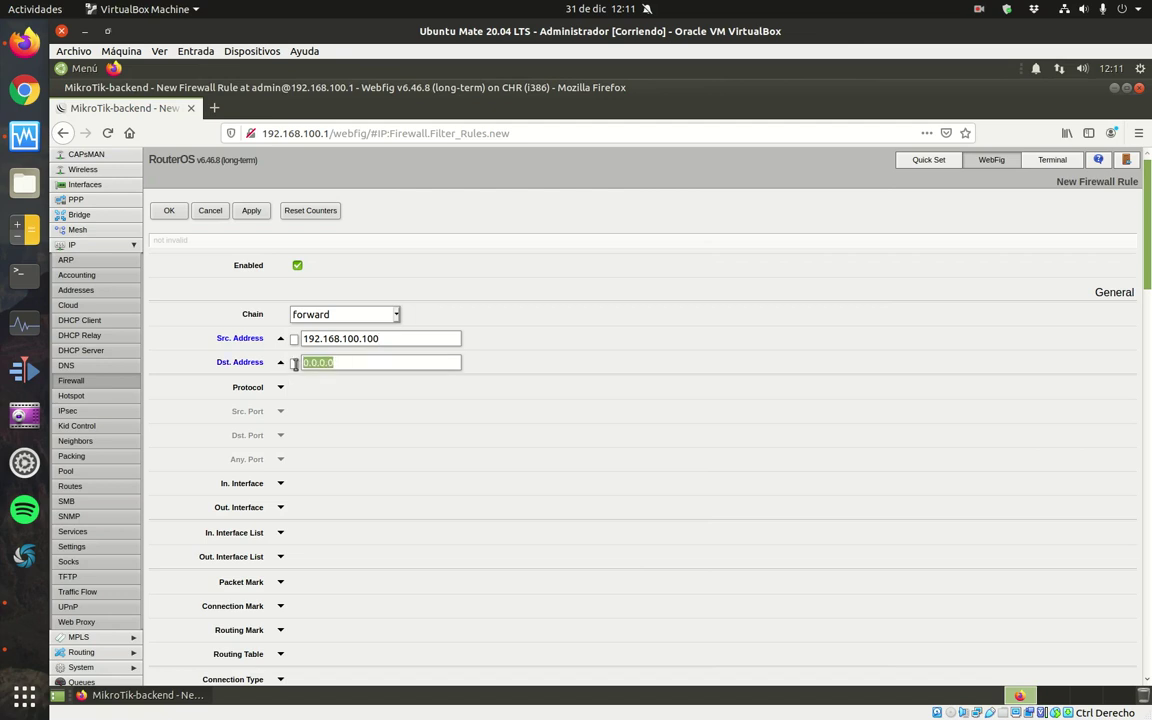
pyautogui.write('192.168.100.0/24')
pyautogui.press('BackSpace')
pyautogui.press('BackSpace')
pyautogui.press('BackSpace')
pyautogui.press('BackSpace')
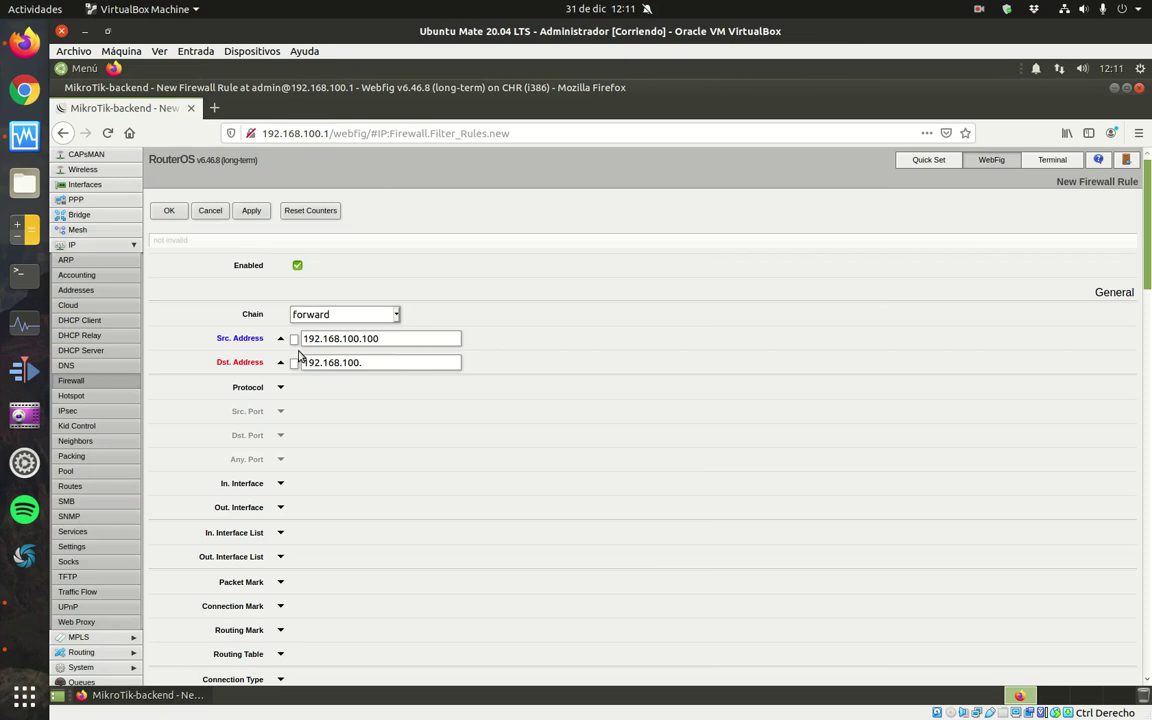
pyautogui.press('BackSpace')
pyautogui.press('BackSpace')
pyautogui.write('1.1')
# Match tcp ports 22,80 coming in on ether2 and going out on ether1.
pyautogui.click(280, 387)
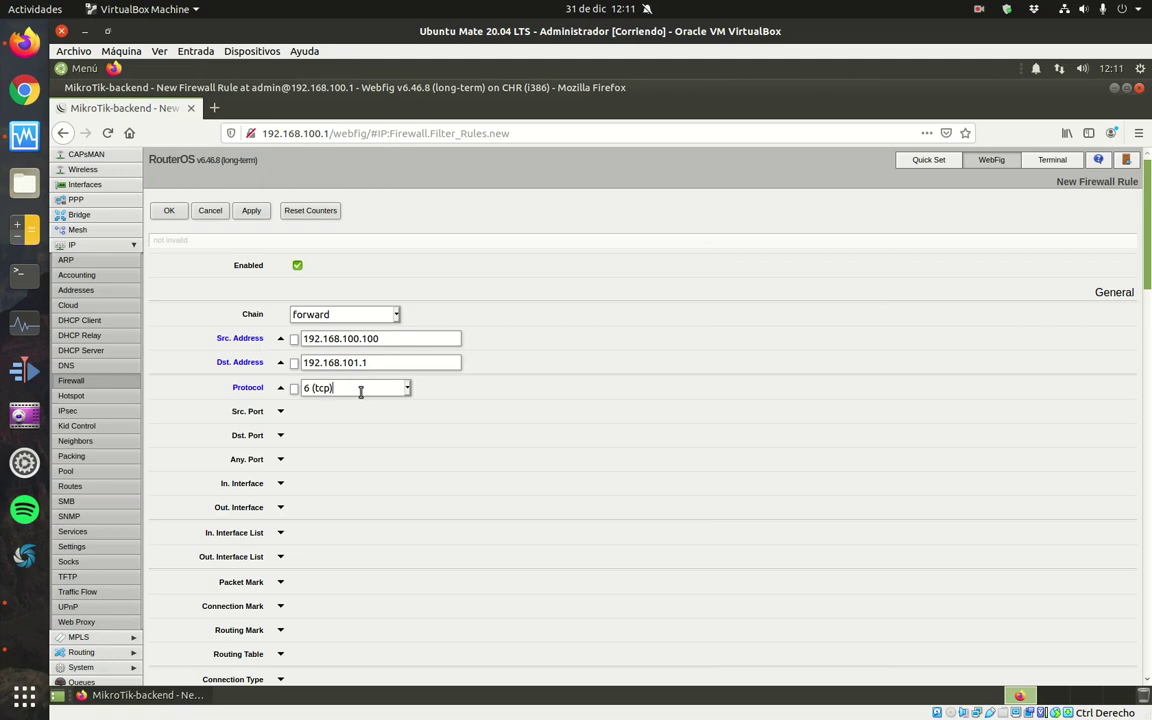
pyautogui.click(281, 436)
pyautogui.click(340, 434)
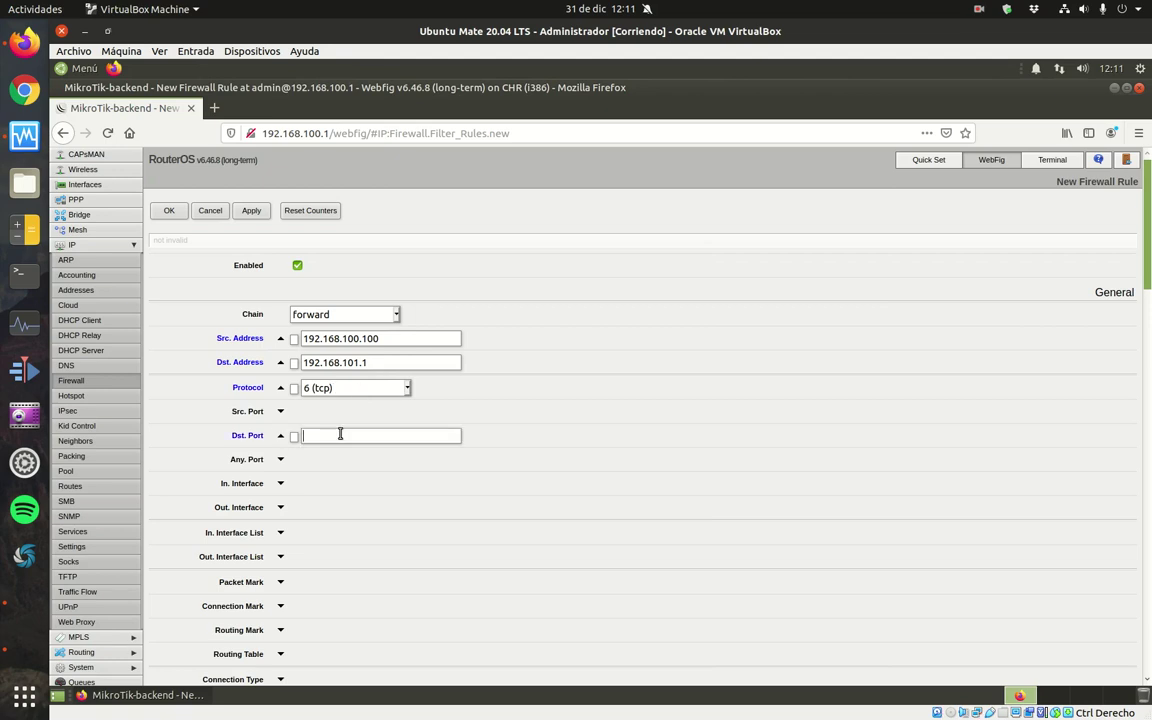
pyautogui.write('22,80')
pyautogui.click(281, 483)
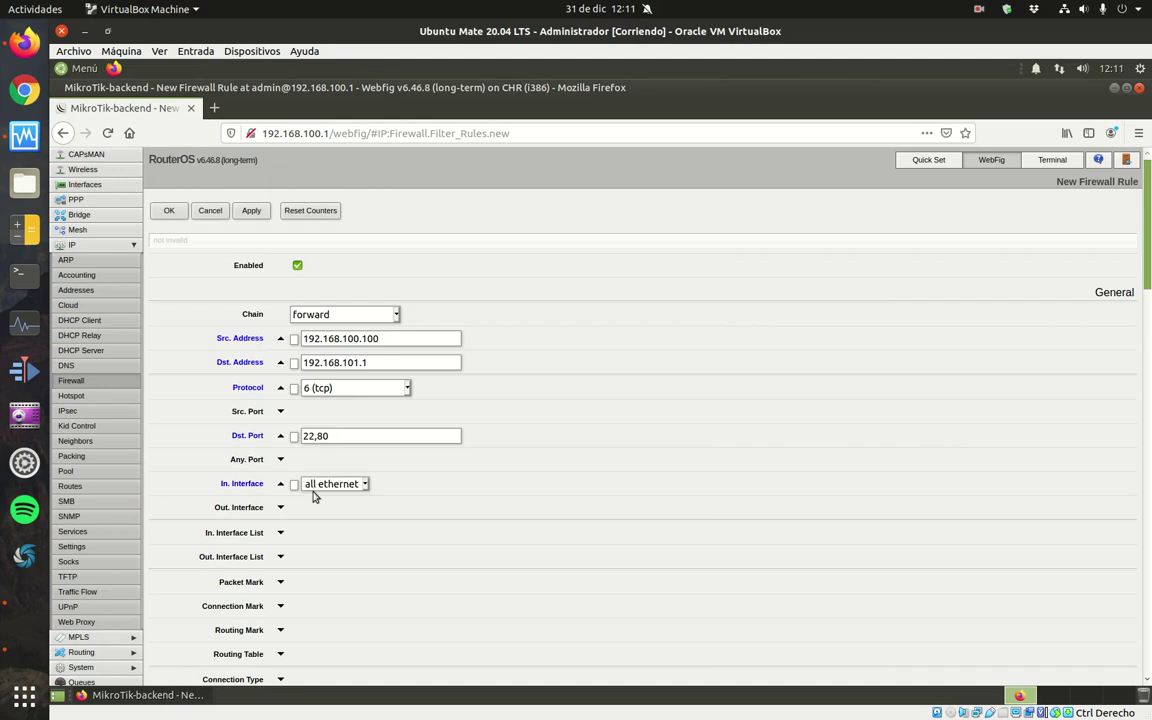
pyautogui.click(366, 484)
pyautogui.click(332, 585)
pyautogui.click(281, 508)
pyautogui.click(365, 508)
pyautogui.click(330, 592)
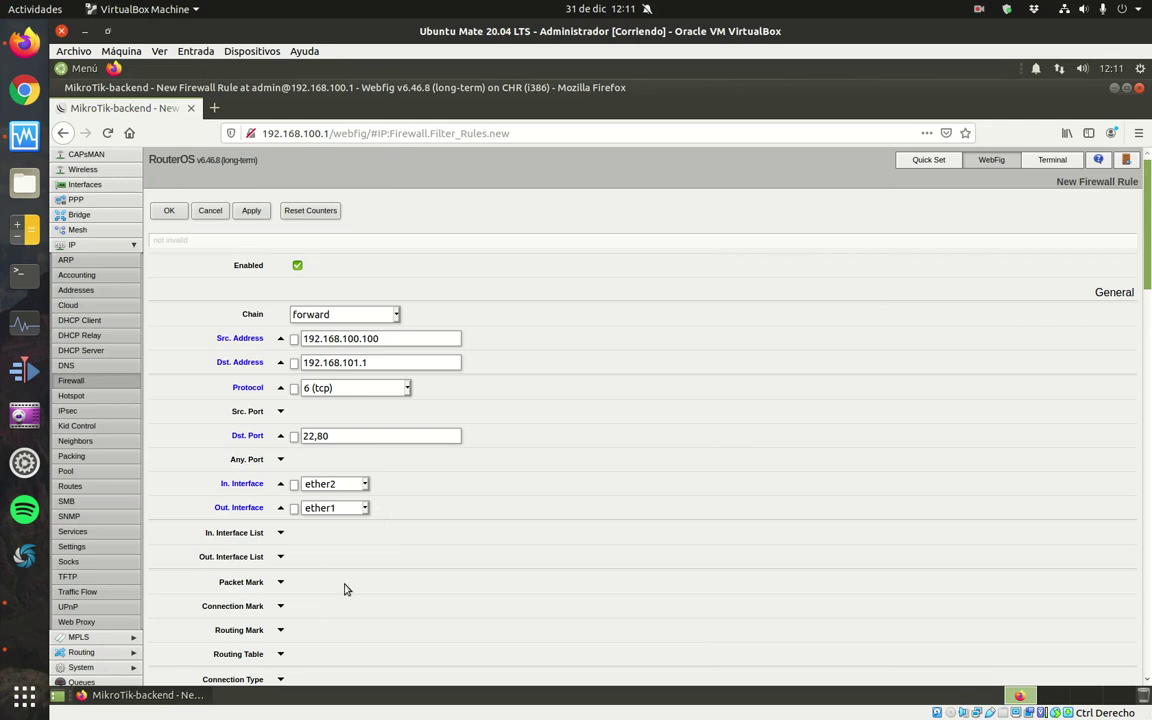
# Comment the rule as MikroTik frontend administration.
pyautogui.moveTo(1146, 244); pyautogui.dragTo(1146, 641)
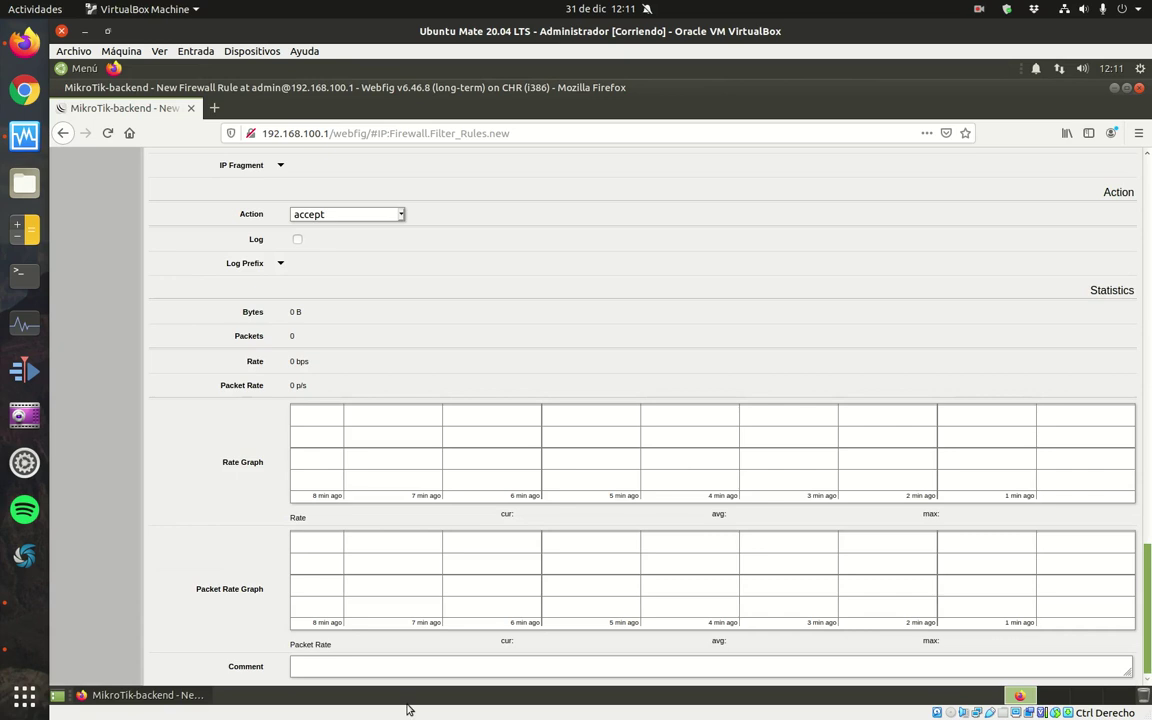
pyautogui.click(386, 665)
pyautogui.write('Pe')
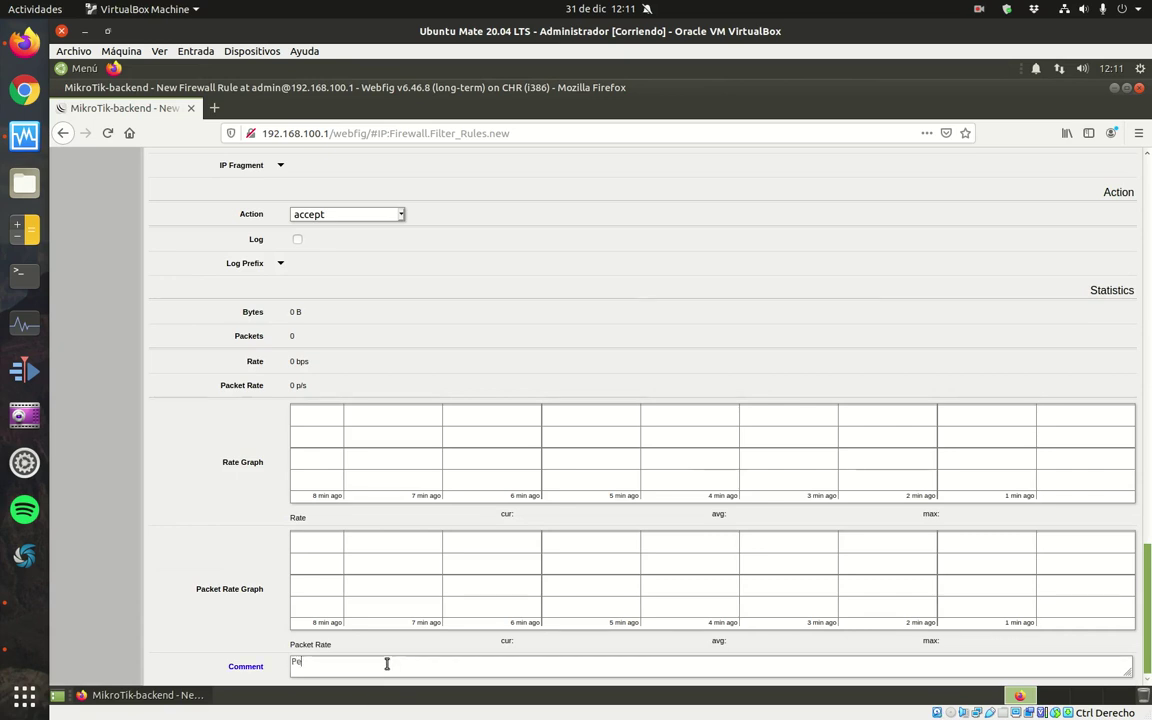
pyautogui.write('rmitir a')
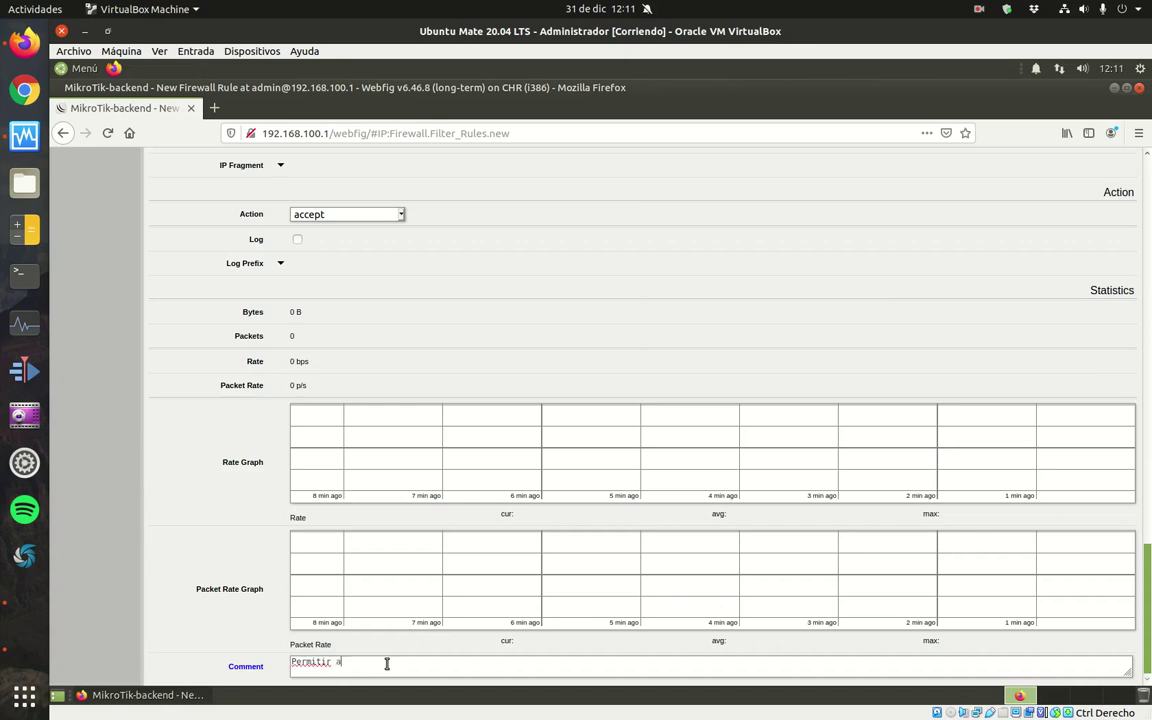
pyautogui.write('dministrativón mikroTik')
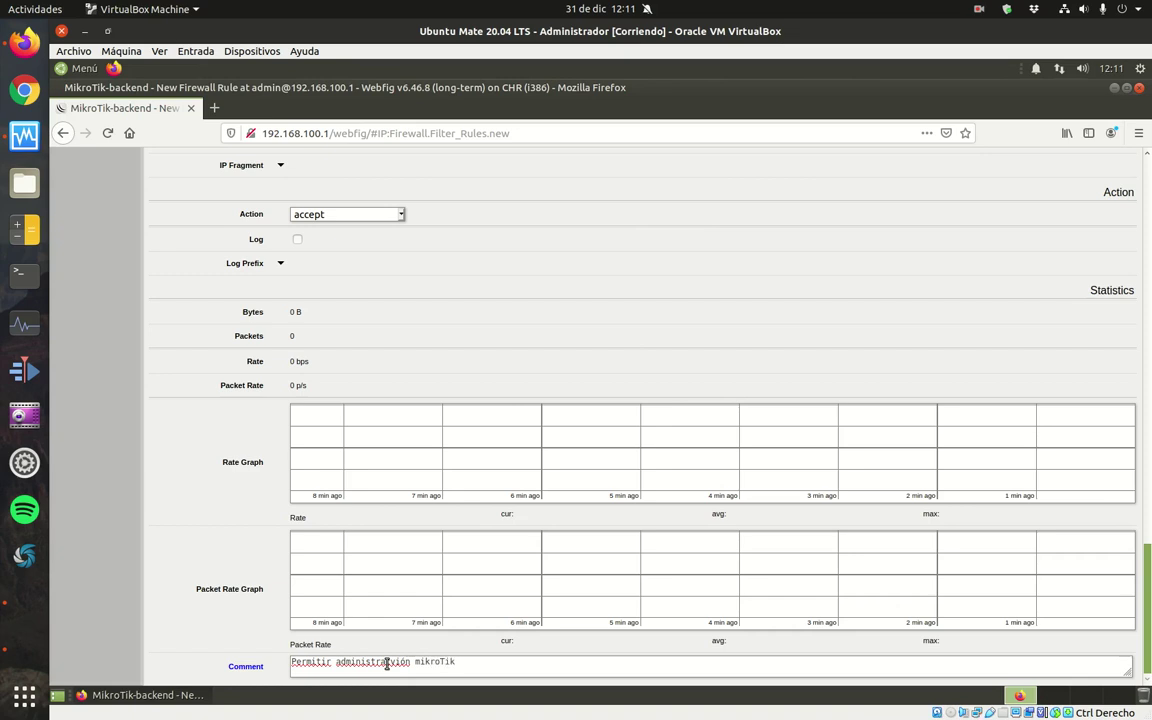
pyautogui.write(' friont')
pyautogui.press('BackSpace')
pyautogui.press('BackSpace')
pyautogui.press('BackSpace')
pyautogui.press('BackSpace')
pyautogui.write('ontend')
pyautogui.click(1147, 174)
pyautogui.scroll(10, 1147, 174)
# Save the frontend administration rule and return to the filter rules list.
pyautogui.click(165, 210)
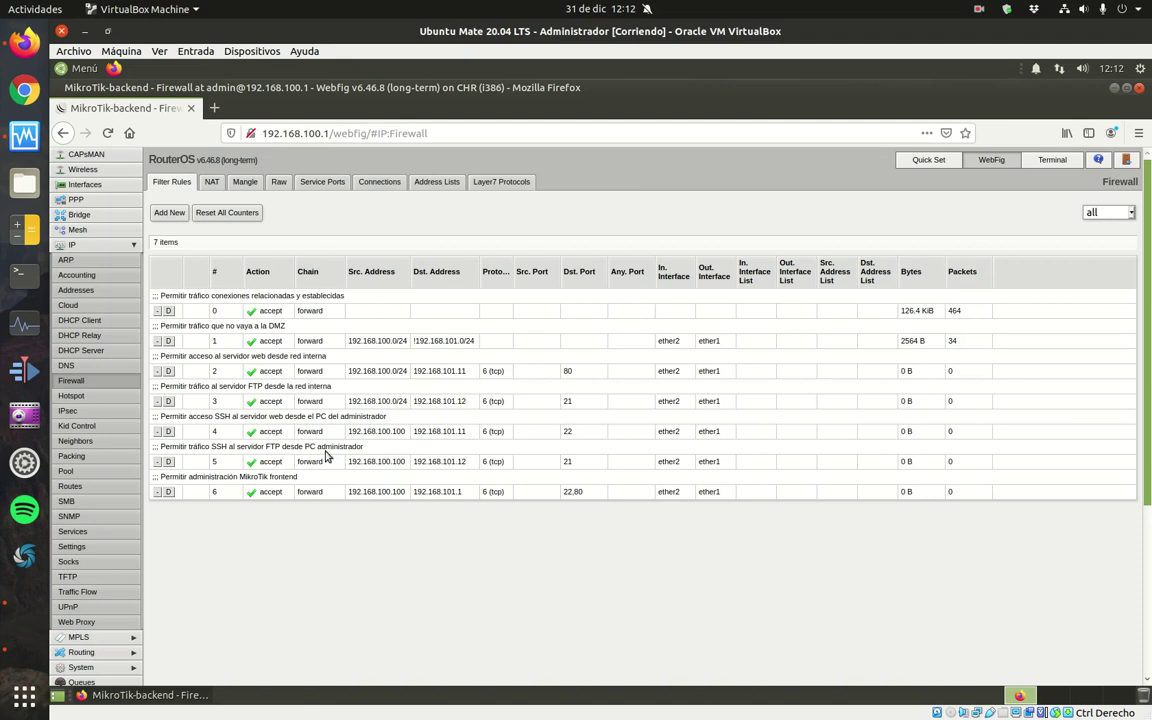
# Add a forward reject rule commented 'Por defecto se deniega el resto del tráfico FORWARD' and save it.
pyautogui.click(181, 213)
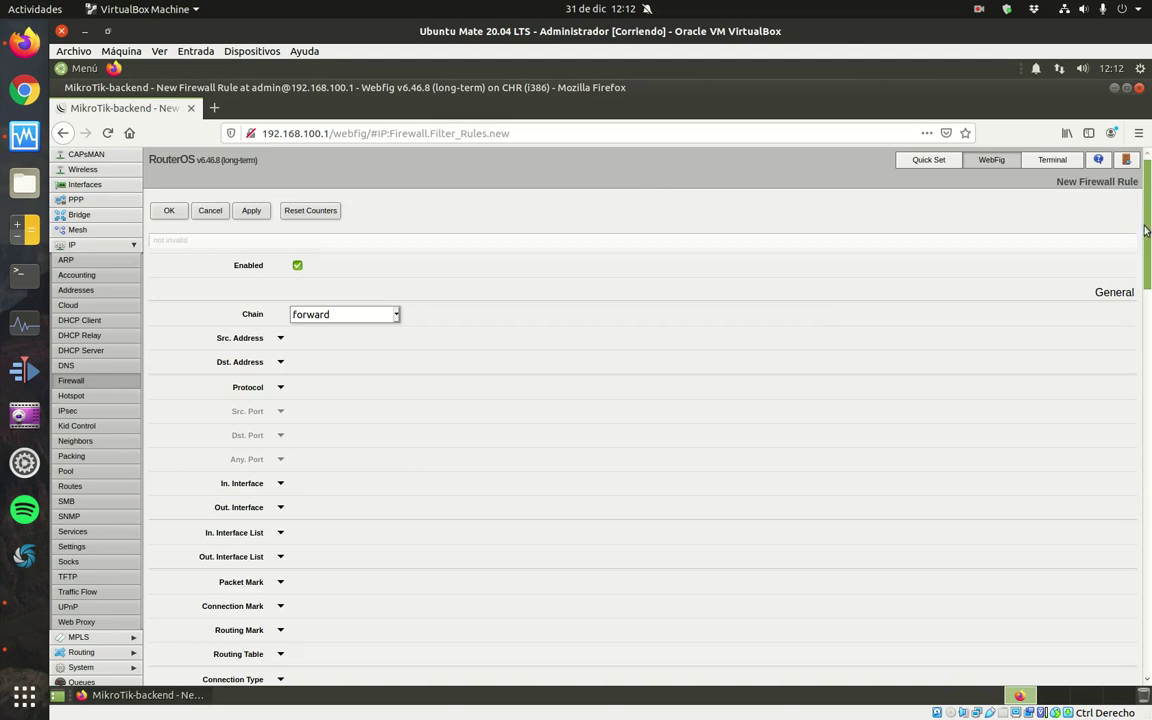
pyautogui.scroll(-15, 845, 321)
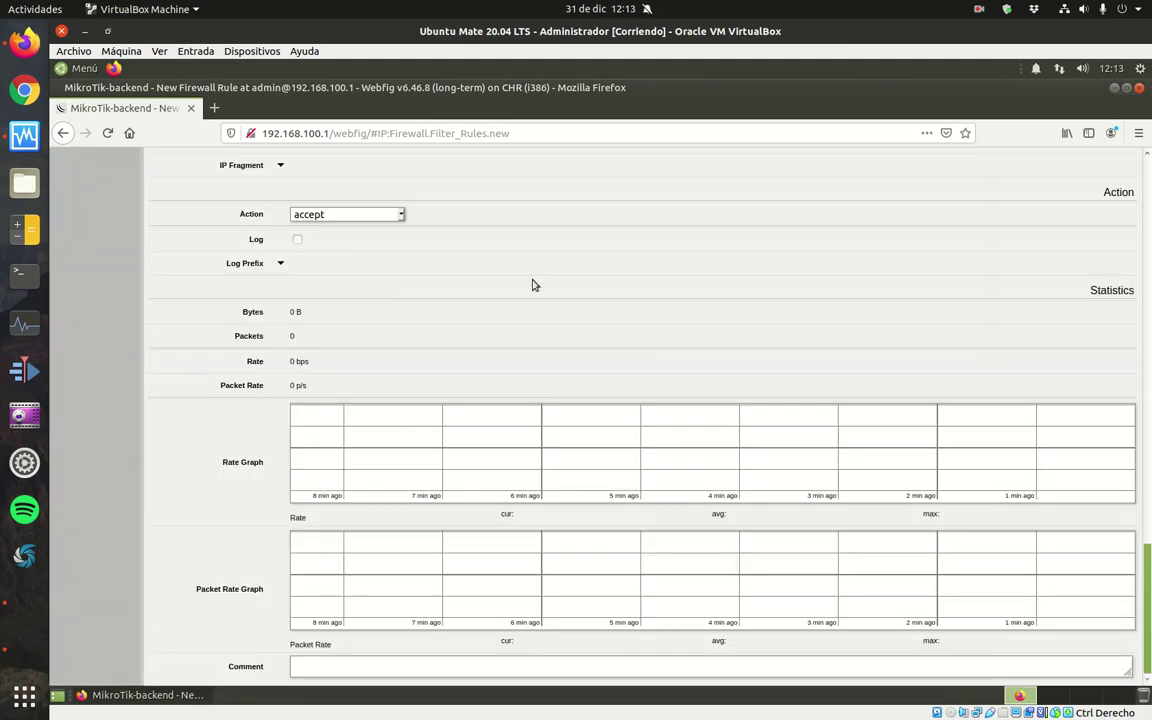
pyautogui.click(368, 216)
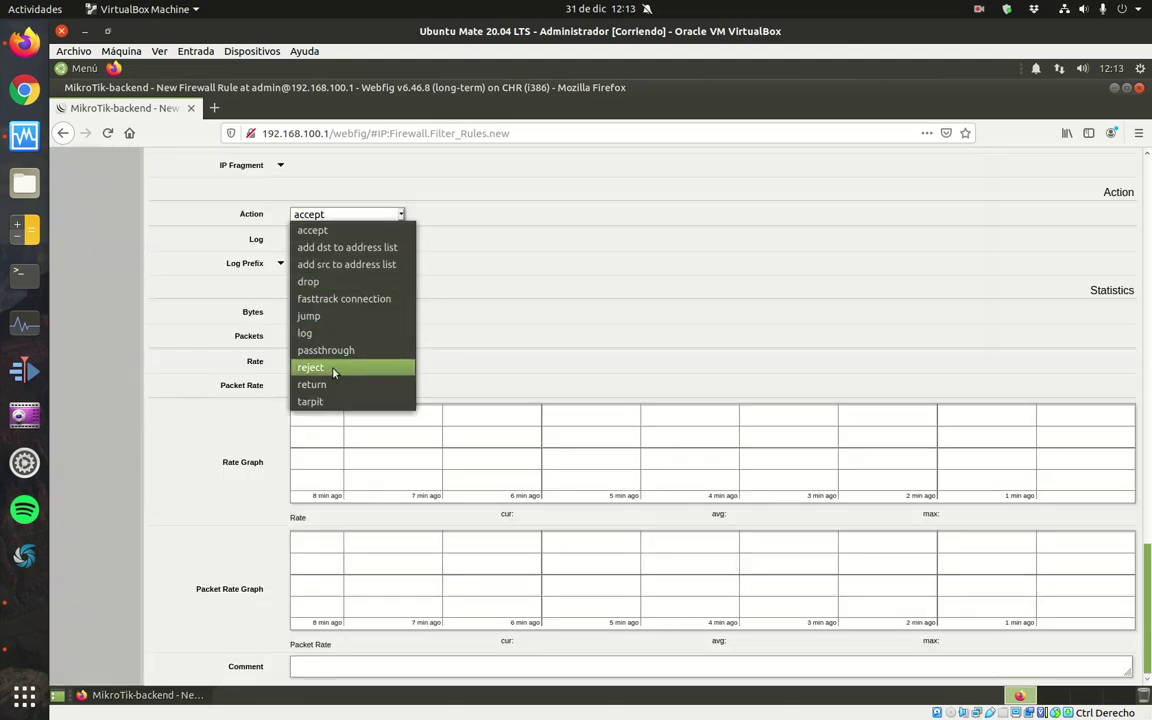
pyautogui.click(332, 368)
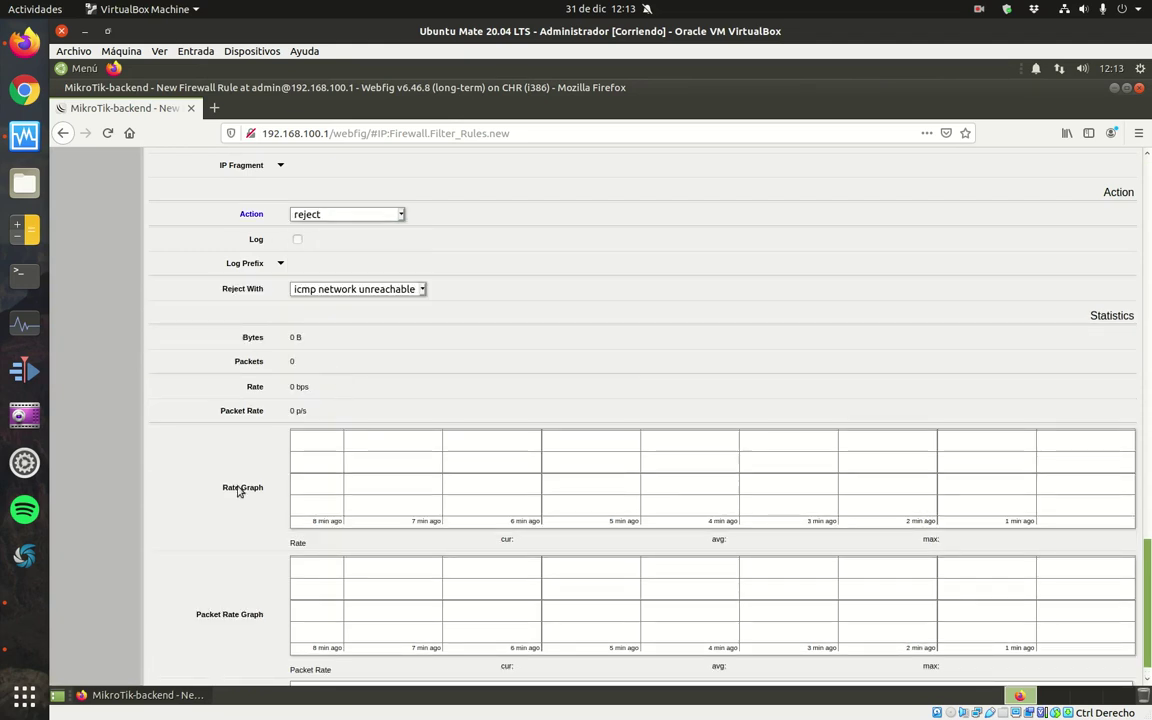
pyautogui.scroll(-1, 237, 498)
pyautogui.click(358, 662)
pyautogui.write('Por defecto ')
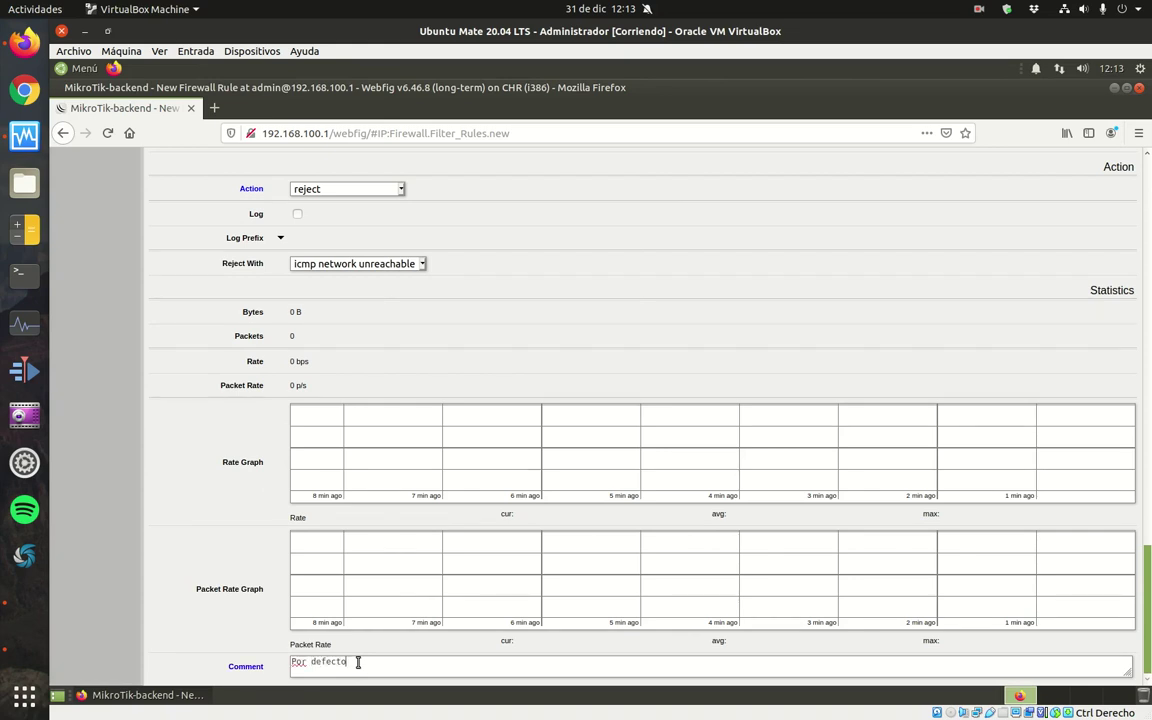
pyautogui.write('se deniega el resto del tr')
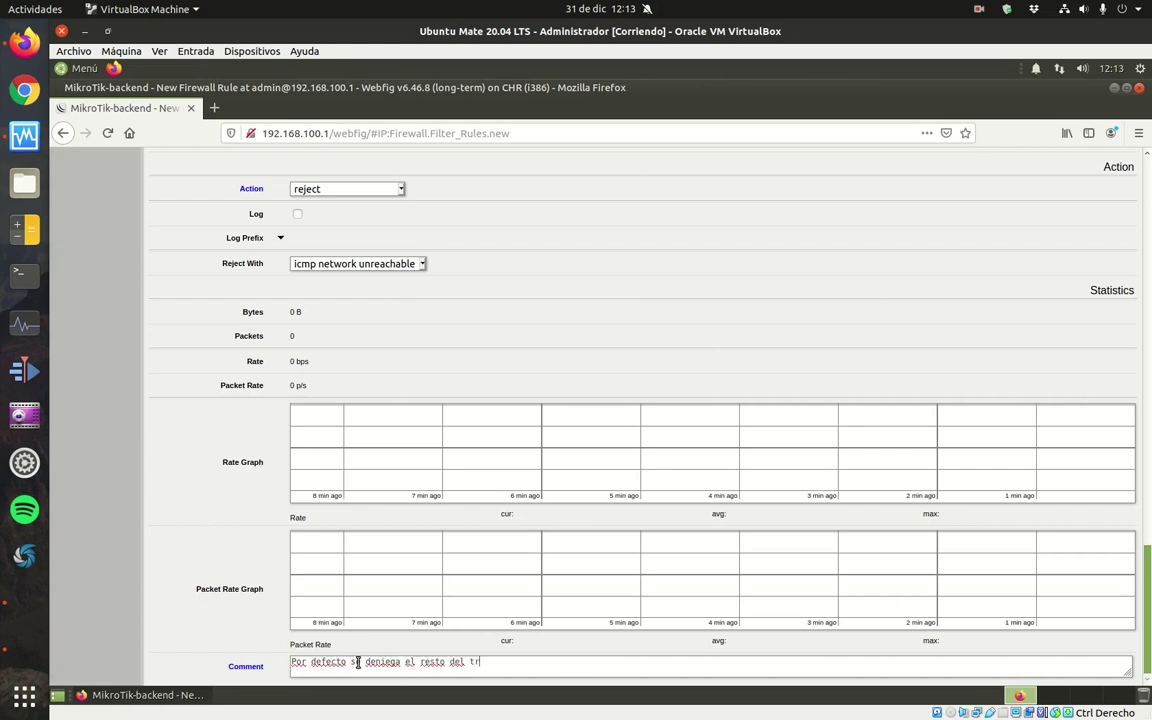
pyautogui.write('áfico FORWARD')
pyautogui.moveTo(1147, 598); pyautogui.dragTo(1147, 210)
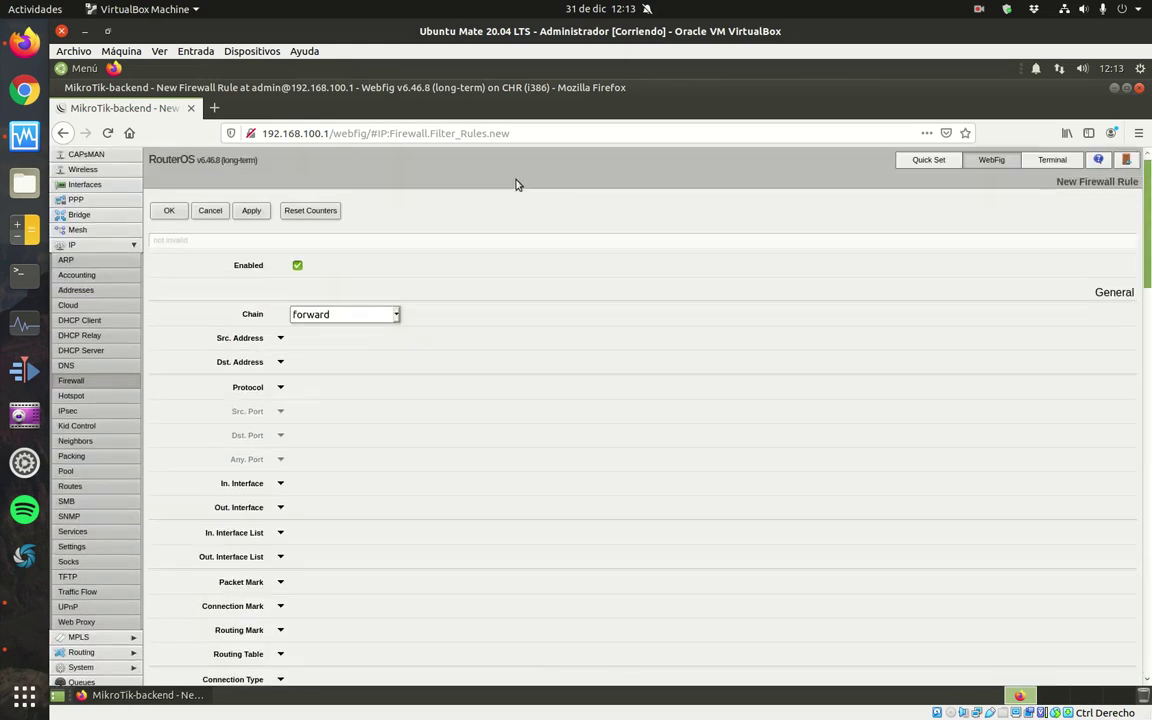
pyautogui.click(170, 211)
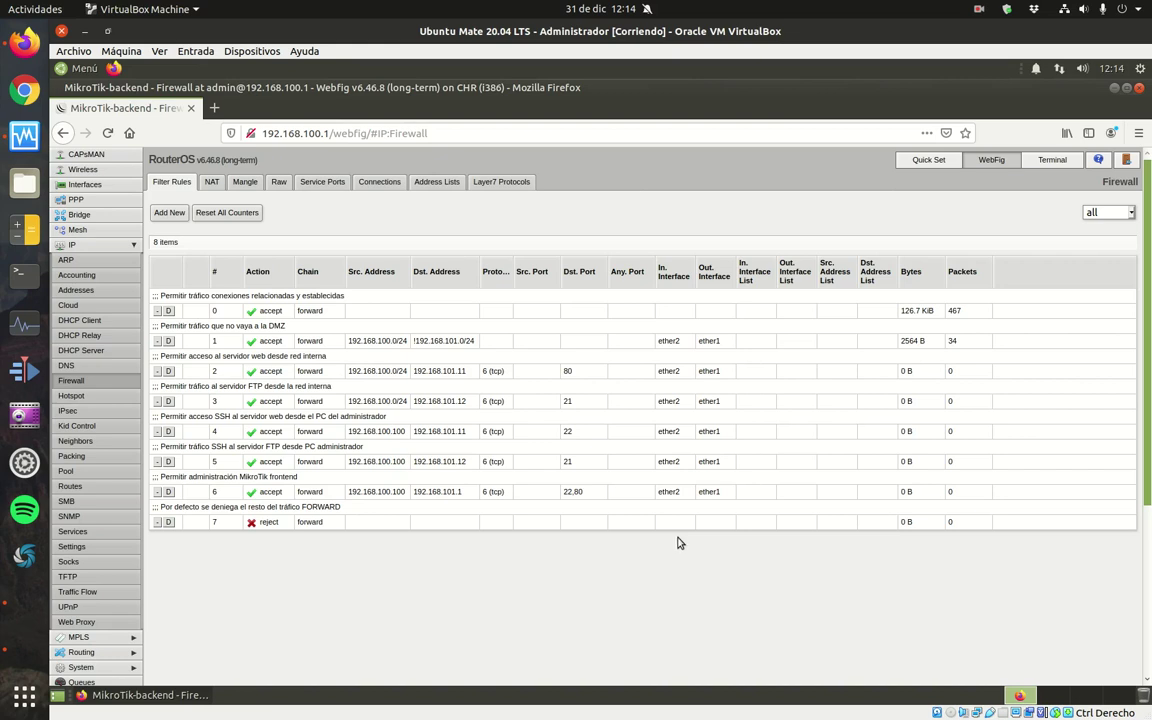
# Start a new input-chain rule matching related and established connection states.
pyautogui.click(169, 213)
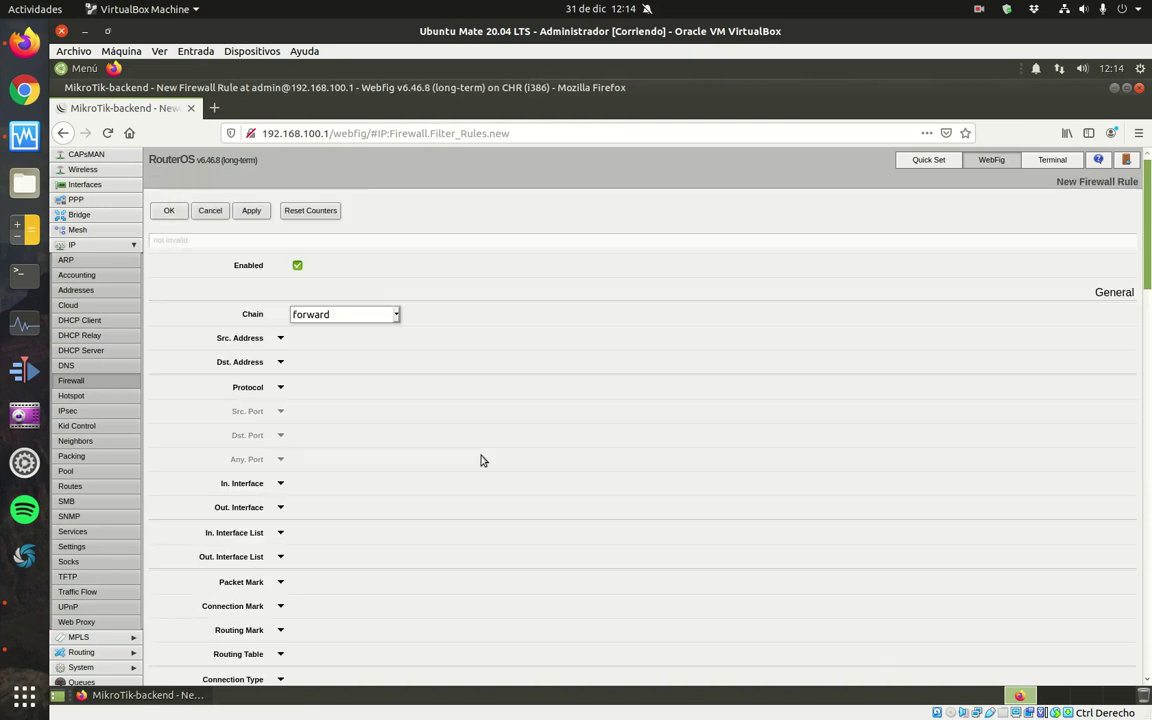
pyautogui.click(392, 316)
pyautogui.click(381, 348)
pyautogui.scroll(-2, 363, 445)
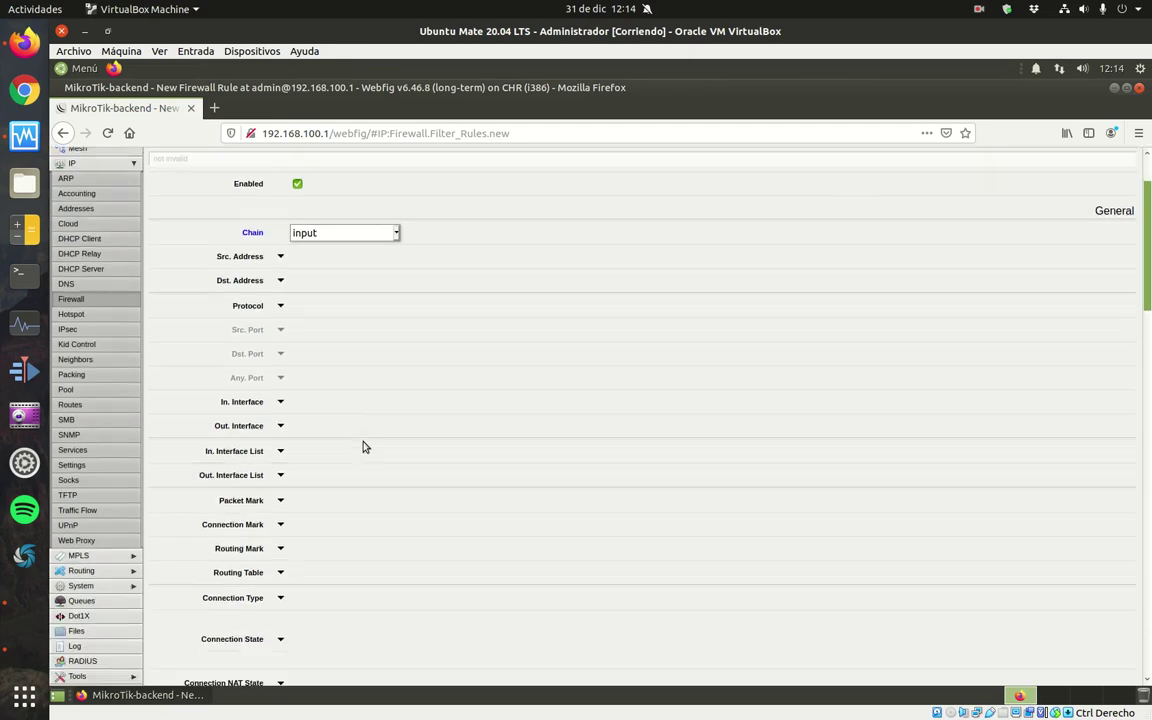
pyautogui.scroll(-5, 365, 447)
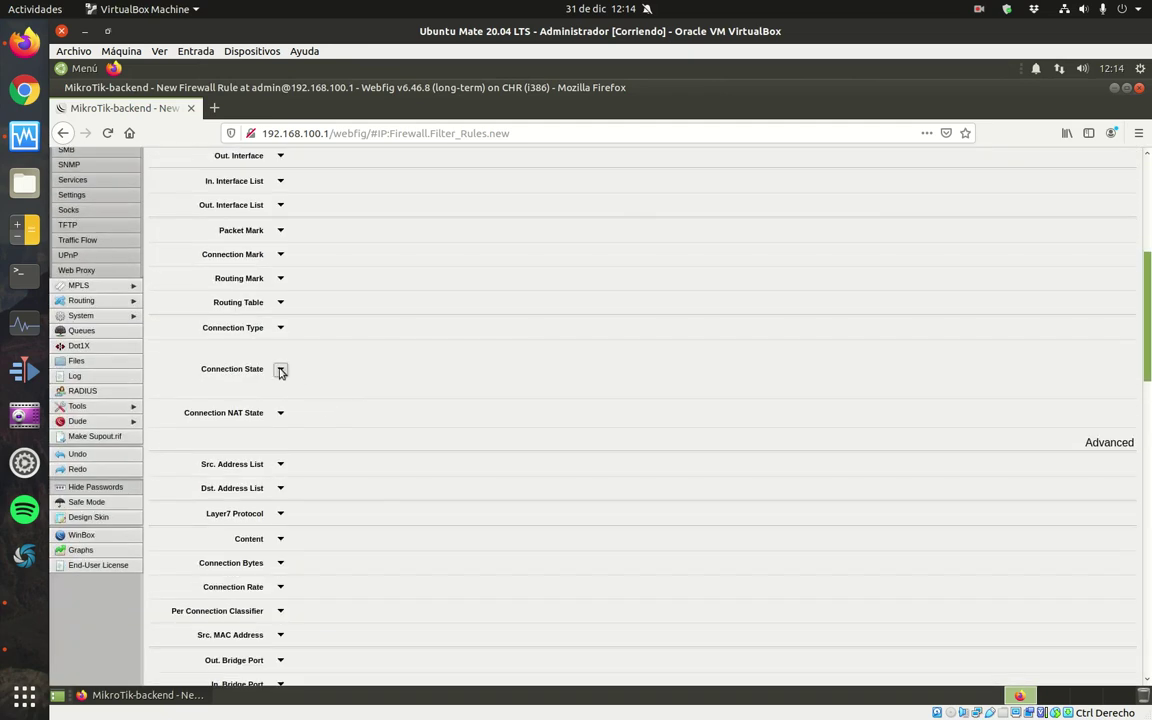
pyautogui.click(281, 370)
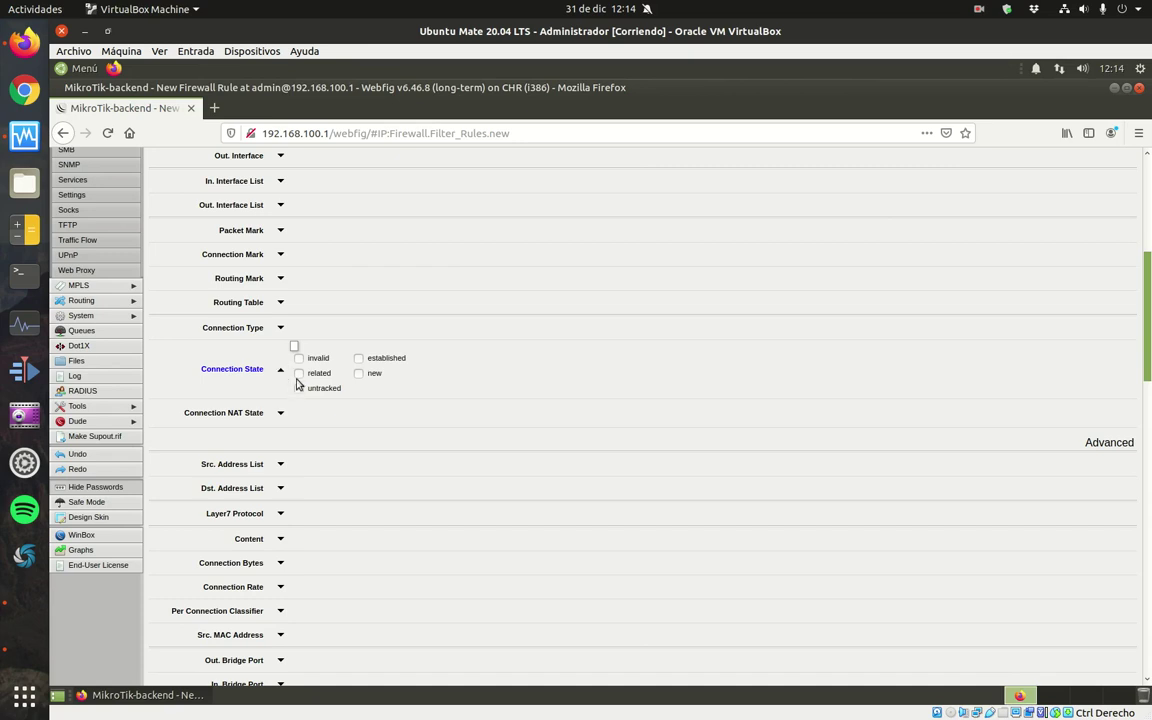
pyautogui.click(298, 374)
pyautogui.click(359, 358)
# Comment it 'Acepto trafico de conexiones relacionadas y establecidas' and save the rule.
pyautogui.scroll(-15, 1095, 308)
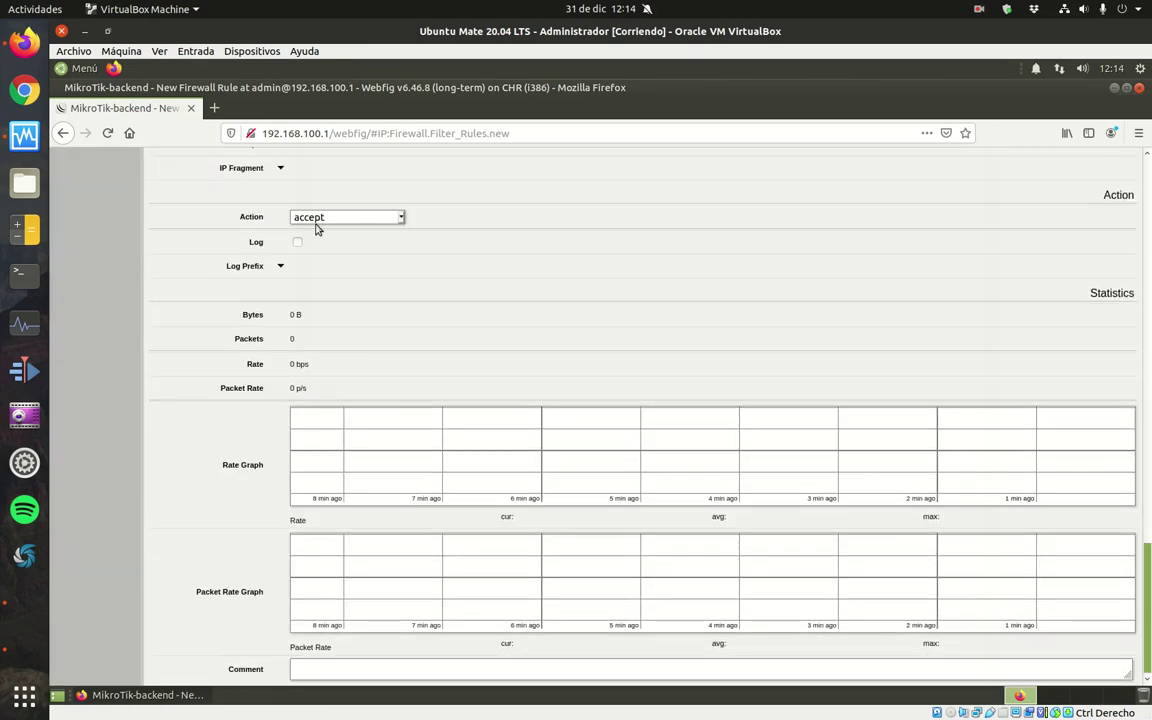
pyautogui.click(321, 676)
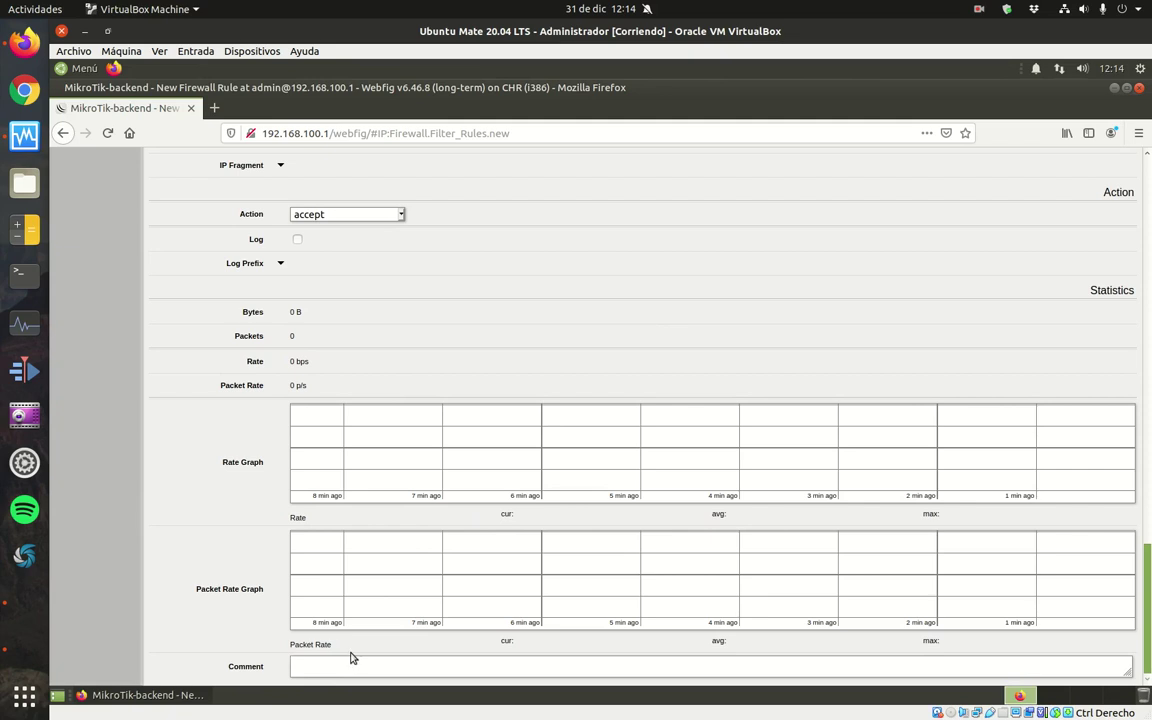
pyautogui.write('Acepto trafico de conex')
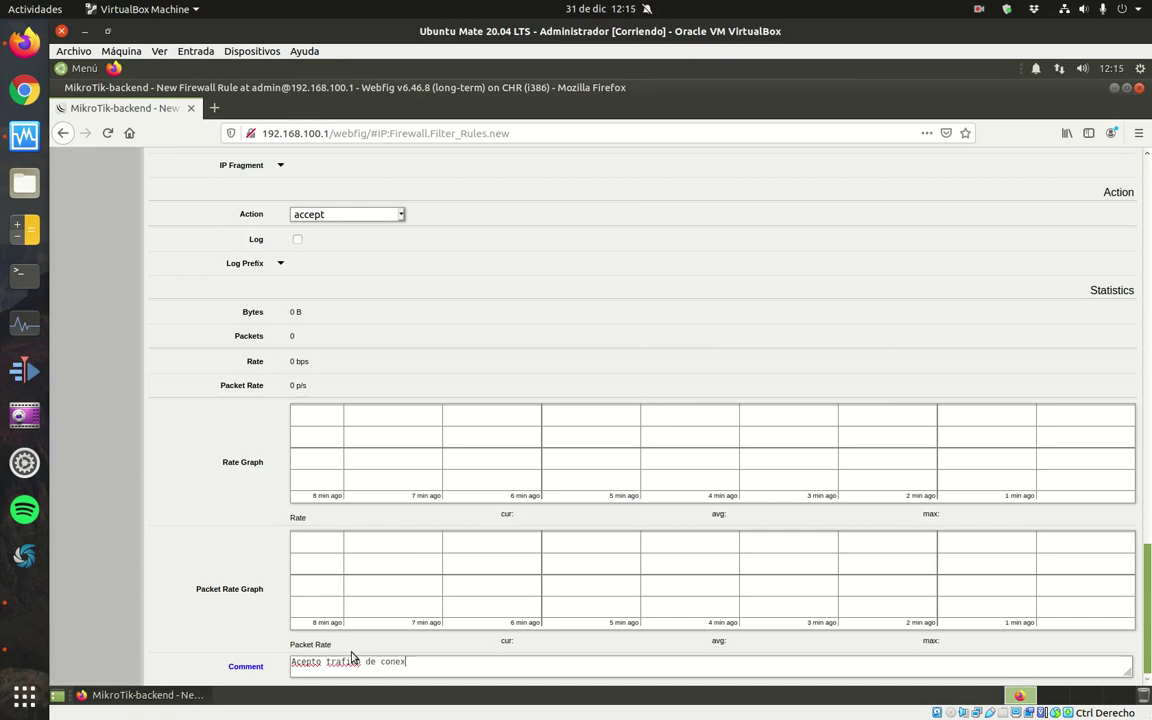
pyautogui.write('iones relacionadas y ')
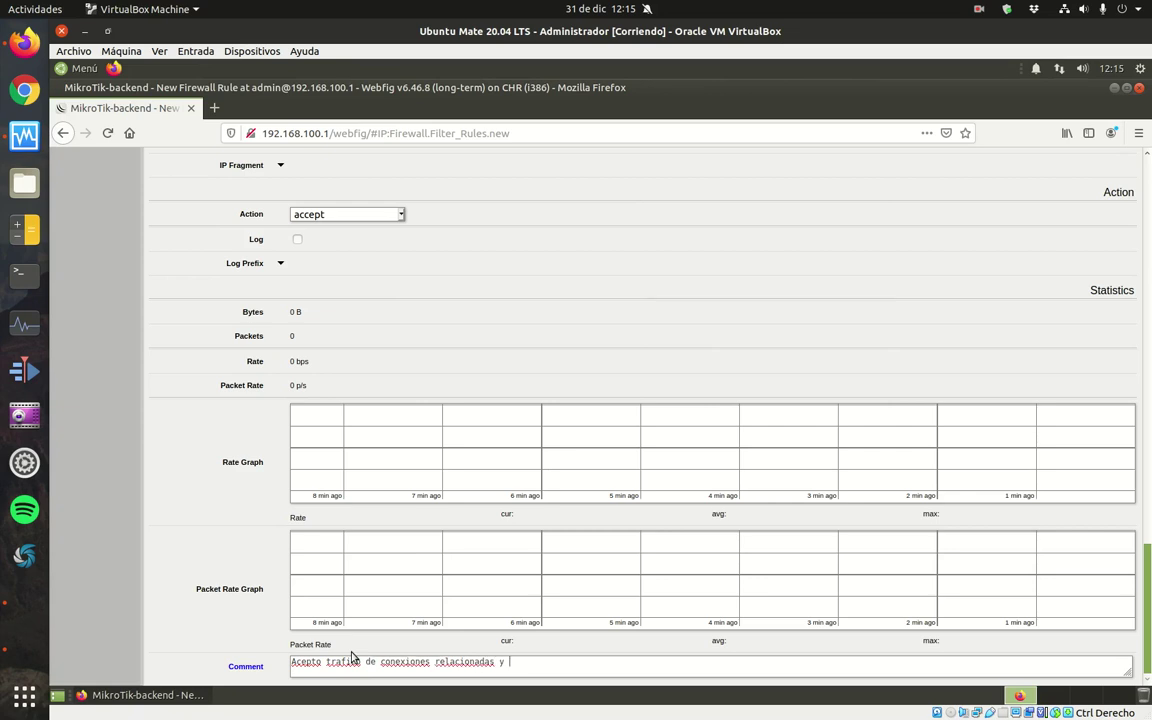
pyautogui.write('establecidas')
pyautogui.scroll(1, 1136, 520)
pyautogui.scroll(20, 1136, 520)
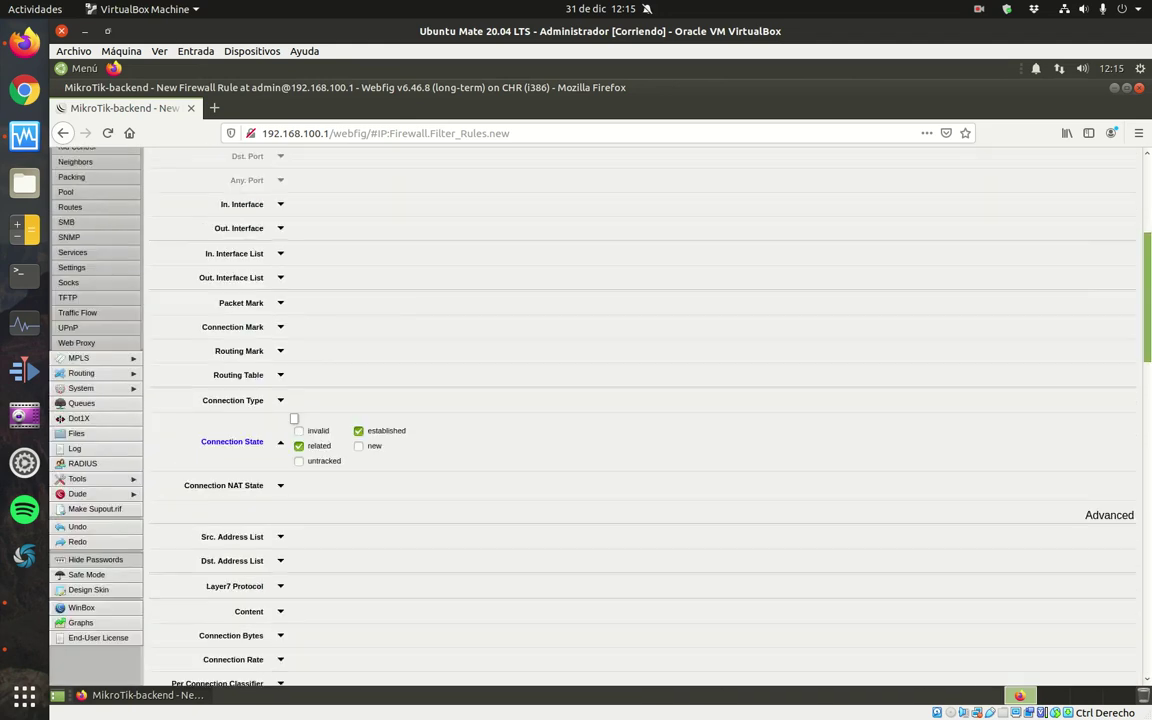
pyautogui.click(168, 214)
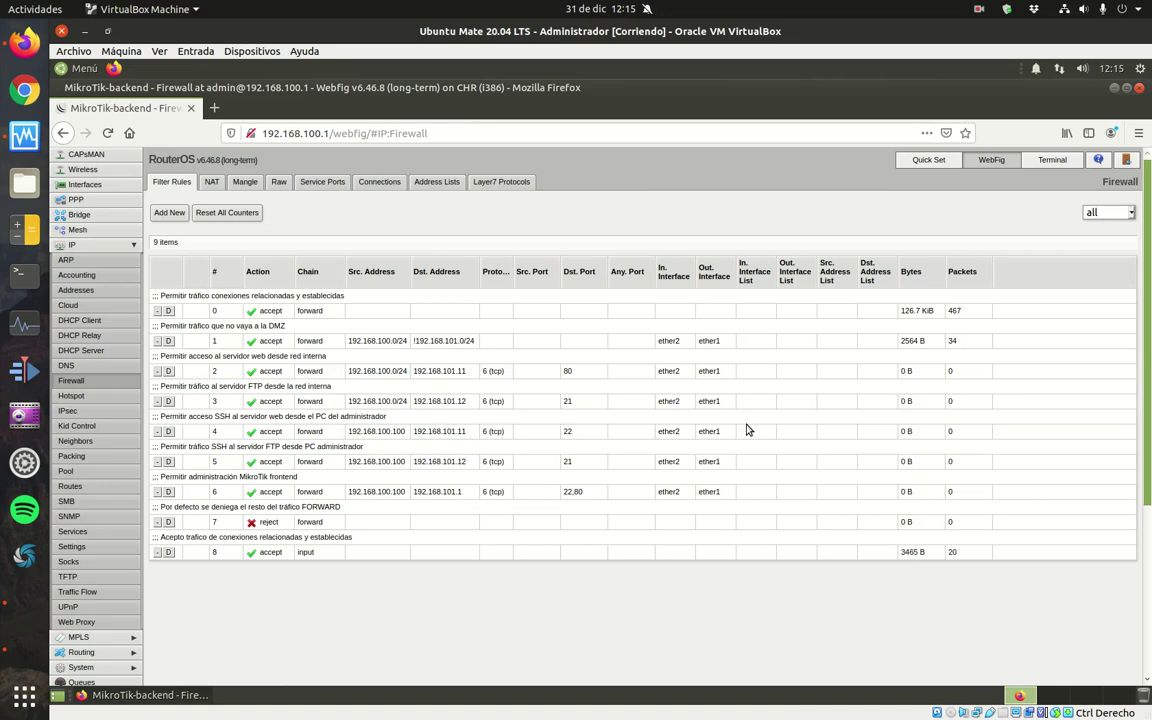
pyautogui.click(170, 212)
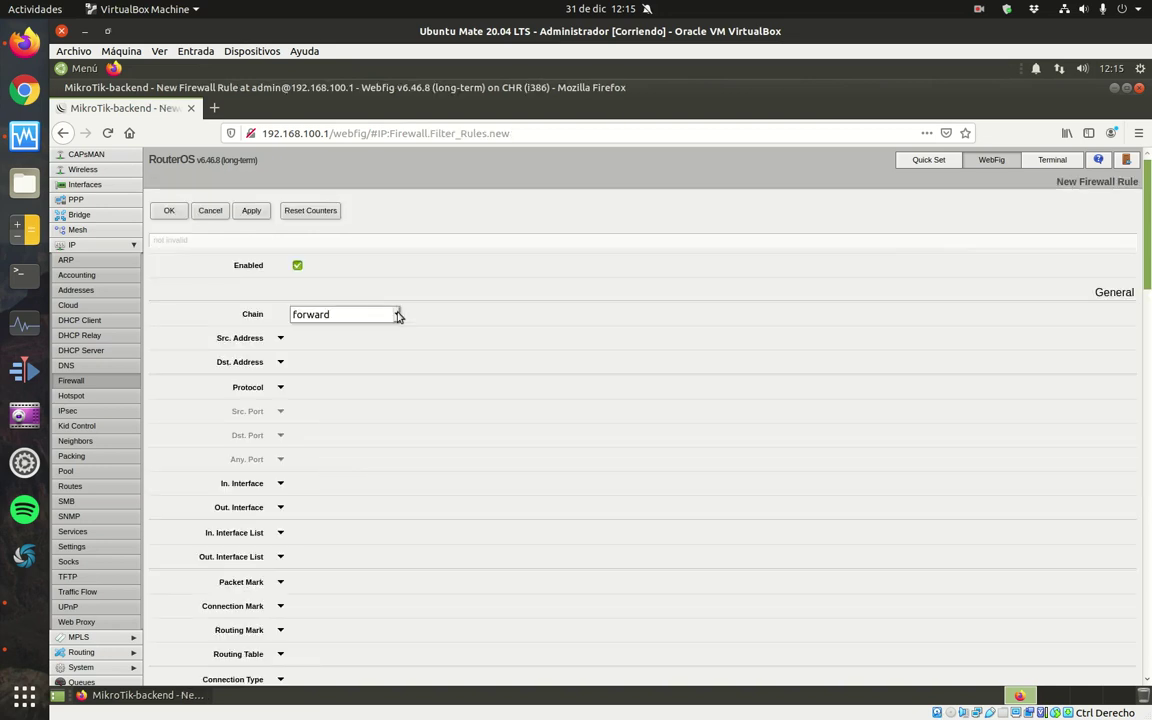
# Set the new rule to input chain, source 192.168.100.100, tcp ports 22,80.
pyautogui.click(396, 314)
pyautogui.click(370, 349)
pyautogui.click(280, 340)
pyautogui.moveTo(336, 338); pyautogui.dragTo(296, 338)
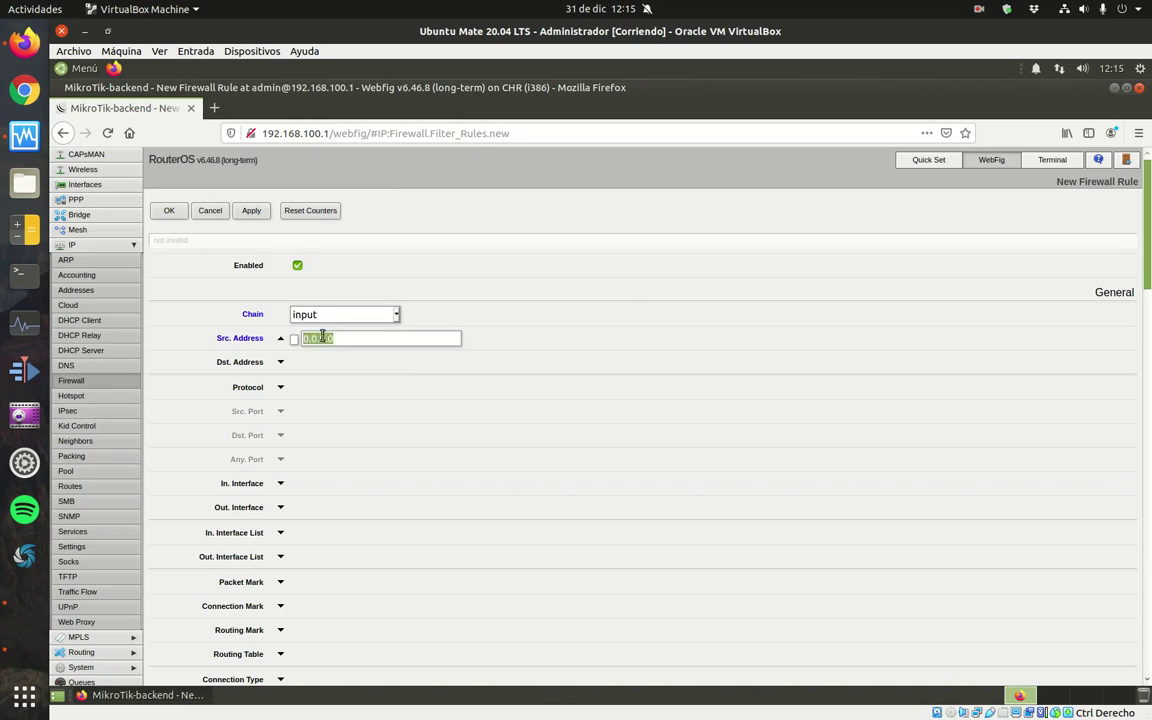
pyautogui.write('192.168.100.0/24')
pyautogui.press('BackSpace')
pyautogui.press('BackSpace')
pyautogui.press('BackSpace')
pyautogui.press('BackSpace')
pyautogui.write('100')
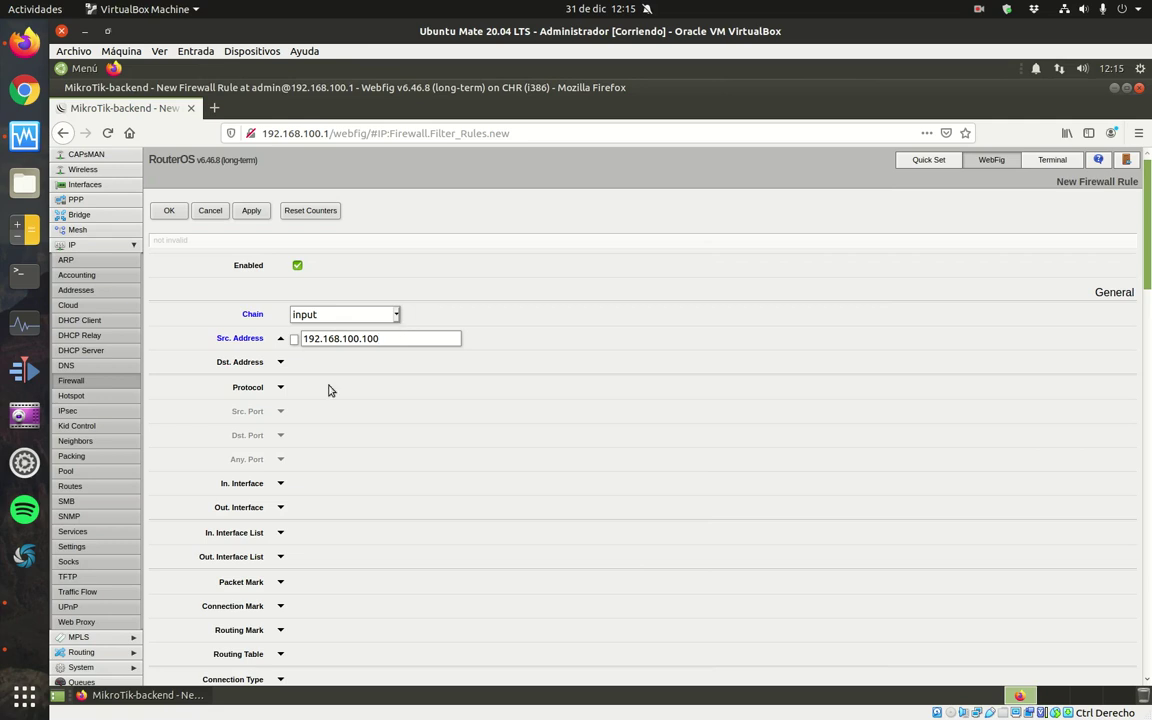
pyautogui.click(281, 387)
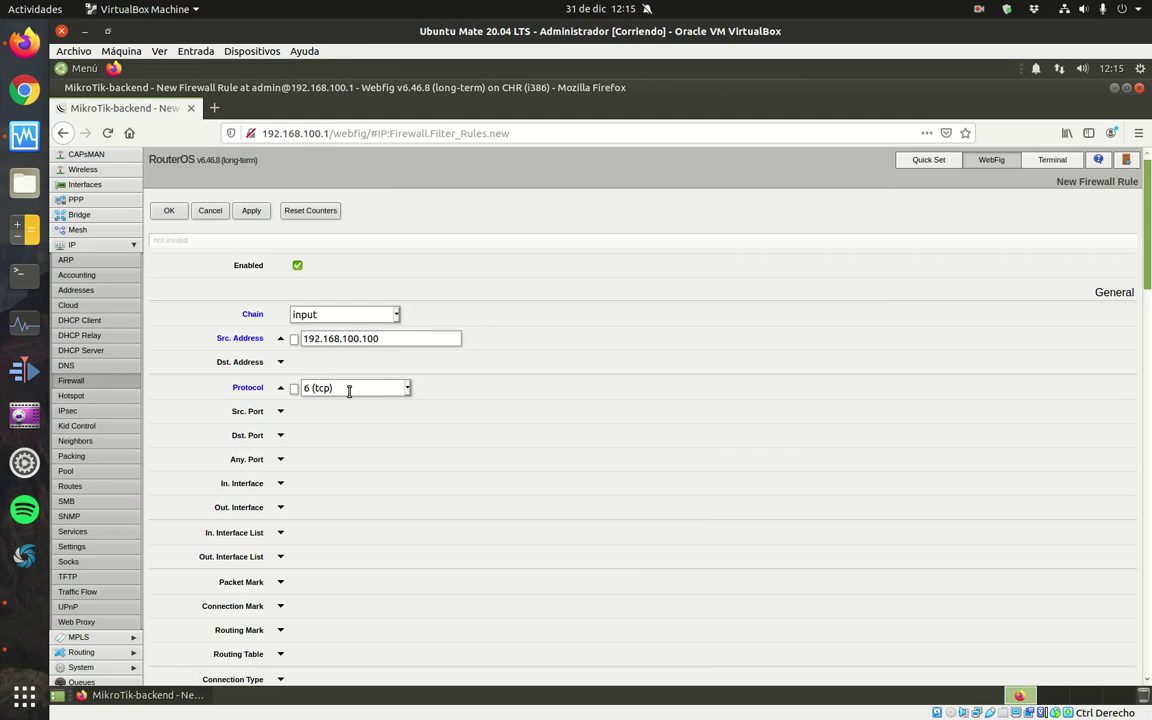
pyautogui.click(281, 436)
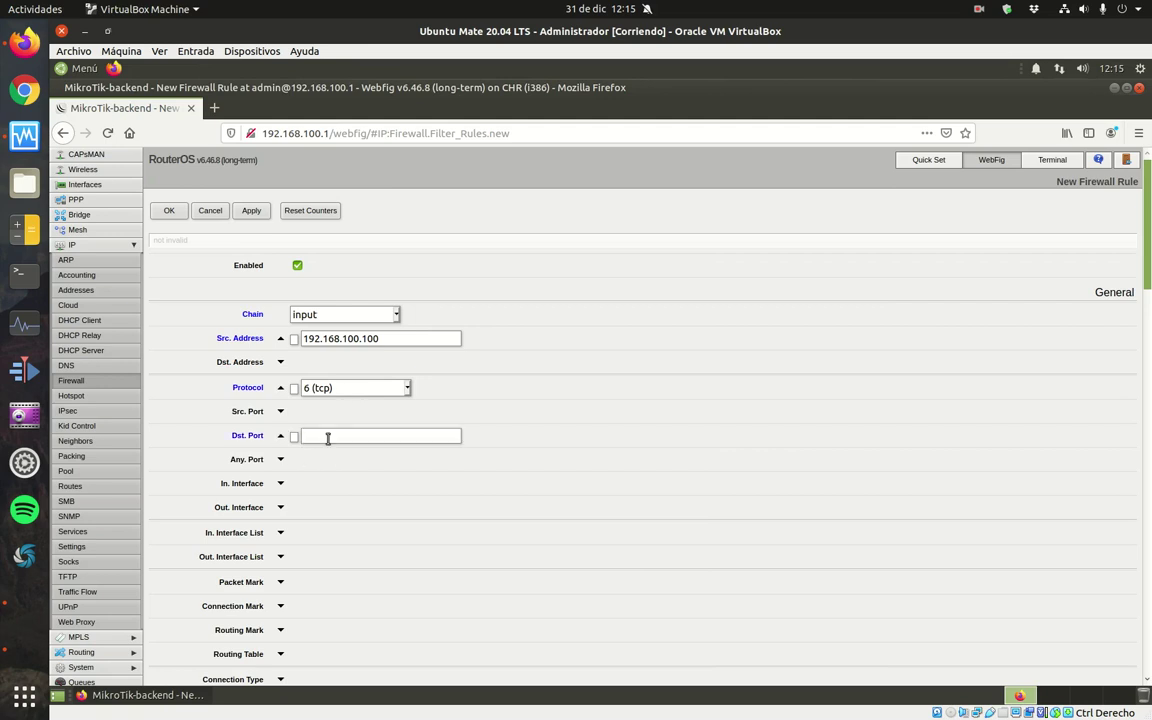
pyautogui.click(328, 438)
pyautogui.write('22,80')
# Match in-interface ether2 and comment 'Permitir gestión remota desde PC administrador'.
pyautogui.click(281, 484)
pyautogui.click(364, 486)
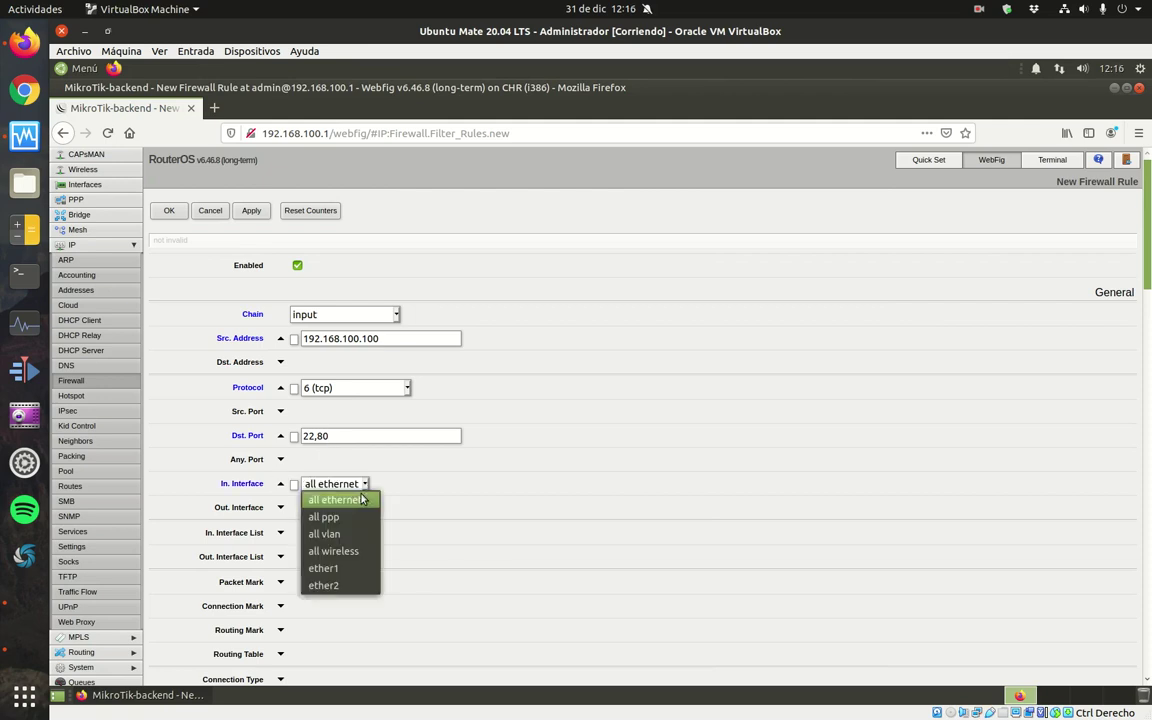
pyautogui.click(350, 585)
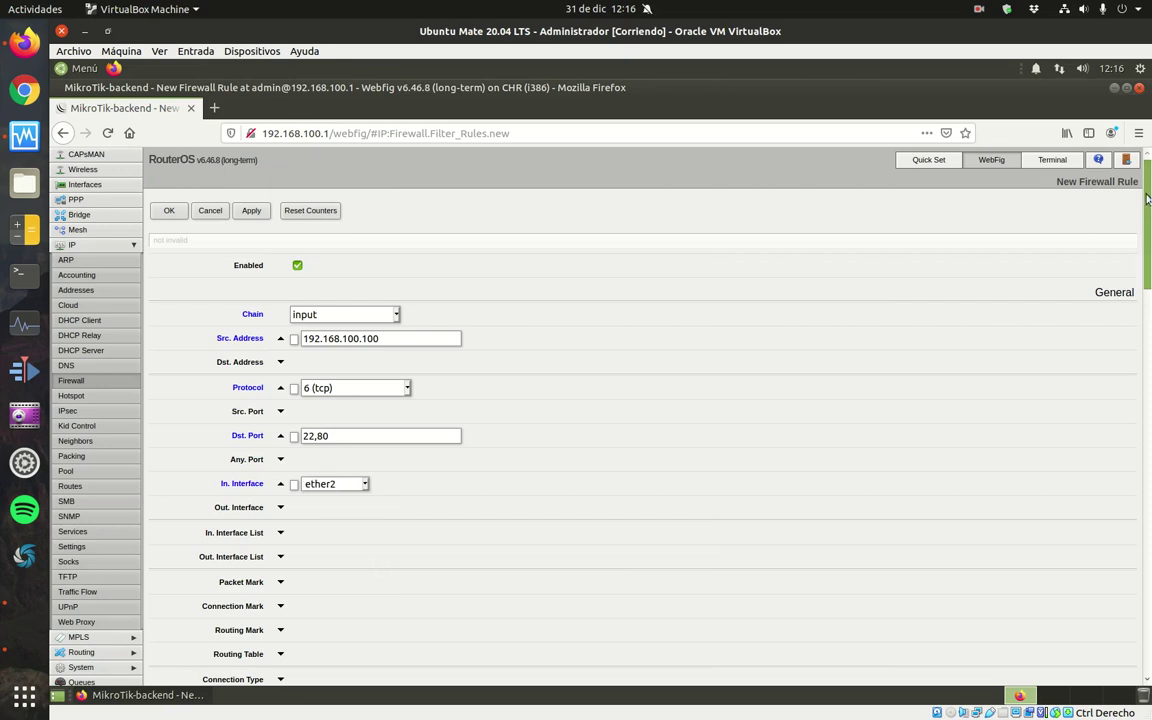
pyautogui.scroll(-15, 455, 319)
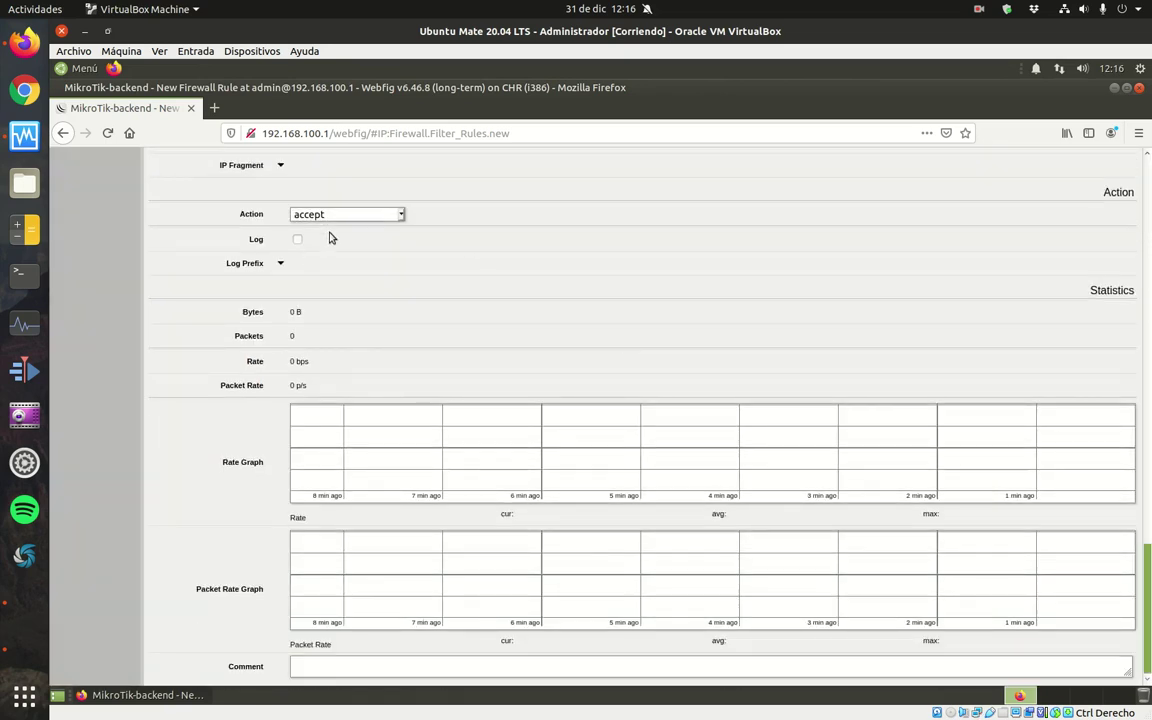
pyautogui.click(386, 666)
pyautogui.write('Permitir gestión remota des')
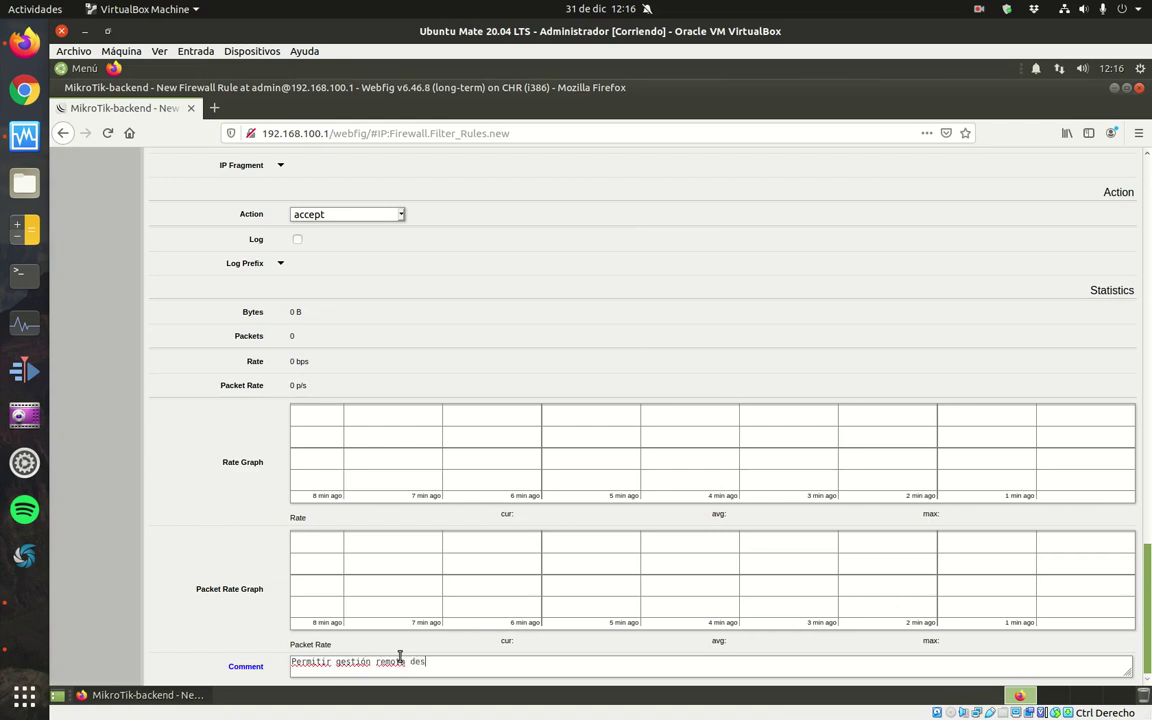
pyautogui.write('de PC adminstrador')
pyautogui.click(480, 661)
pyautogui.write('i')
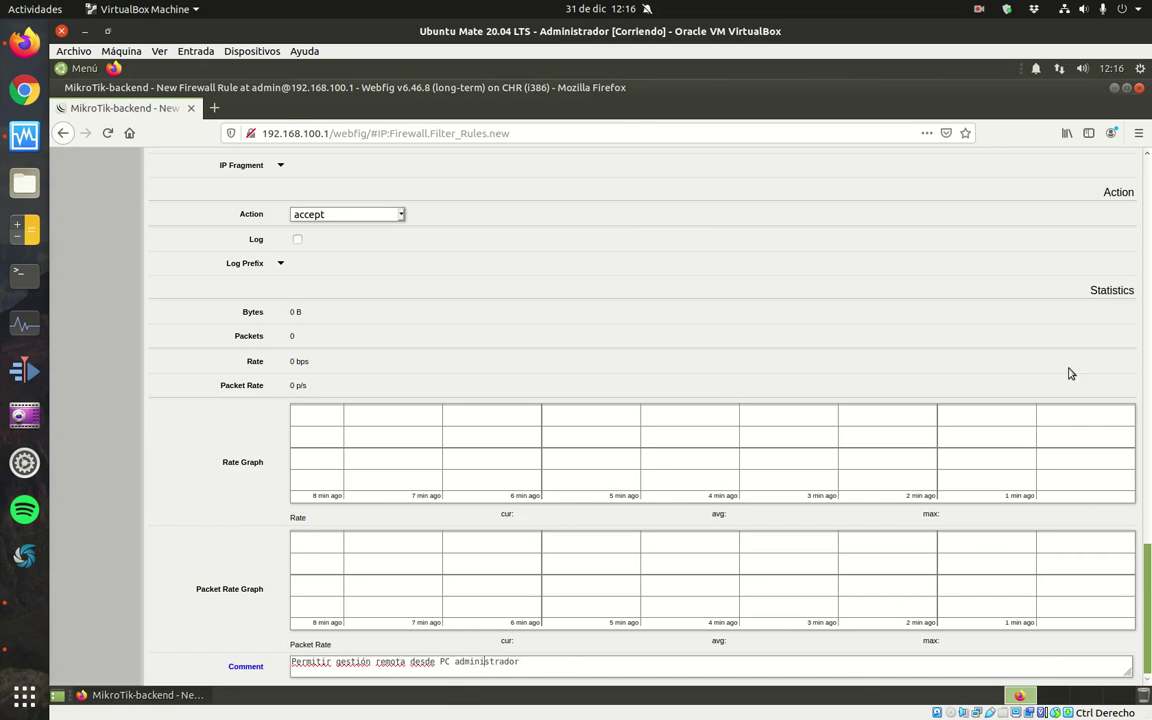
pyautogui.scroll(15, 1030, 162)
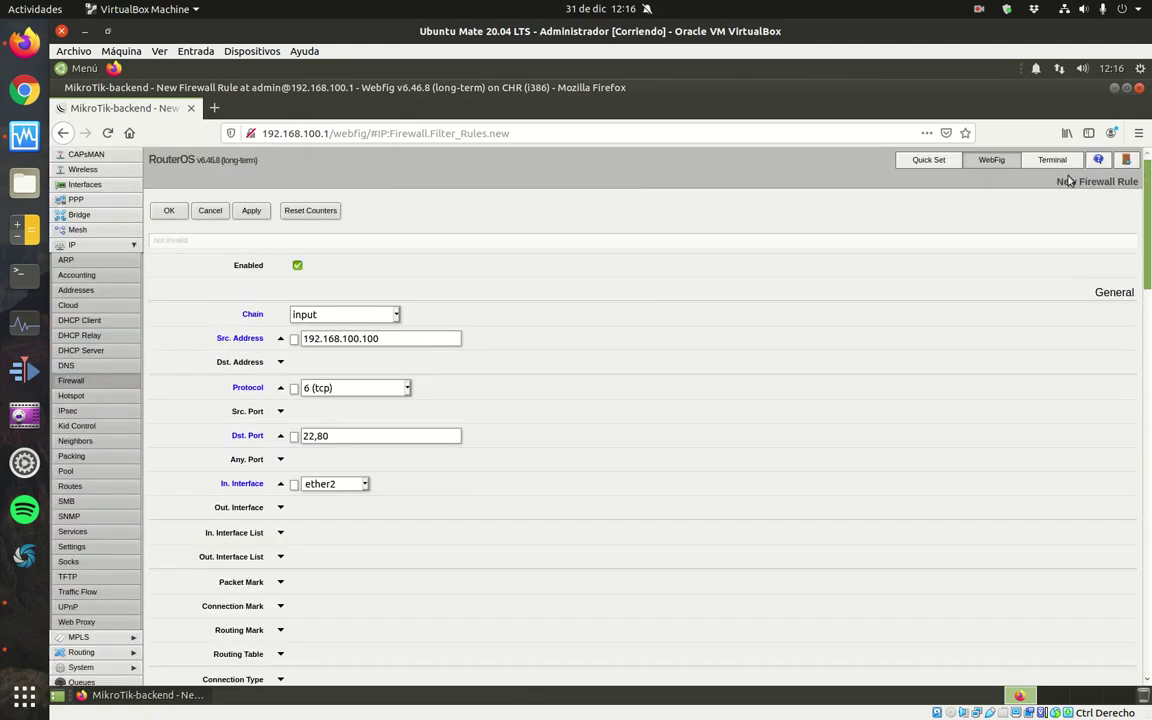
# Save the remote-management input rule as rule 9 and begin another new rule.
pyautogui.click(171, 210)
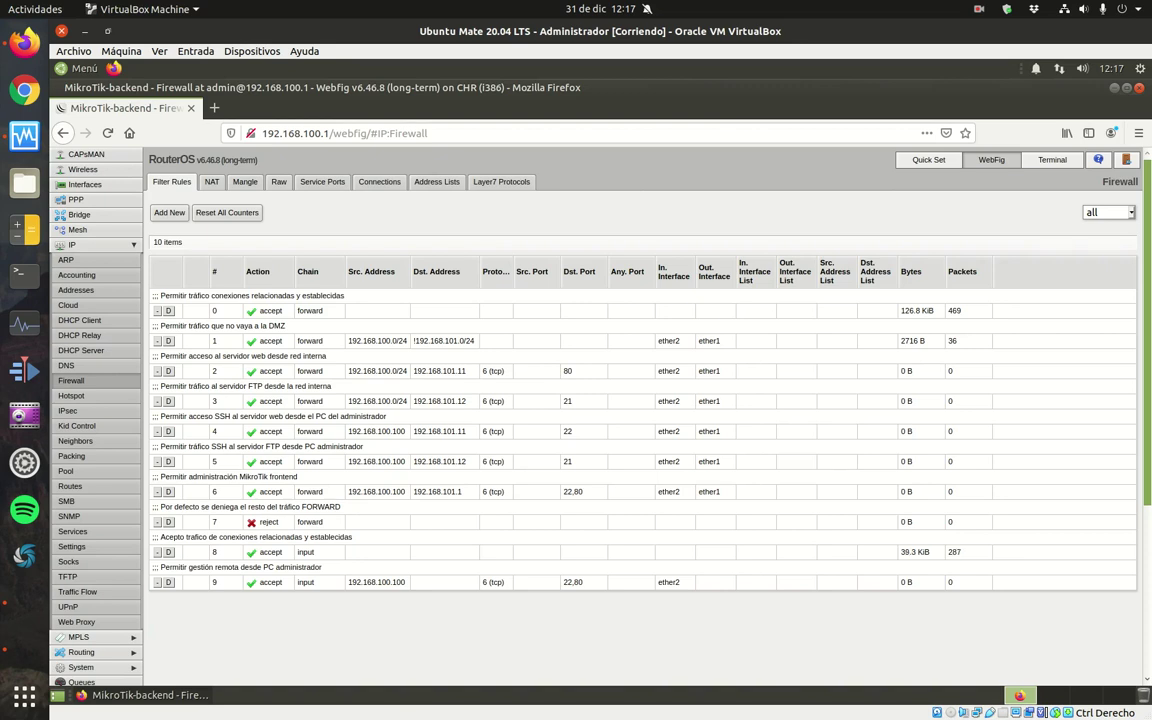
pyautogui.click(169, 212)
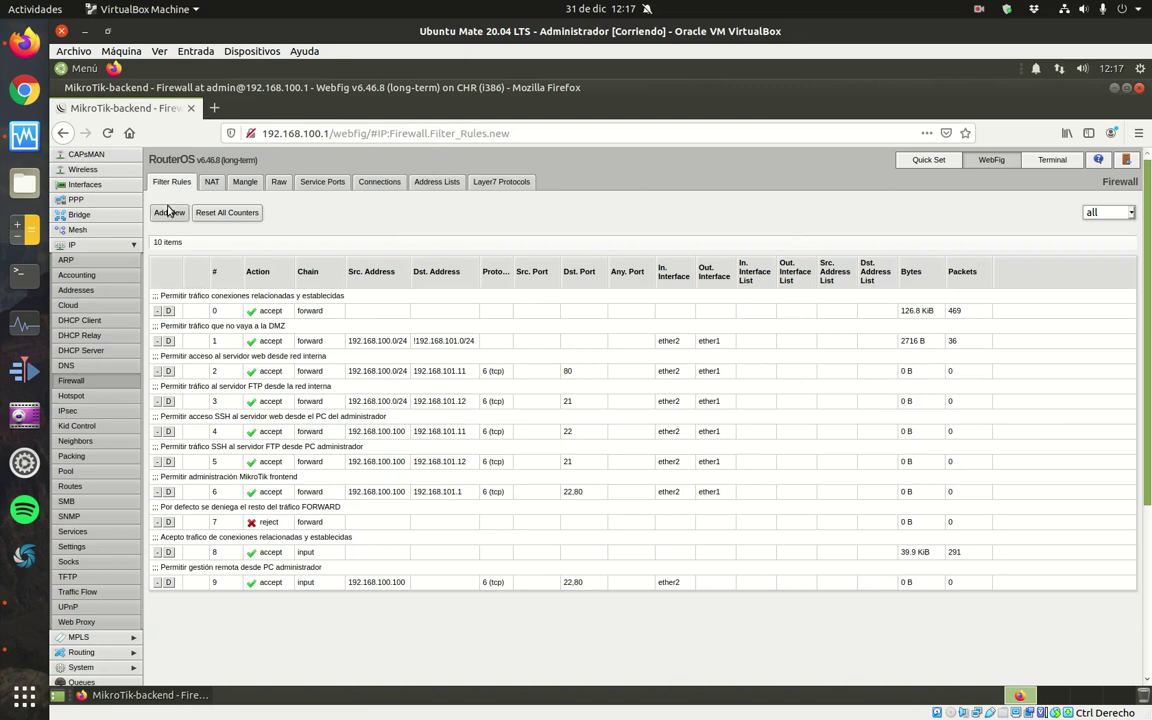
# Make an input-chain reject rule commented 'Por defecto se rechaza el tráfico INPUT' and save it.
pyautogui.click(396, 314)
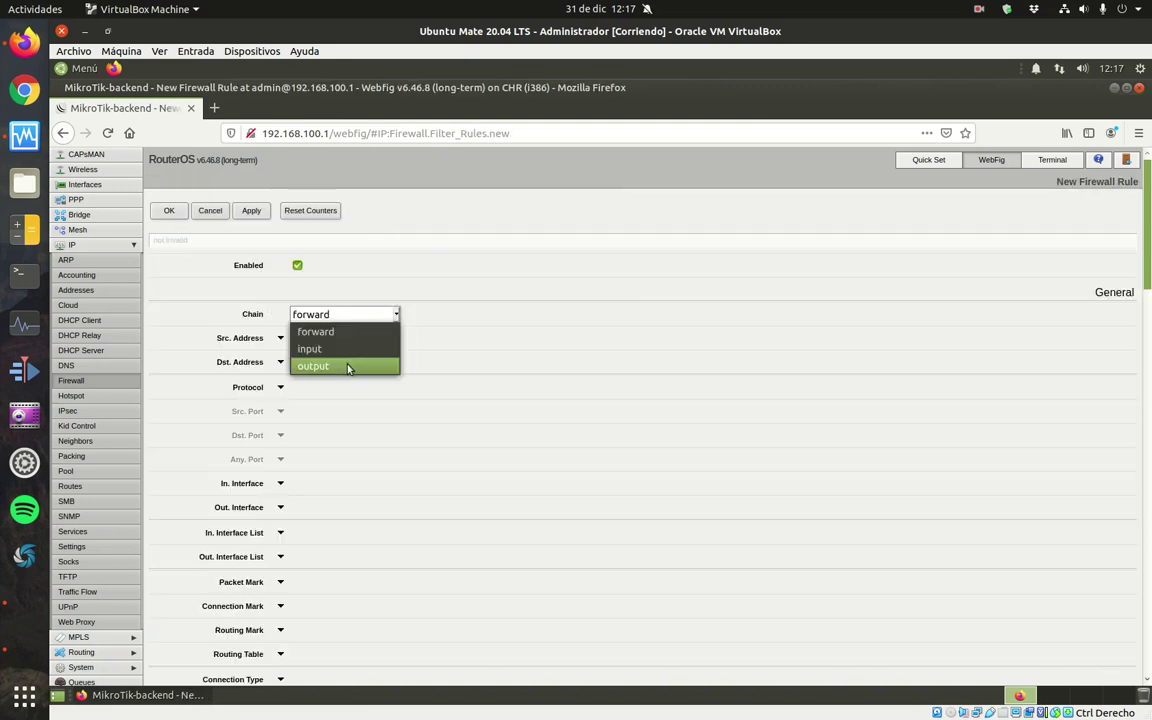
pyautogui.click(356, 349)
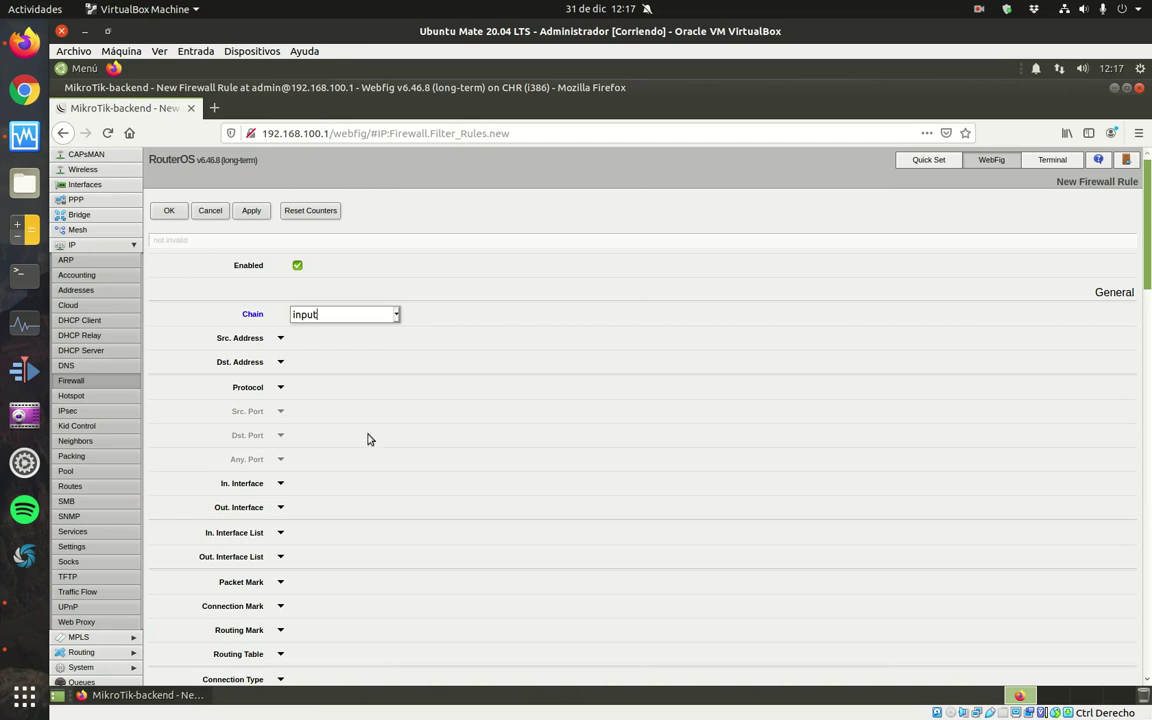
pyautogui.scroll(-10, 370, 437)
pyautogui.scroll(-7, 385, 440)
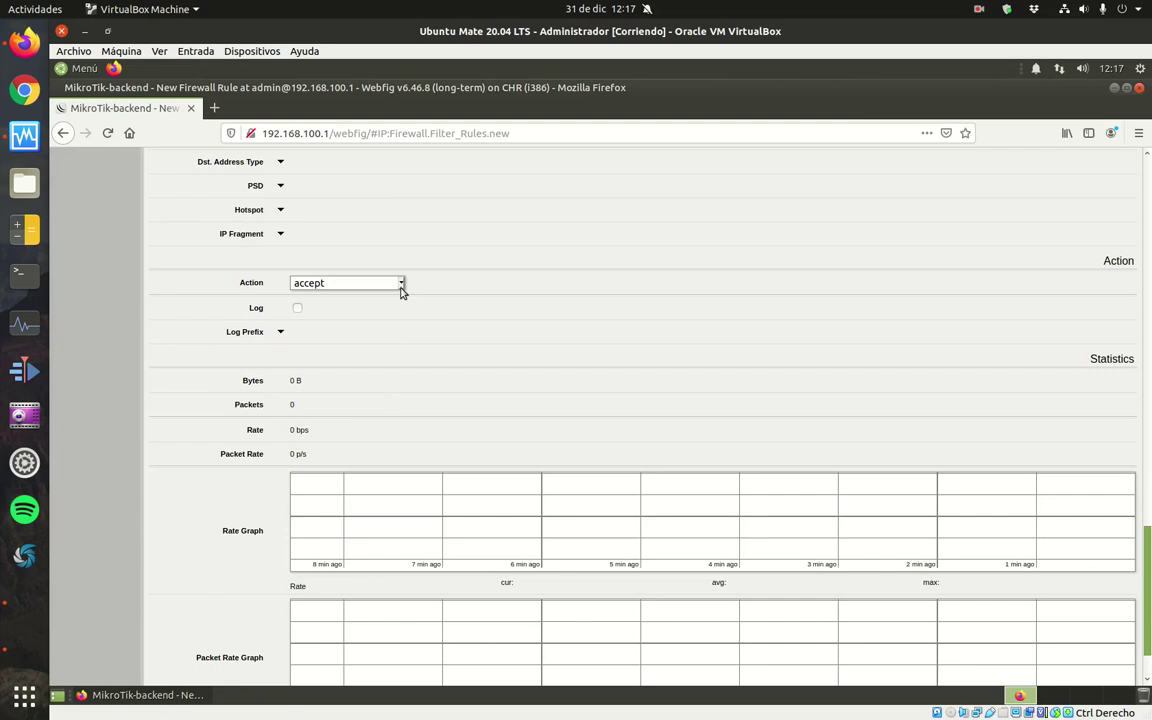
pyautogui.click(398, 285)
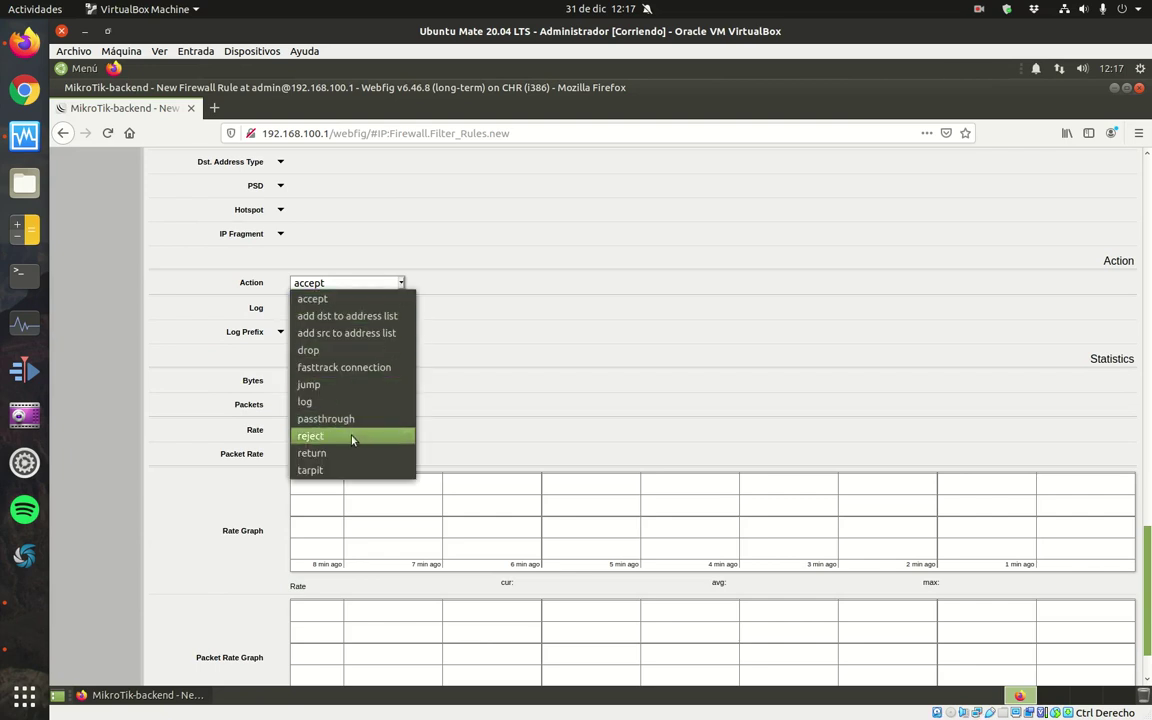
pyautogui.click(352, 436)
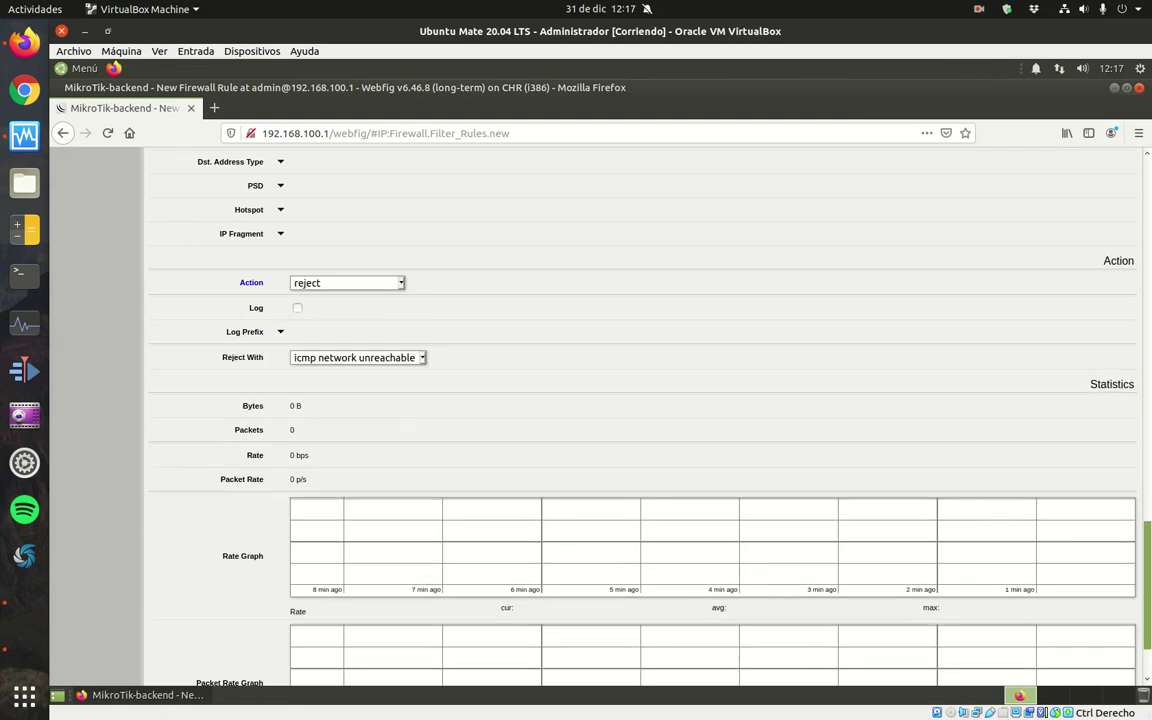
pyautogui.scroll(-2, 600, 620)
pyautogui.click(368, 665)
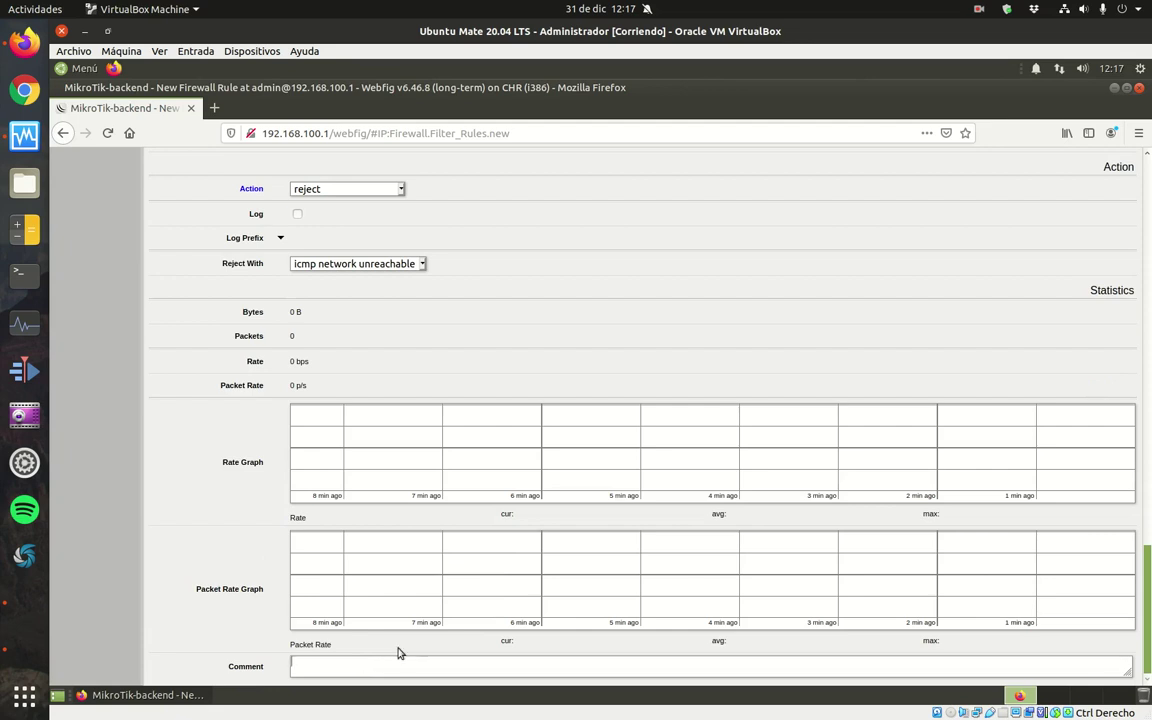
pyautogui.write('Por defecto se rechaza e')
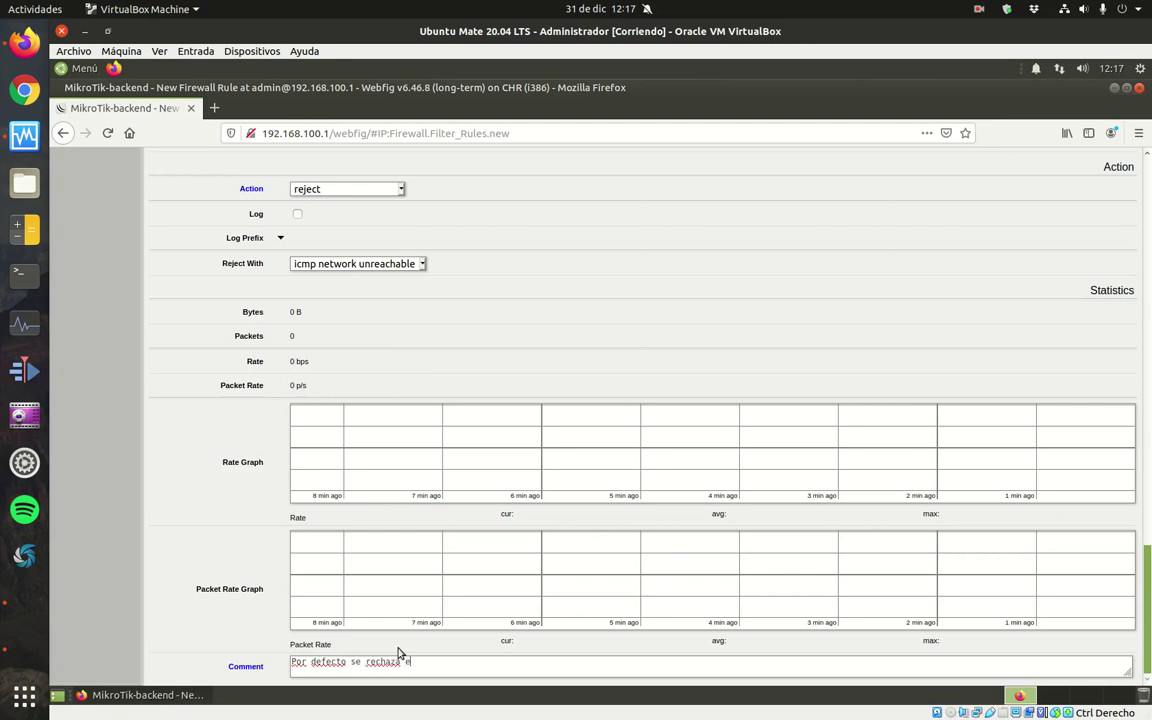
pyautogui.write('l tráfico INPUT')
pyautogui.scroll(3, 1145, 451)
pyautogui.scroll(15, 1145, 451)
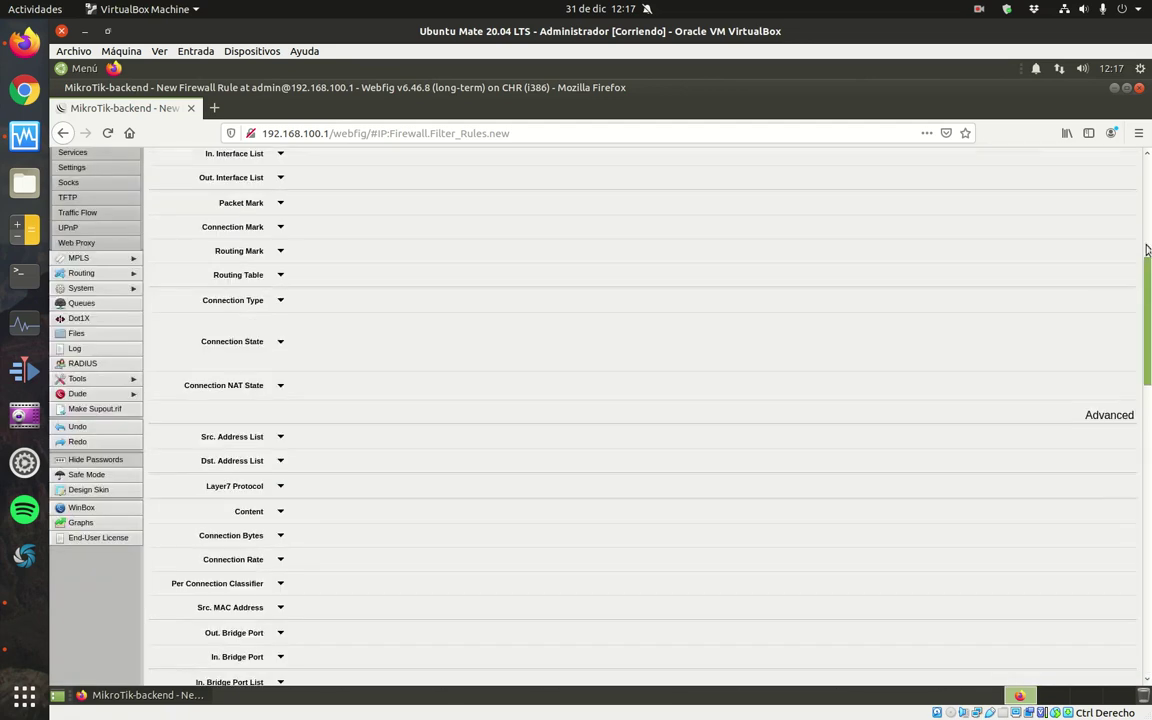
pyautogui.click(169, 212)
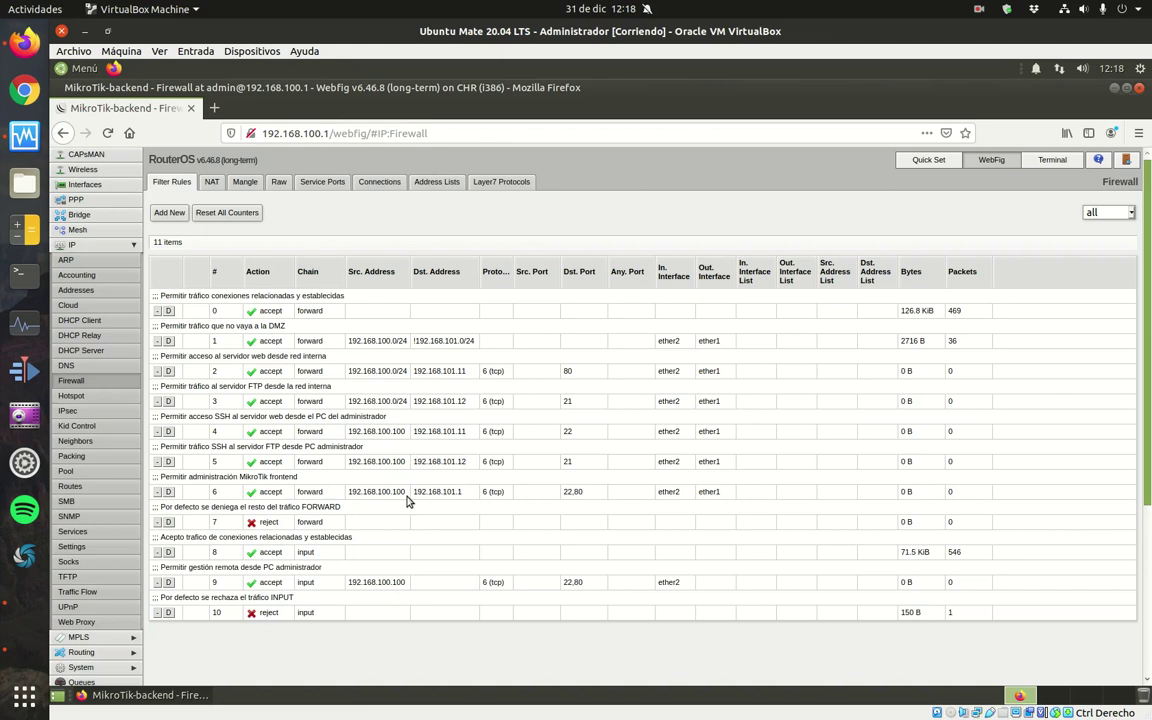
# Open a new blank Firefox tab beside the backend router's WebFig tab.
pyautogui.click(214, 107)
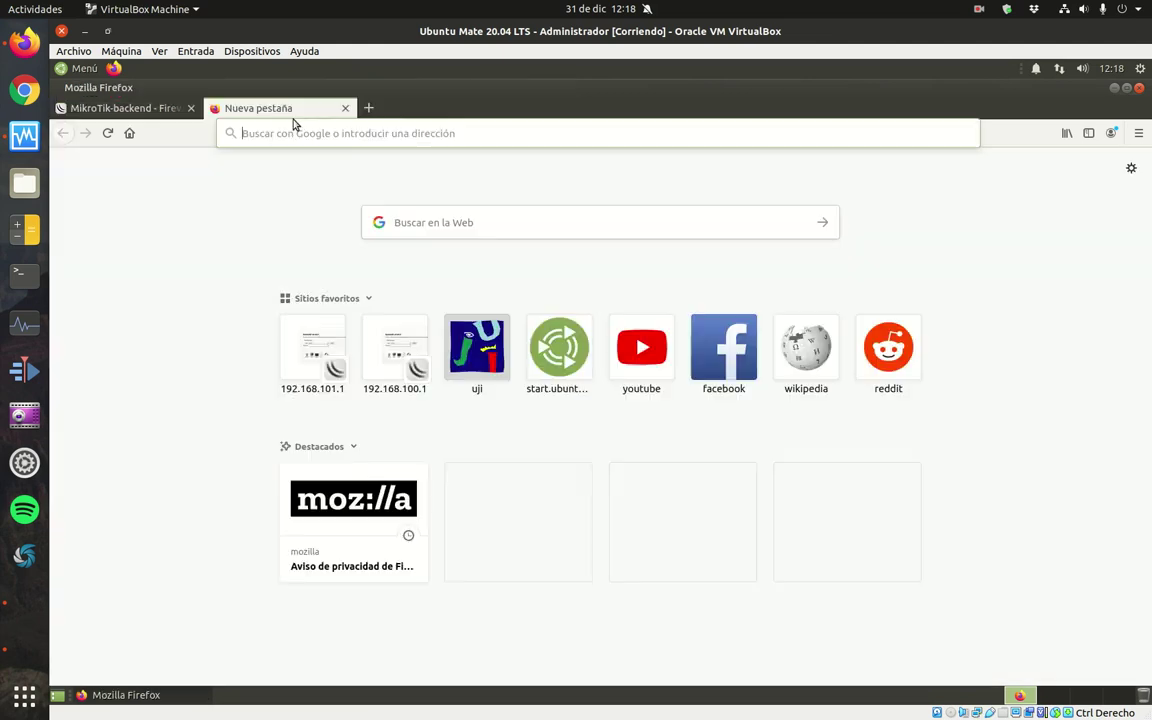
# Log into the frontend router's WebFig at 192.168.101.1 with the account password and expand IP.
pyautogui.click(350, 140)
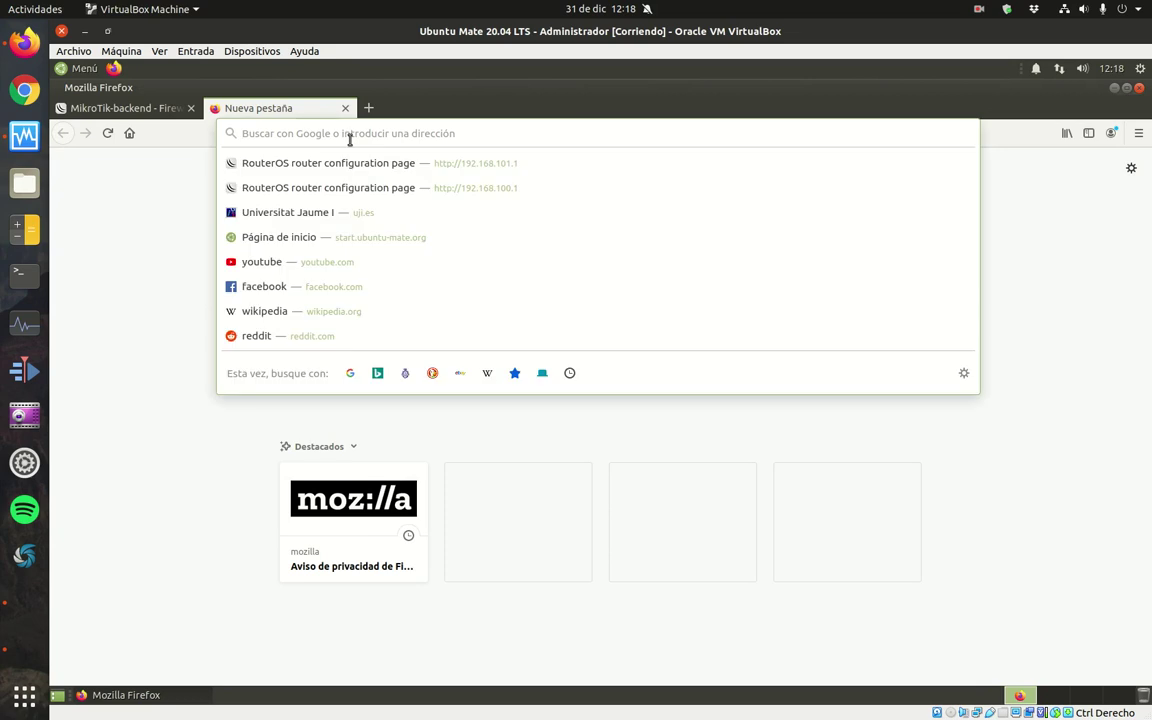
pyautogui.write('192')
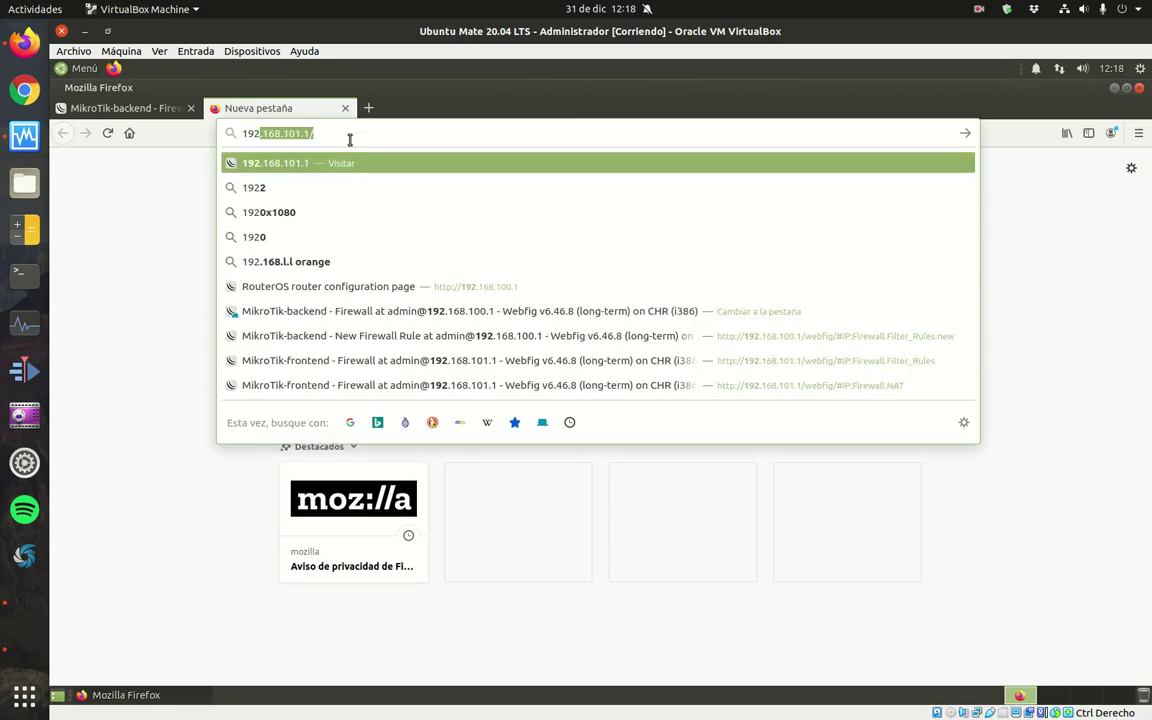
pyautogui.write('.168.101.1')
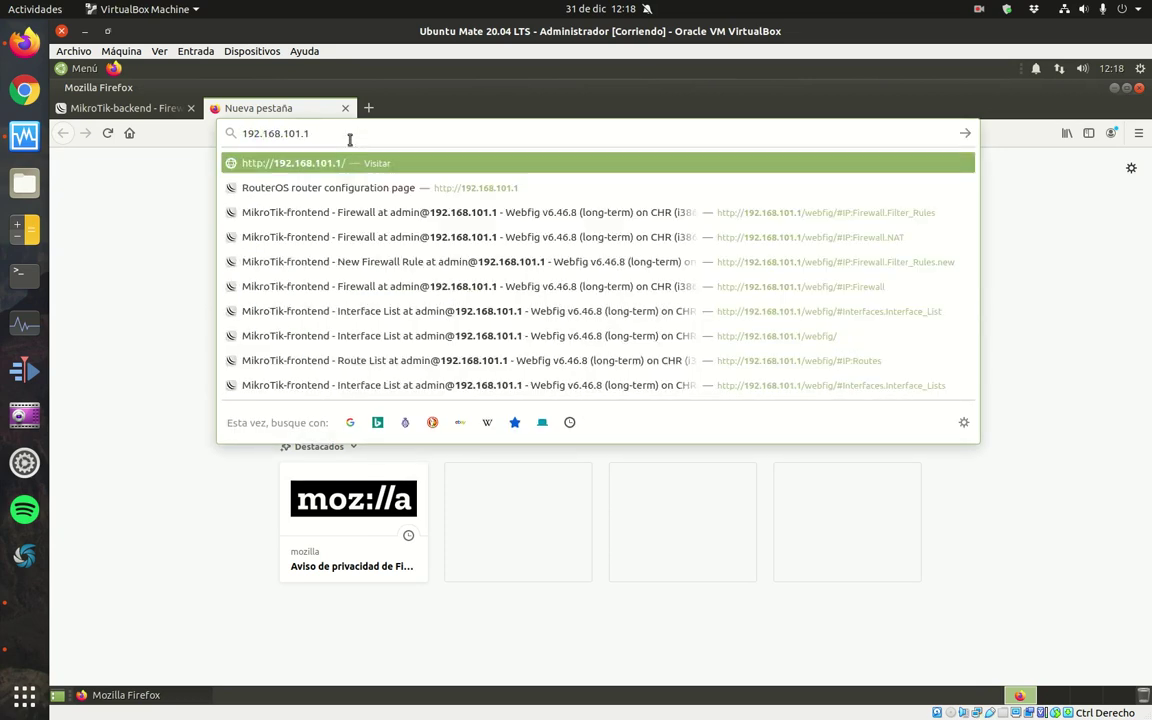
pyautogui.press('Return')
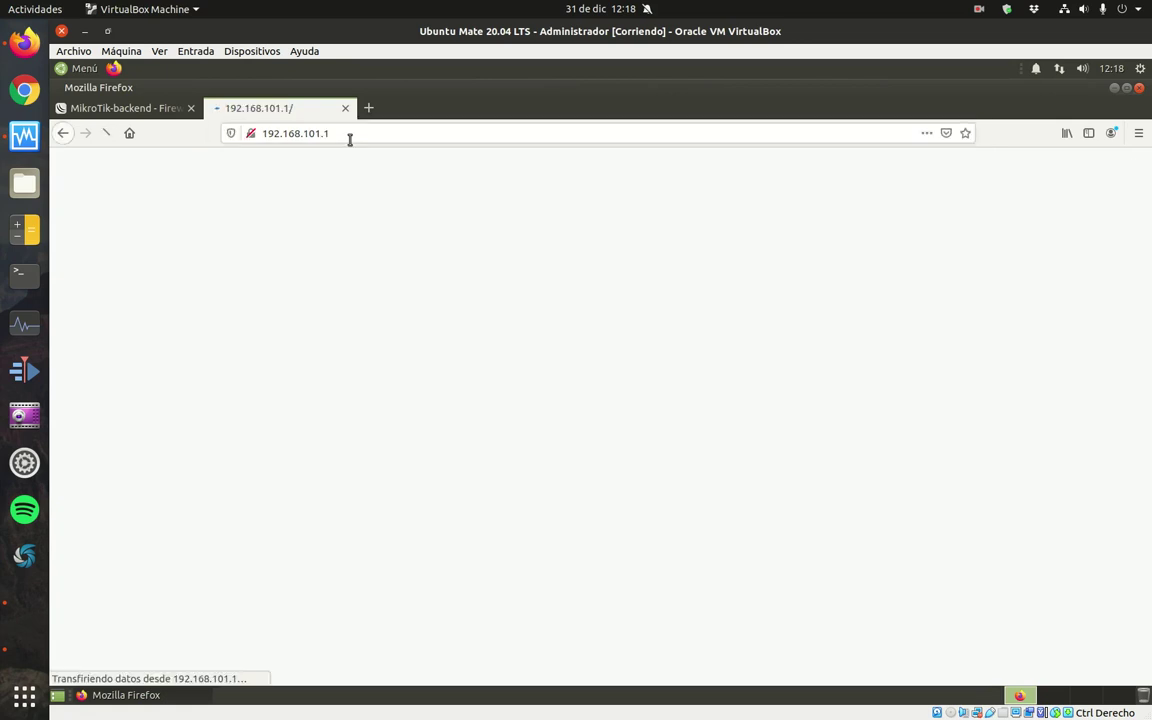
pyautogui.click(388, 405)
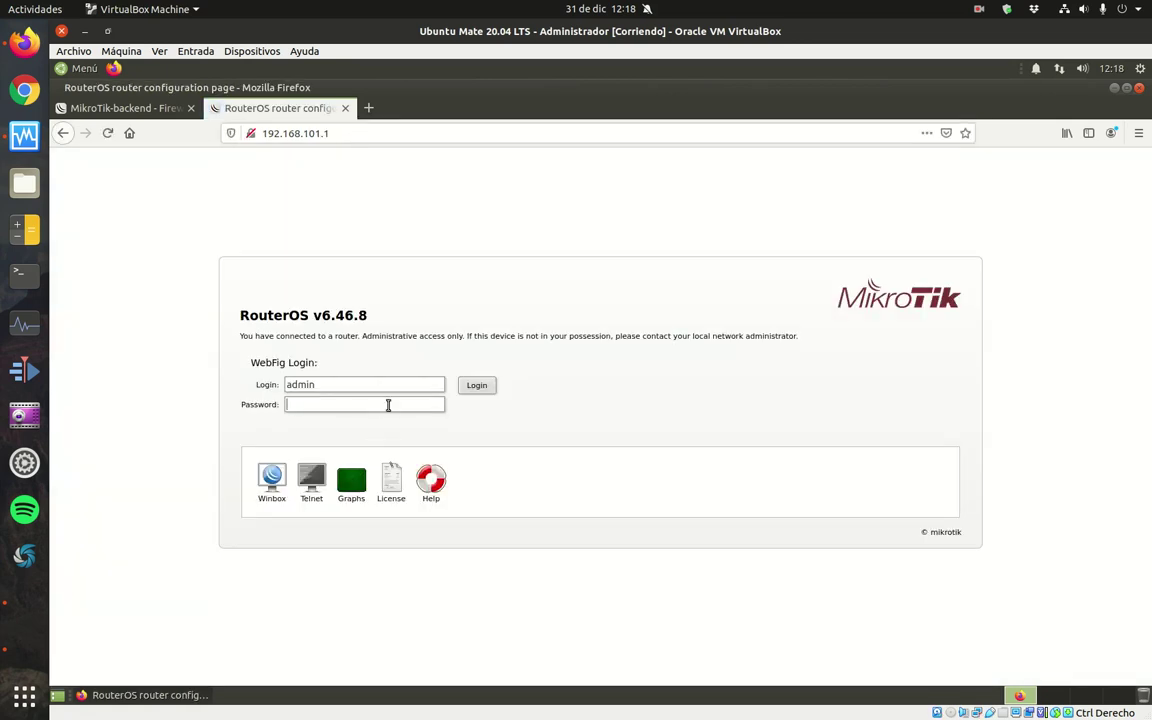
pyautogui.write('*******')
pyautogui.press('Return')
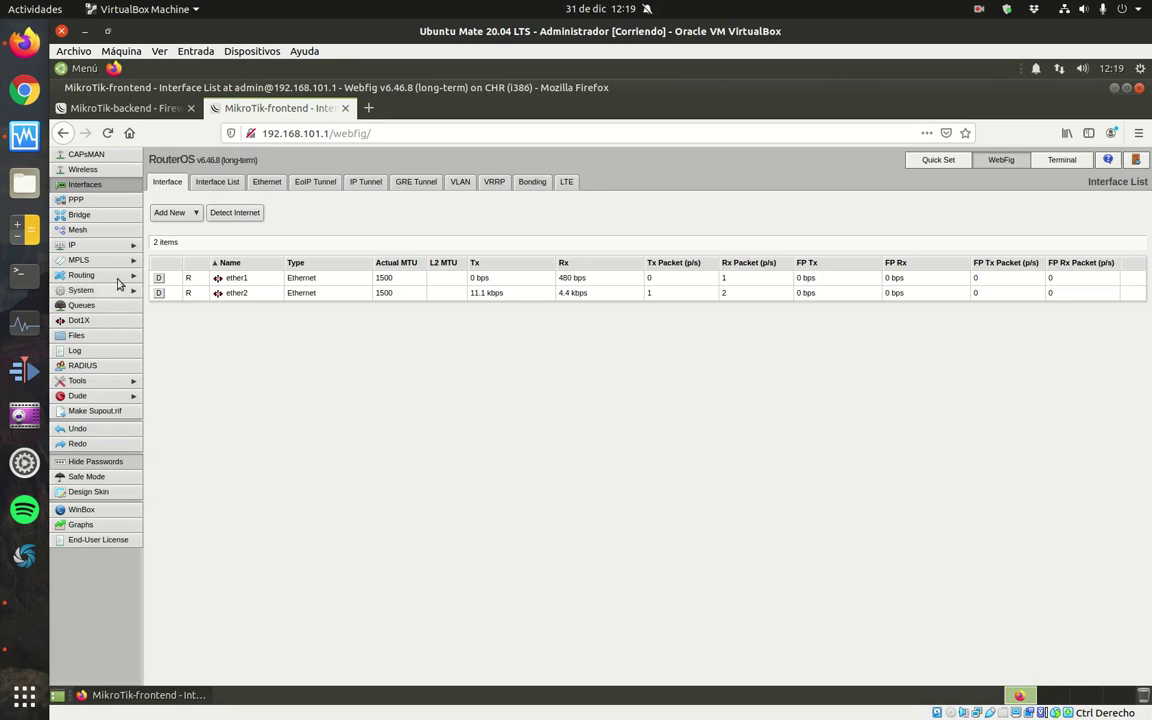
pyautogui.click(108, 246)
# Show the frontend router's NAT rules, widening the Action column to read the masquerade rule.
pyautogui.click(71, 380)
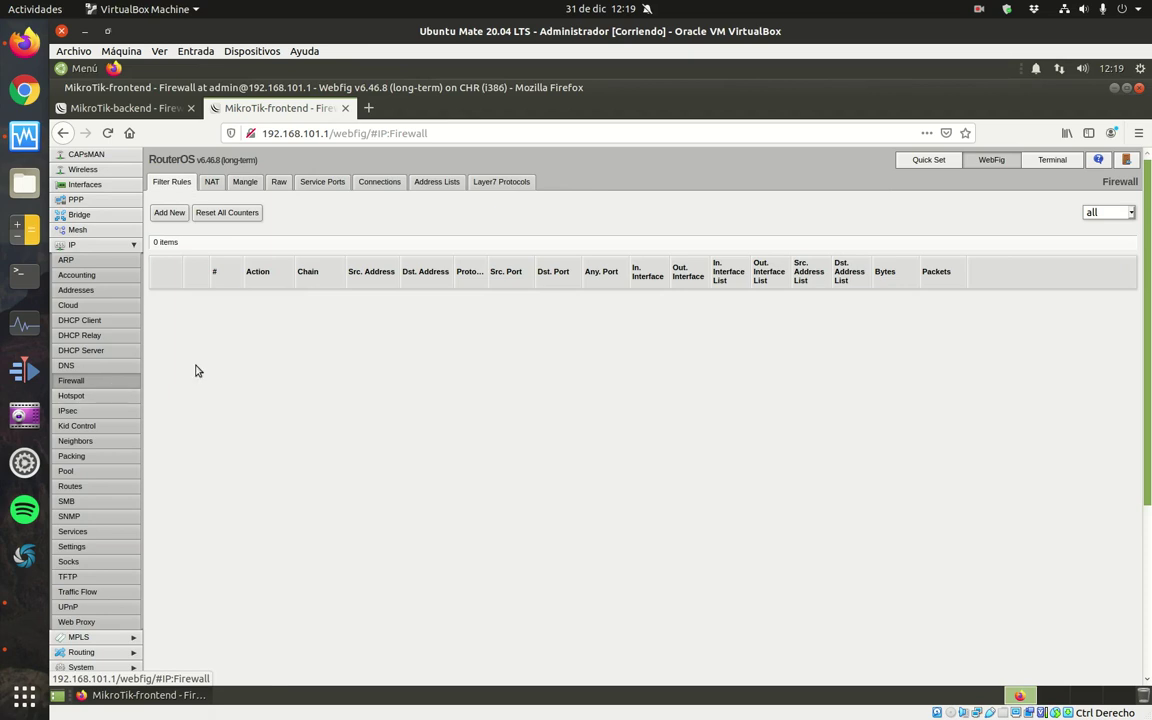
pyautogui.click(212, 183)
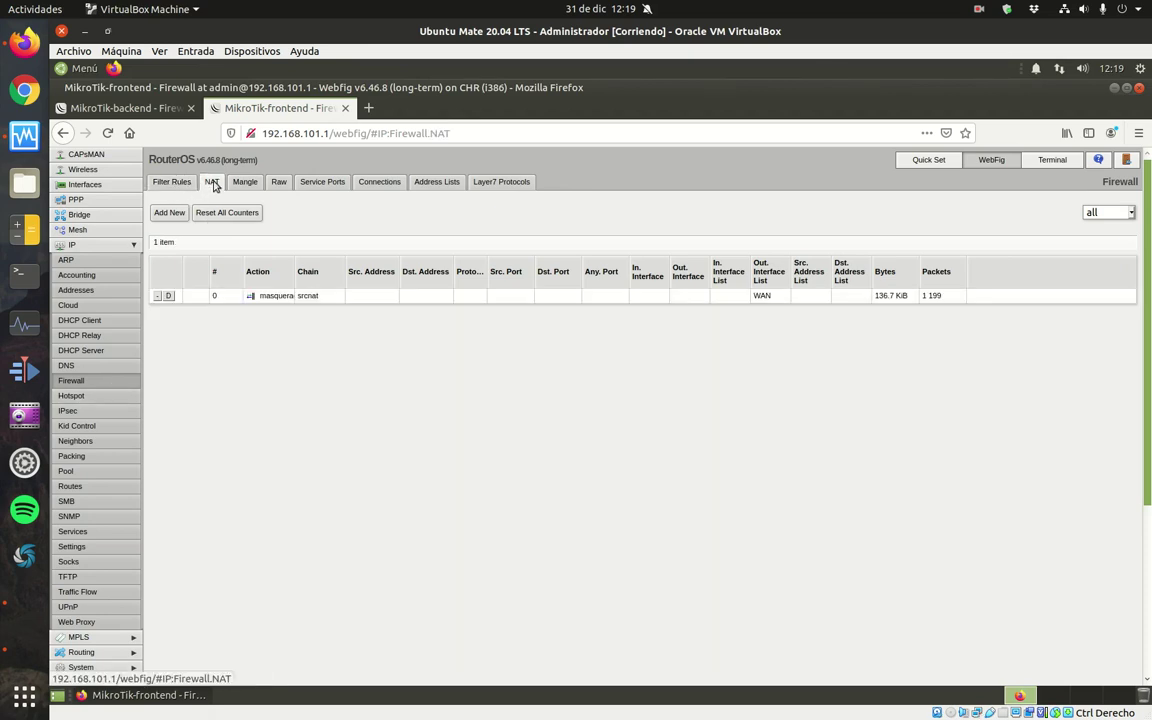
pyautogui.moveTo(296, 277); pyautogui.dragTo(310, 277)
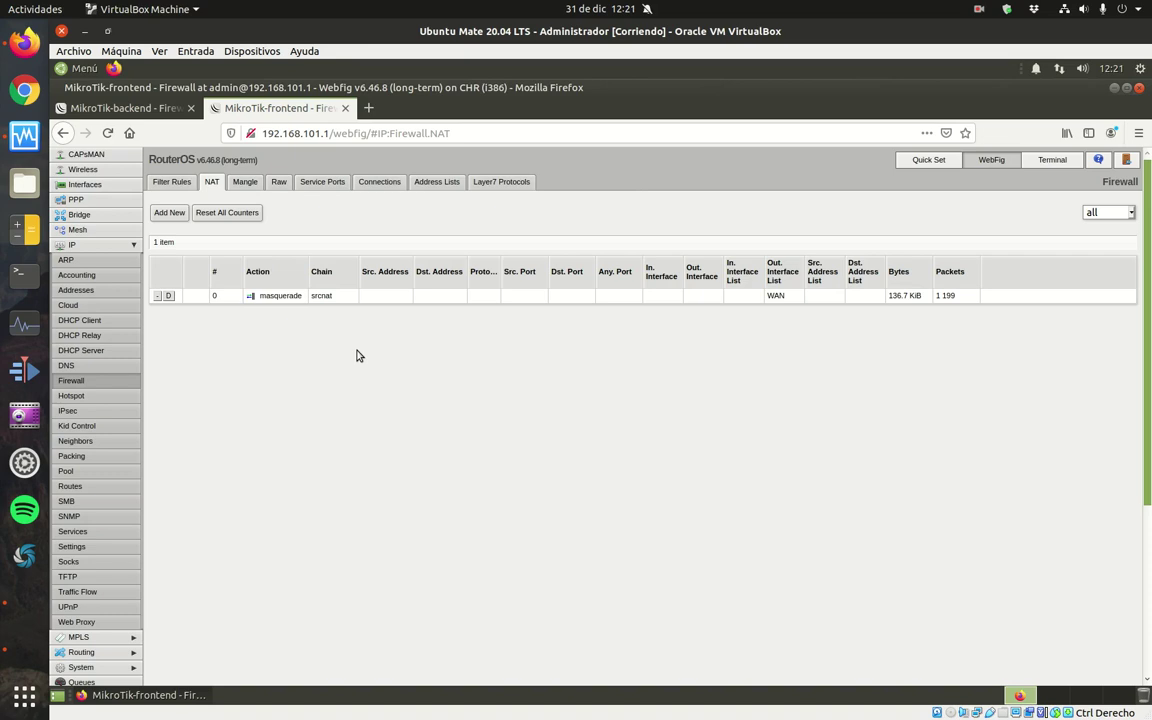
# Start a new dstnat rule matching tcp destination port 80 arriving on ether1.
pyautogui.click(169, 212)
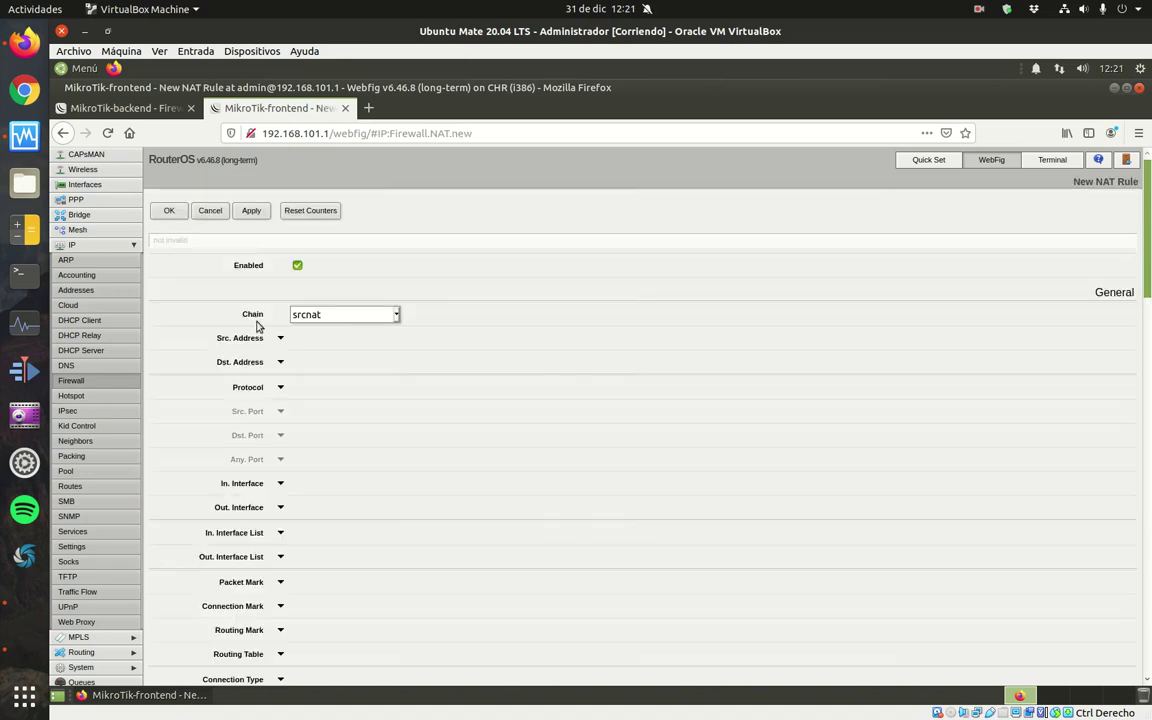
pyautogui.click(396, 315)
pyautogui.click(386, 334)
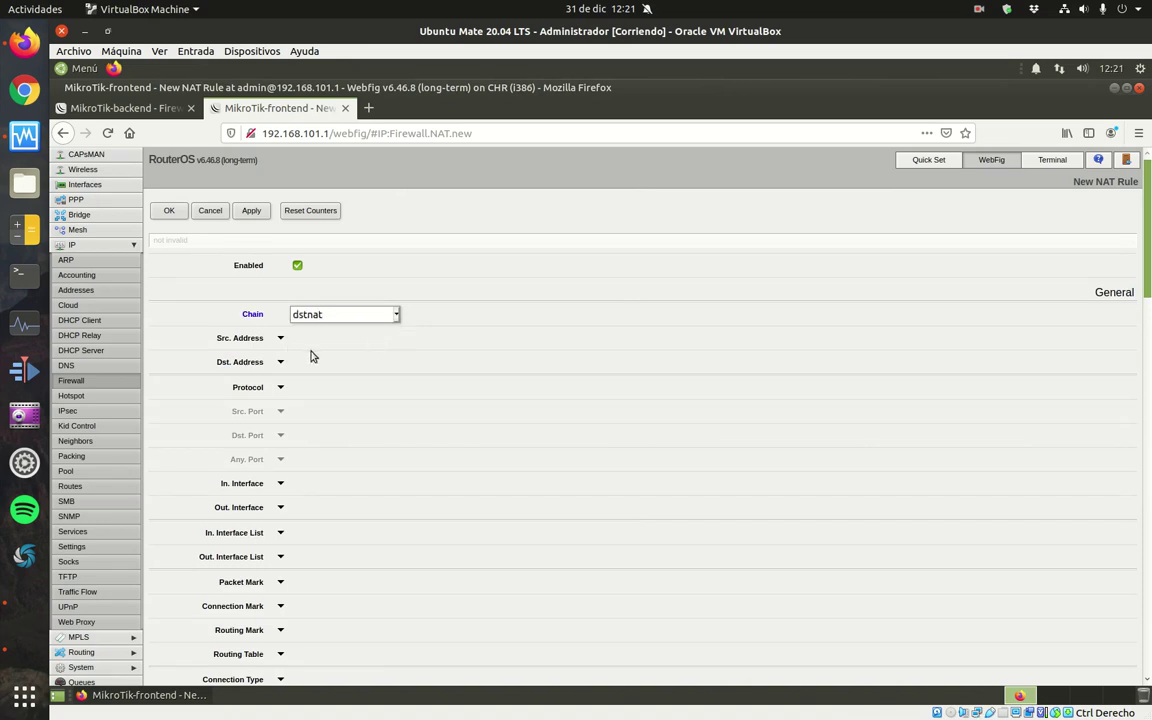
pyautogui.click(281, 388)
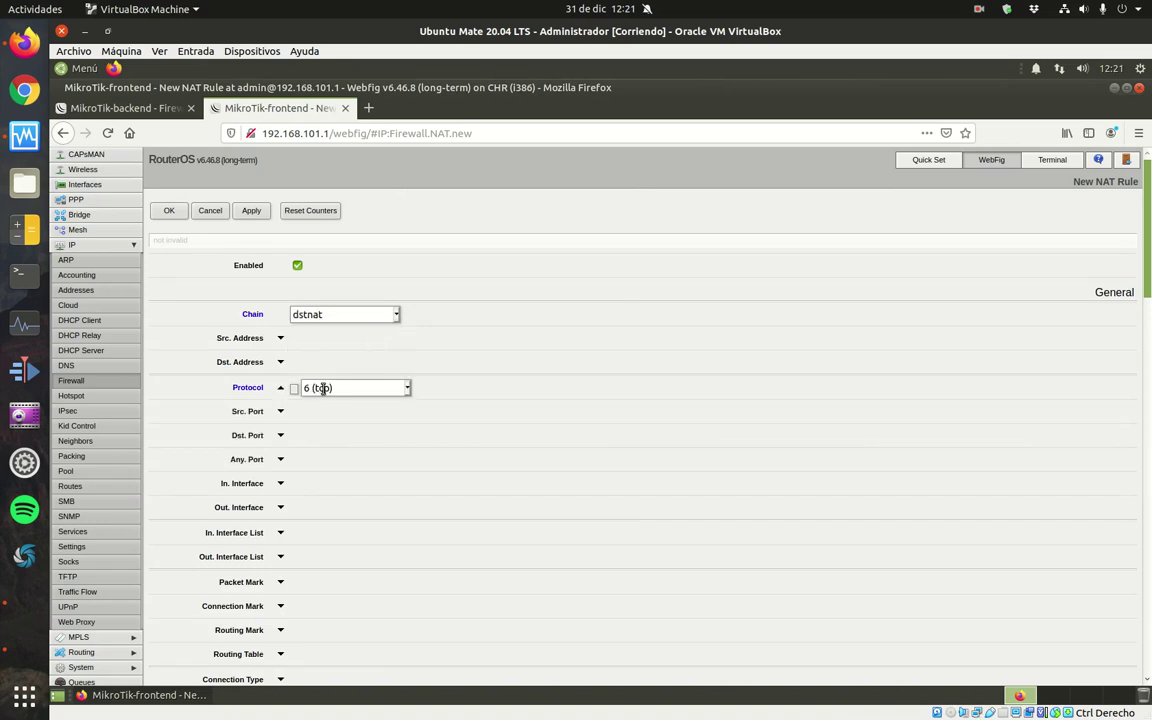
pyautogui.click(280, 435)
pyautogui.click(328, 435)
pyautogui.write('80')
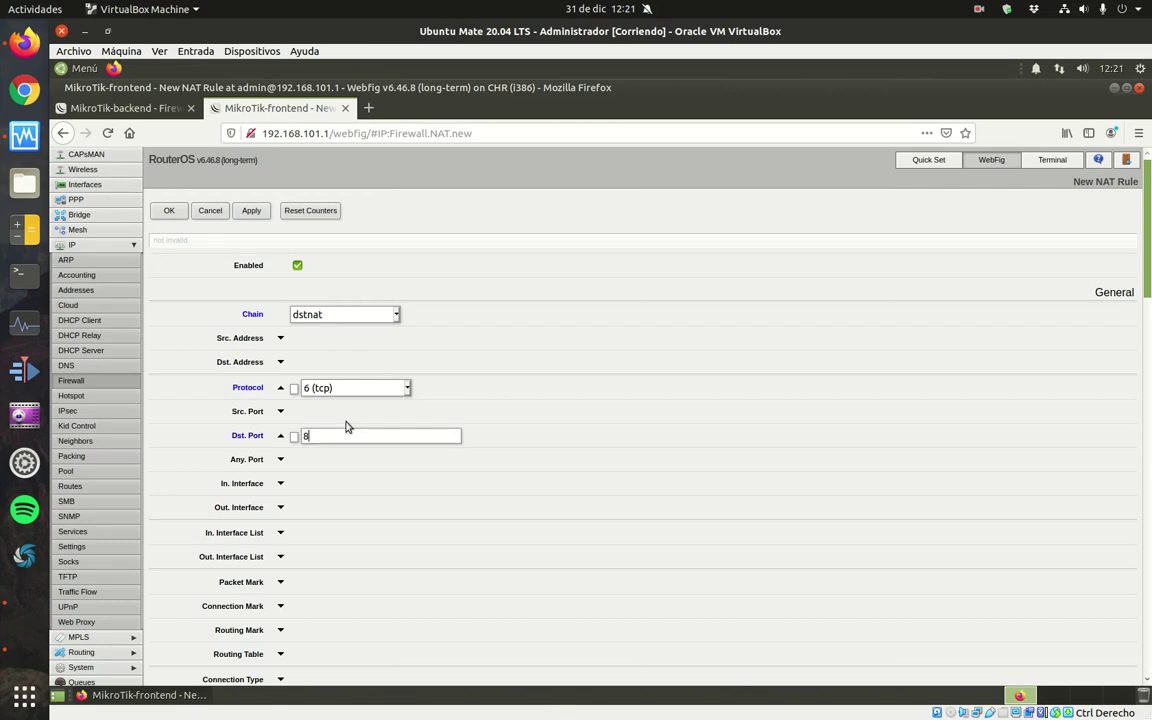
pyautogui.click(281, 484)
pyautogui.click(365, 484)
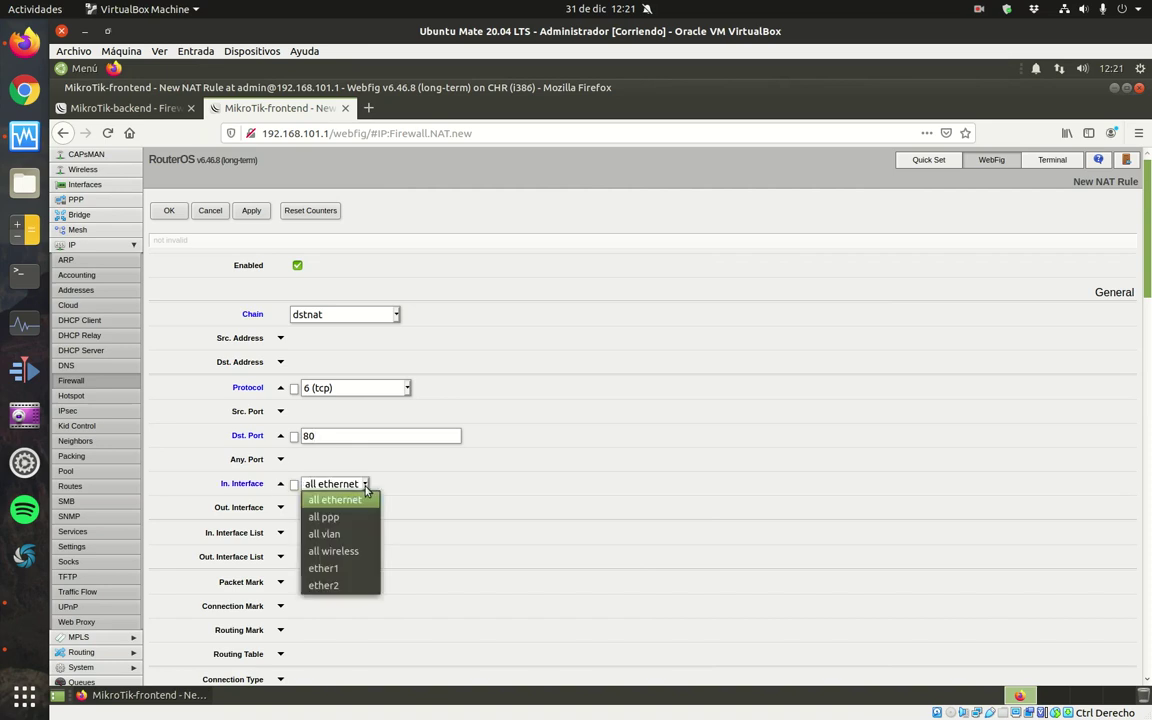
pyautogui.click(357, 569)
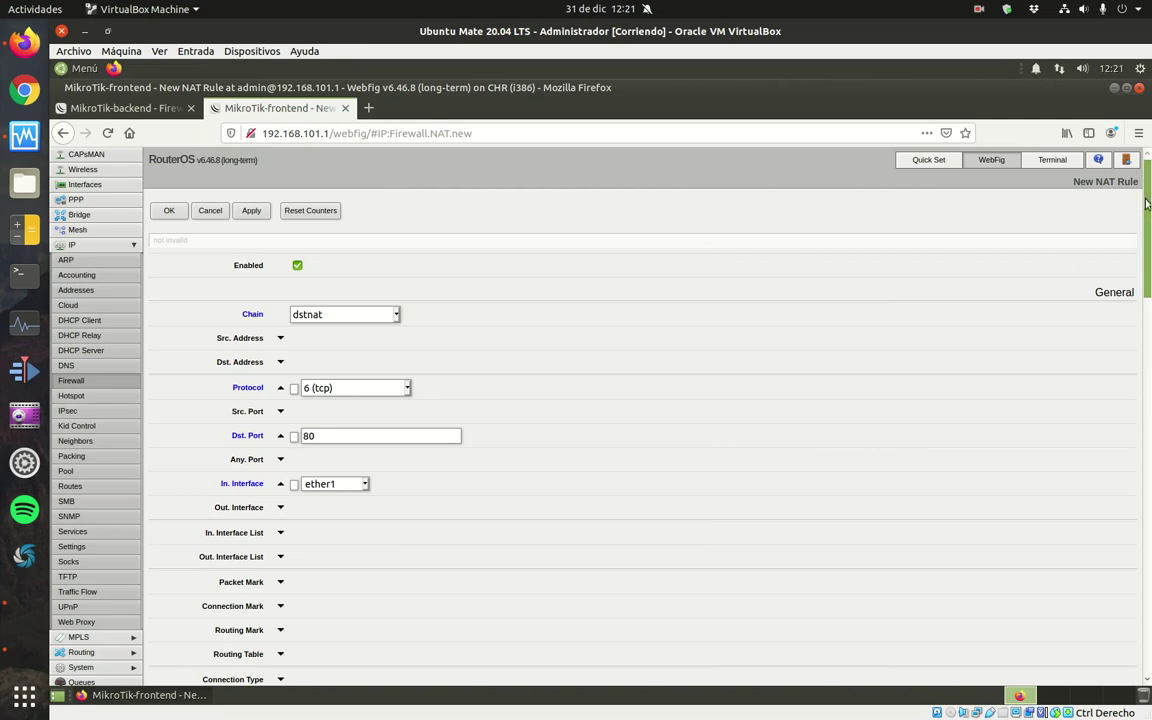
# Set the rule's action to dst-nat with To Addresses 192.168.101.11.
pyautogui.scroll(-9, 1030, 186)
pyautogui.scroll(-15, 887, 436)
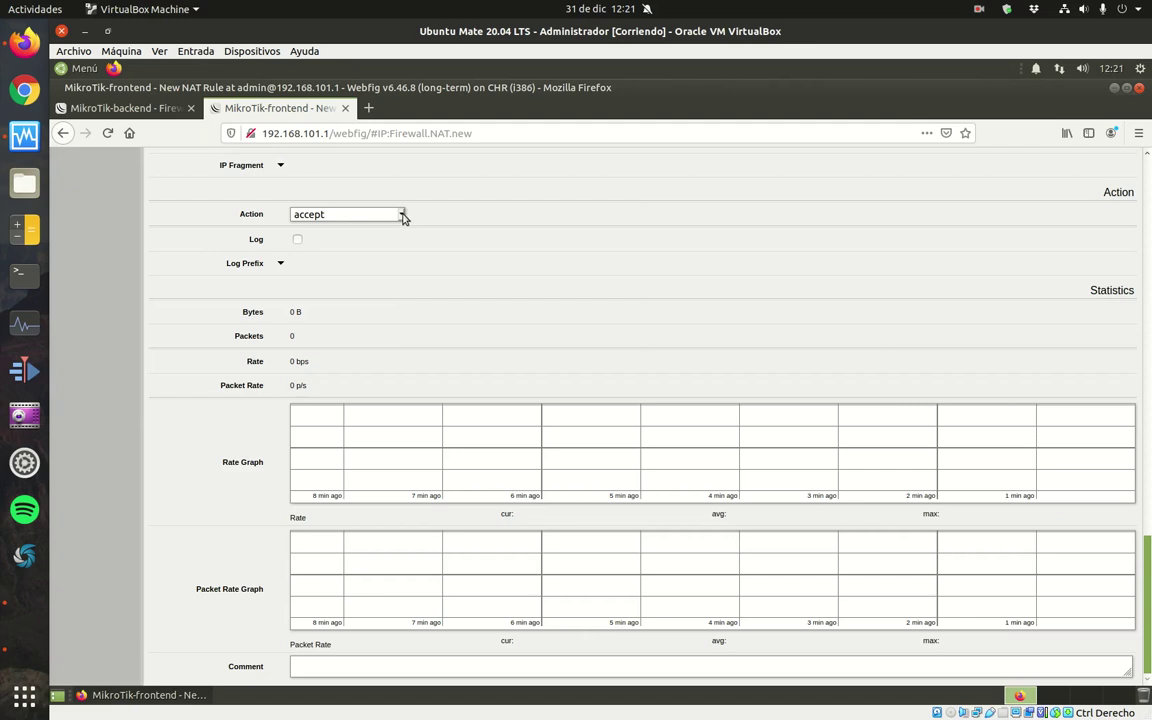
pyautogui.click(401, 215)
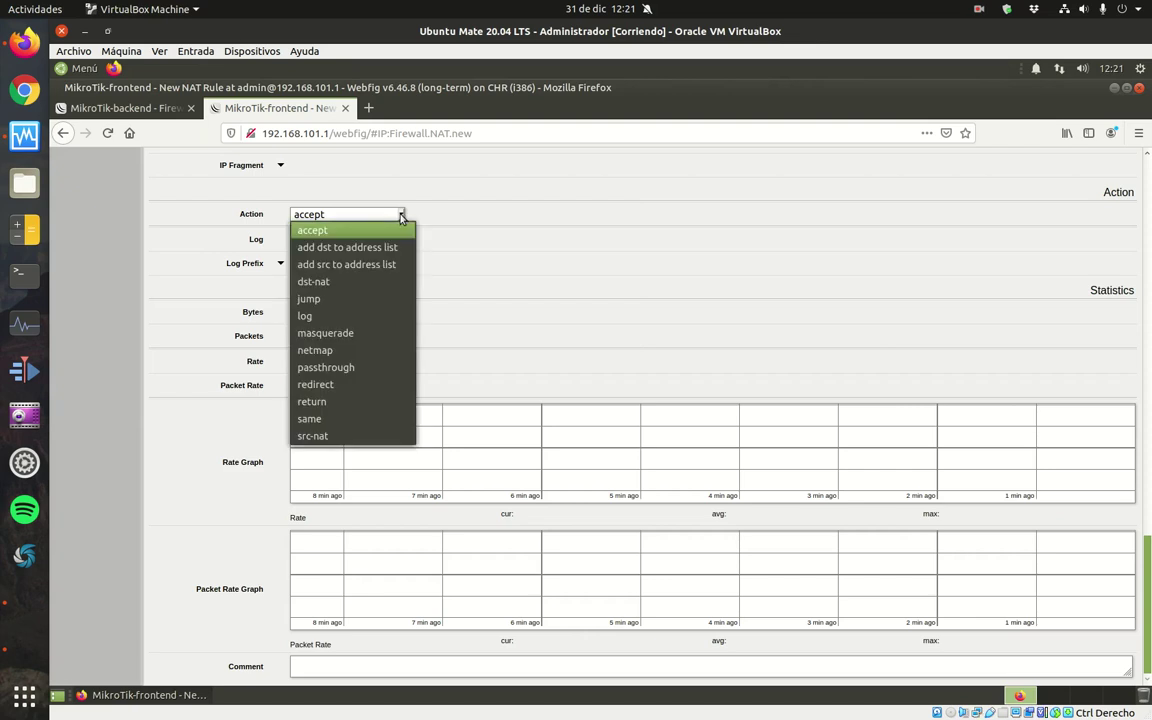
pyautogui.click(372, 287)
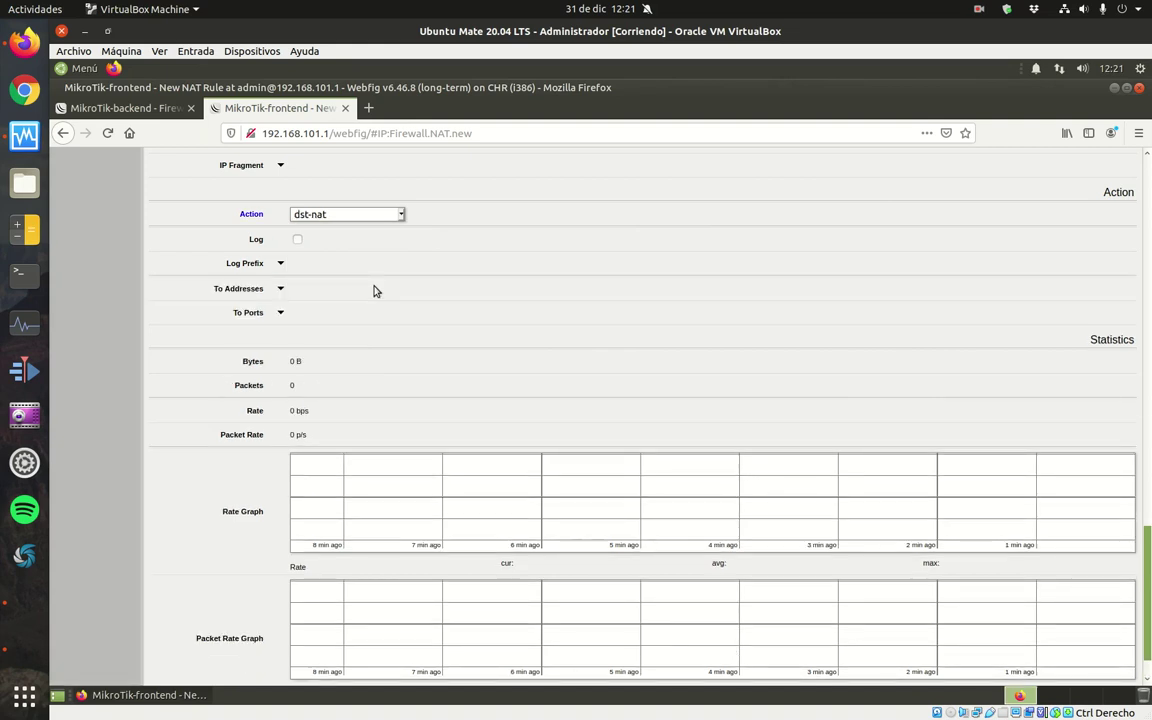
pyautogui.click(283, 289)
pyautogui.moveTo(352, 290); pyautogui.dragTo(288, 290)
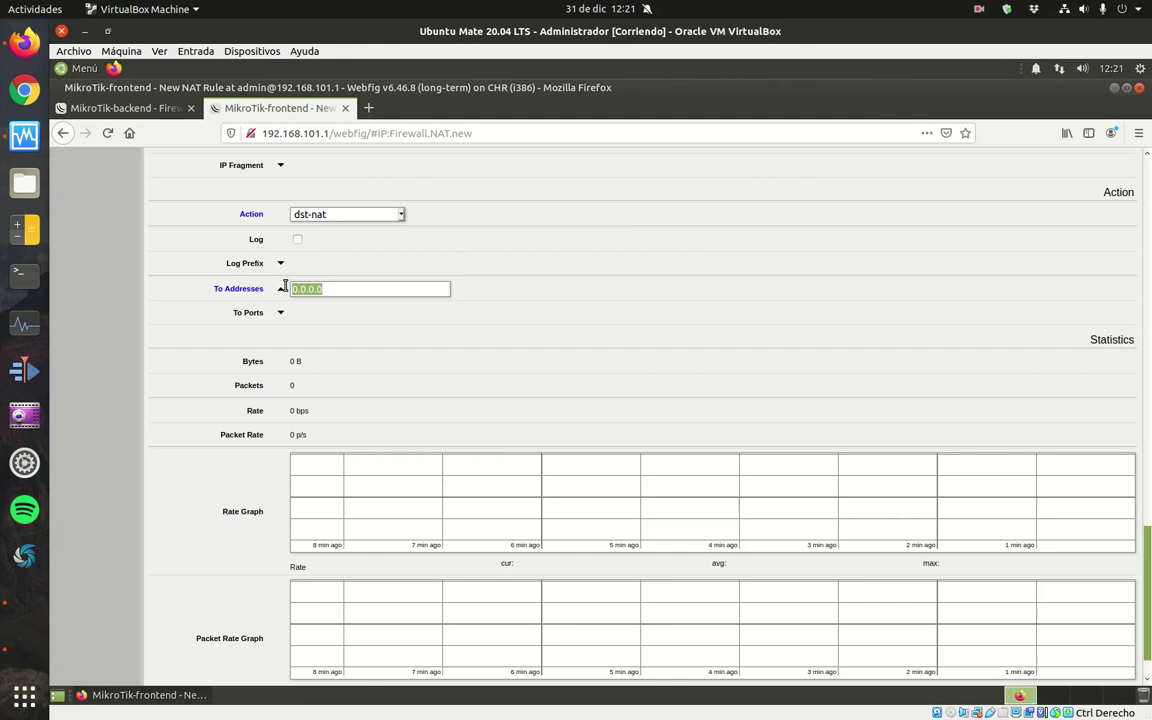
pyautogui.write('192.168.100.0/24')
pyautogui.press('BackSpace')
pyautogui.press('BackSpace')
pyautogui.press('BackSpace')
pyautogui.press('BackSpace')
pyautogui.press('BackSpace')
pyautogui.press('BackSpace')
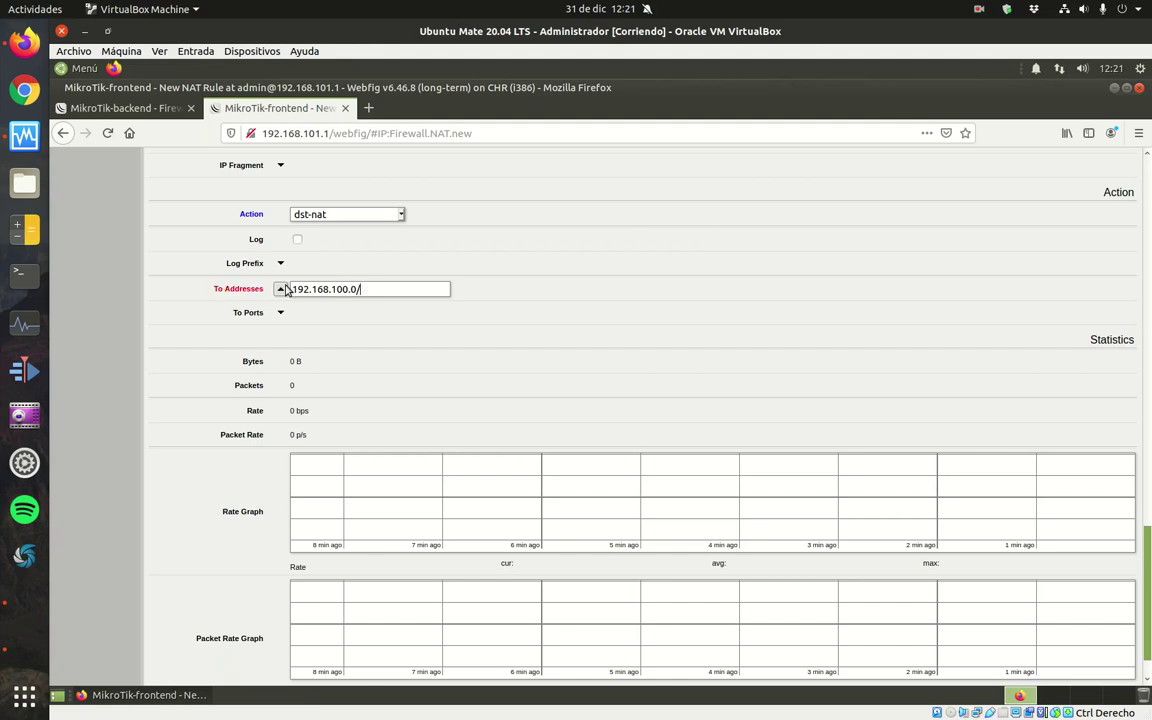
pyautogui.write('1.11')
# Comment the rule 'Redirección tráfico 80 desde Internet a servidor web DMZ' and save it.
pyautogui.scroll(-1, 450, 362)
pyautogui.click(394, 672)
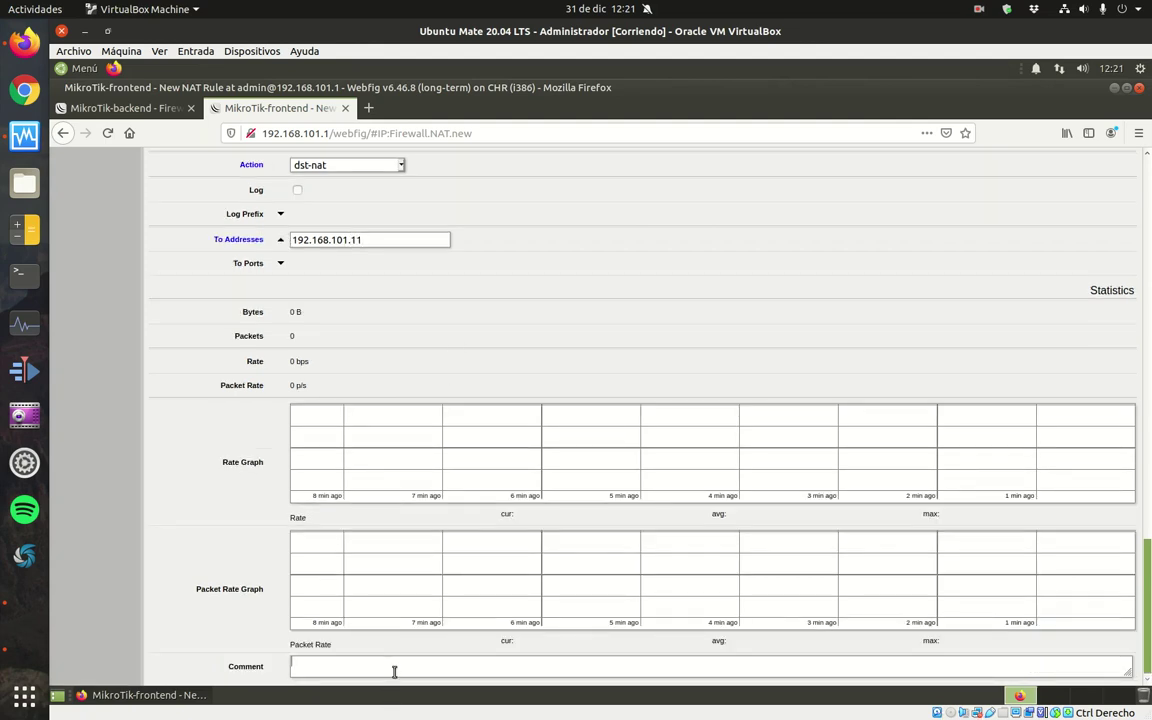
pyautogui.write('Redirección tráfico 80 desde Internat')
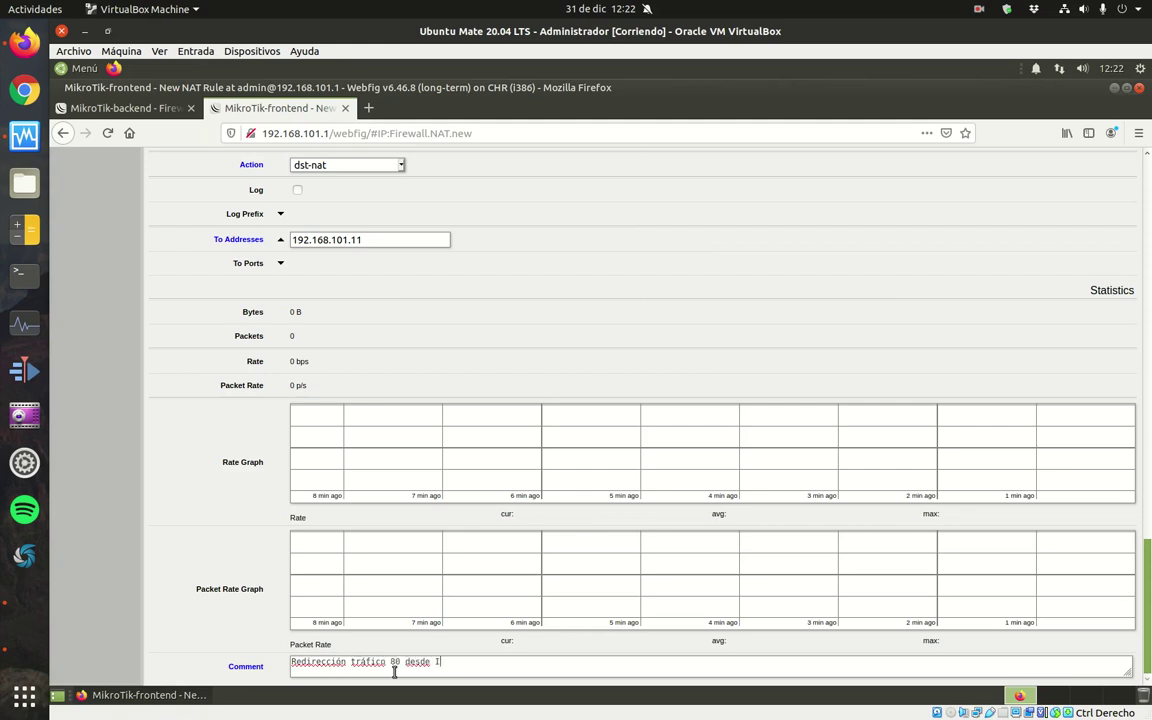
pyautogui.press('BackSpace')
pyautogui.press('BackSpace')
pyautogui.write('et a servidor web DMZ')
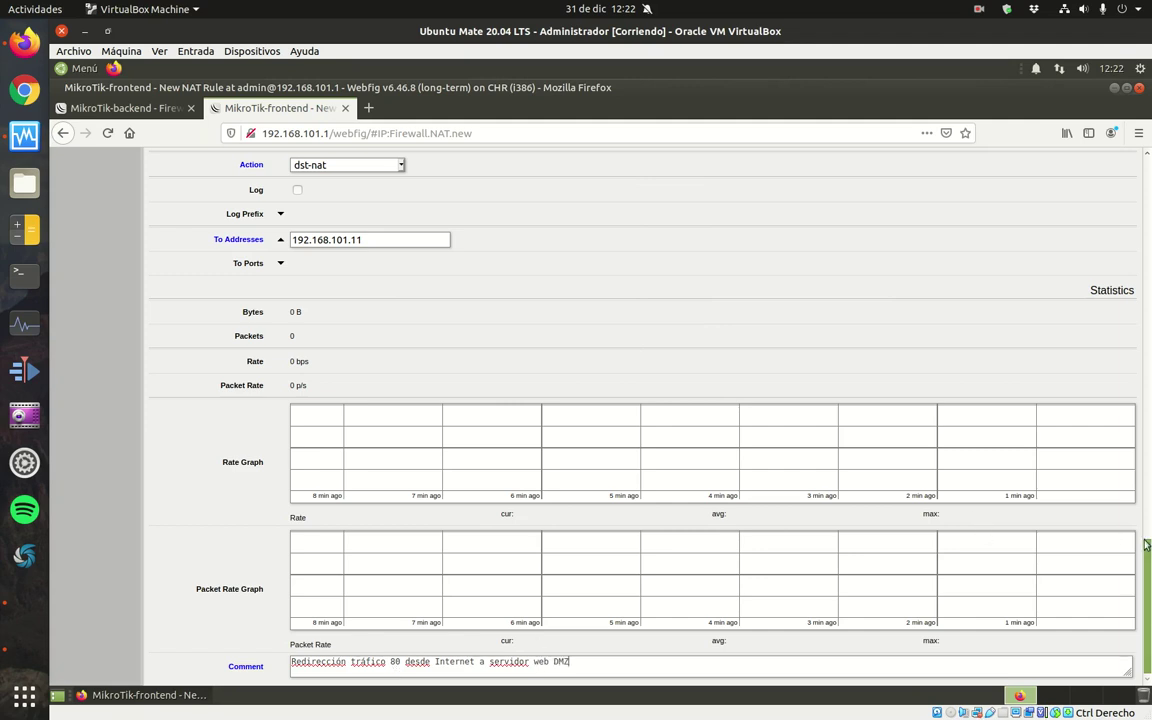
pyautogui.scroll(3, 1138, 456)
pyautogui.scroll(20, 1138, 456)
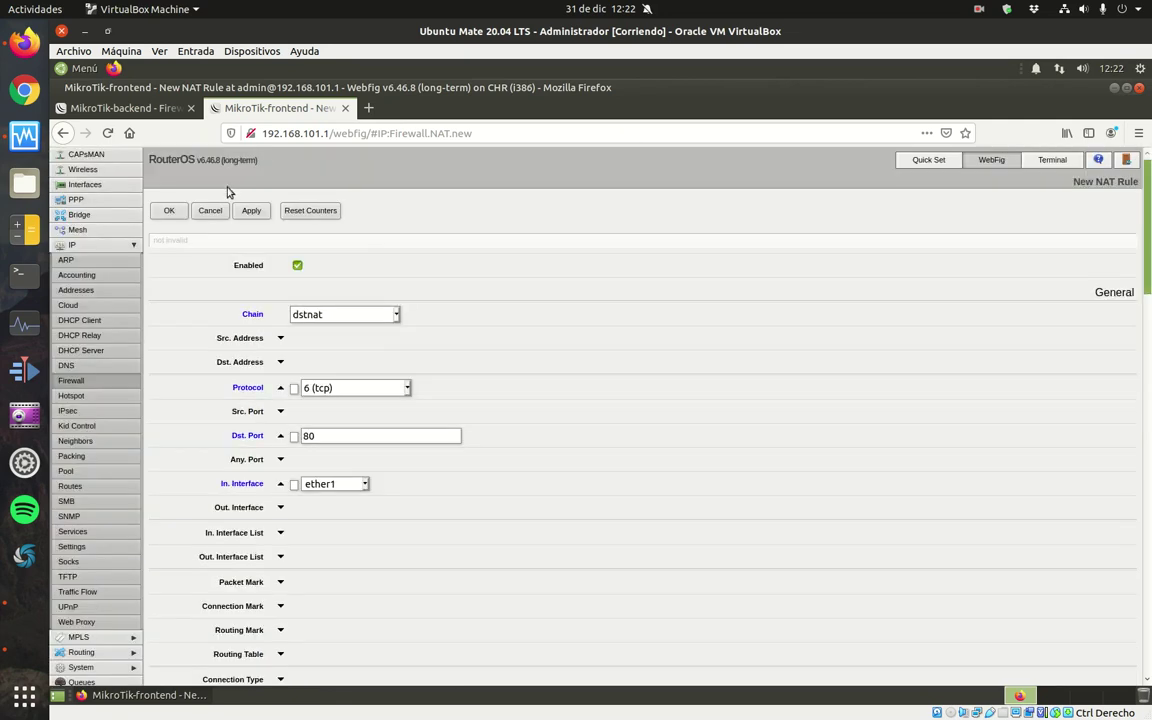
pyautogui.click(166, 212)
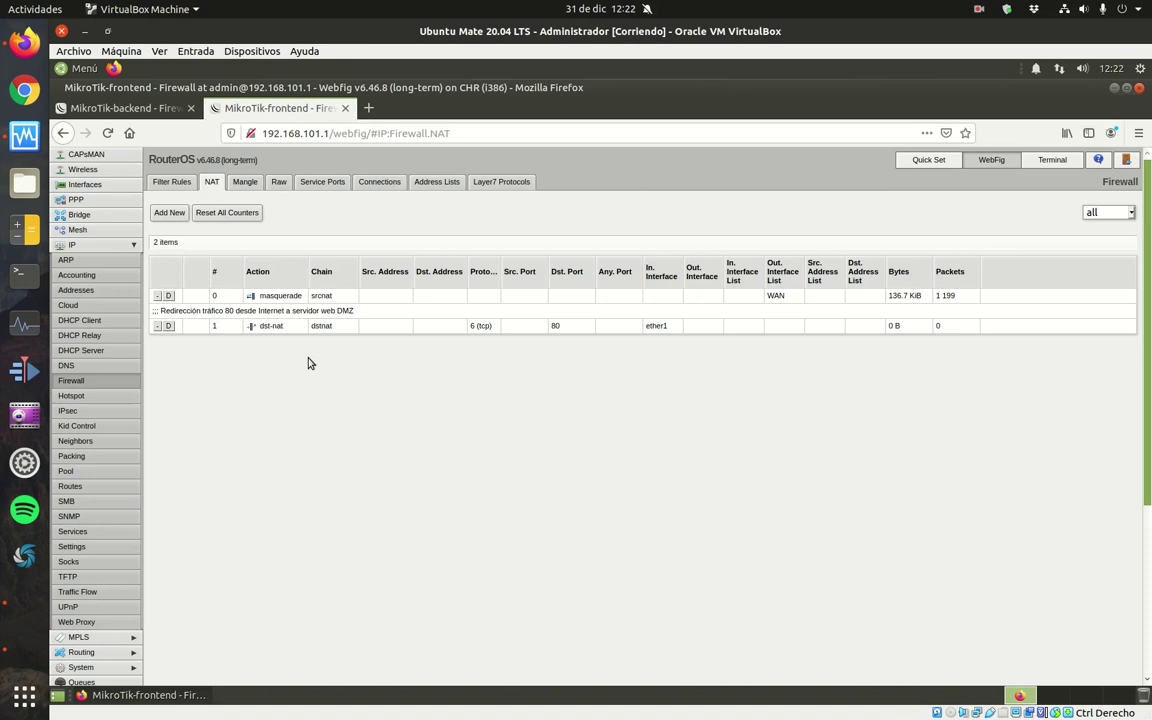
# Start a new dstnat rule matching tcp destination port 21 arriving on ether1.
pyautogui.click(170, 212)
pyautogui.click(396, 314)
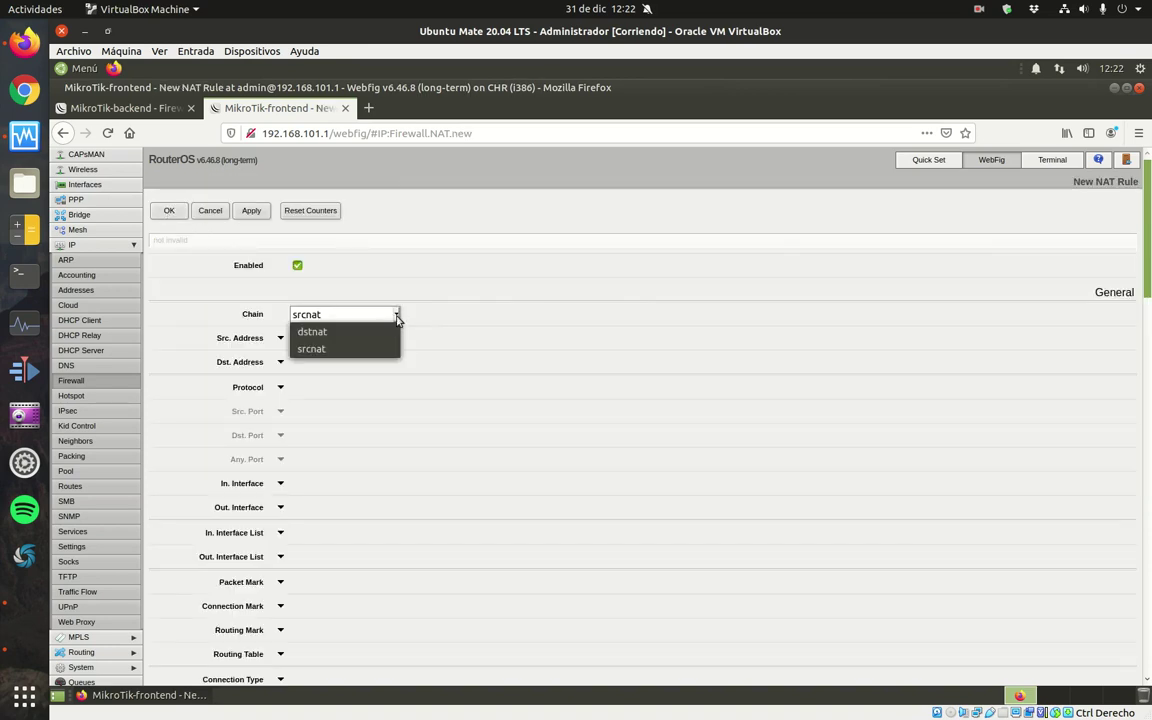
pyautogui.click(391, 334)
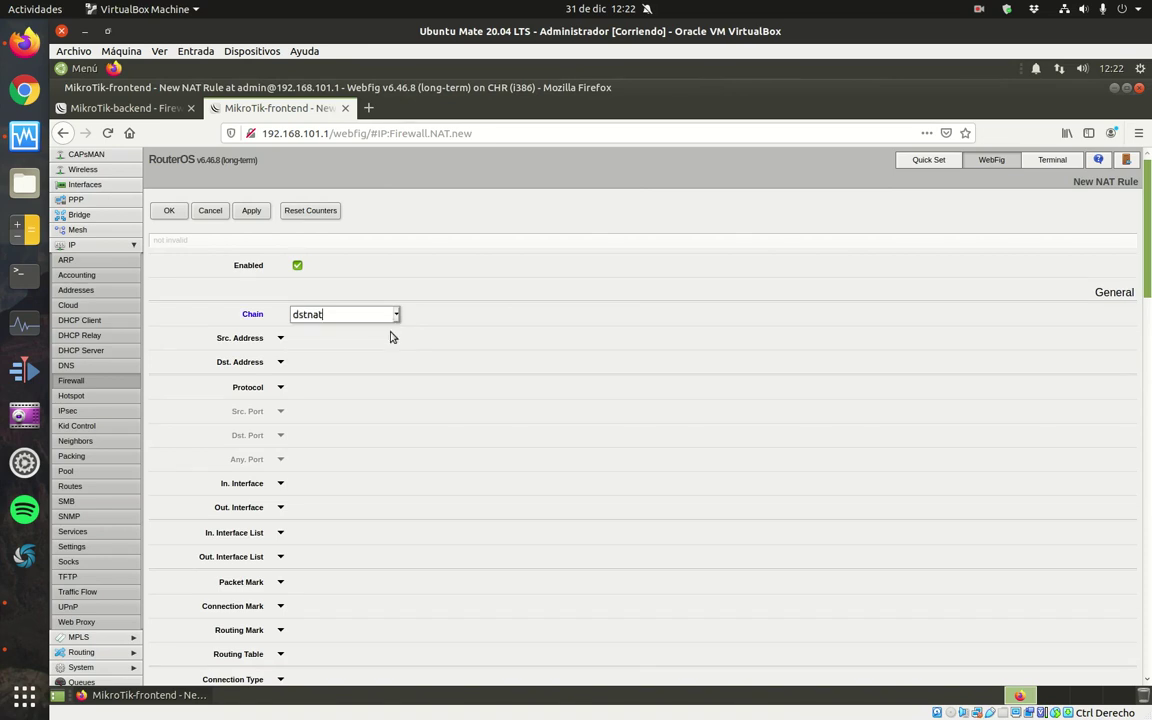
pyautogui.click(281, 387)
pyautogui.click(281, 435)
pyautogui.click(329, 436)
pyautogui.write('21')
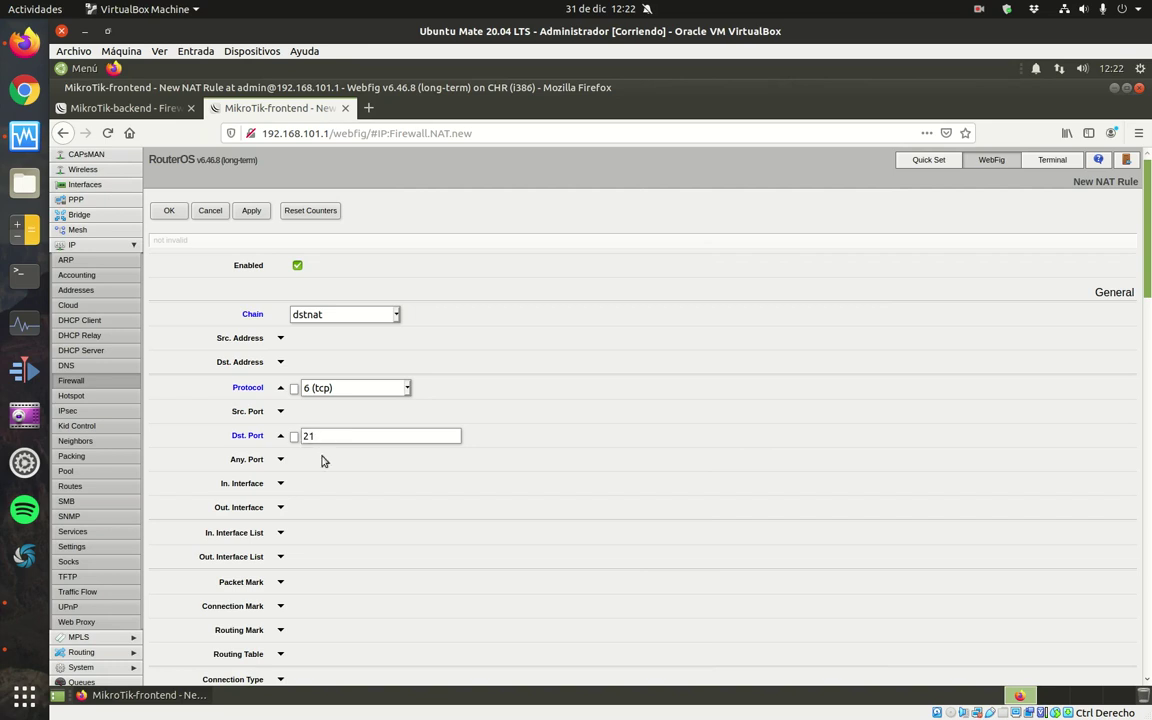
pyautogui.click(281, 484)
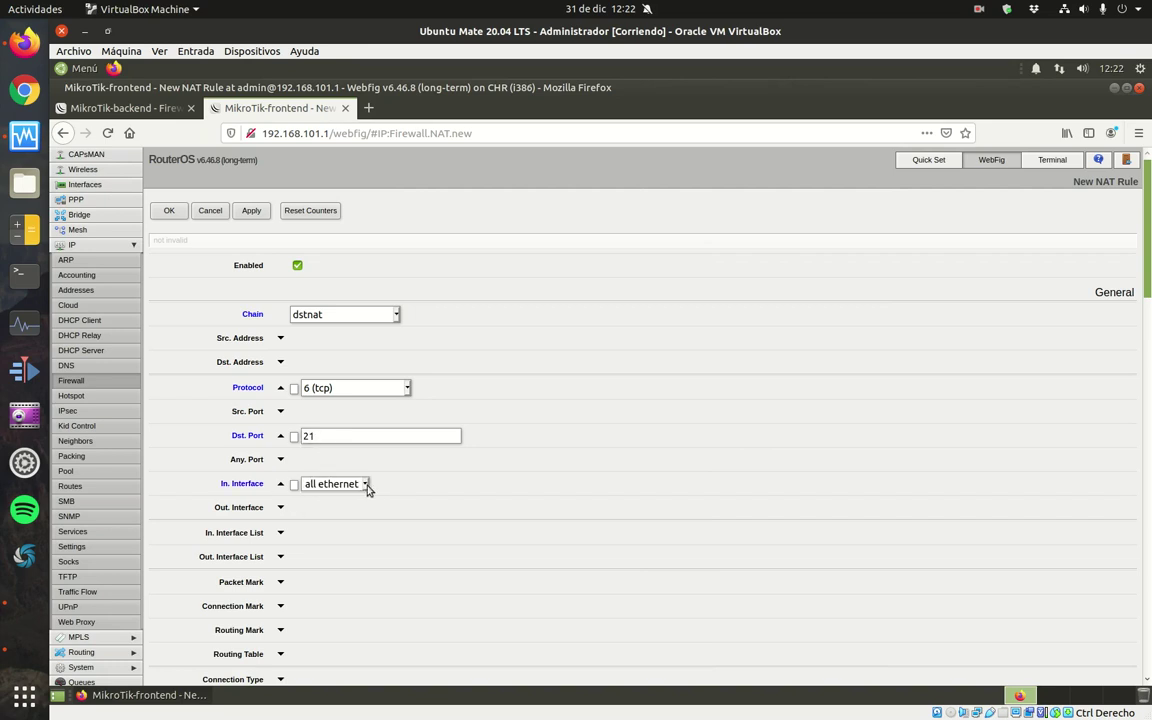
pyautogui.click(335, 484)
pyautogui.click(341, 569)
pyautogui.press('Down')
# Set the rule's action to dst-nat with To Addresses 192.168.101.12.
pyautogui.scroll(-15, 1033, 170)
pyautogui.scroll(-3, 640, 420)
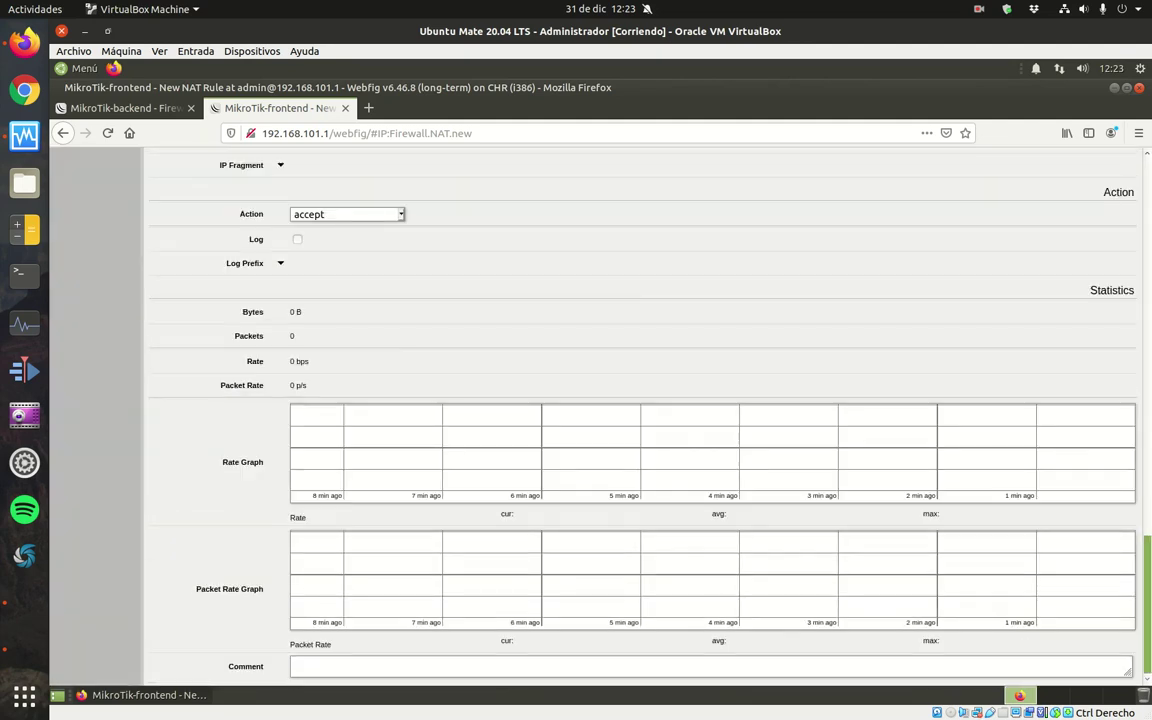
pyautogui.click(400, 214)
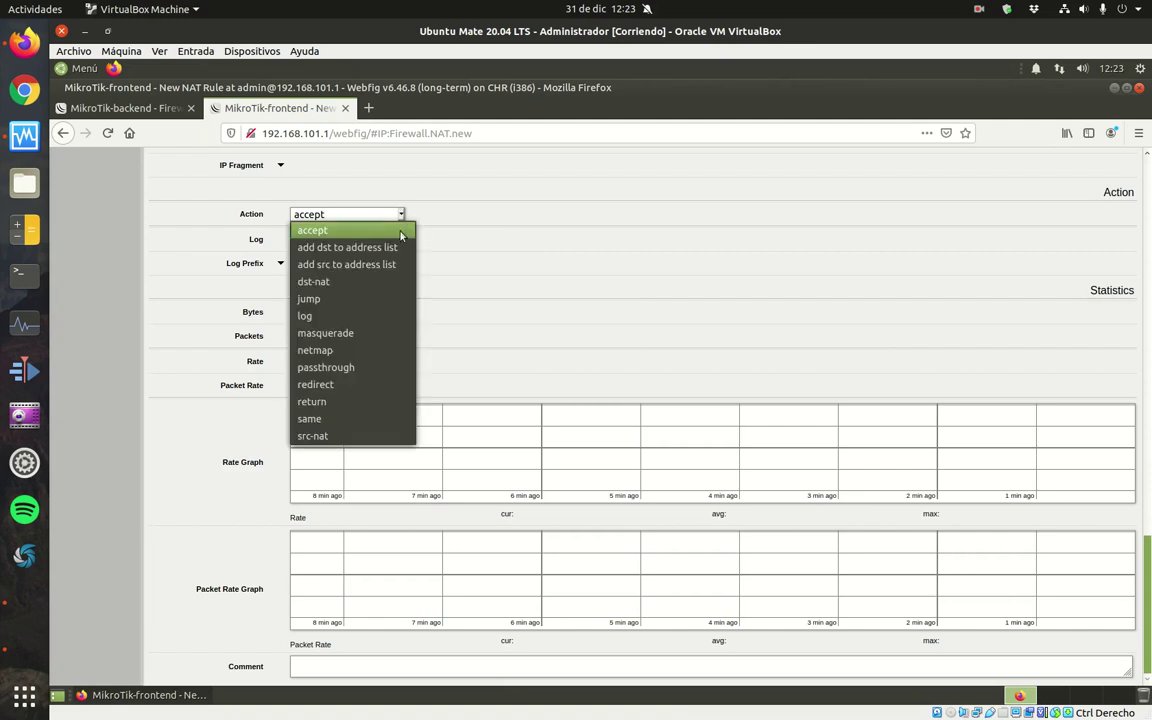
pyautogui.click(386, 286)
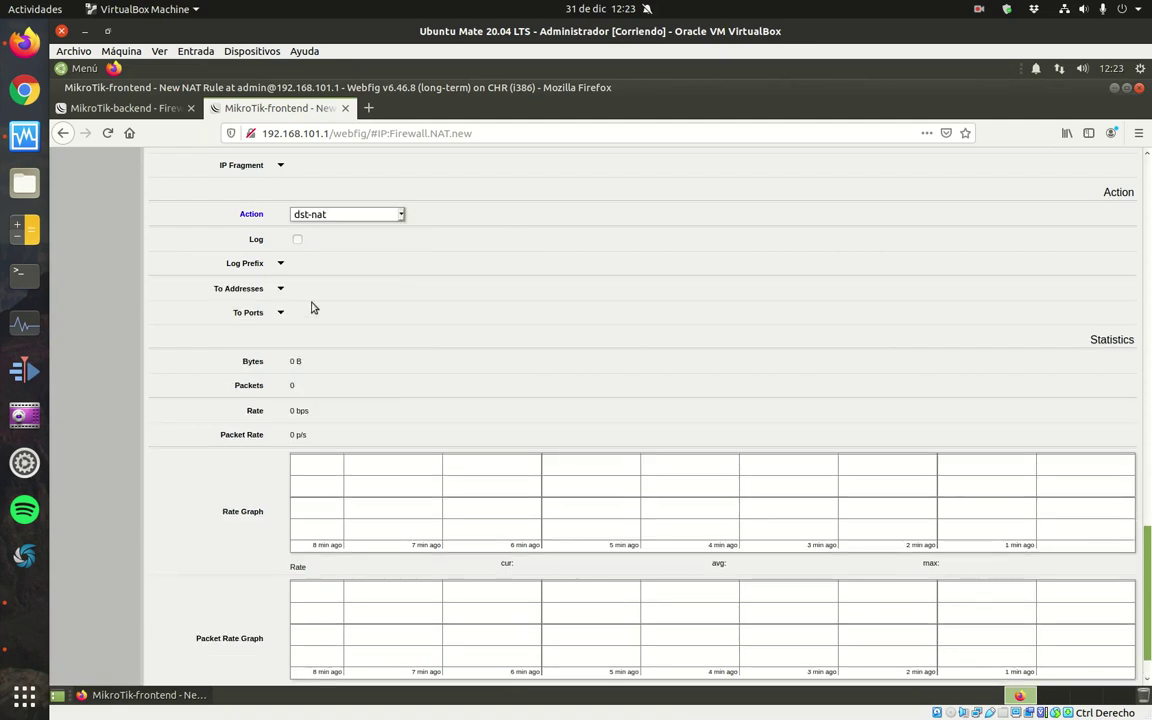
pyautogui.click(281, 289)
pyautogui.moveTo(424, 289); pyautogui.dragTo(281, 289)
pyautogui.write('192.168.100.0/24')
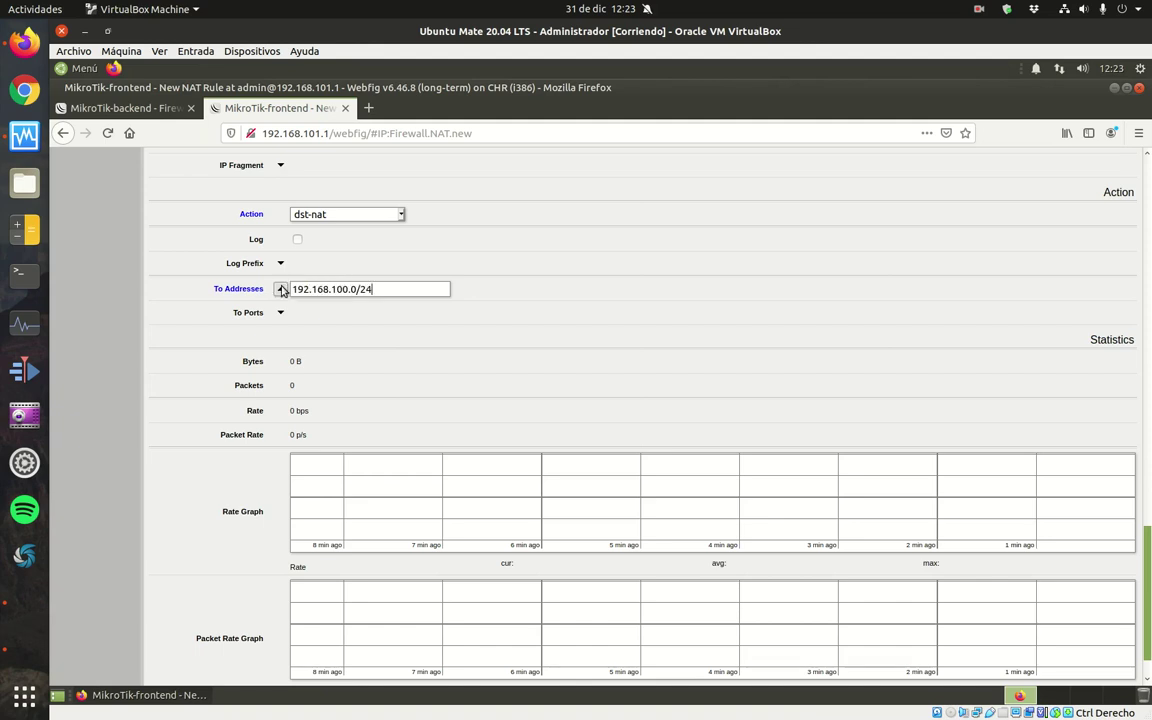
pyautogui.press('BackSpace')
pyautogui.press('BackSpace')
pyautogui.press('BackSpace')
pyautogui.press('BackSpace')
pyautogui.press('BackSpace')
pyautogui.press('BackSpace')
pyautogui.write('1.12')
# Comment the rule 'Redirección tráfico FTP desde Internet al servidor FTP DMZ' and save it.
pyautogui.scroll(-1, 380, 500)
pyautogui.click(355, 668)
pyautogui.write('Redir')
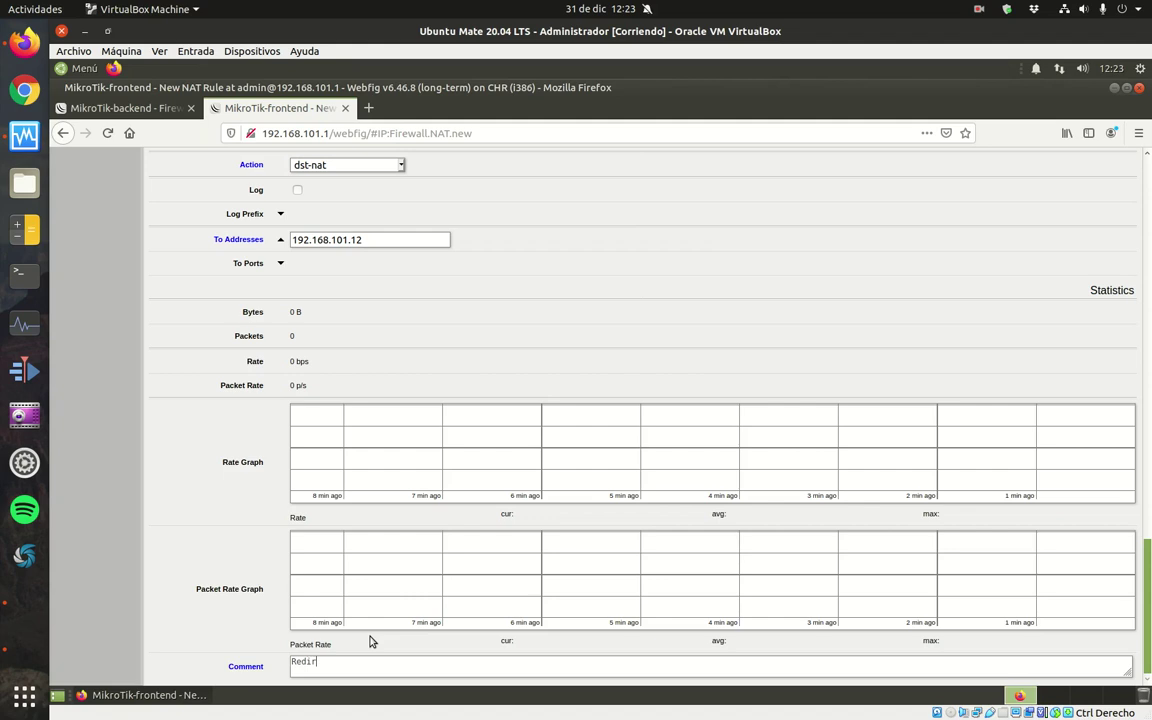
pyautogui.write('ección tráfico FTP desde Internet al servidor FTP DMZ')
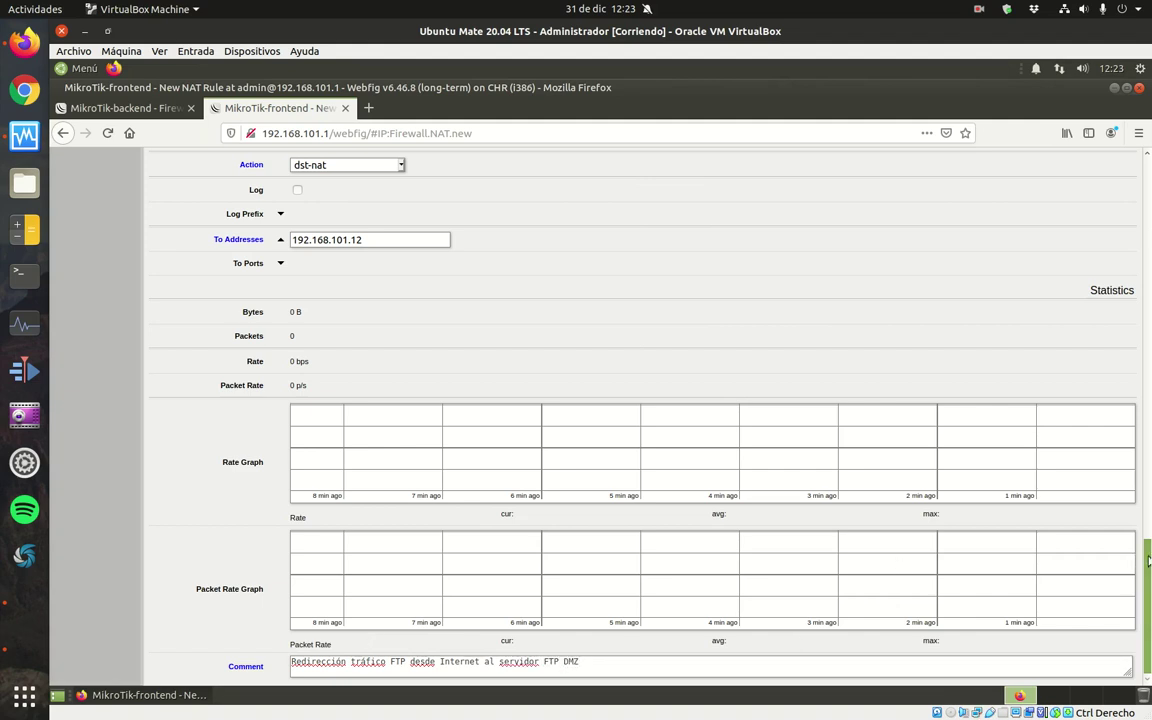
pyautogui.moveTo(1148, 560); pyautogui.dragTo(1148, 165)
pyautogui.click(172, 212)
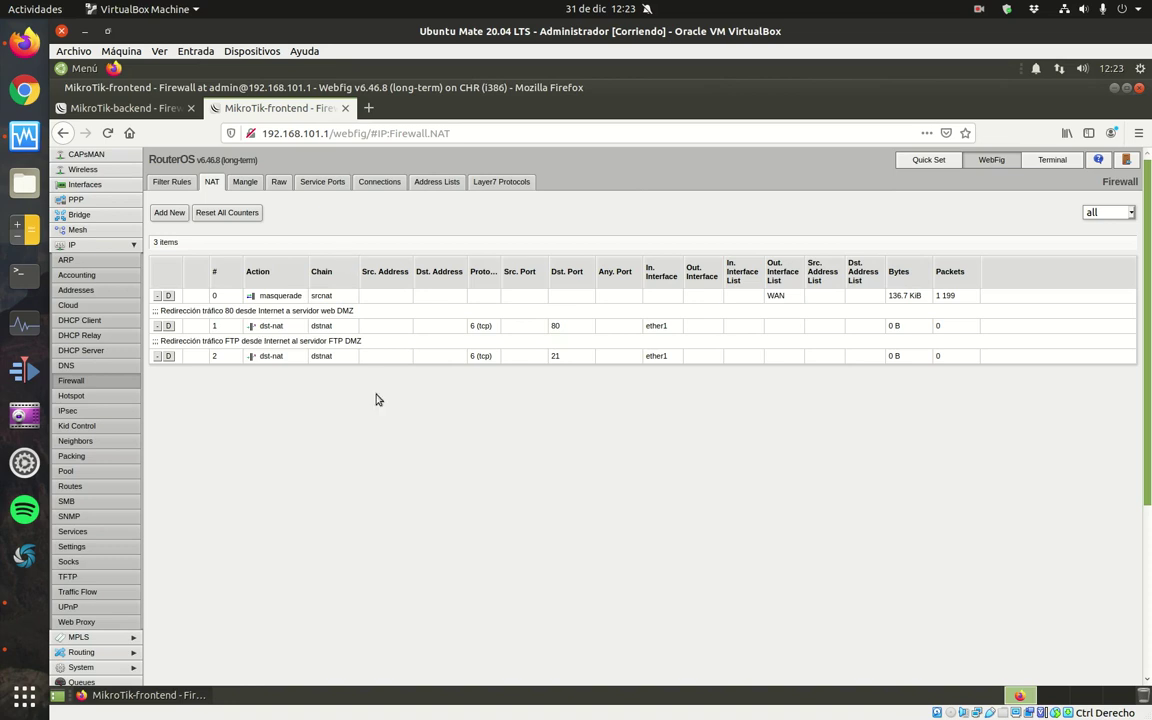
# Start a new forward-chain filter rule matching related and established connection states.
pyautogui.click(176, 184)
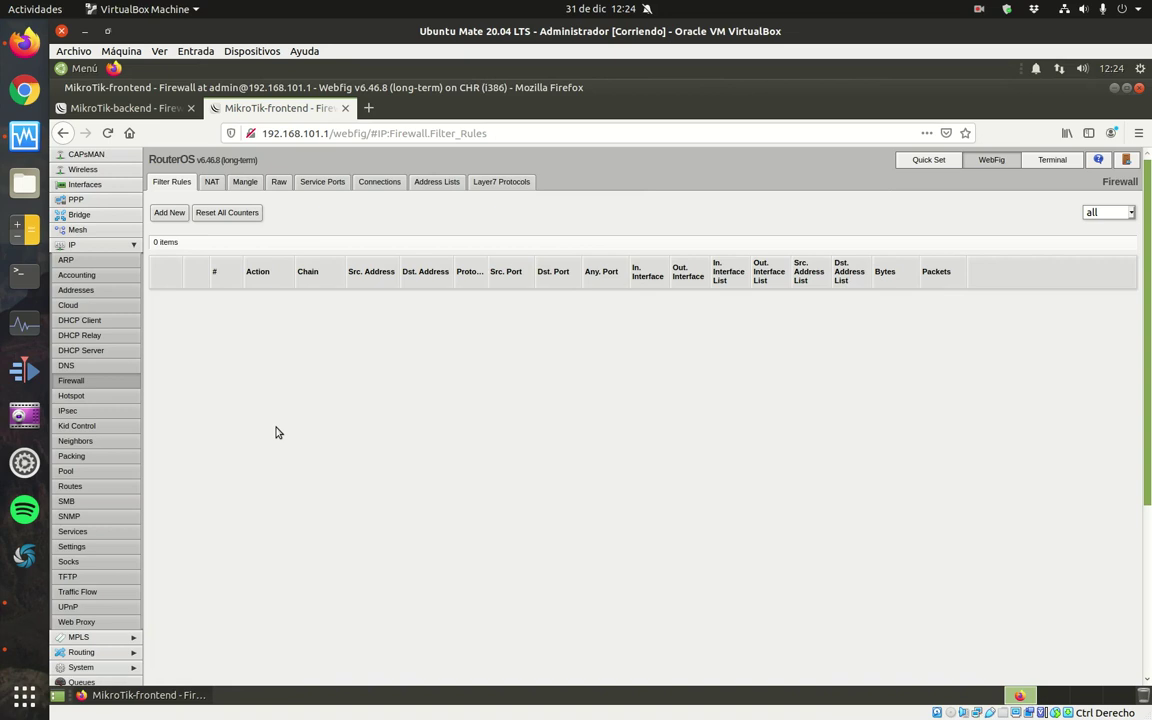
pyautogui.click(168, 213)
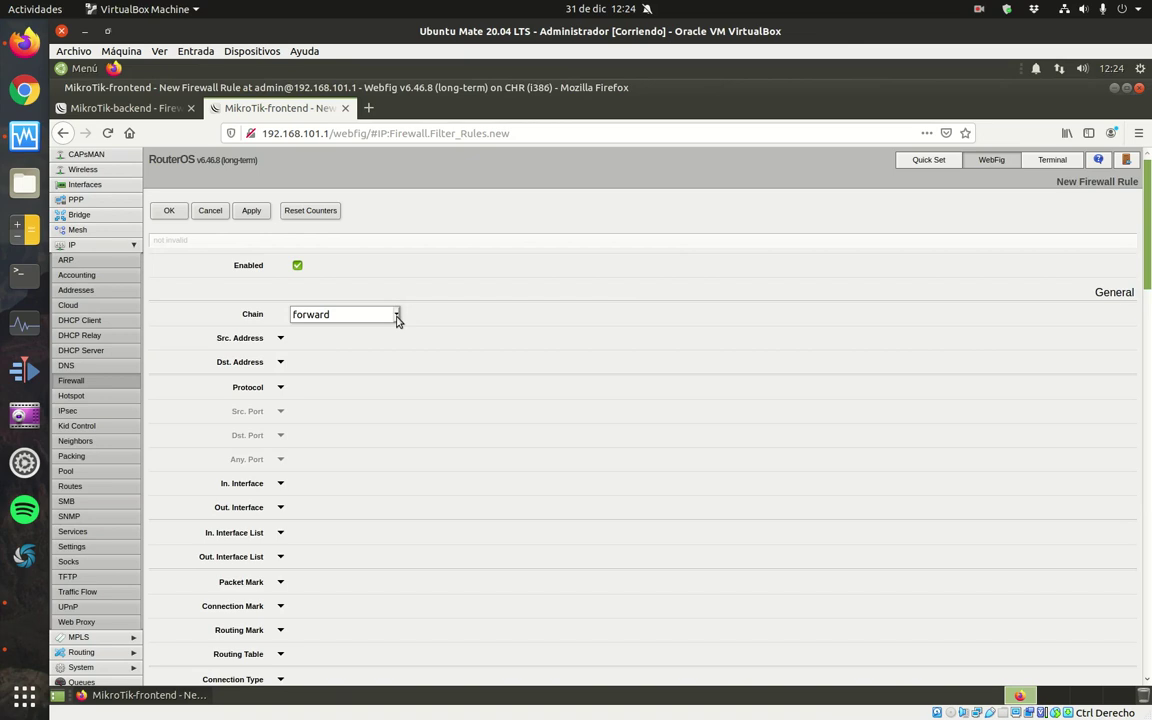
pyautogui.scroll(-5, 395, 420)
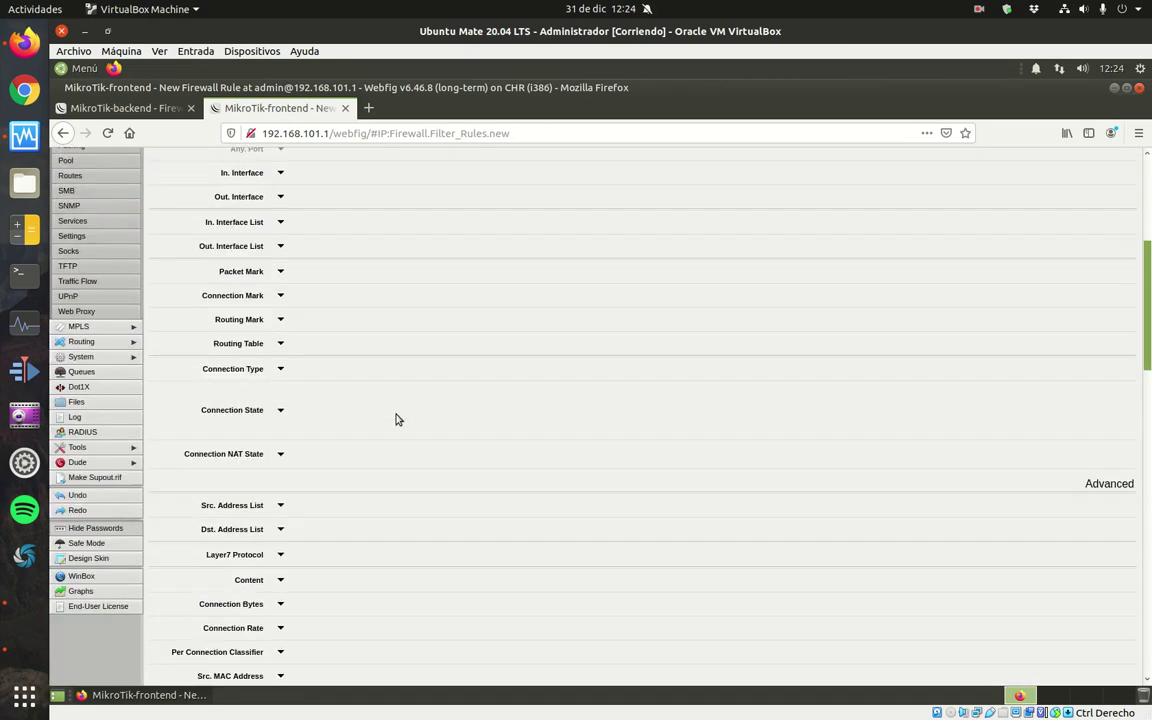
pyautogui.click(283, 410)
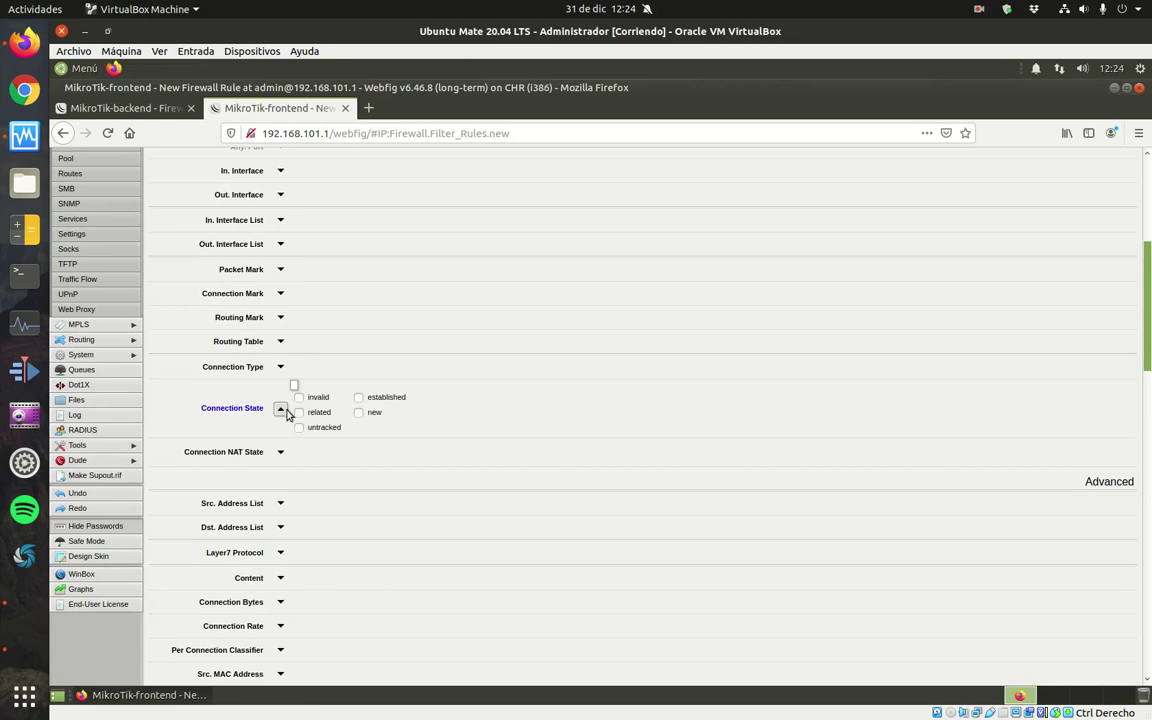
pyautogui.click(298, 413)
pyautogui.click(362, 398)
# Comment the rule 'Permitir tráfico de las conexiones relacionadas y establecidas', apply and save it.
pyautogui.moveTo(1147, 290); pyautogui.dragTo(1147, 630)
pyautogui.click(357, 664)
pyautogui.write('Permitir tr')
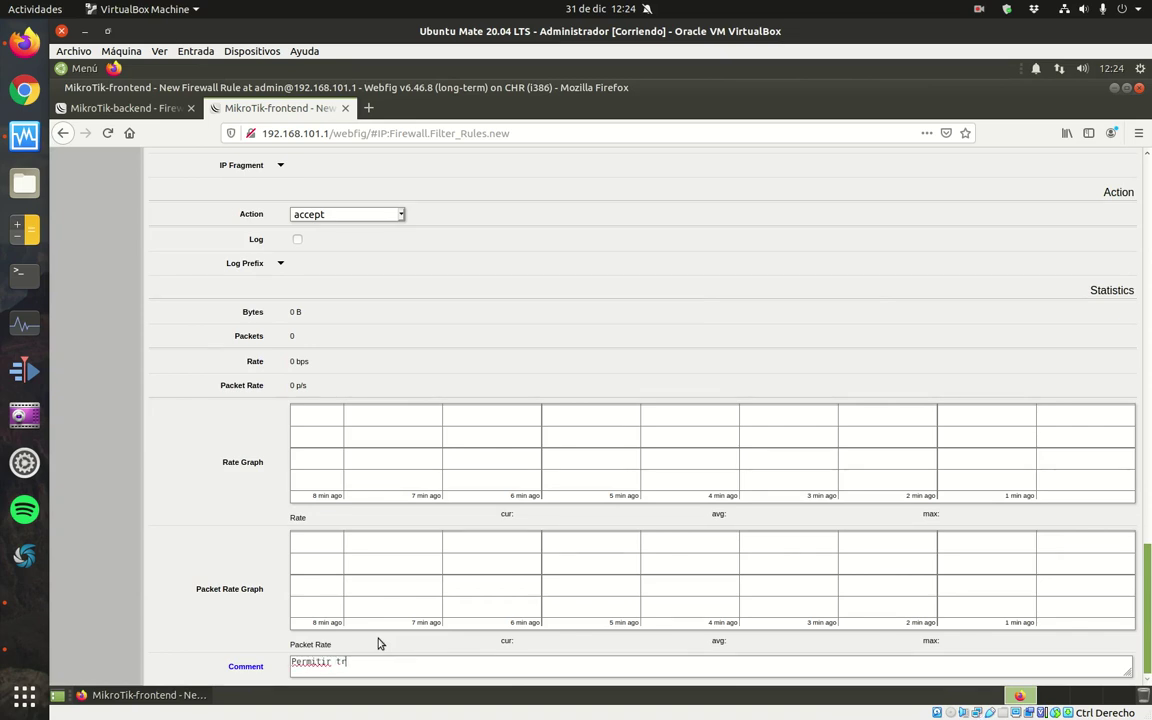
pyautogui.write('áfico de las conexiones relacionadas y establecidasd')
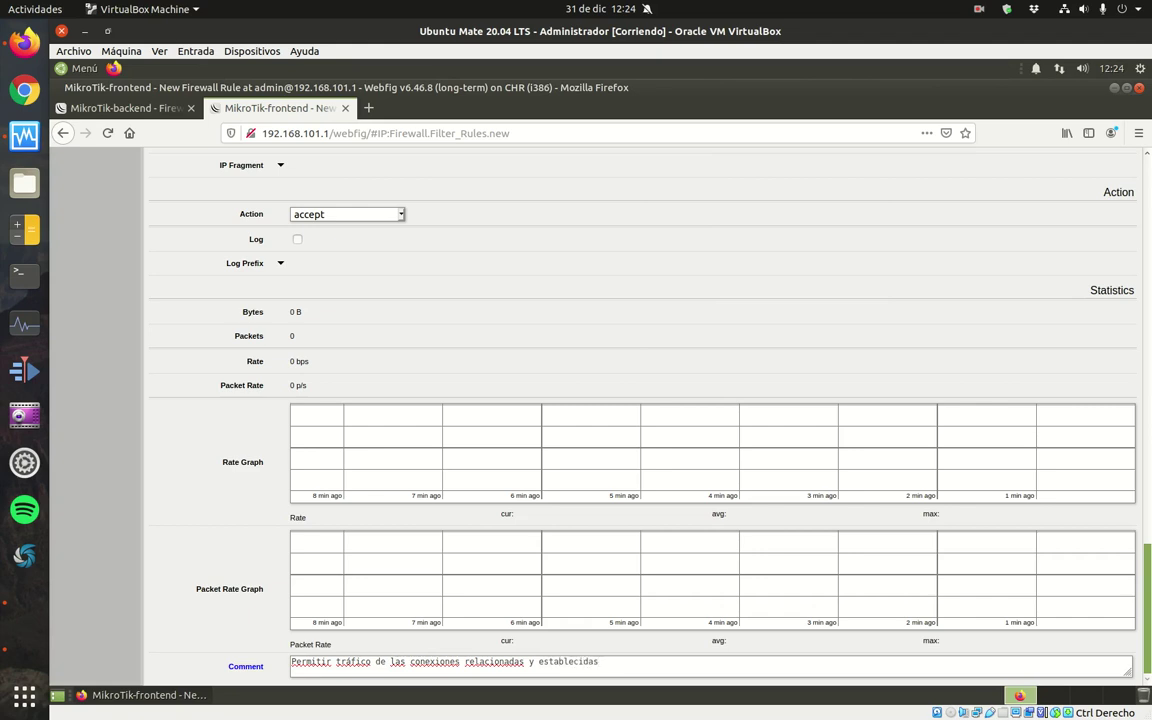
pyautogui.press('Return')
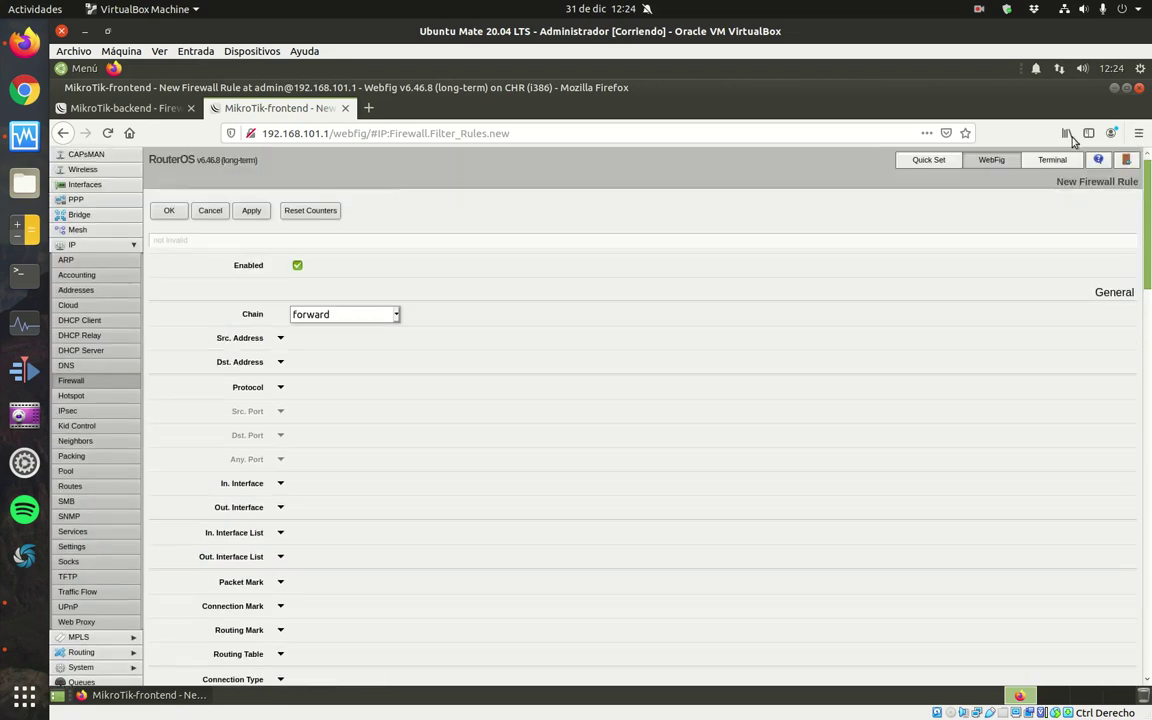
pyautogui.click(167, 209)
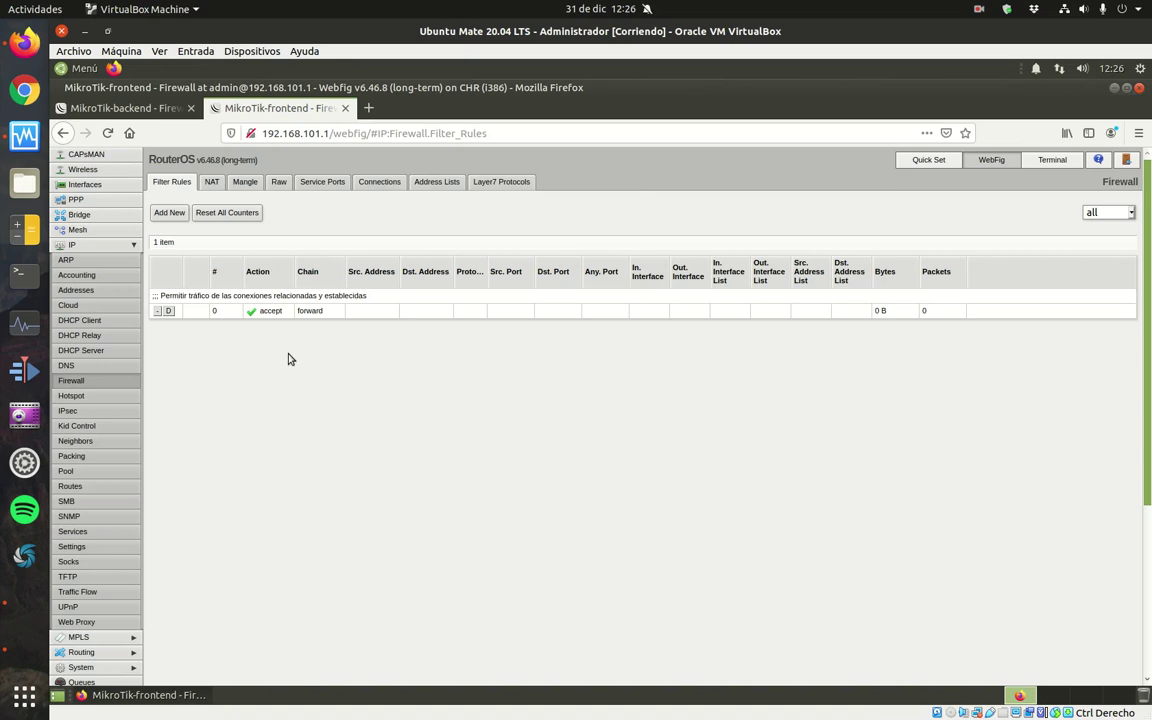
# Start a new filter rule with source 192.168.101.0/24 and destination 192.168.100.0/24.
pyautogui.click(169, 213)
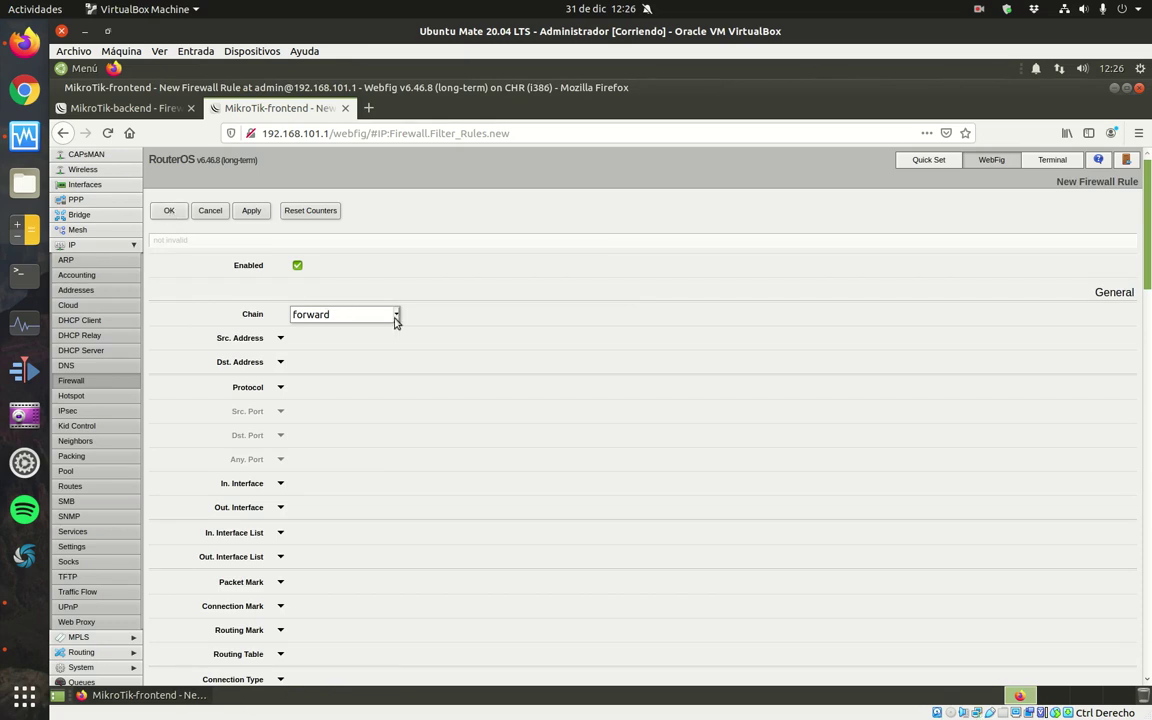
pyautogui.click(281, 338)
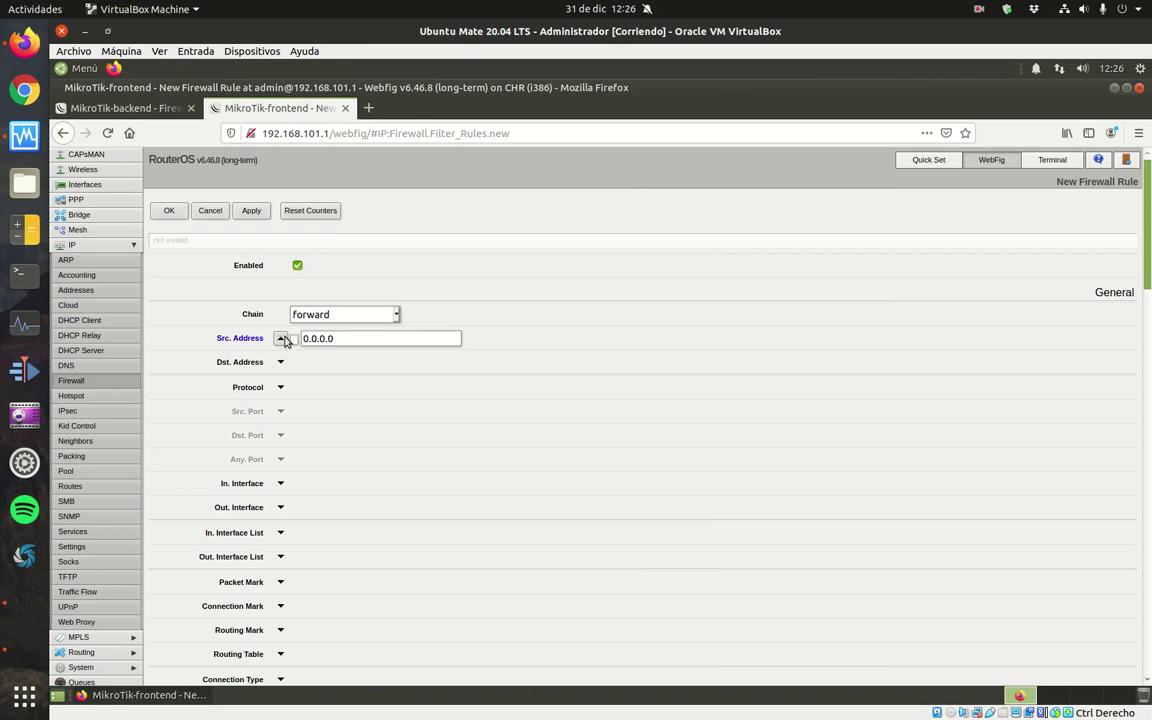
pyautogui.moveTo(352, 339); pyautogui.dragTo(290, 338)
pyautogui.write('192.168.100.0/24')
pyautogui.press('Left')
pyautogui.press('Left')
pyautogui.press('Left')
pyautogui.press('Left')
pyautogui.press('Left')
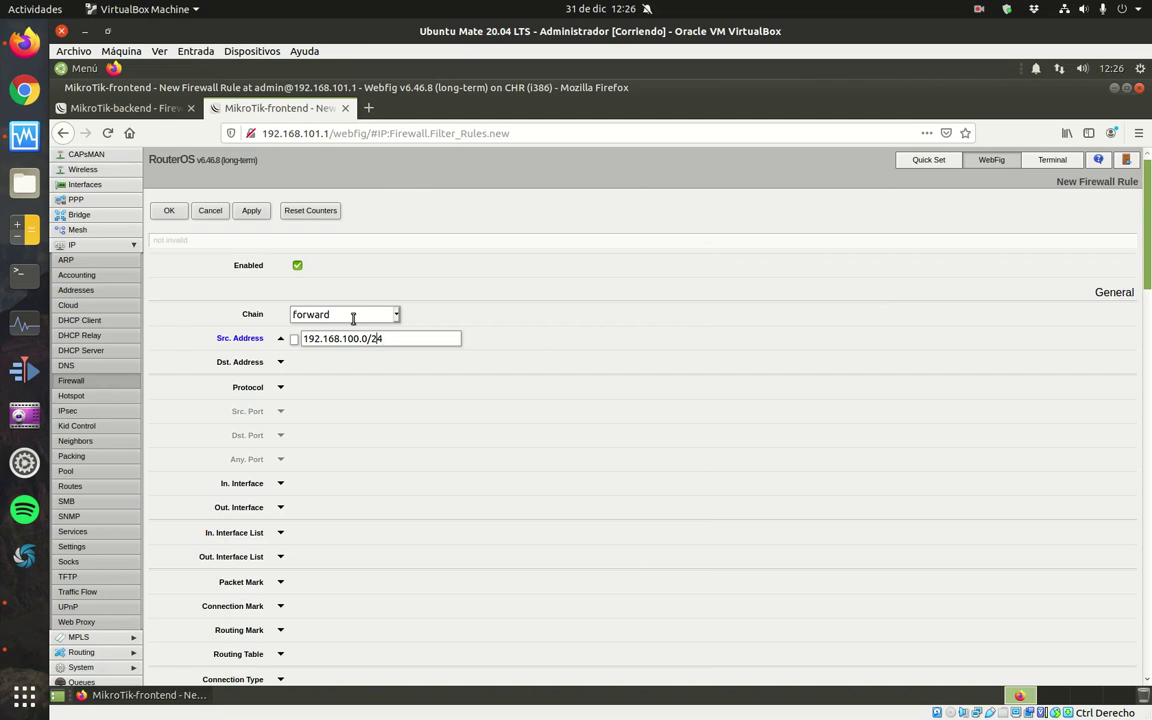
pyautogui.press('BackSpace')
pyautogui.write('1')
pyautogui.click(281, 362)
pyautogui.moveTo(334, 365); pyautogui.dragTo(281, 365)
pyautogui.write('192.168.100.0/24')
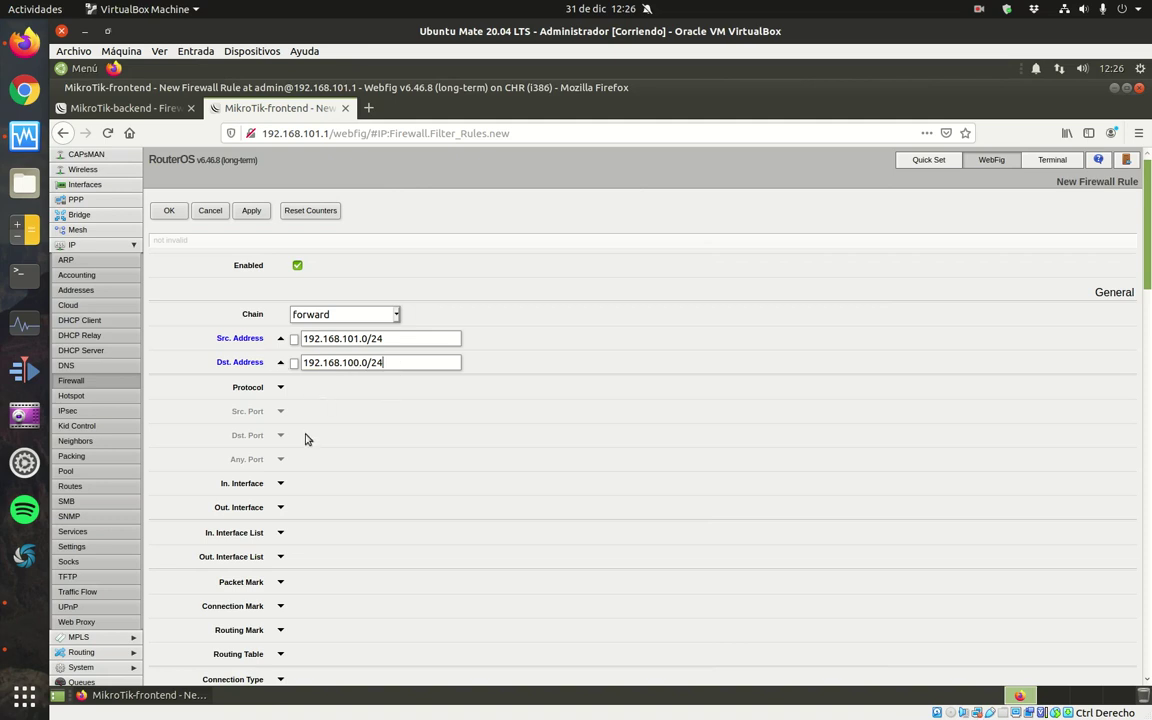
pyautogui.scroll(-2, 293, 398)
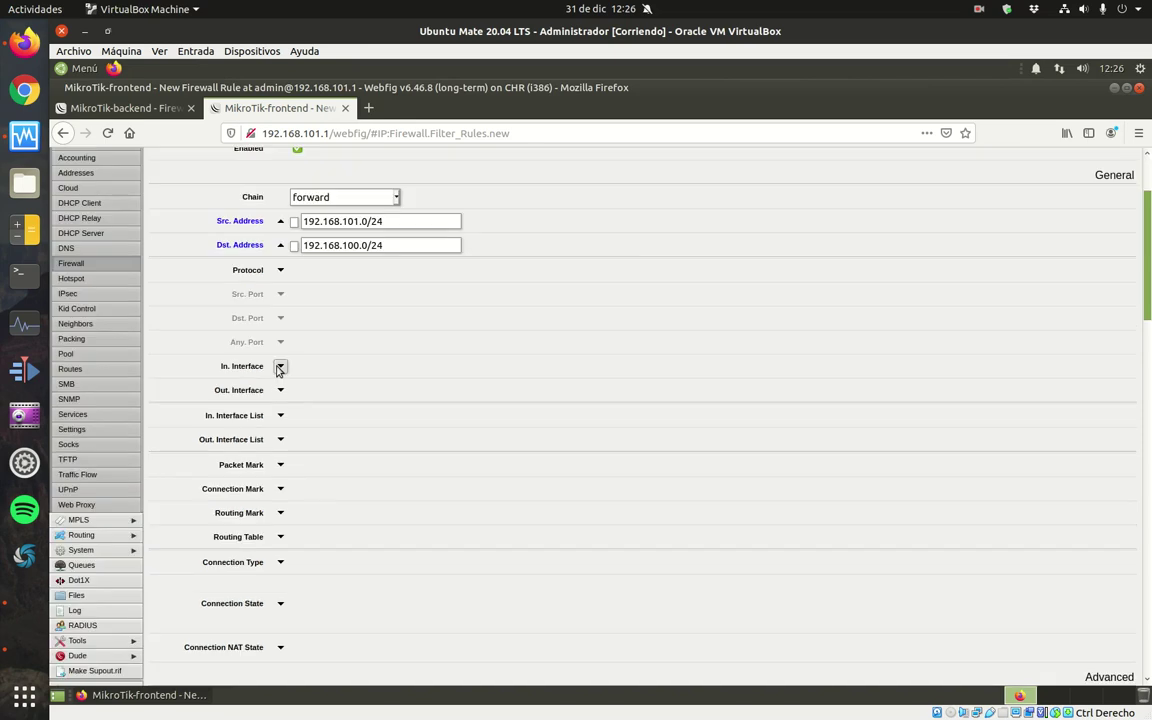
# Set both the incoming and outgoing interface to ether2.
pyautogui.click(280, 366)
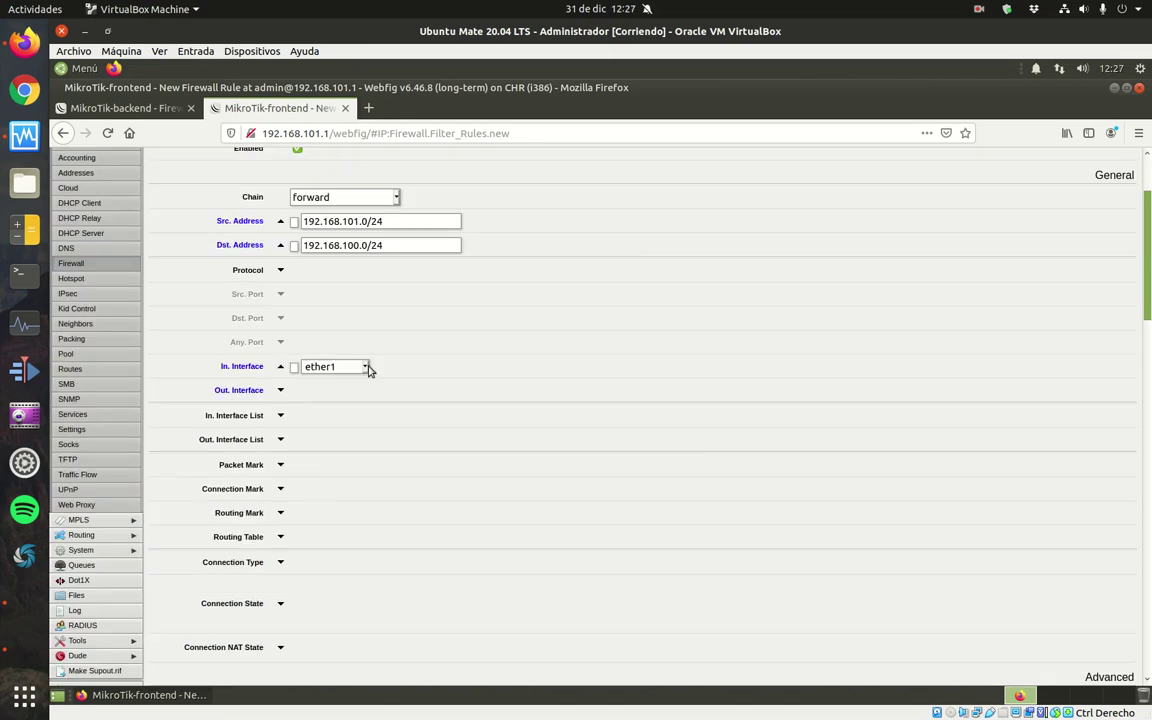
pyautogui.click(343, 368)
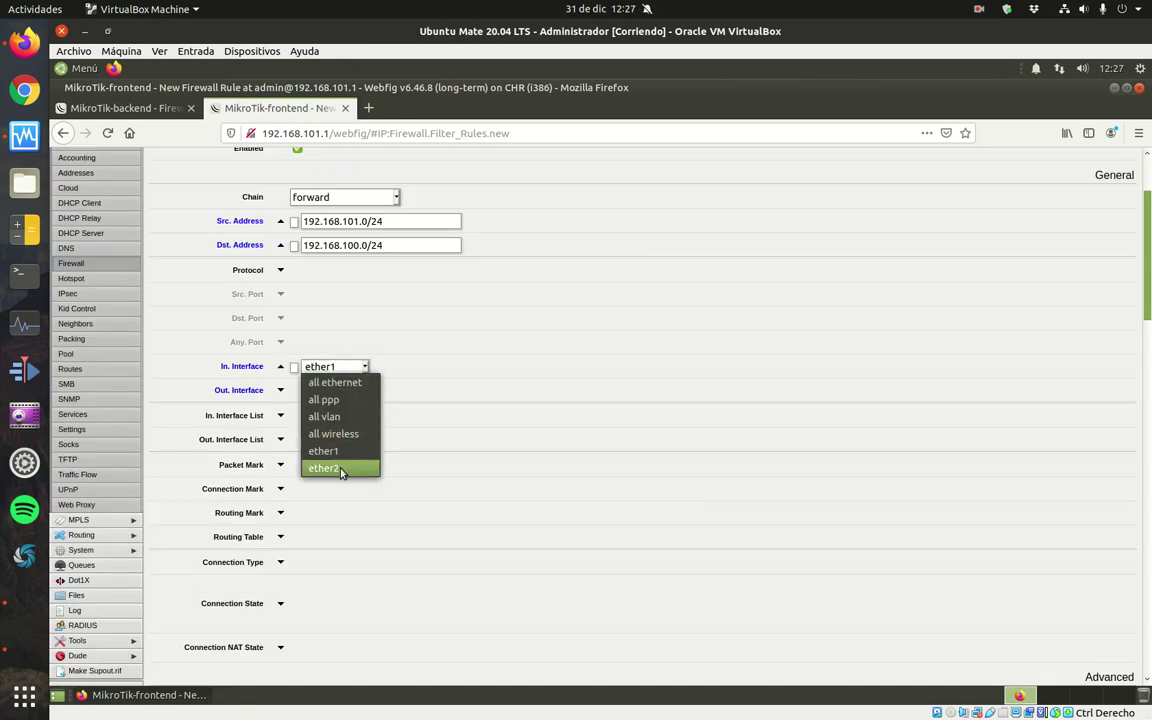
pyautogui.click(325, 468)
pyautogui.click(280, 390)
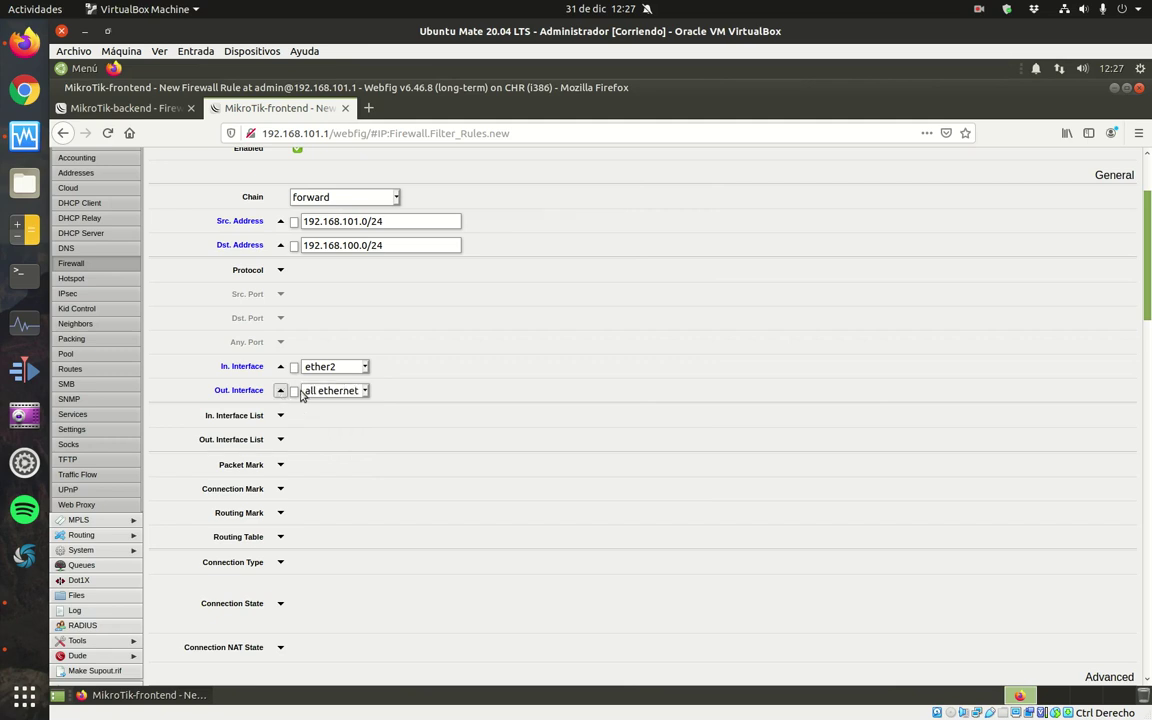
pyautogui.click(360, 391)
pyautogui.click(351, 492)
# Comment 'Permitir tráfico desde DMZ a Red interna (el filtrado lo hará el router backend)' and save.
pyautogui.scroll(-10, 1146, 299)
pyautogui.scroll(-5, 1146, 299)
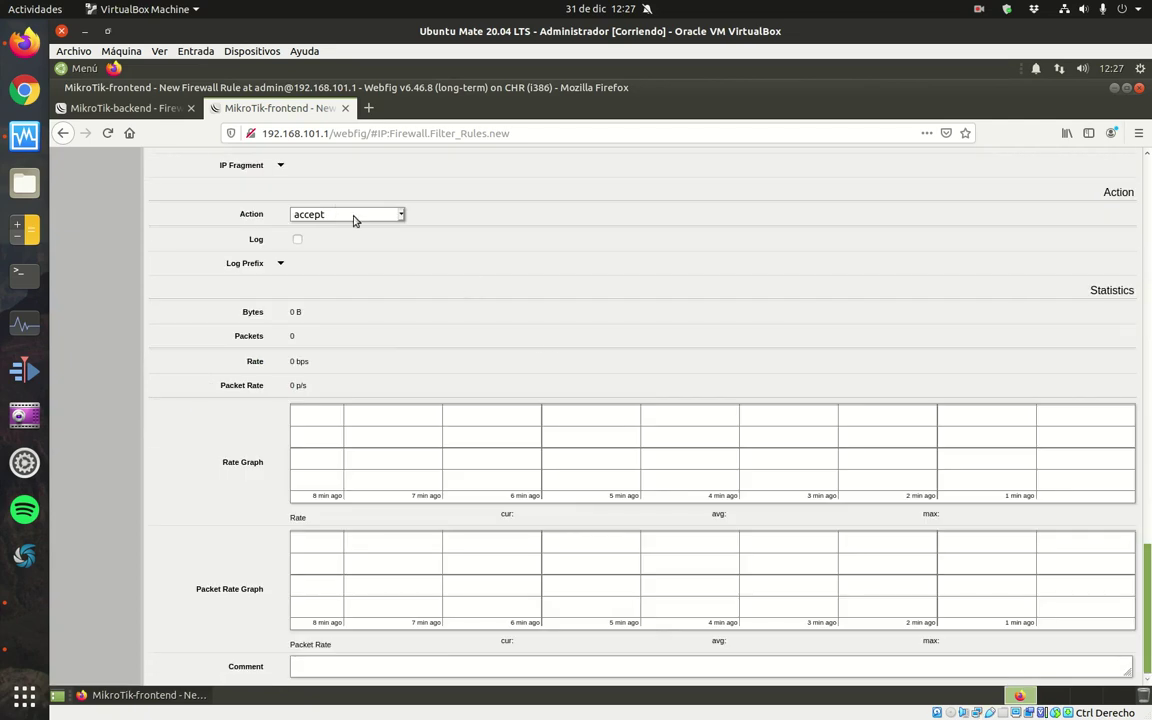
pyautogui.click(315, 661)
pyautogui.write('Permitir tráfico des')
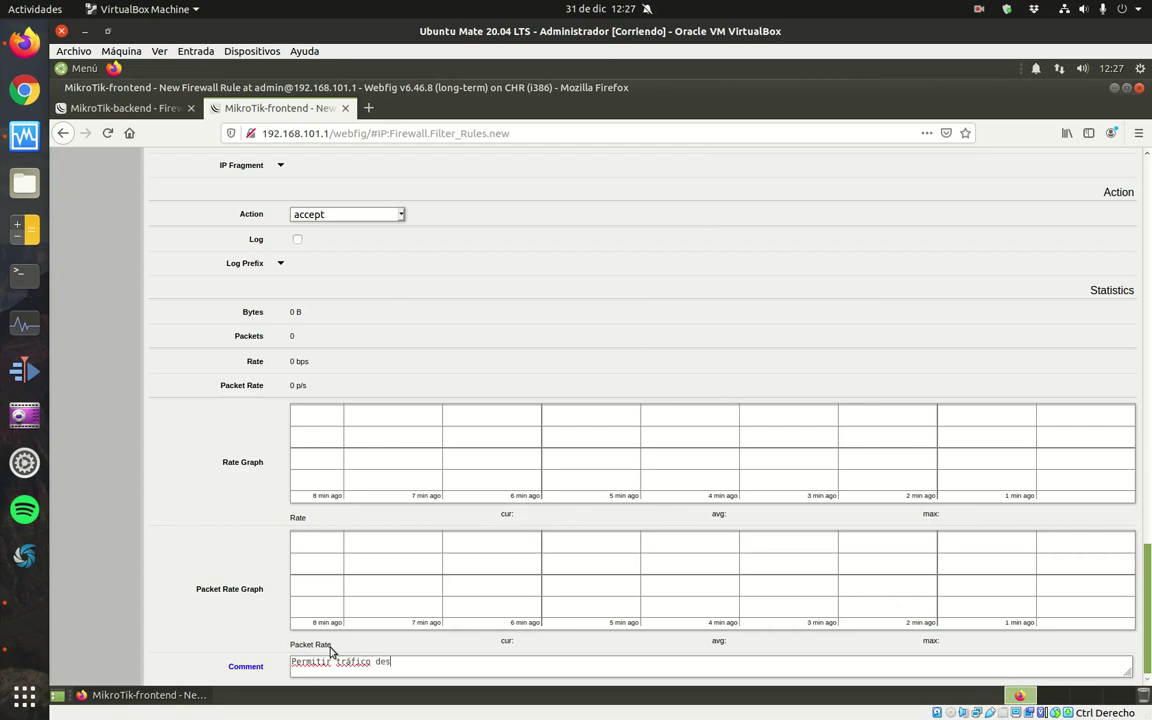
pyautogui.write('de DMZ a Red interna (el filtrado lo hará el router backend)')
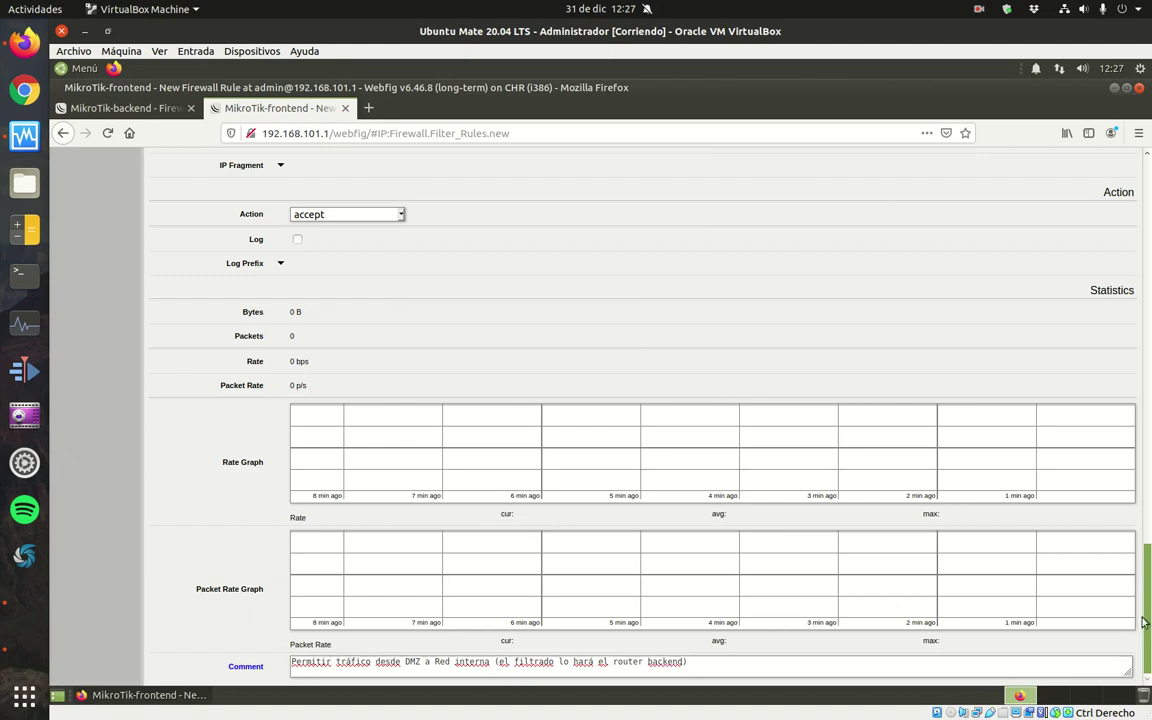
pyautogui.scroll(15, 452, 195)
pyautogui.click(169, 212)
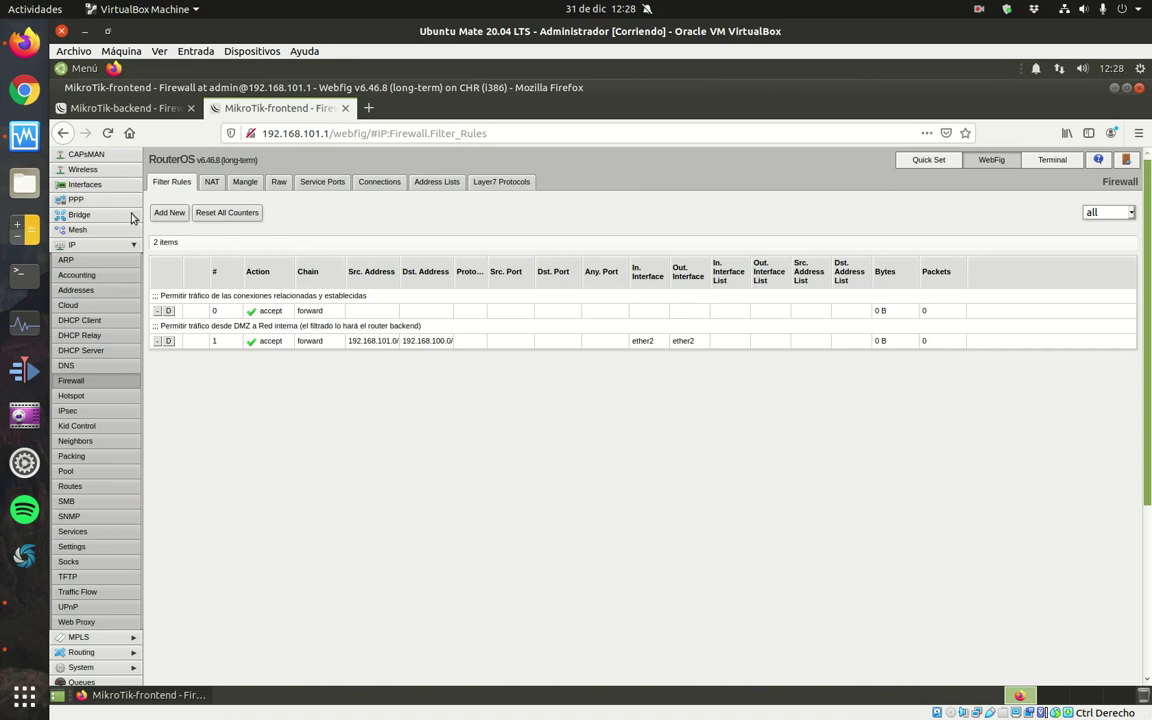
# Start a new filter rule with incoming interface ether2 and outgoing interface ether1.
pyautogui.click(168, 213)
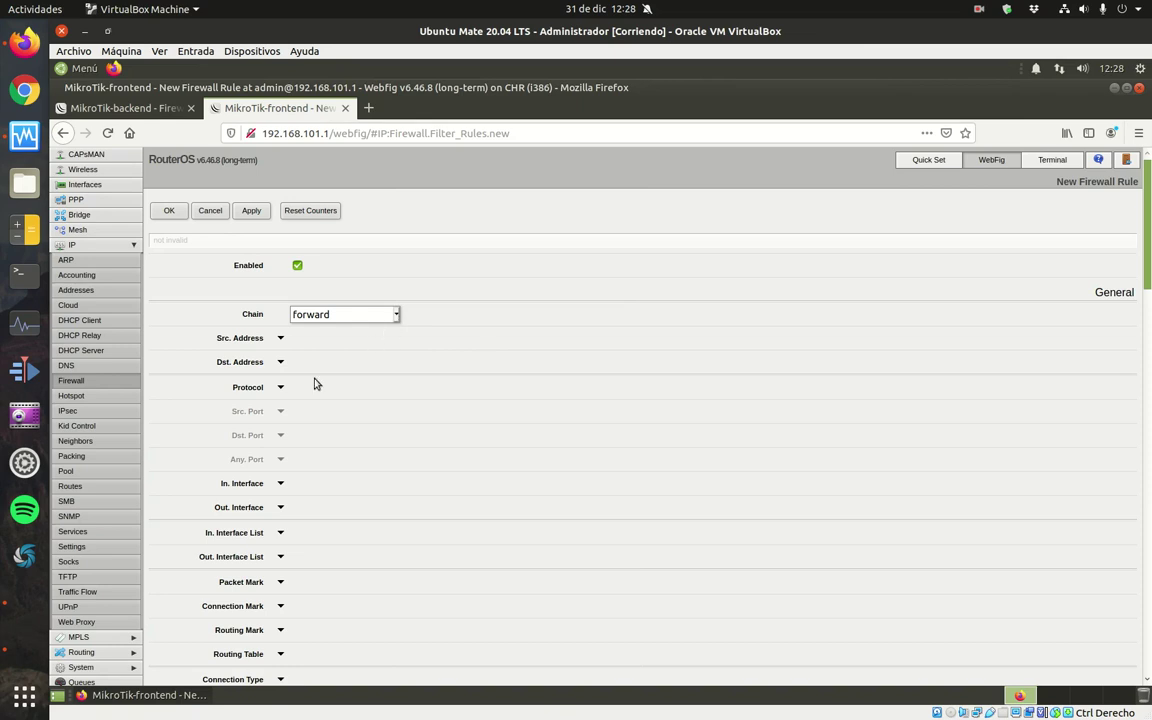
pyautogui.click(281, 484)
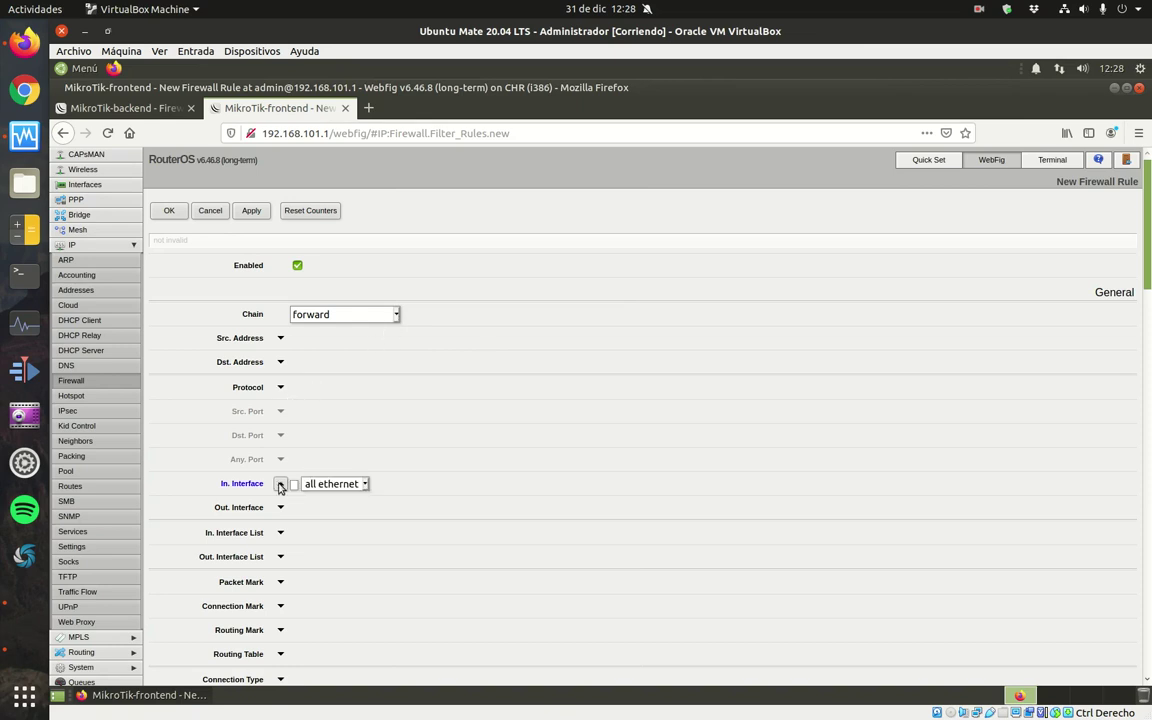
pyautogui.click(366, 485)
pyautogui.click(339, 588)
pyautogui.click(281, 508)
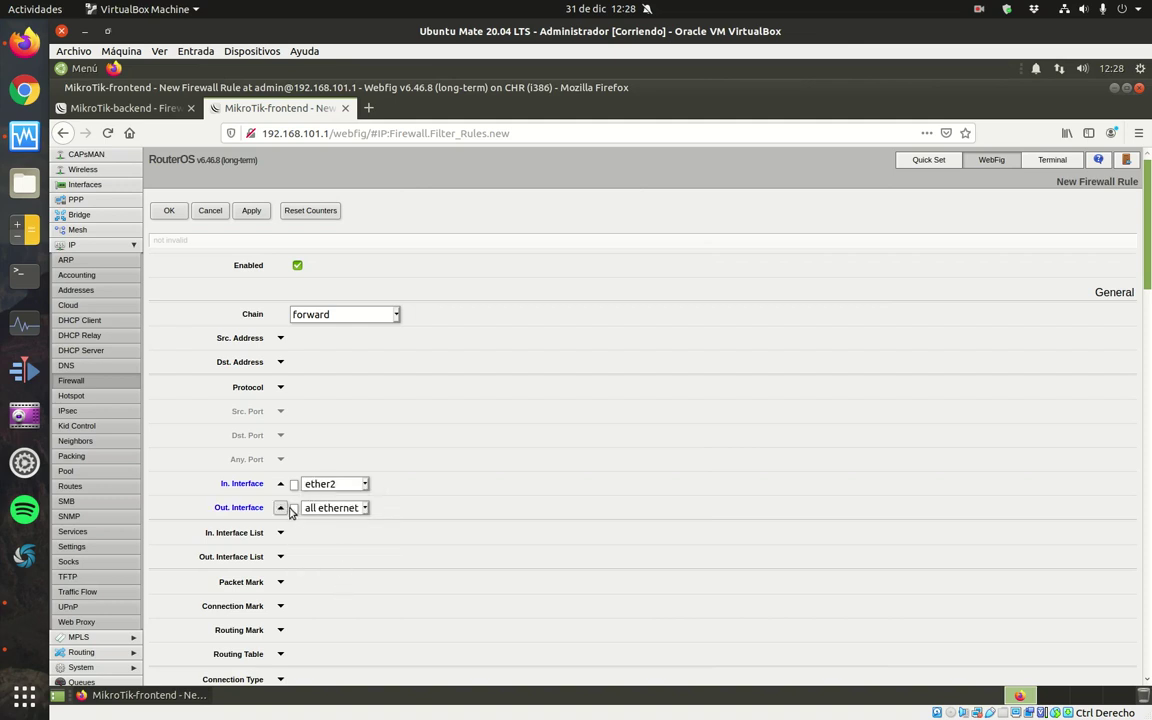
pyautogui.click(366, 509)
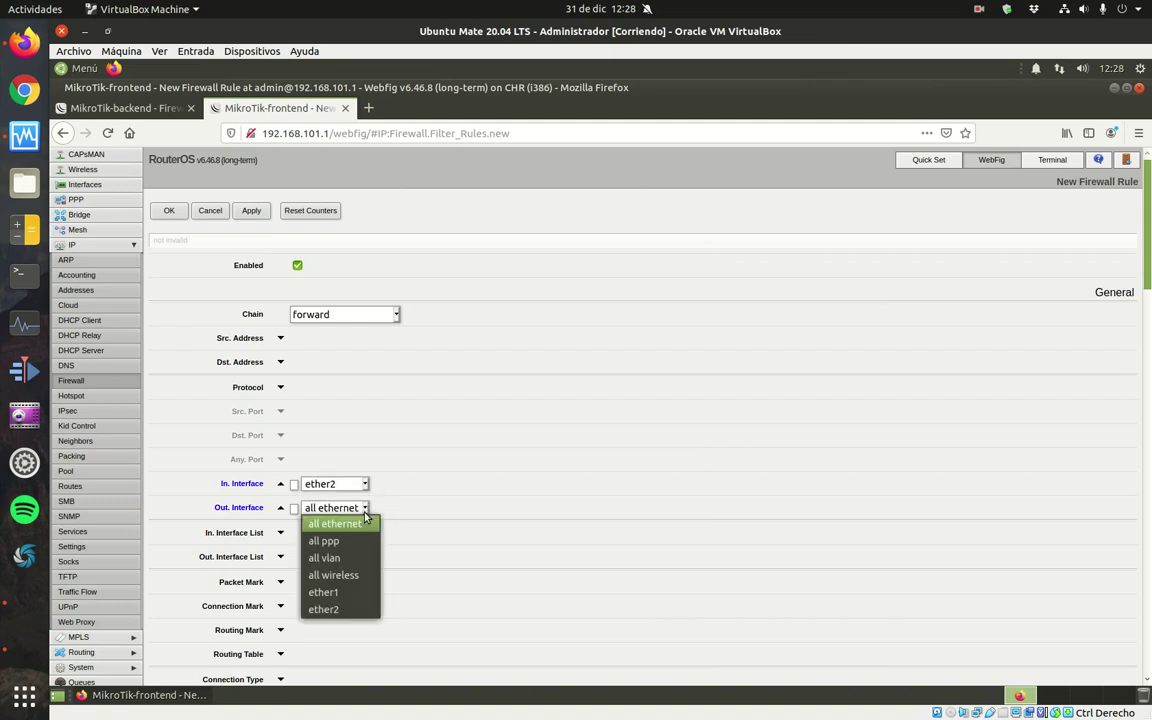
pyautogui.click(323, 593)
# Comment the rule 'Permitir tráfico a Internet desde DMZ y red interna' and save it.
pyautogui.scroll(-10, 1030, 222)
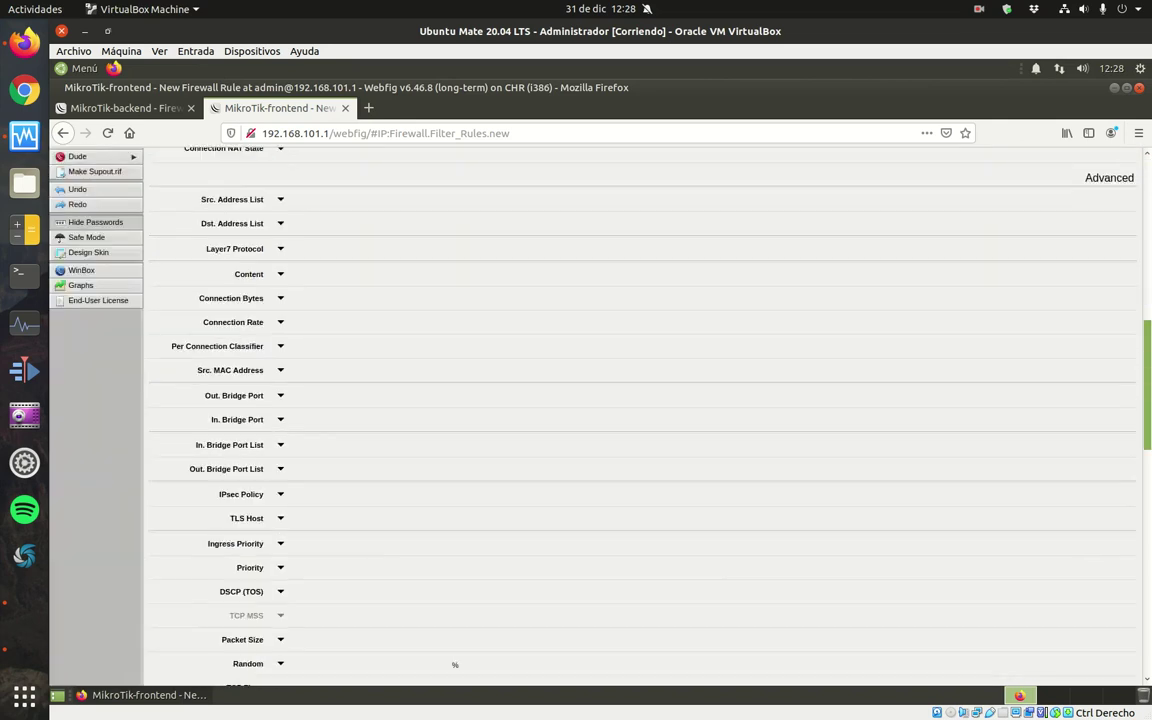
pyautogui.scroll(-15, 927, 492)
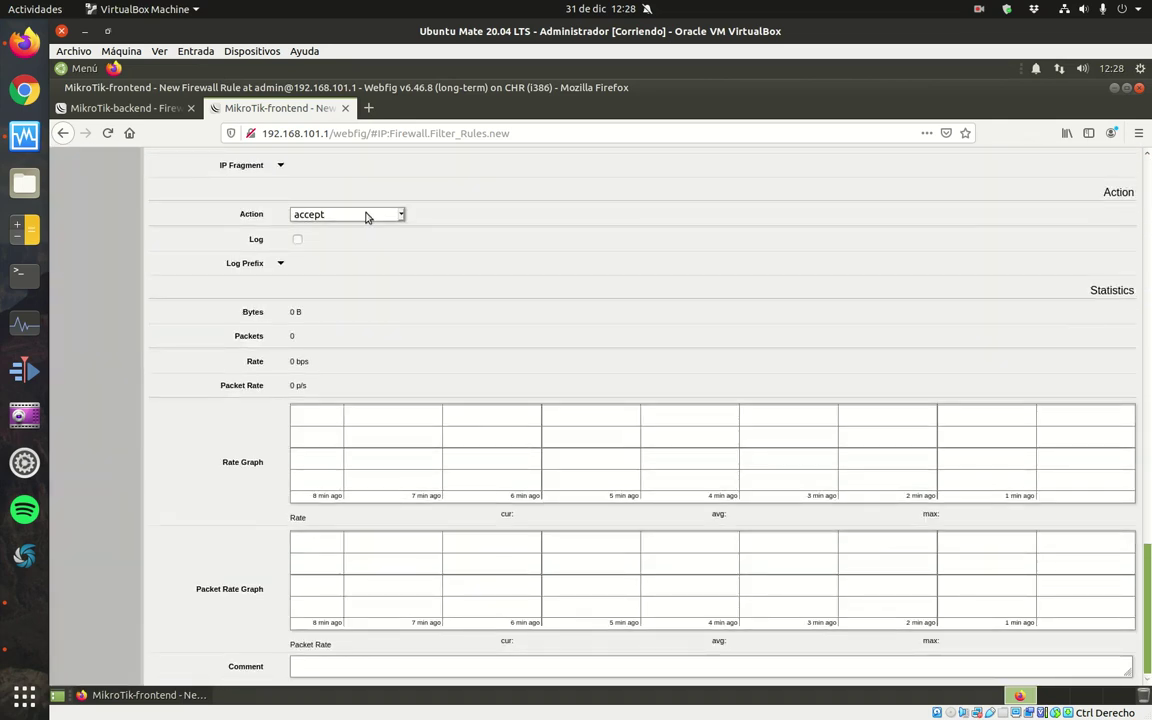
pyautogui.click(327, 662)
pyautogui.write('Permitir tráfico a')
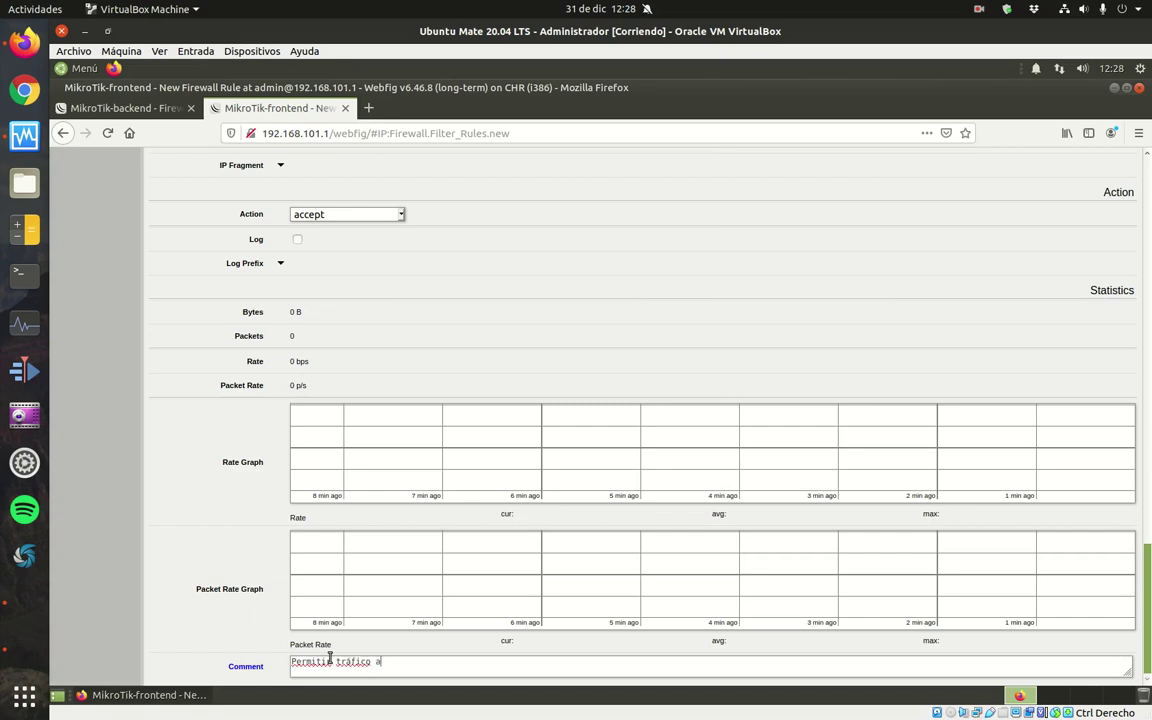
pyautogui.write(' Internet desde DMZ y red interna')
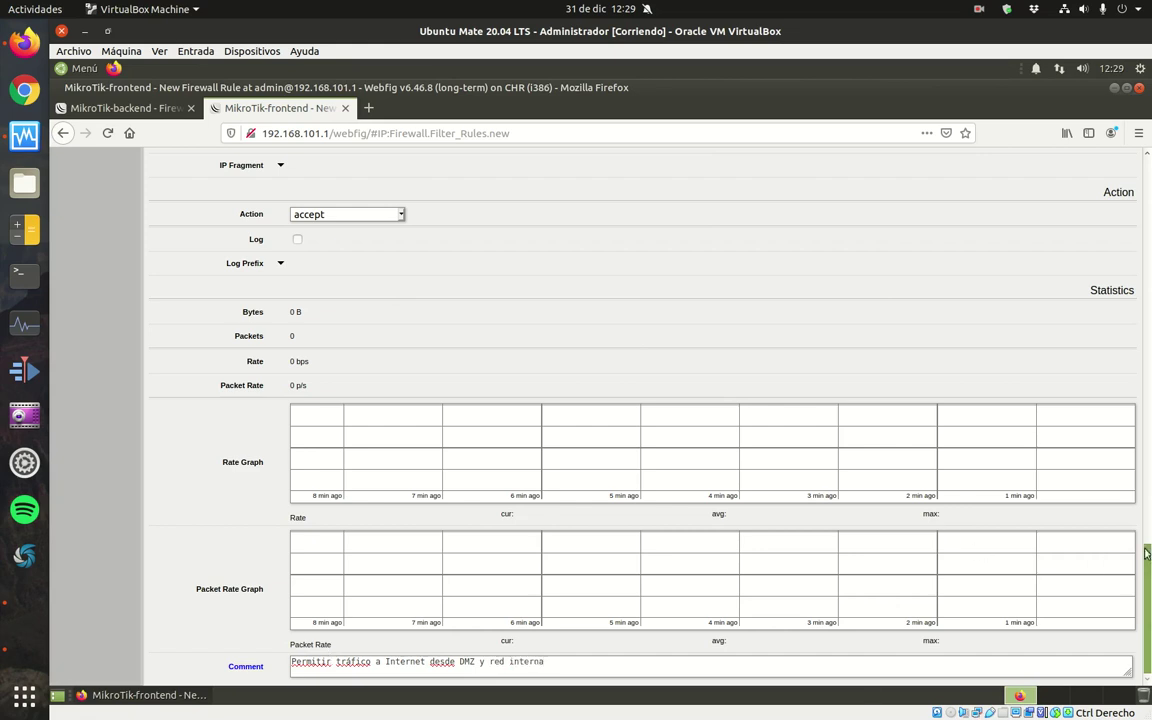
pyautogui.scroll(15, 1033, 465)
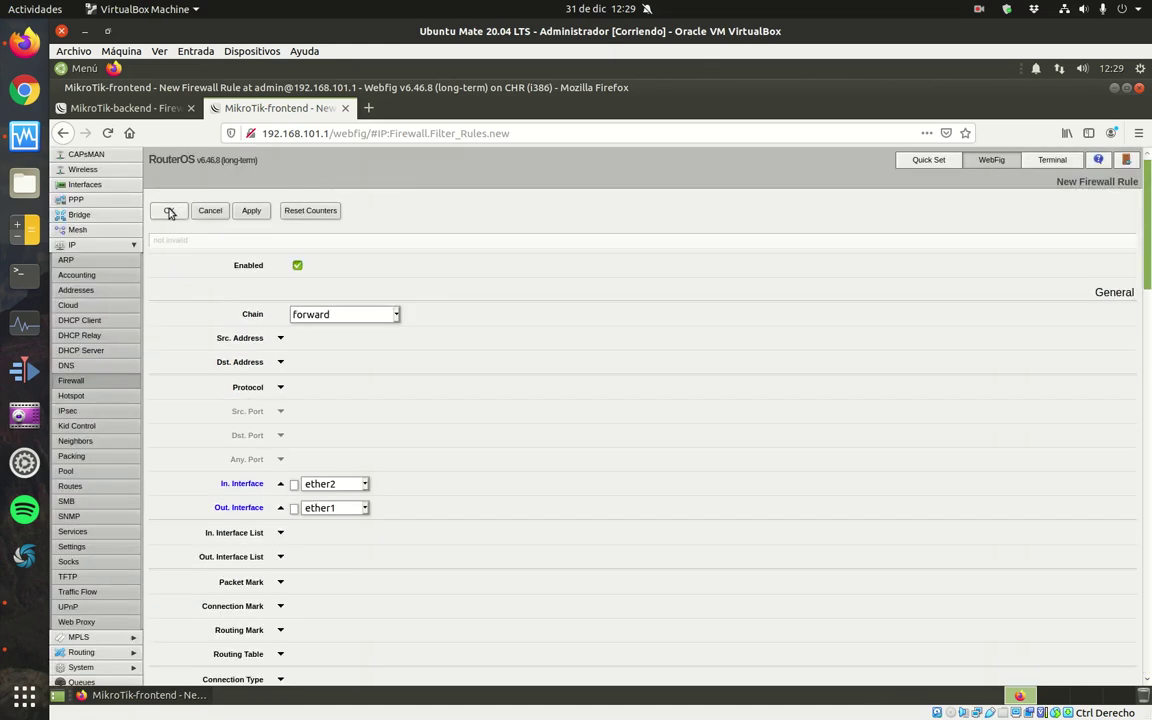
pyautogui.click(168, 210)
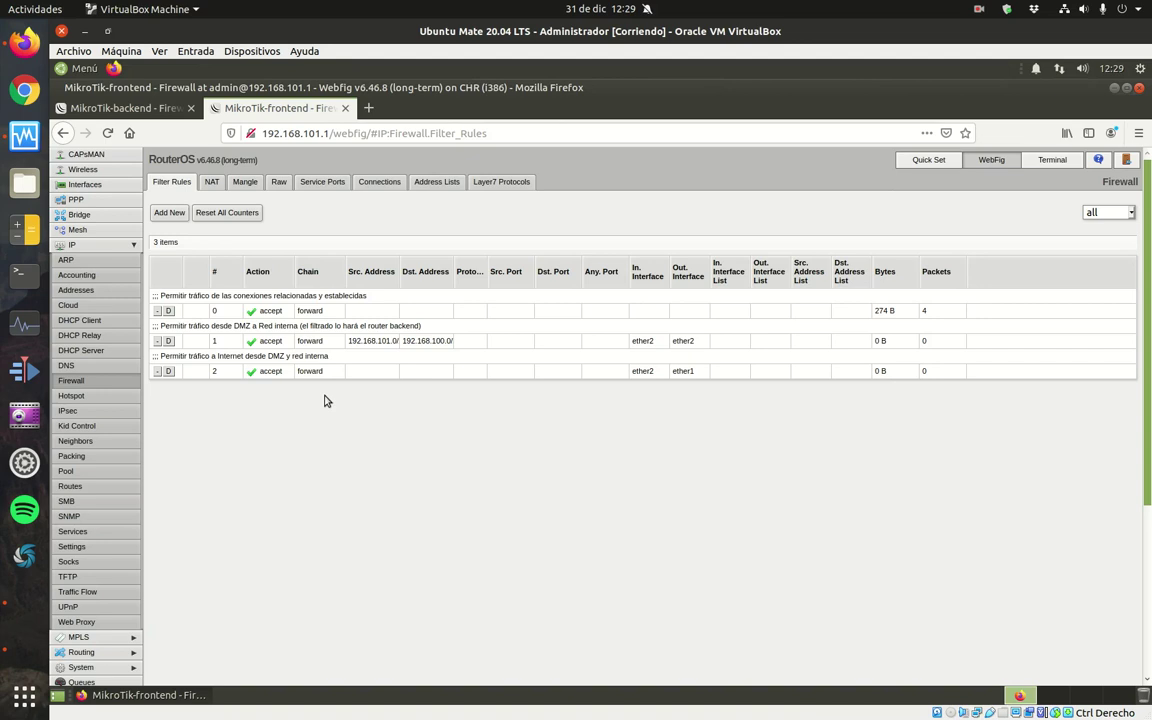
# Save a forward reject rule (icmp network unreachable) commented 'Acción por defecto tráfico FORWARD: rechazar'.
pyautogui.click(169, 212)
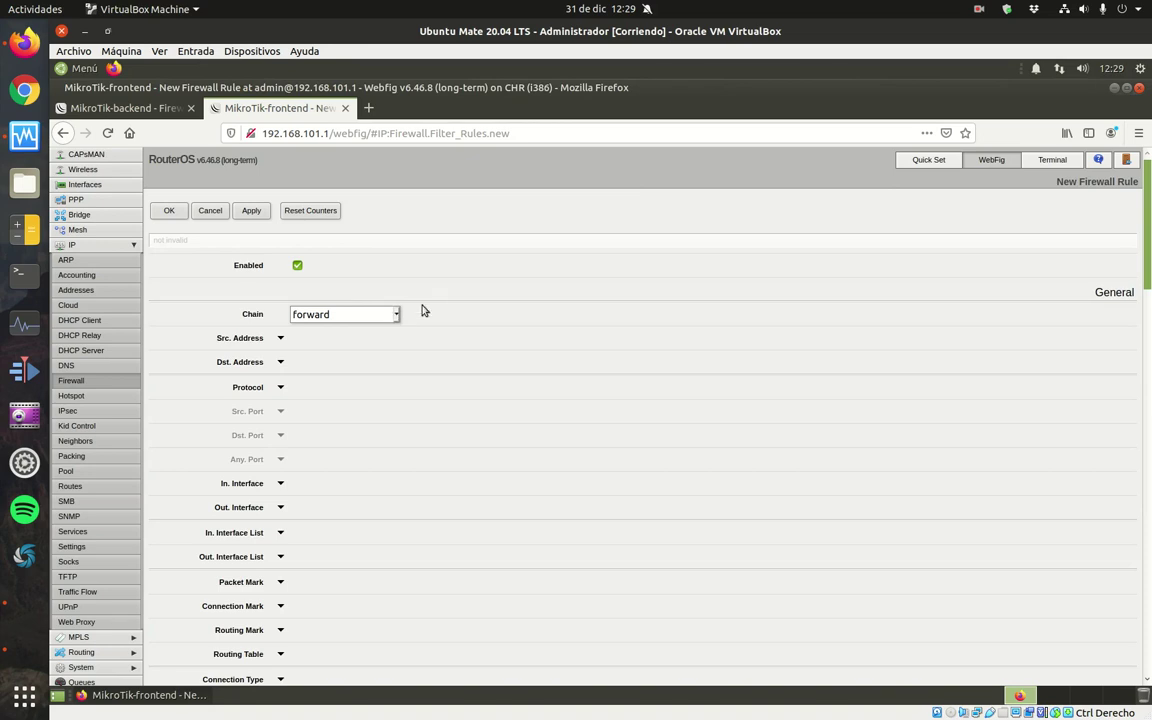
pyautogui.scroll(-15, 1033, 177)
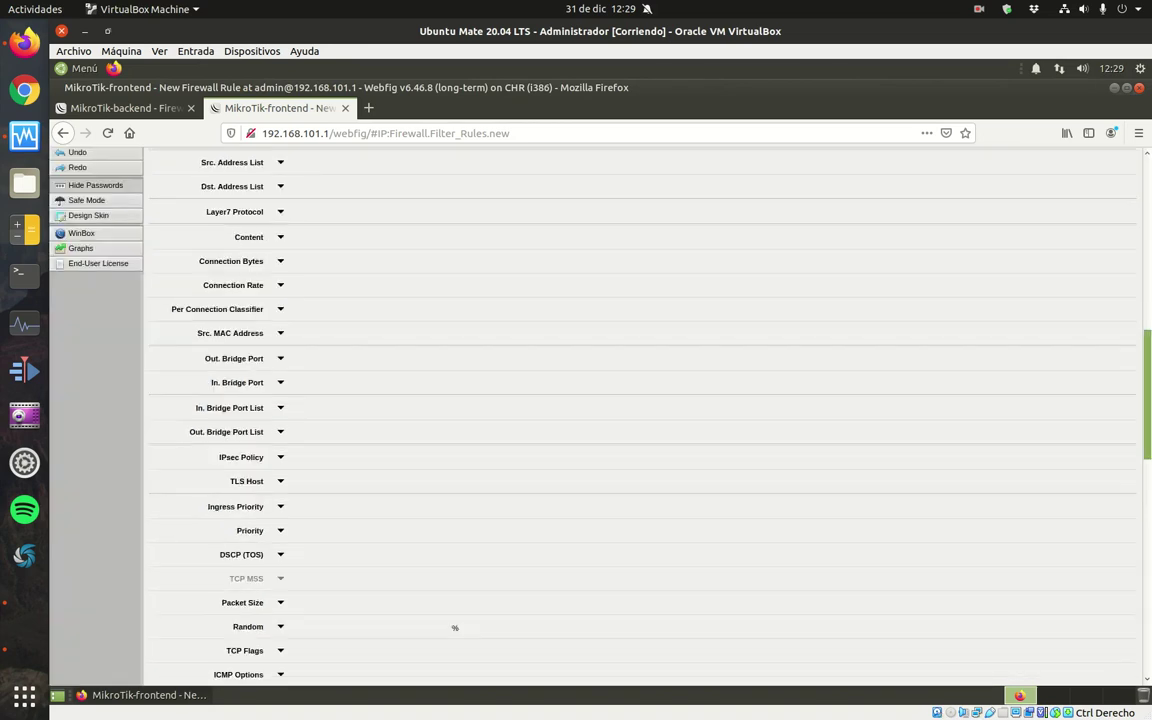
pyautogui.click(399, 214)
pyautogui.click(390, 368)
pyautogui.scroll(-1, 425, 629)
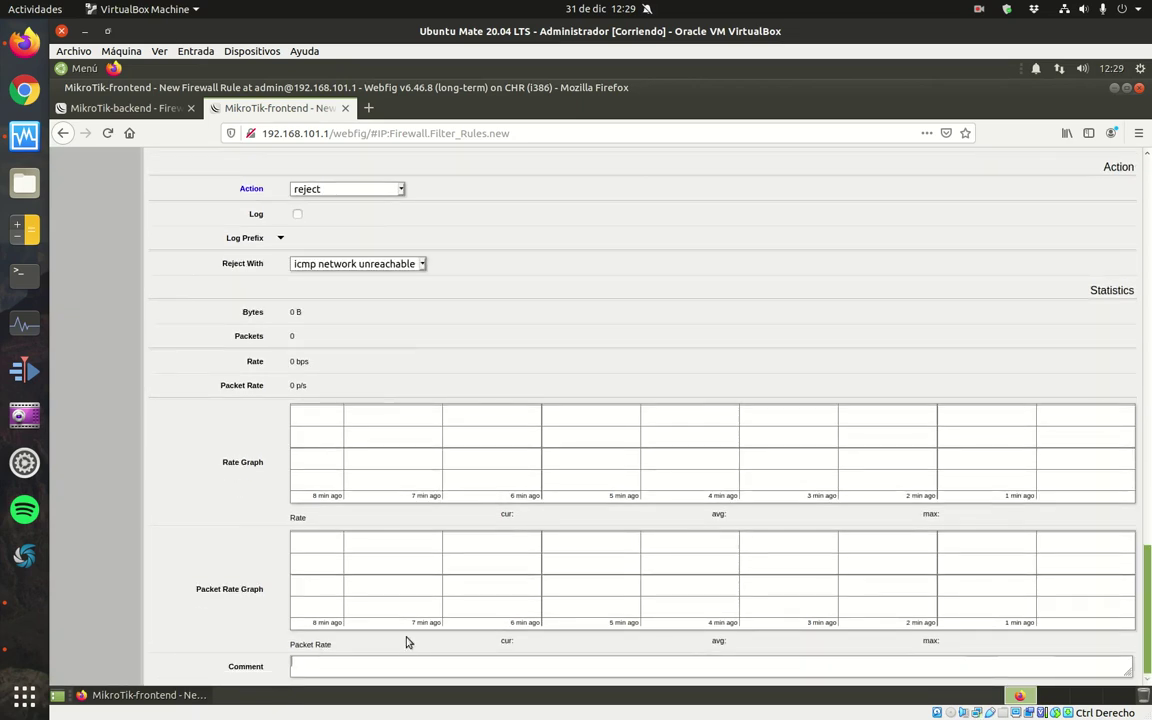
pyautogui.write('Acción por defecto tr')
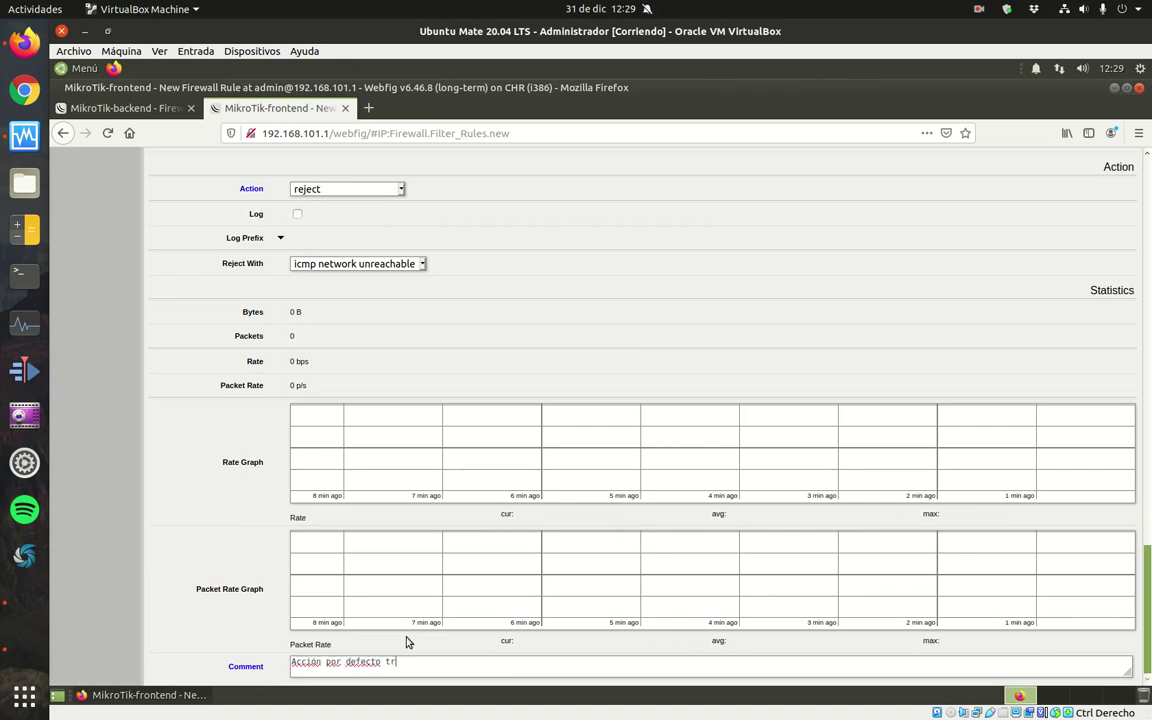
pyautogui.write('áfico FORWA')
pyautogui.write(': rechazar')
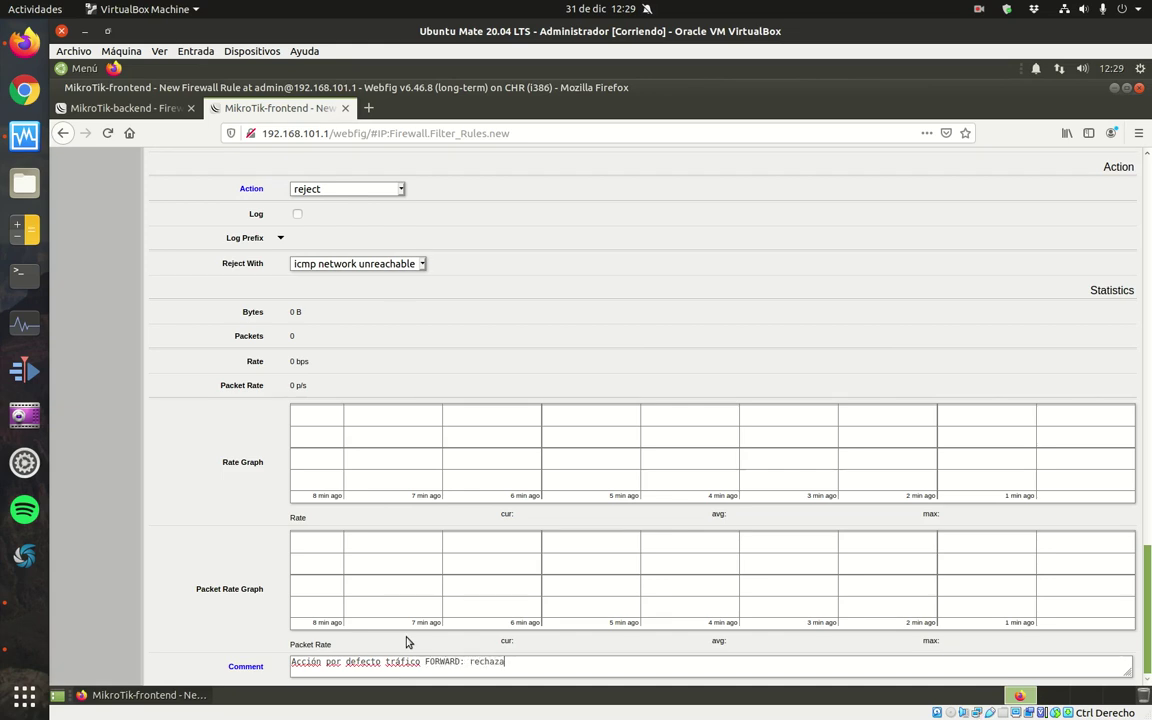
pyautogui.scroll(15, 1143, 576)
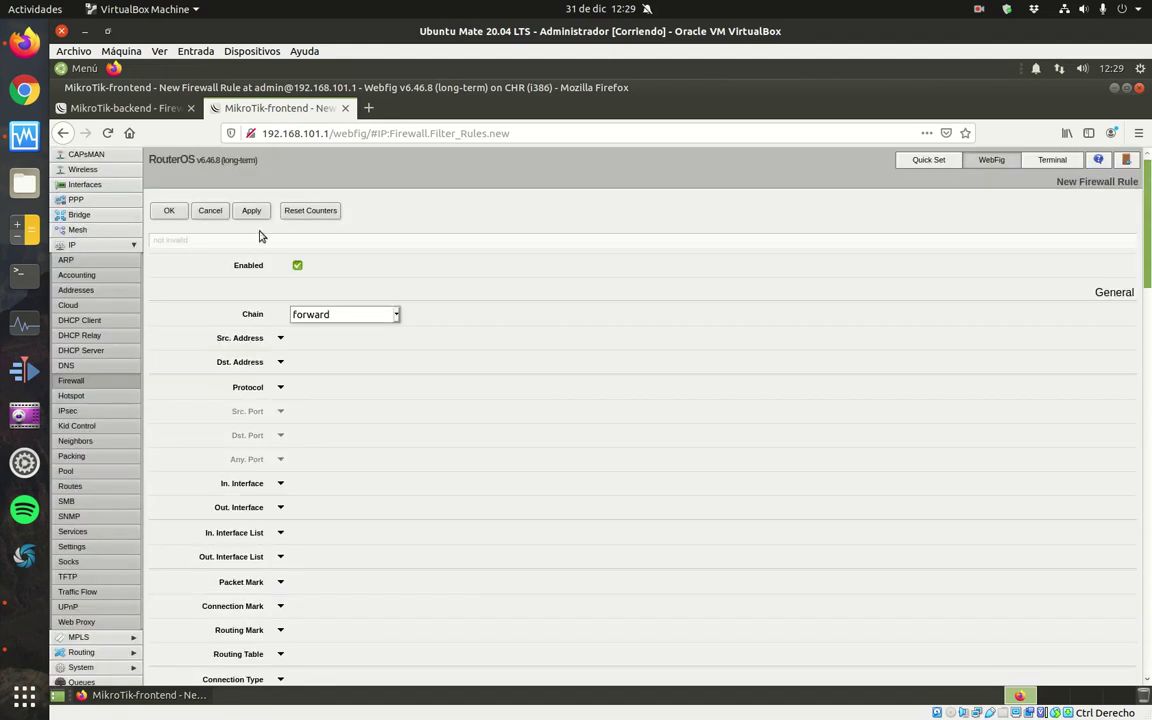
pyautogui.click(165, 208)
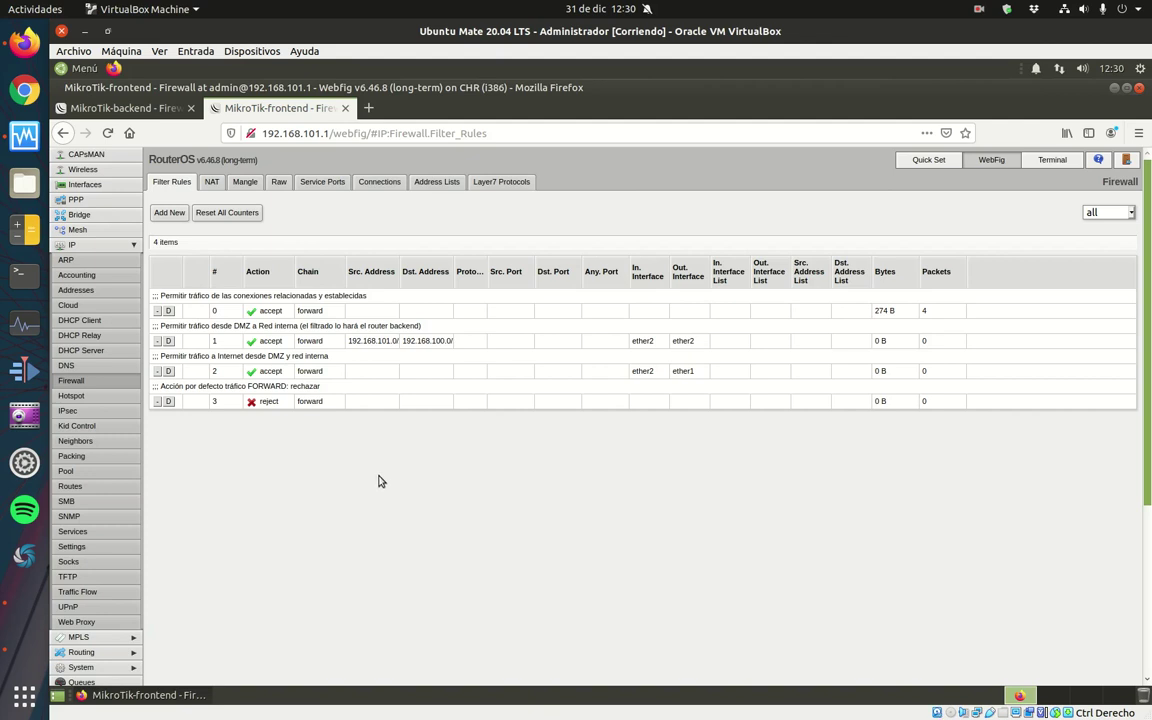
# Start a new input-chain rule matching established and related connection states.
pyautogui.click(170, 212)
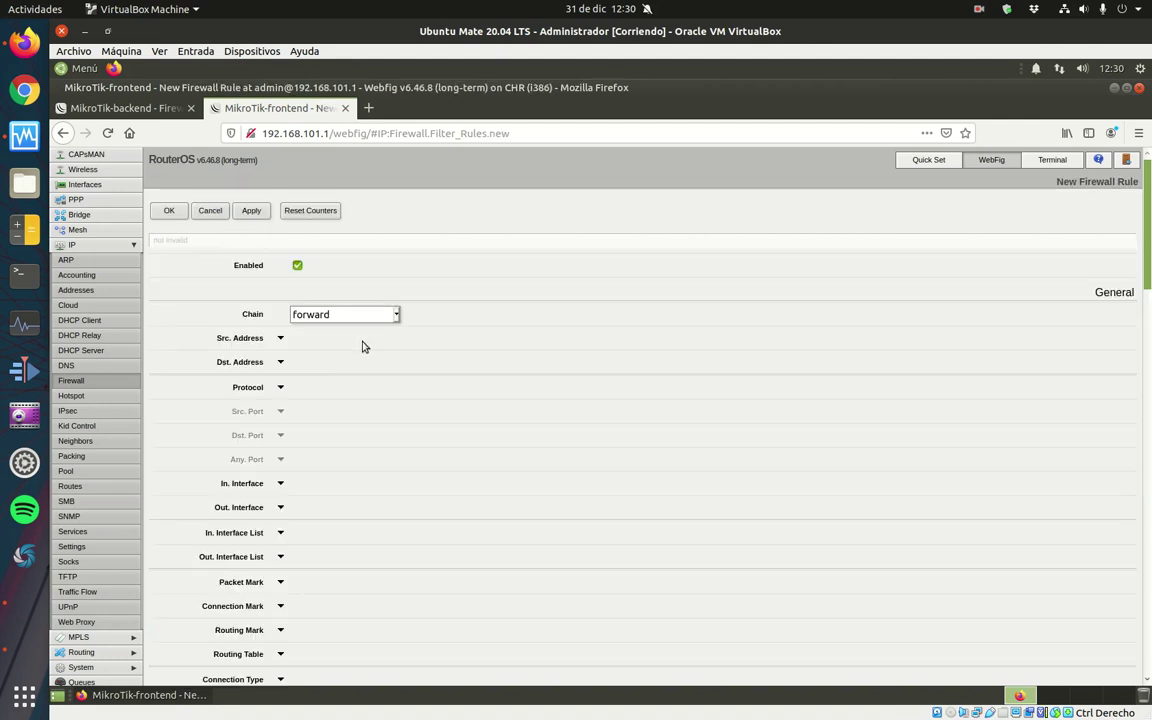
pyautogui.click(374, 316)
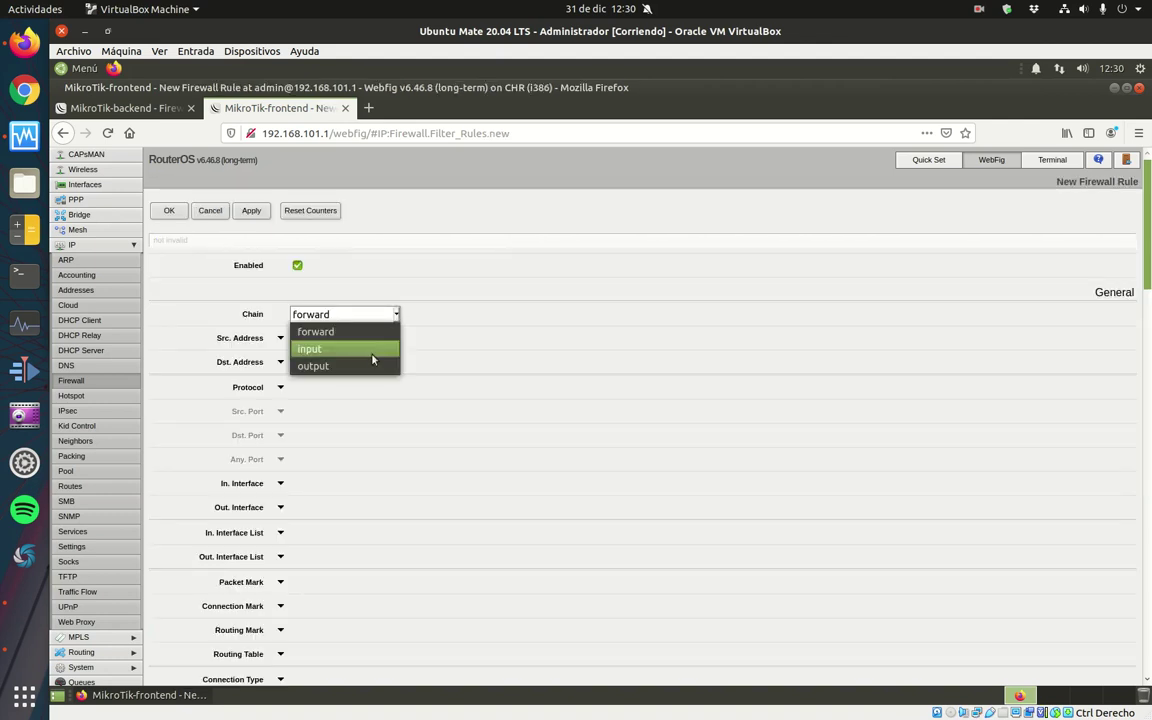
pyautogui.click(373, 356)
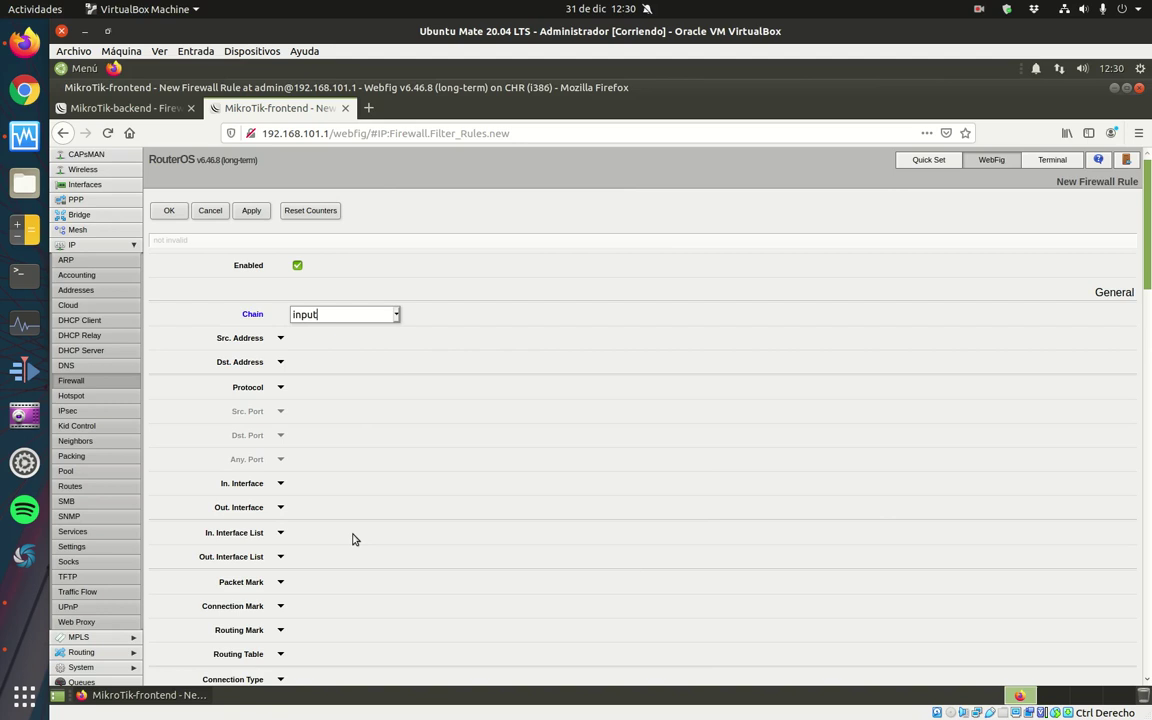
pyautogui.scroll(-5, 352, 535)
pyautogui.click(281, 450)
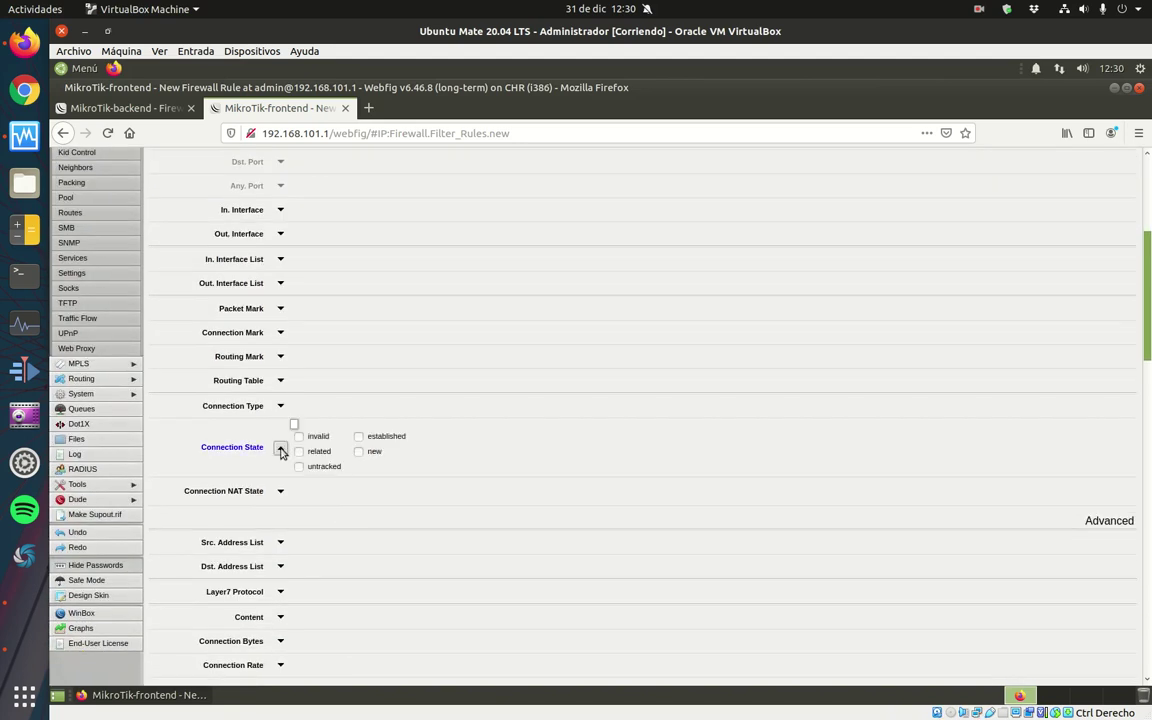
pyautogui.click(299, 451)
pyautogui.click(359, 436)
# Comment the rule 'Permitir tráfico conexiones establecidas y relacionadas' and save it.
pyautogui.scroll(-15, 453, 398)
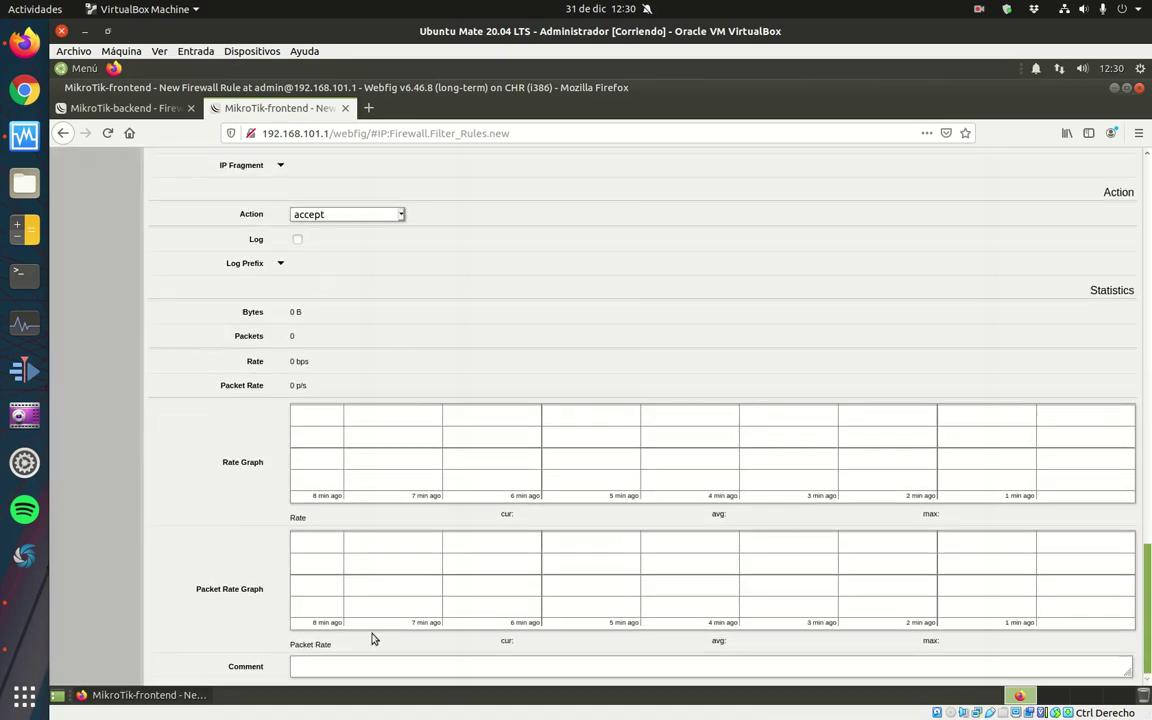
pyautogui.click(362, 662)
pyautogui.write('Permitir tráfico')
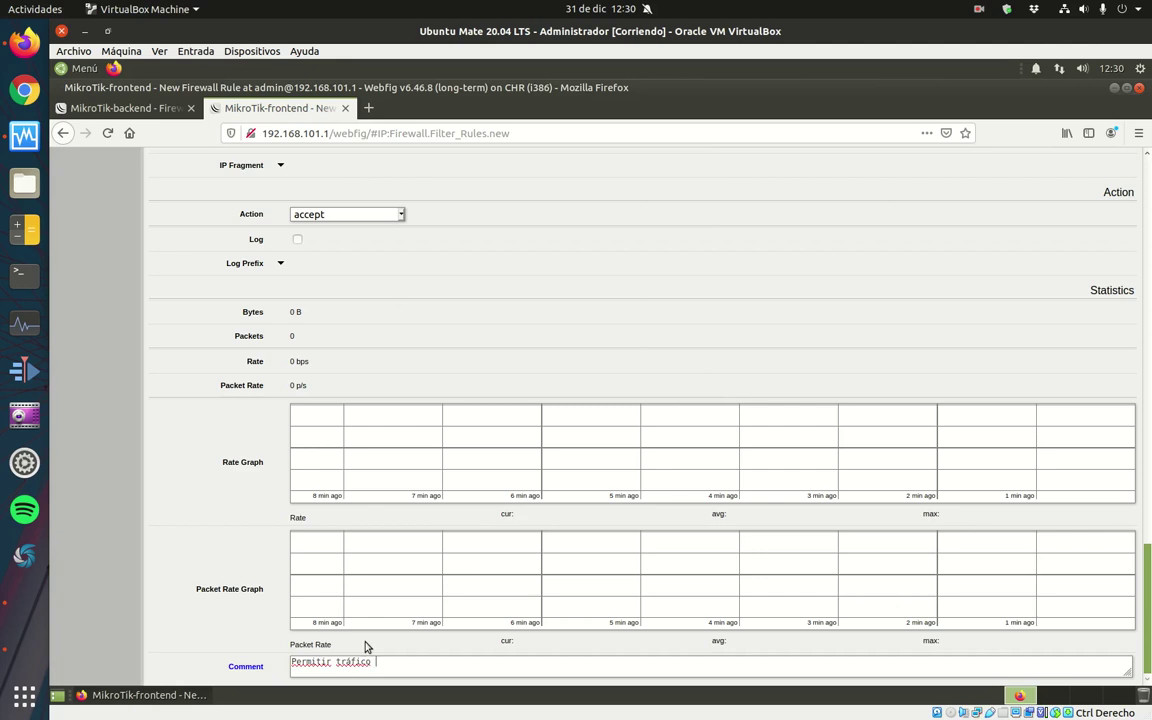
pyautogui.write(' conexiones estableci')
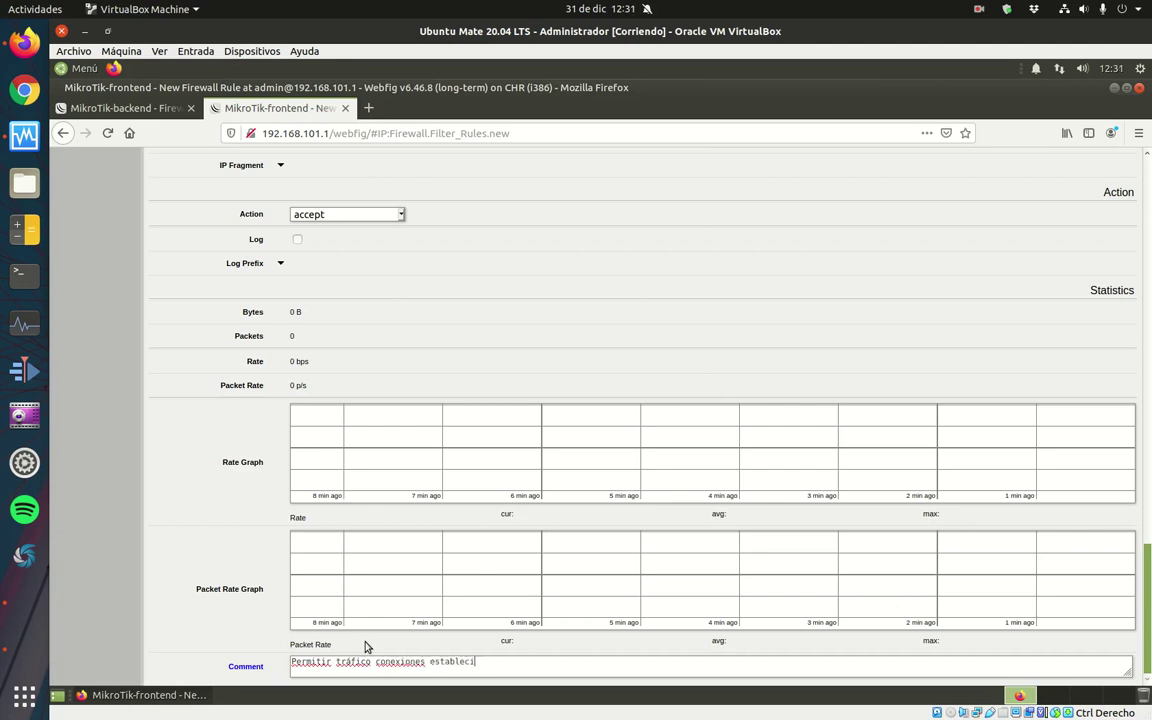
pyautogui.write('das y relacionadas')
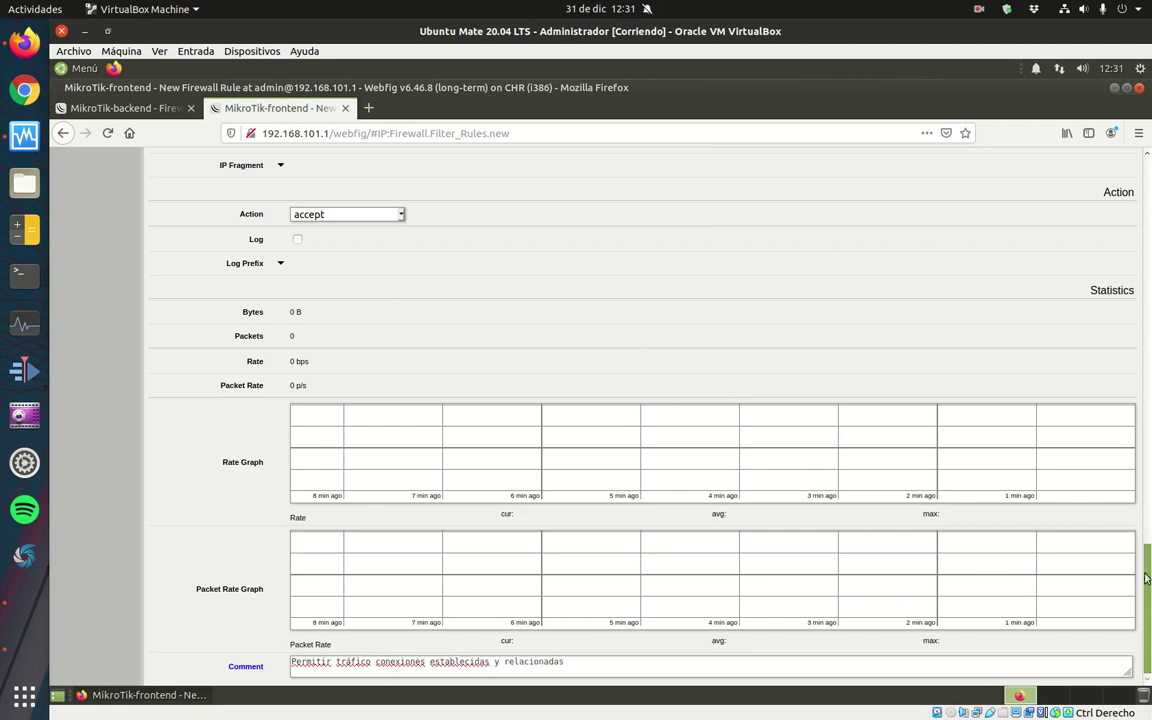
pyautogui.scroll(15, 1033, 520)
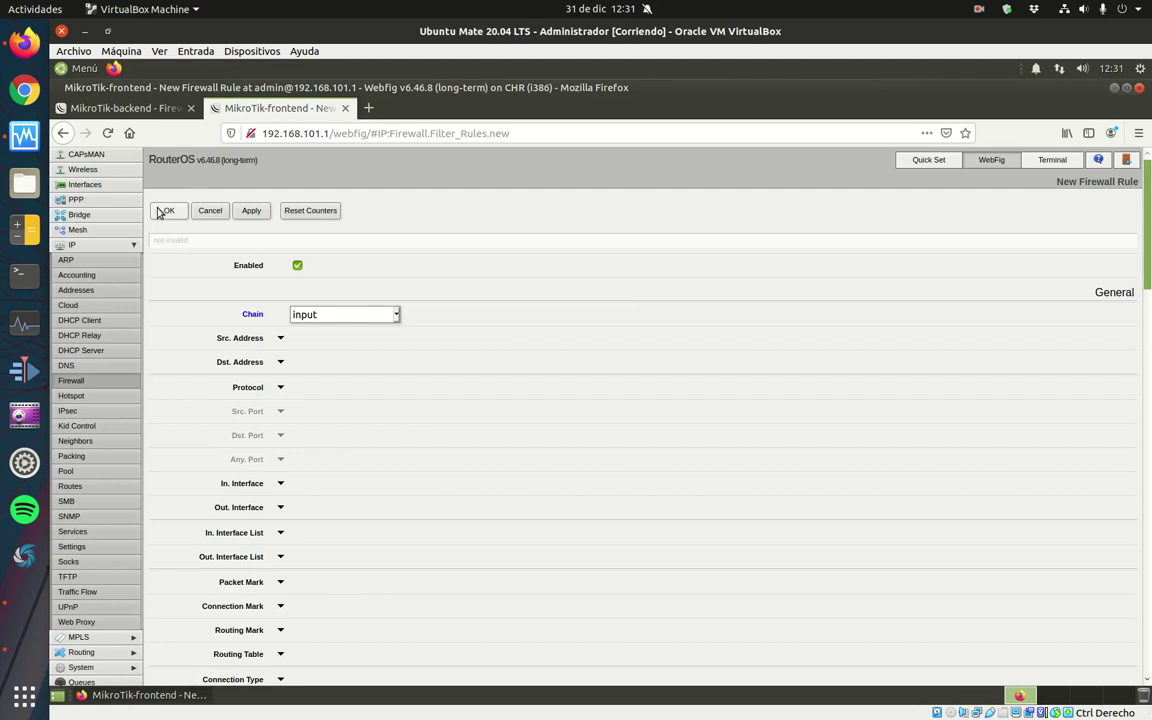
pyautogui.click(160, 211)
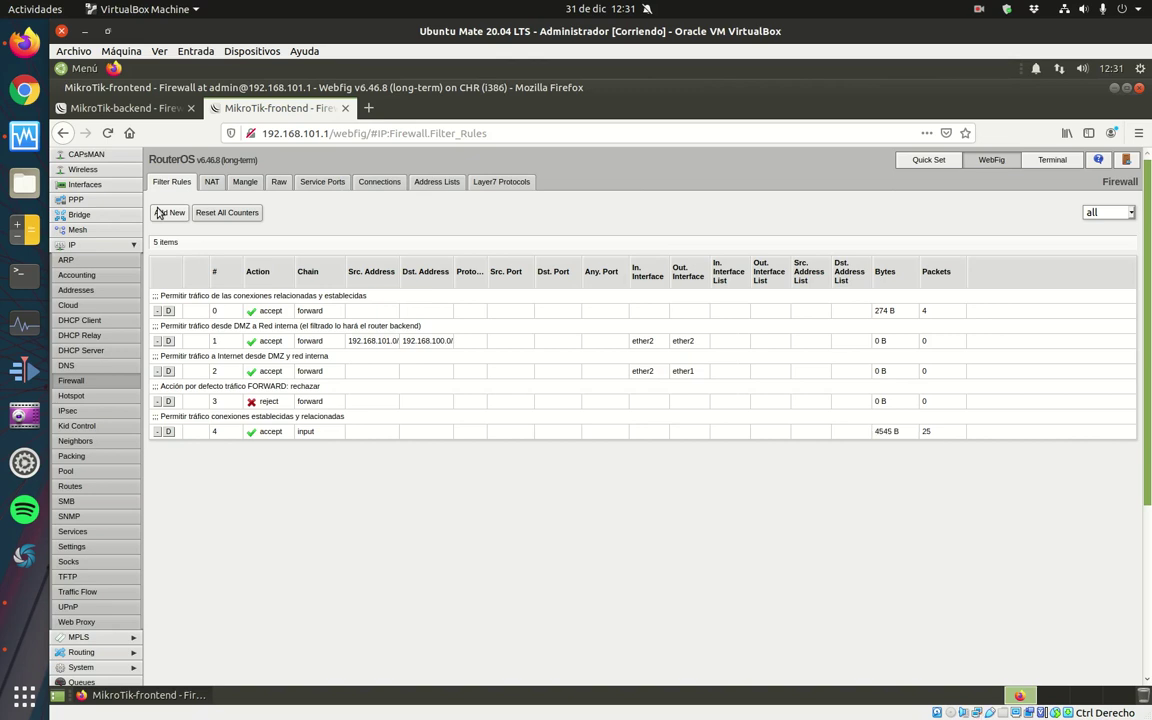
# Start a new input-chain rule with source address 192.168.100.100.
pyautogui.click(160, 212)
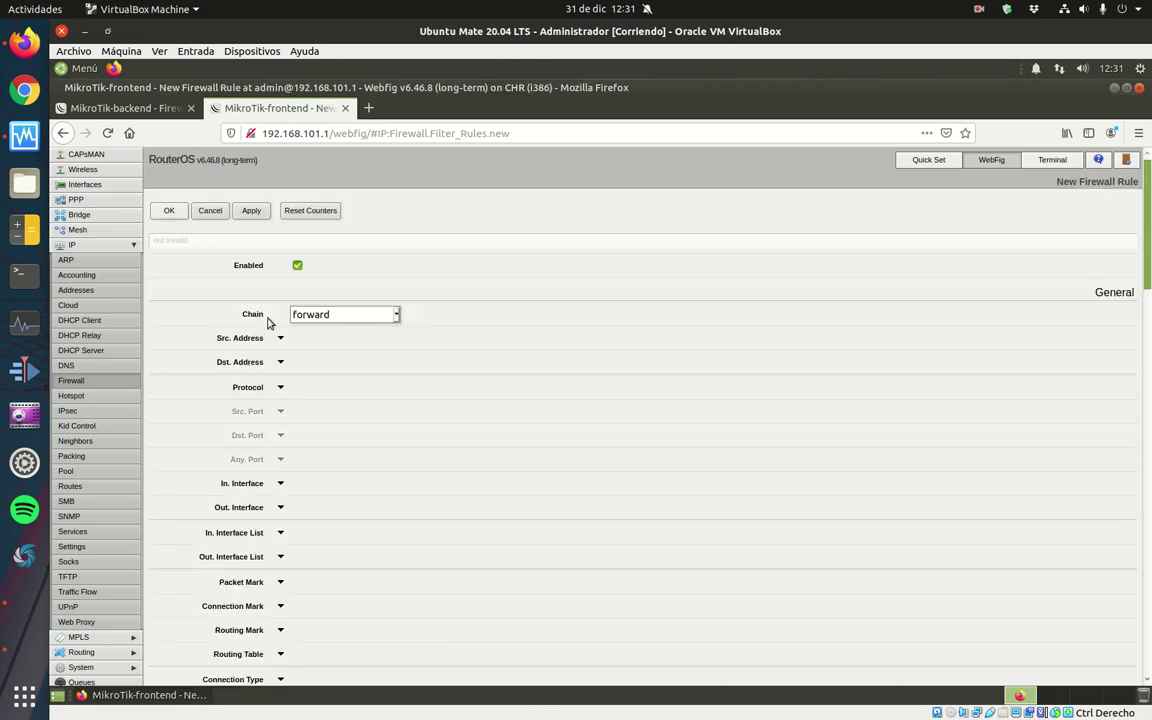
pyautogui.click(396, 314)
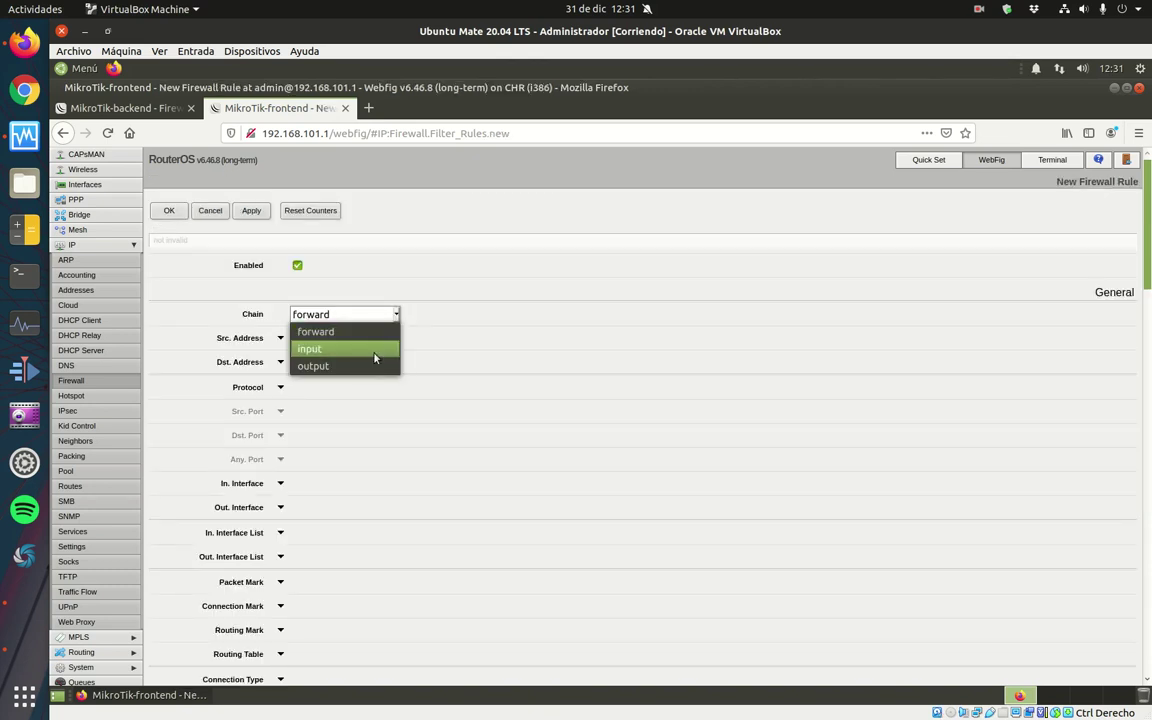
pyautogui.click(375, 349)
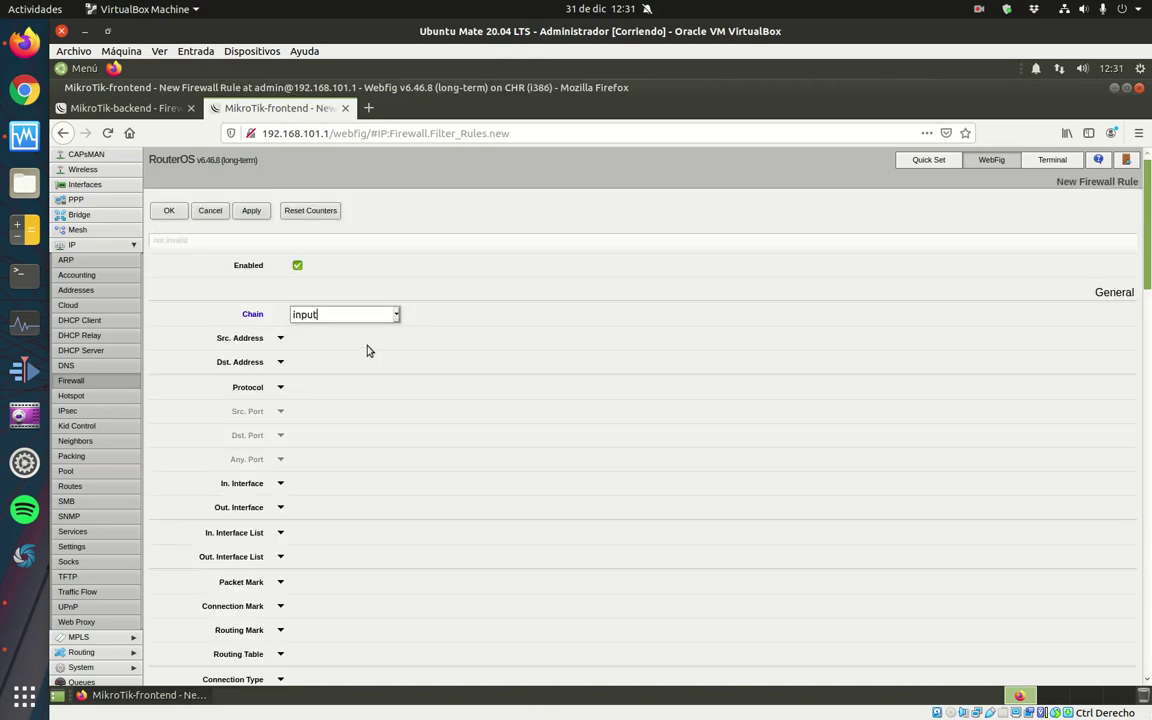
pyautogui.click(281, 338)
pyautogui.tripleClick(296, 338)
pyautogui.write('192.168.100.0/24')
pyautogui.press('BackSpace')
pyautogui.press('BackSpace')
pyautogui.press('BackSpace')
pyautogui.press('BackSpace')
pyautogui.write('100')
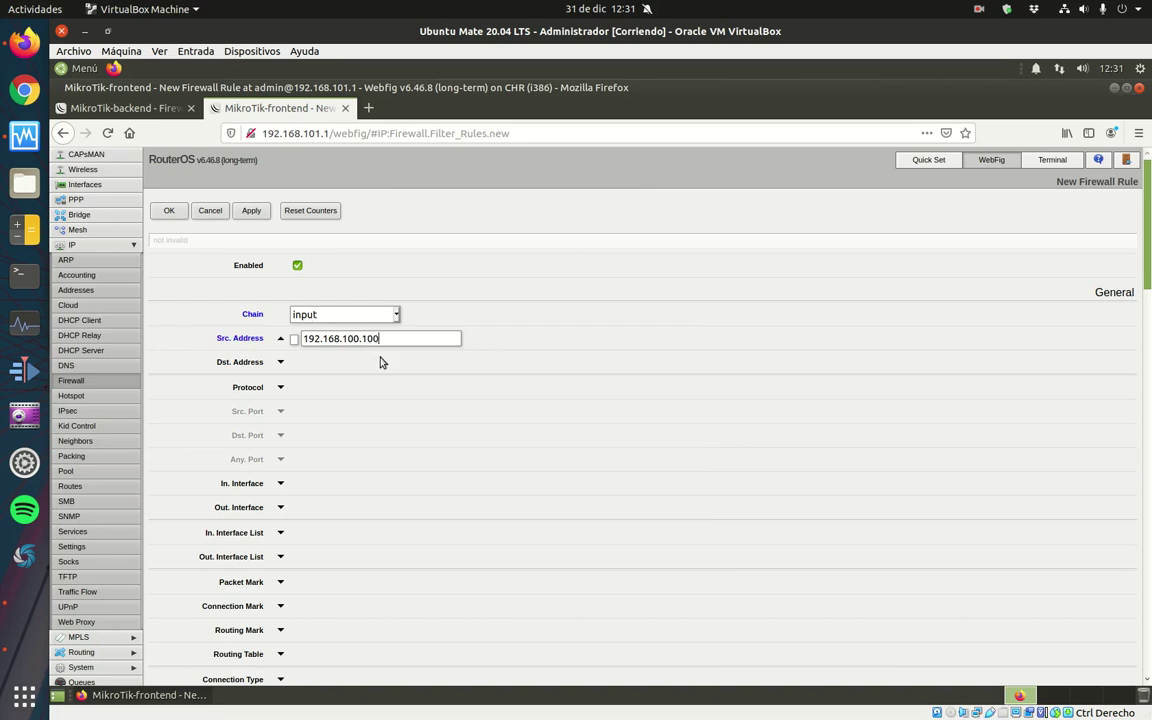
# Match protocol tcp, destination ports 80,22 and incoming interface ether2.
pyautogui.click(282, 389)
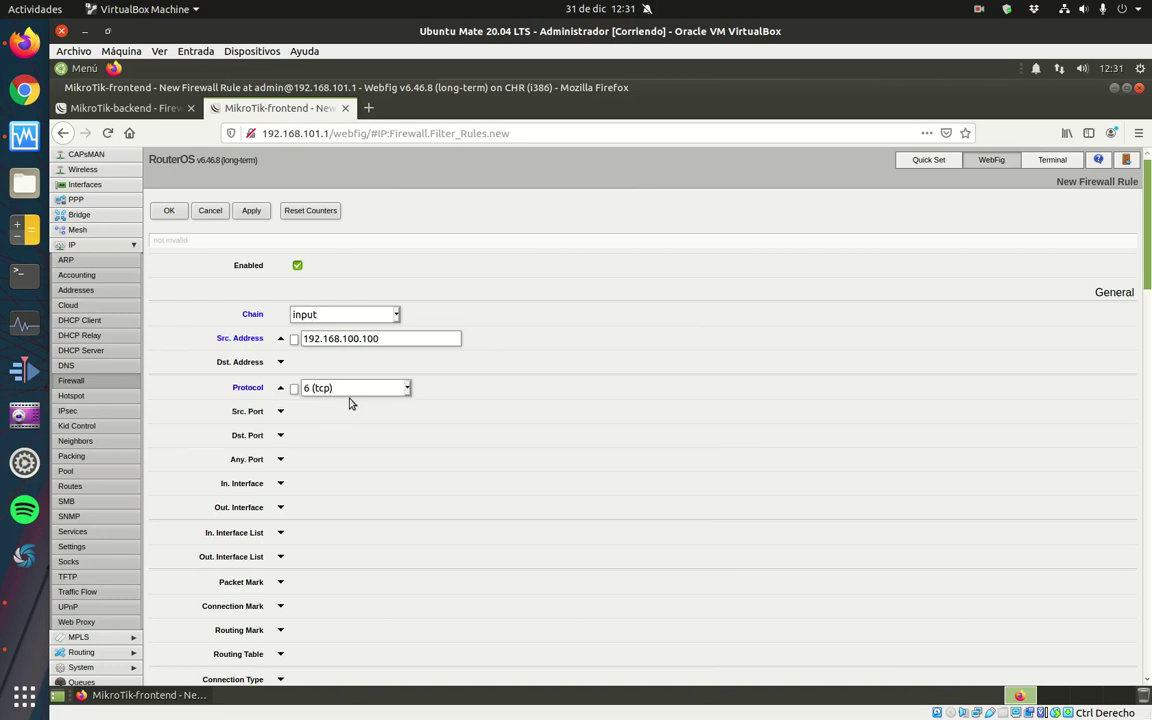
pyautogui.click(282, 437)
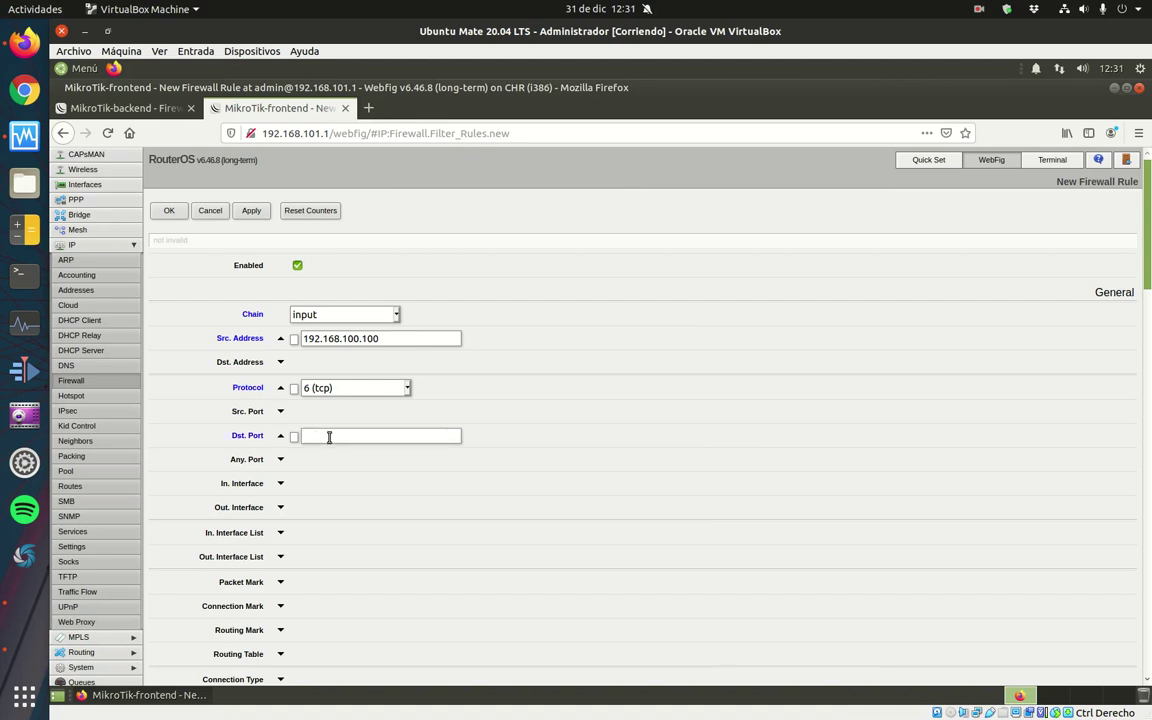
pyautogui.write('80,22')
pyautogui.press('Left')
pyautogui.press('Left')
pyautogui.press('BackSpace')
pyautogui.click(280, 483)
pyautogui.click(364, 484)
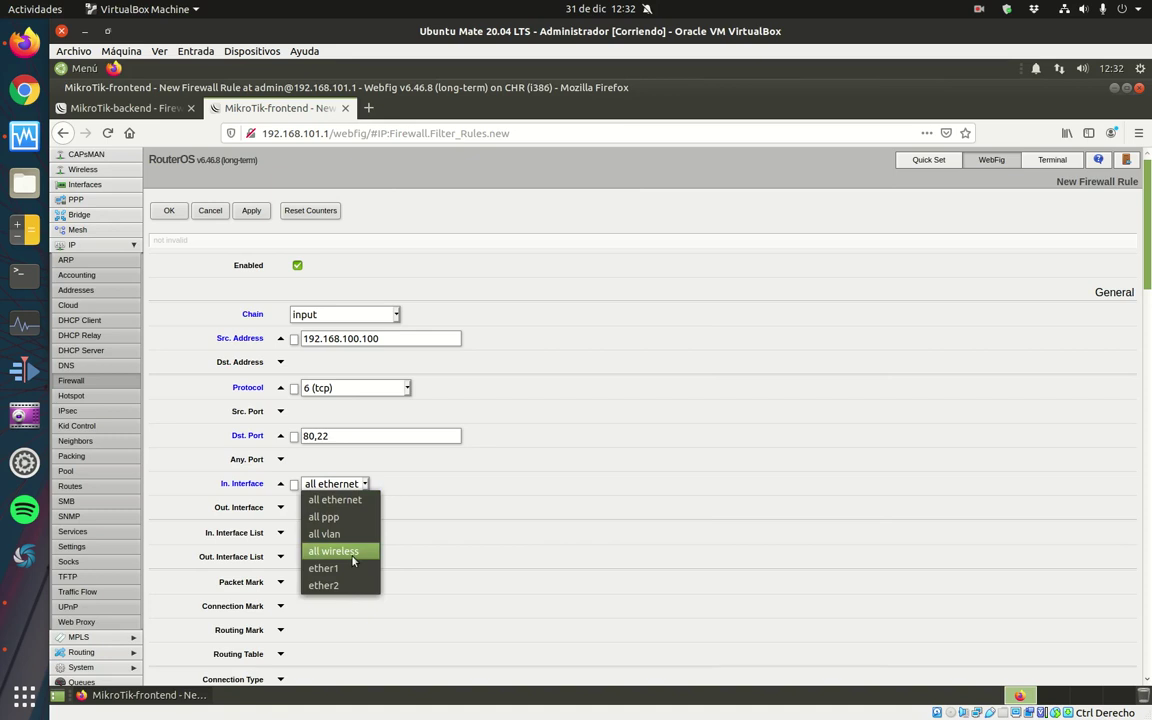
pyautogui.click(343, 588)
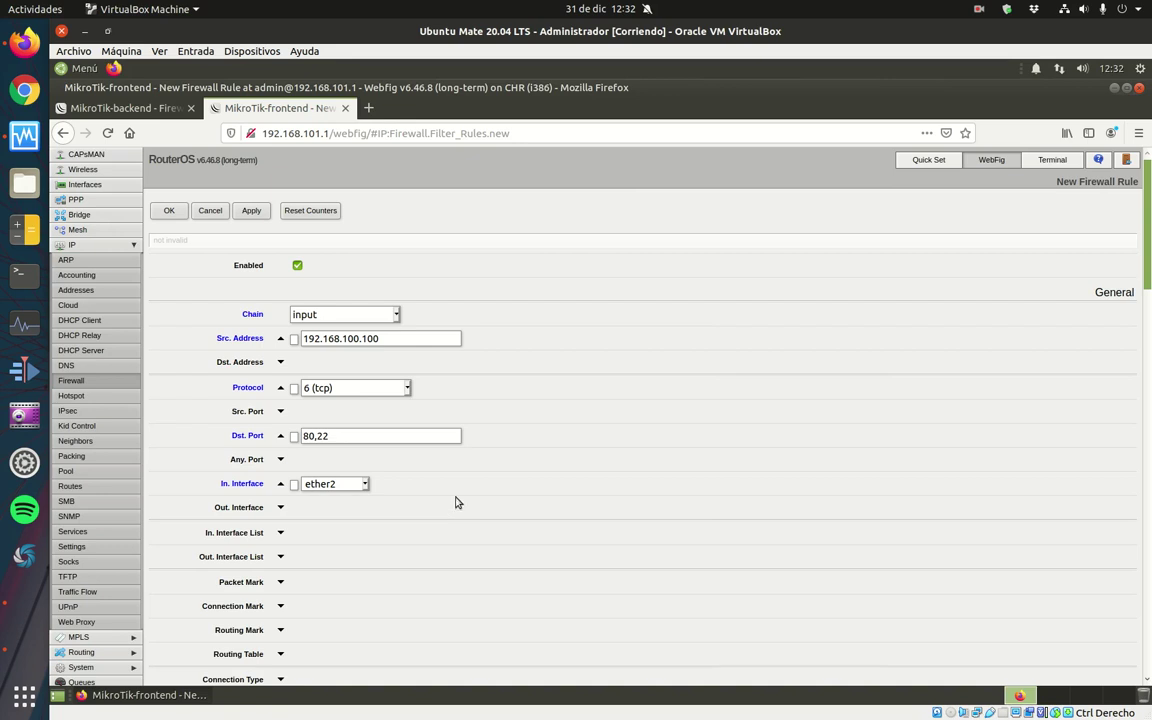
# Comment the rule 'Permitir tráfico de gestión remota desde PC administrador.' and save it.
pyautogui.scroll(-1, 1030, 200)
pyautogui.scroll(-15, 455, 285)
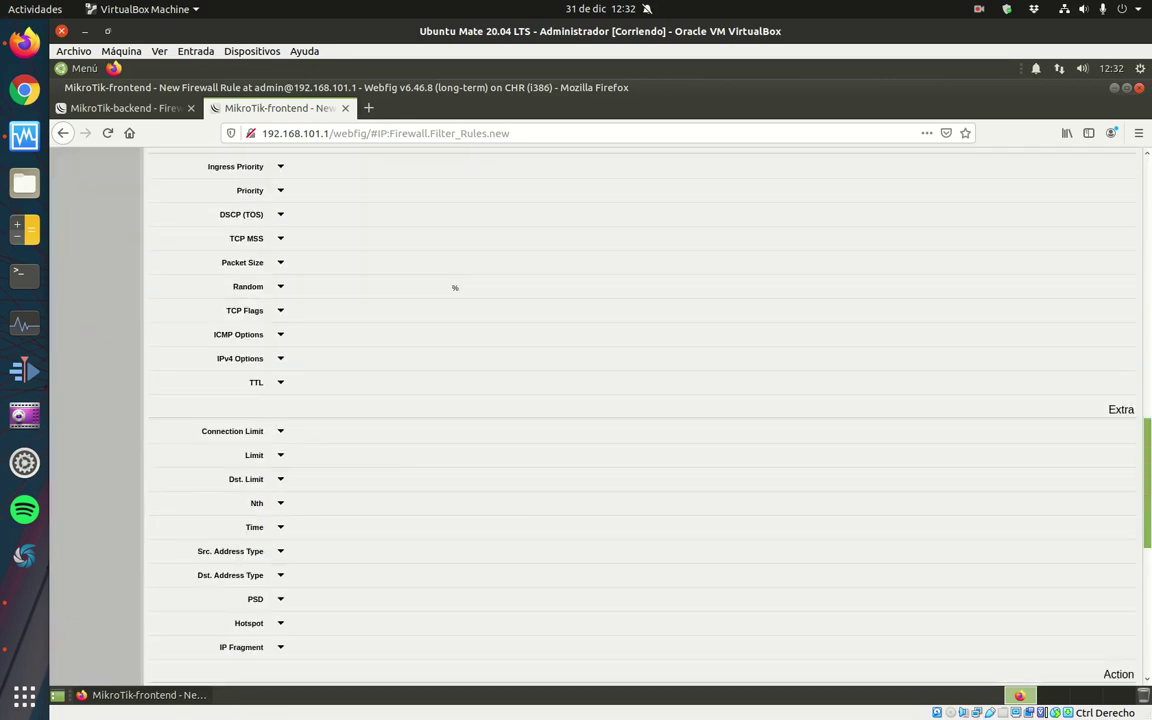
pyautogui.click(335, 665)
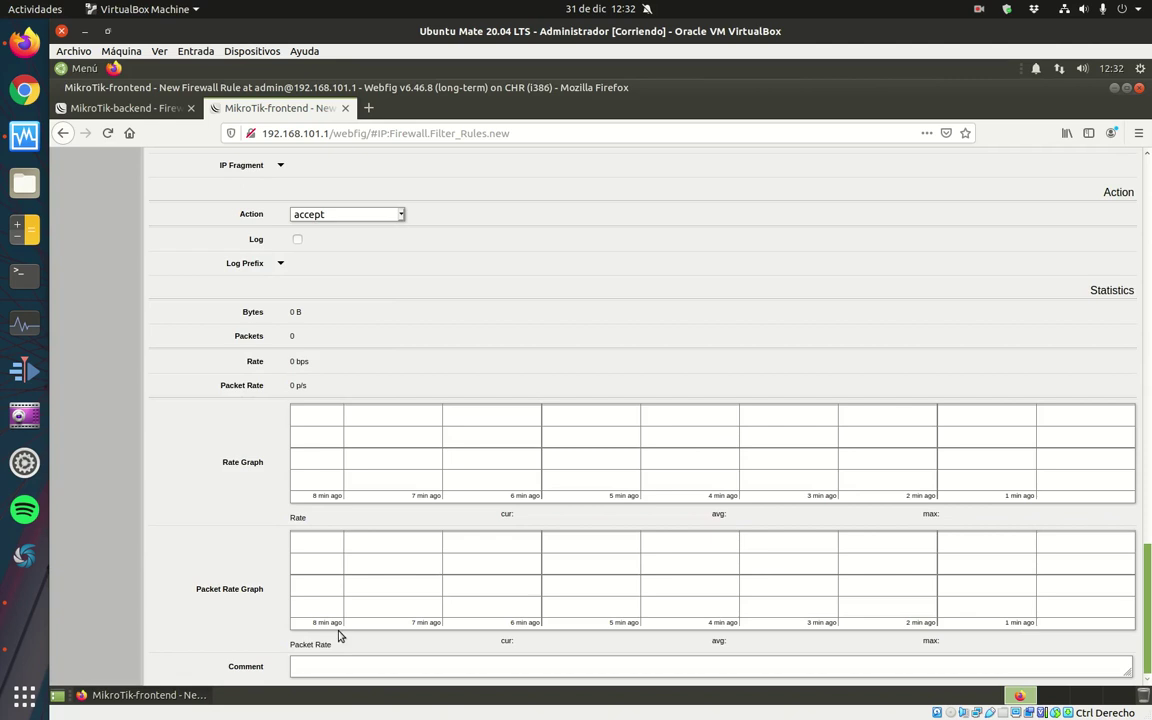
pyautogui.write('Permitir tráfico de')
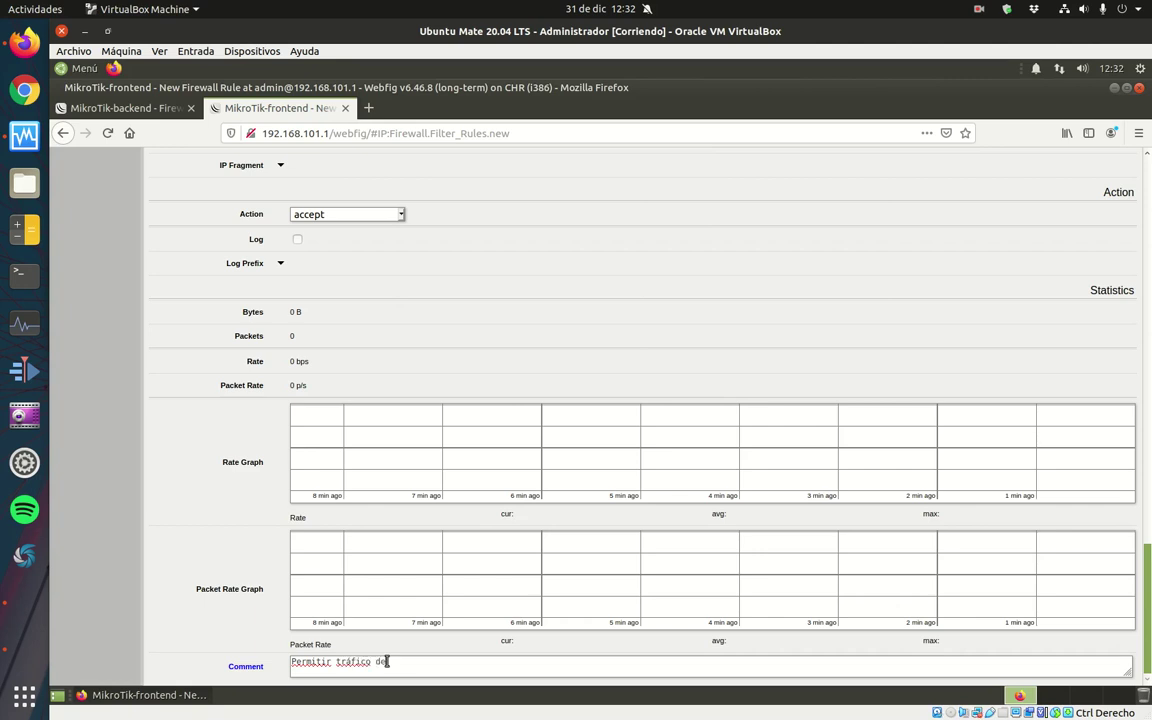
pyautogui.write(' gestión remota desde PC administrador.')
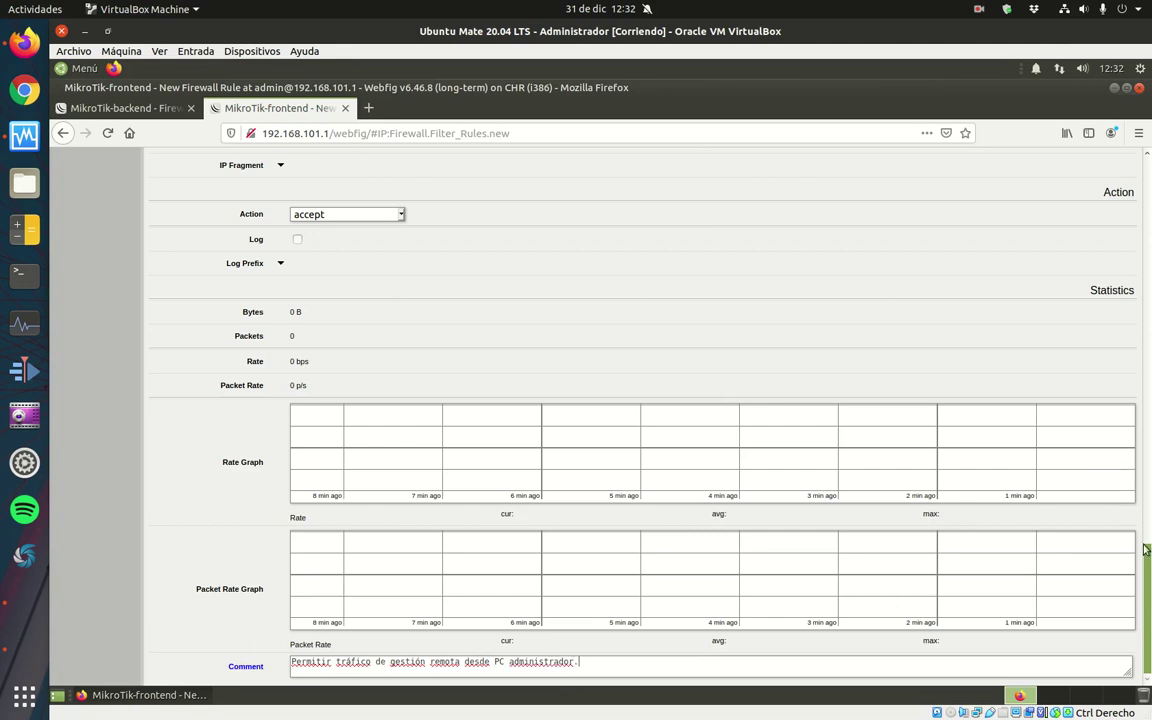
pyautogui.moveTo(1145, 522); pyautogui.dragTo(1145, 160)
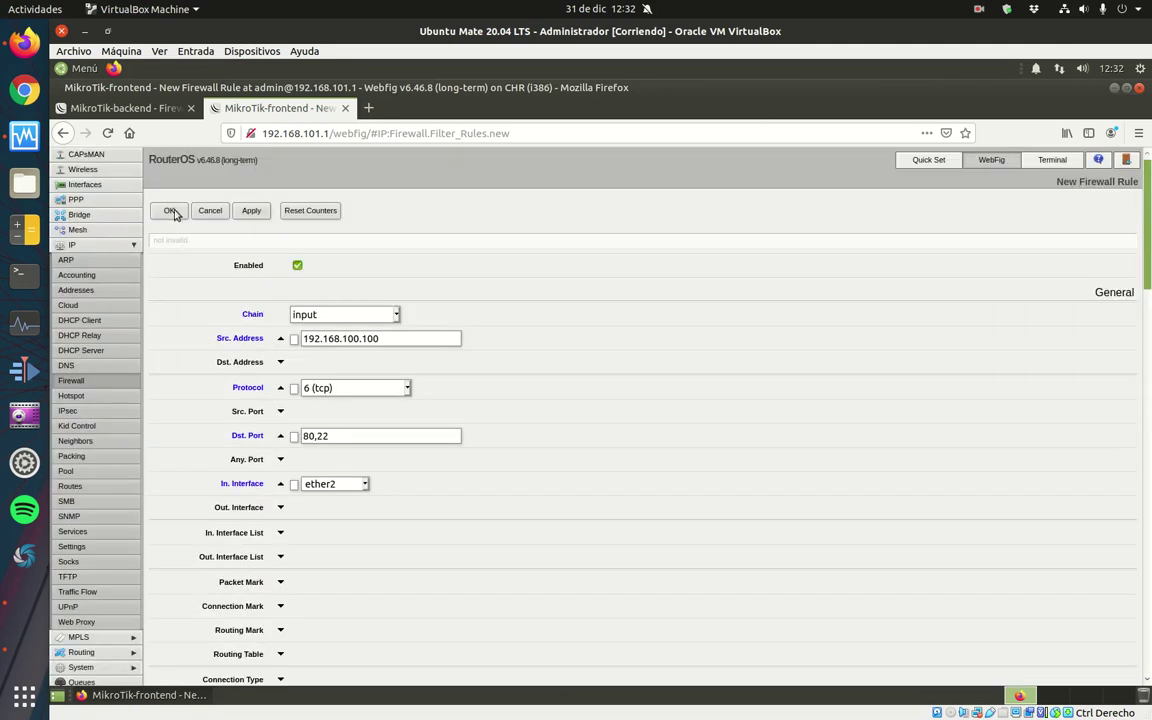
pyautogui.click(167, 206)
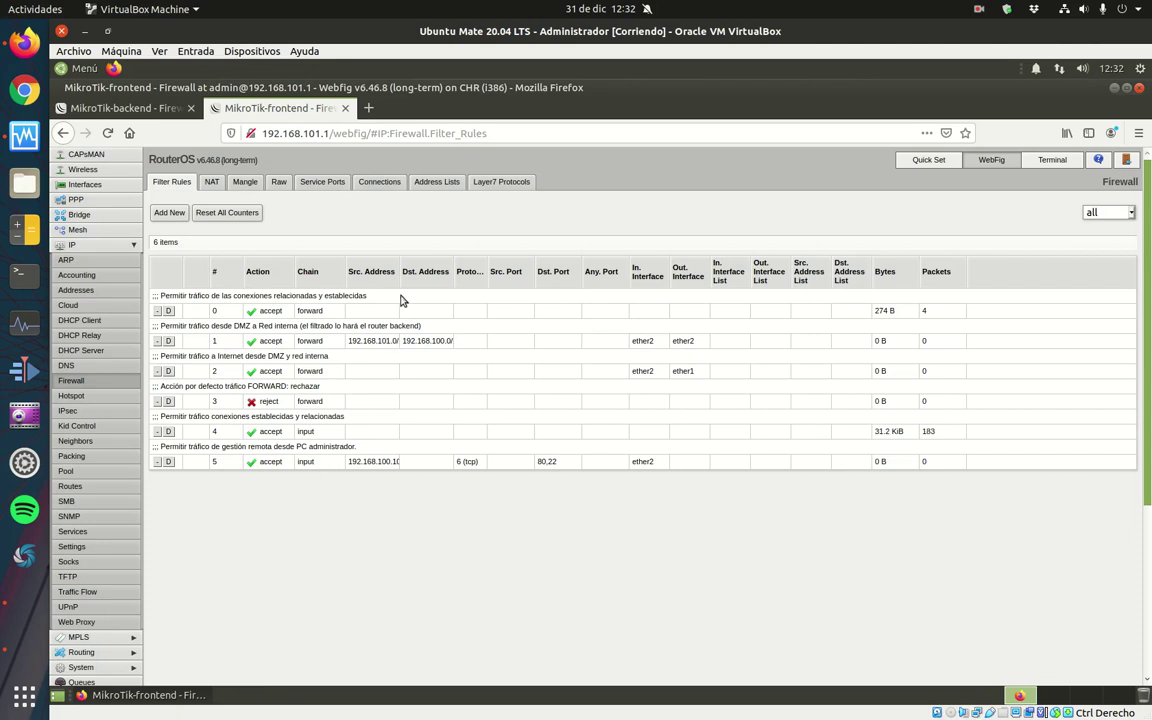
# Widen the Src. Address column and start a new input-chain rule.
pyautogui.moveTo(399, 275); pyautogui.dragTo(481, 280)
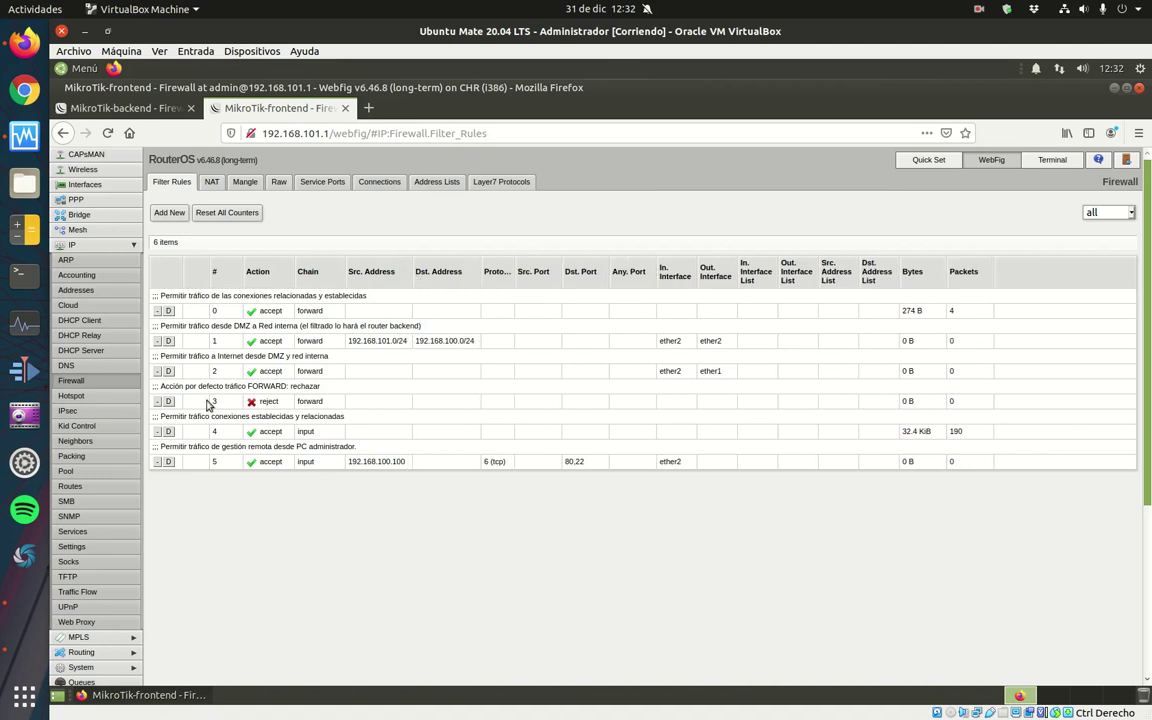
pyautogui.click(162, 213)
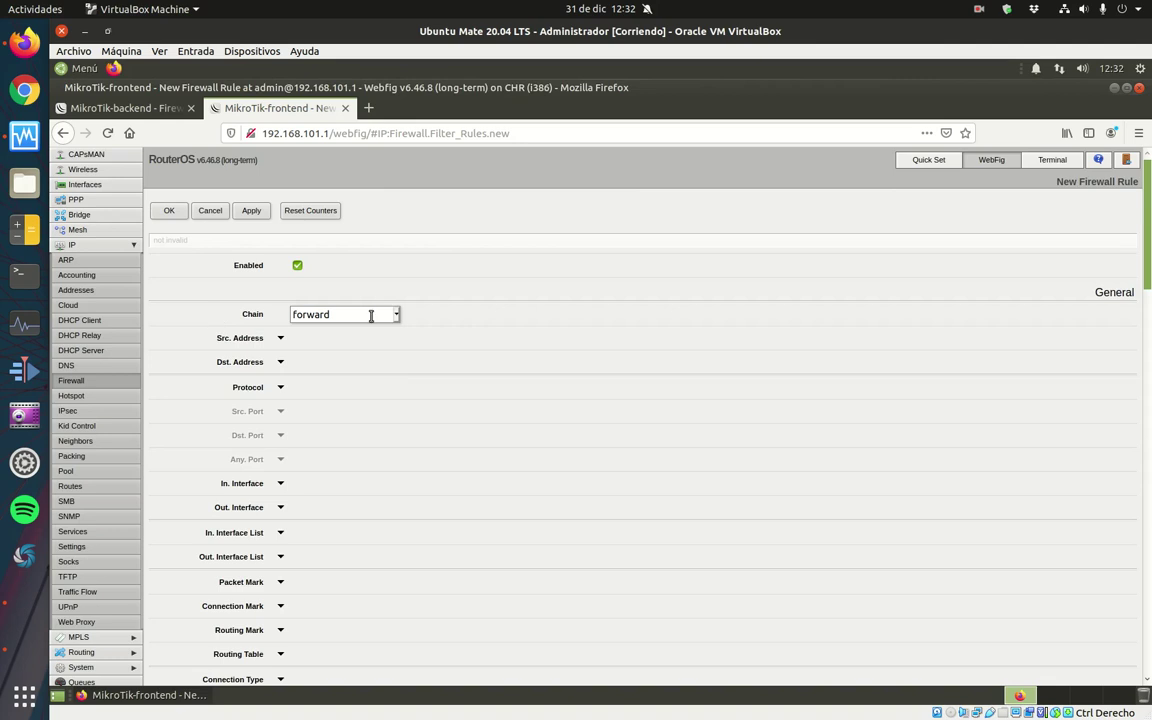
pyautogui.click(396, 314)
pyautogui.click(385, 348)
pyautogui.scroll(-10, 1033, 220)
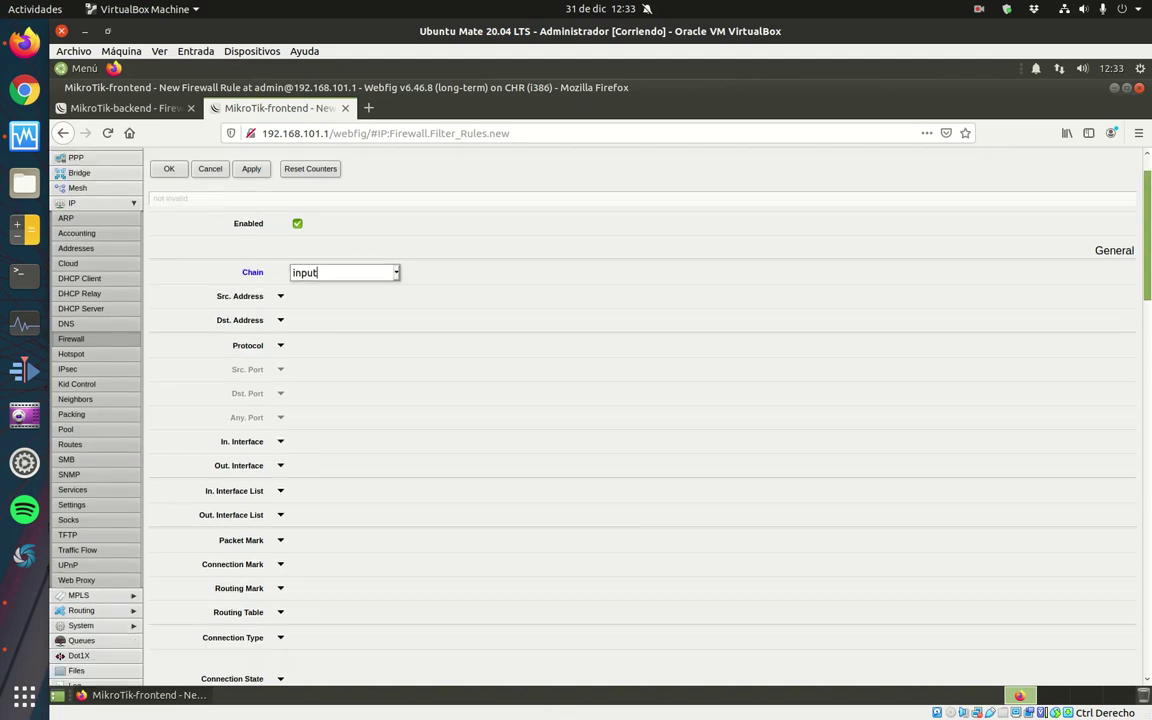
pyautogui.scroll(-10, 886, 453)
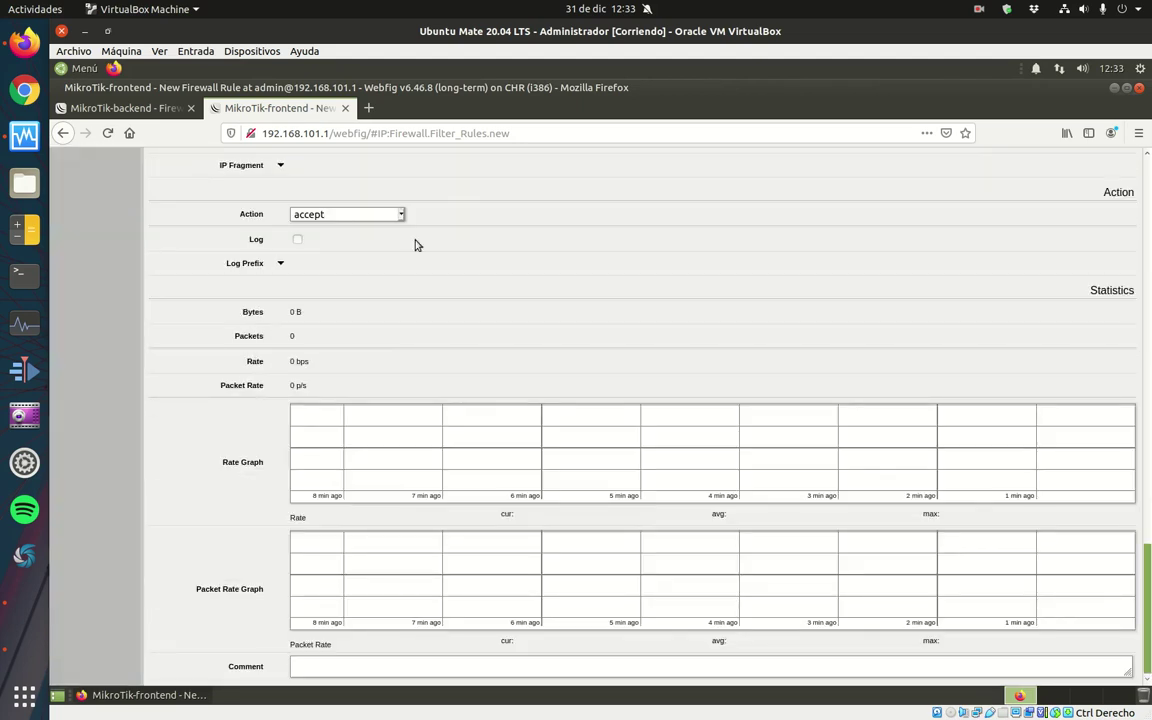
# Set the action to reject, comment 'Por defecto rechazamos tráfico INPUT', and save.
pyautogui.click(375, 215)
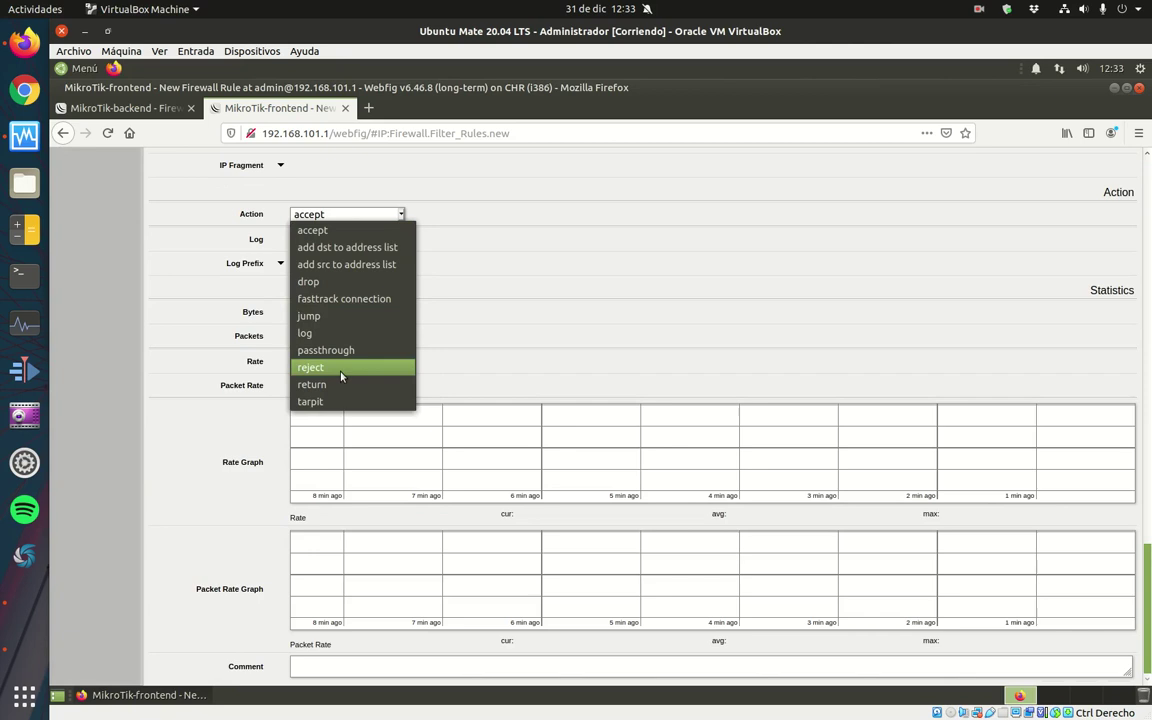
pyautogui.click(315, 367)
pyautogui.scroll(-1, 255, 610)
pyautogui.write('Por defecto')
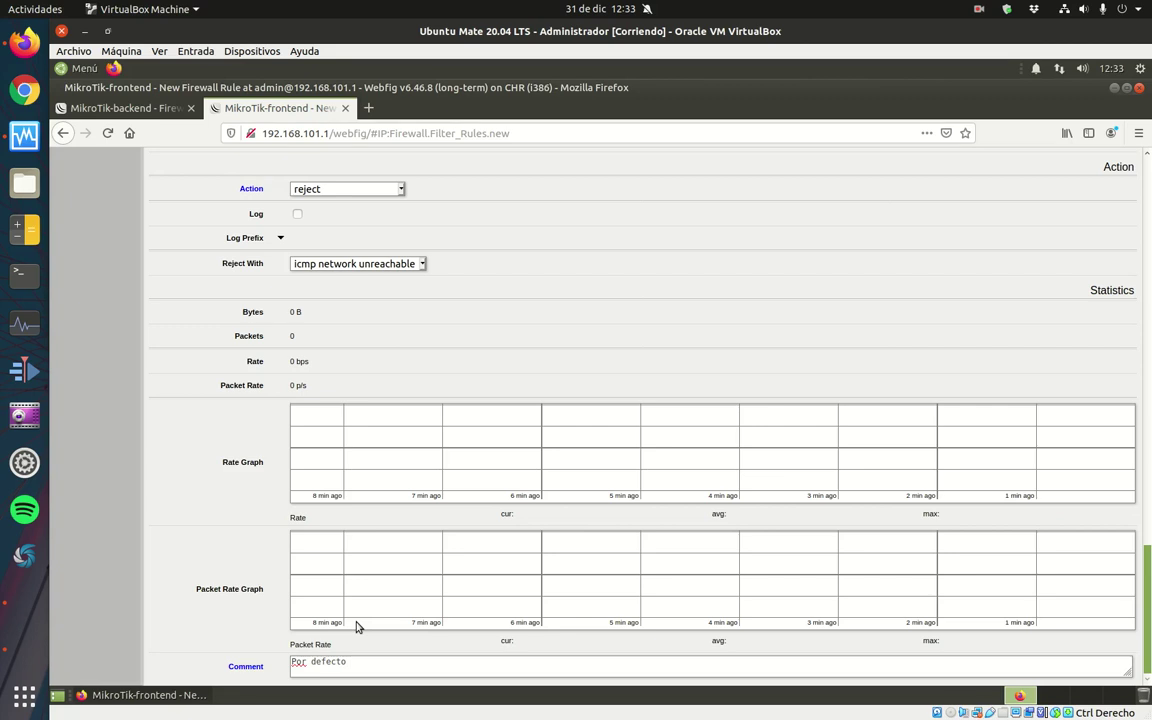
pyautogui.write(' rechazamos tráfico INPUT')
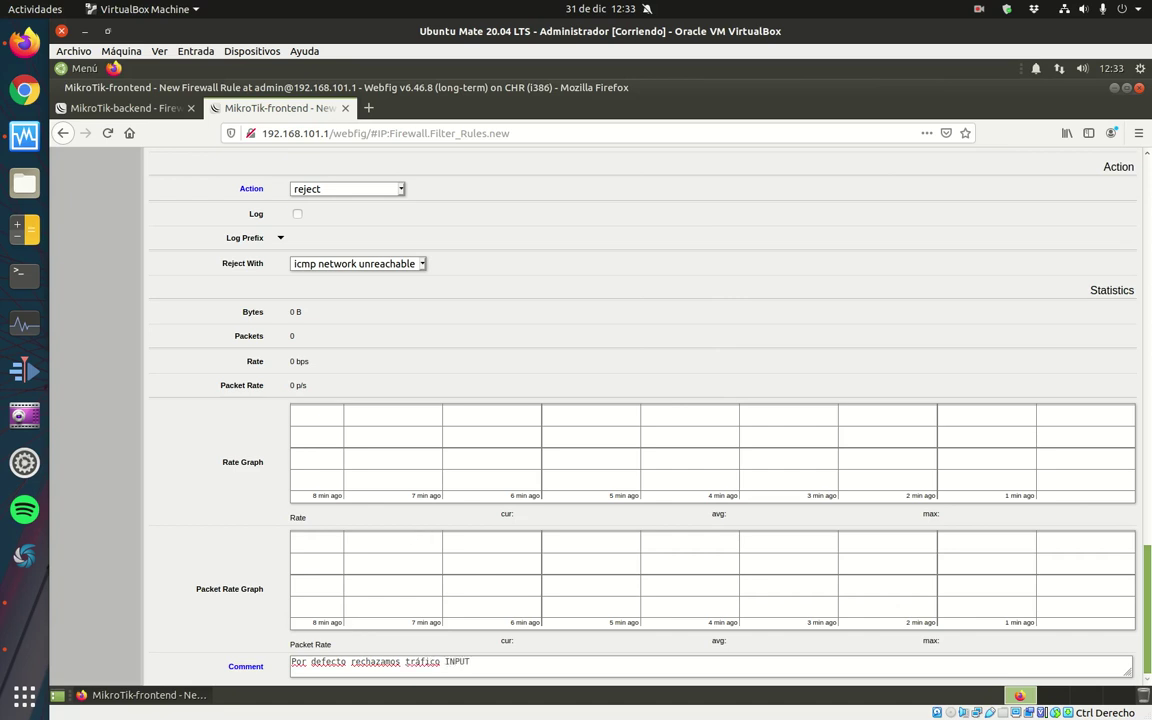
pyautogui.scroll(15, 600, 400)
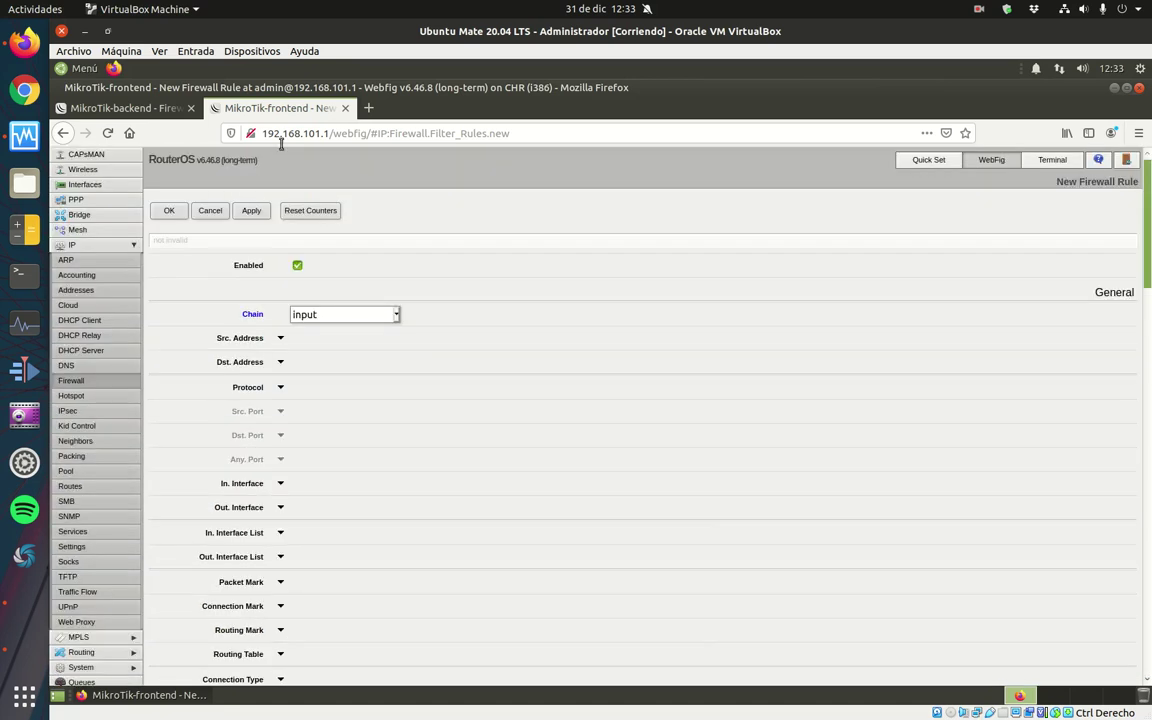
pyautogui.click(169, 210)
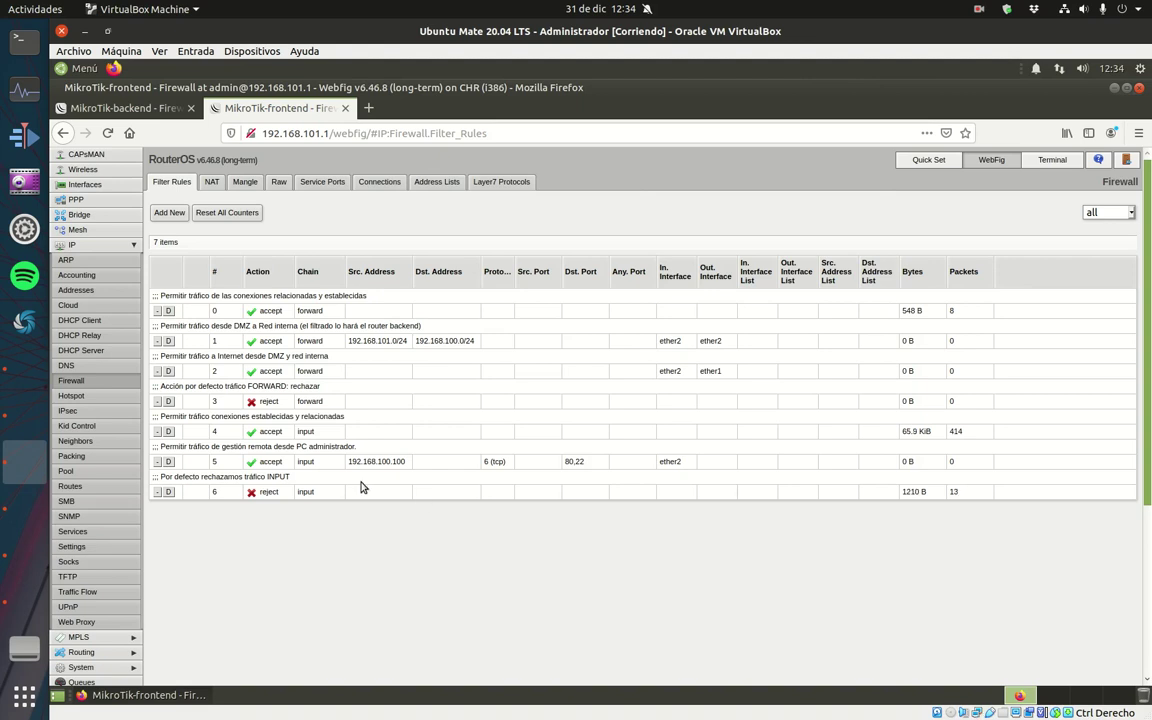
# Browse the backend router's DNS, Cloud, DHCP Client and DHCP Relay pages, then minimize Firefox.
pyautogui.click(66, 365)
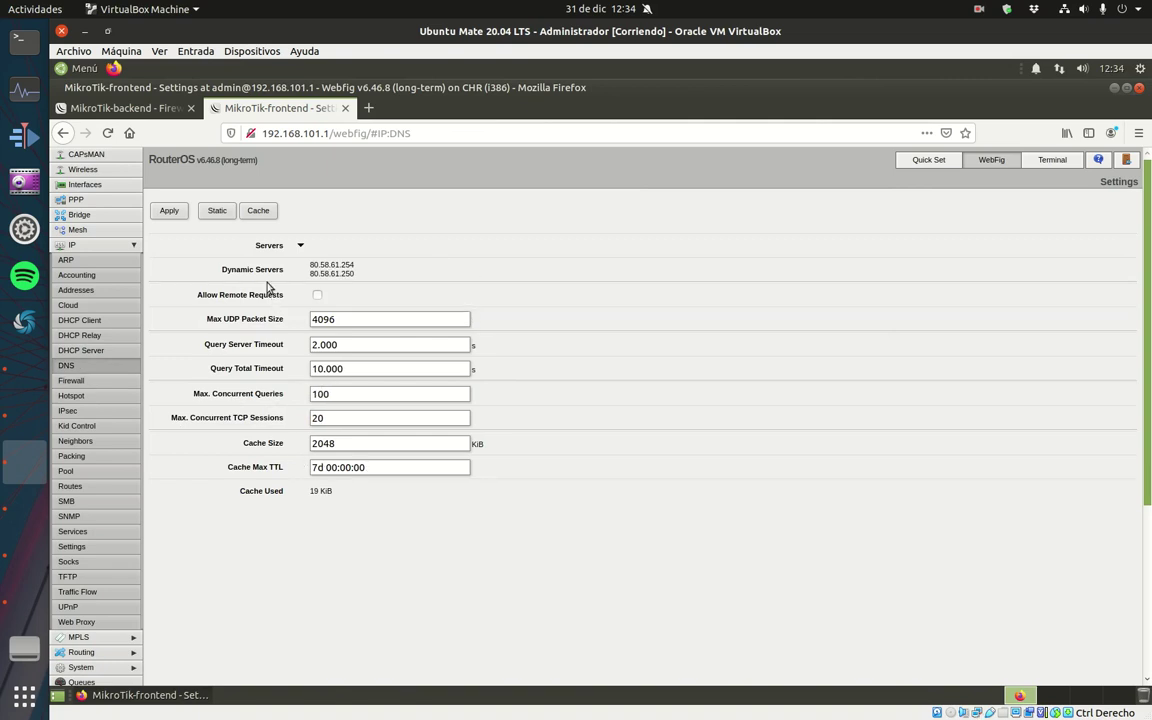
pyautogui.click(95, 110)
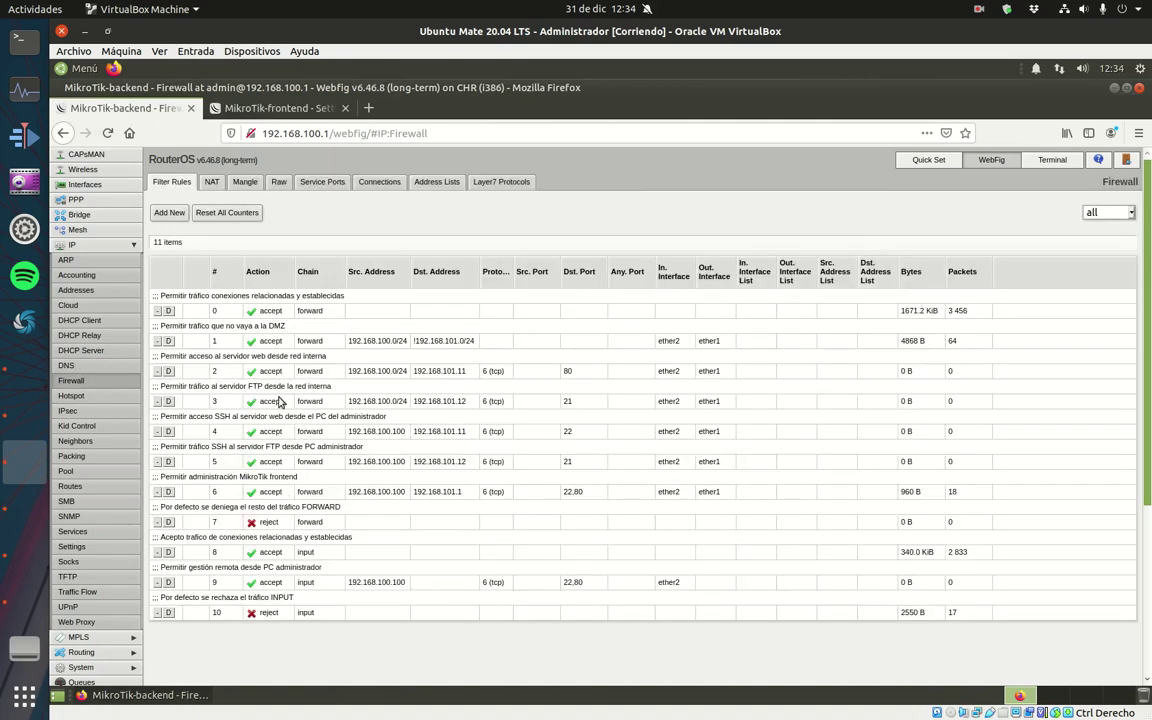
pyautogui.click(100, 307)
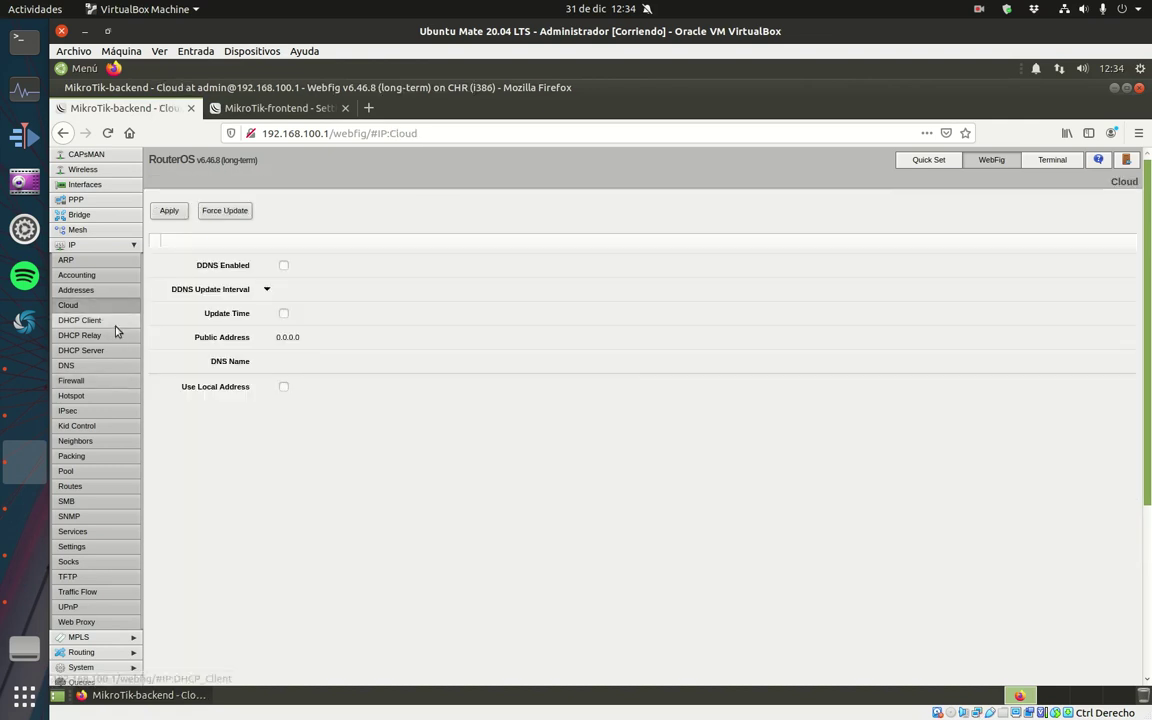
pyautogui.click(106, 320)
pyautogui.click(120, 337)
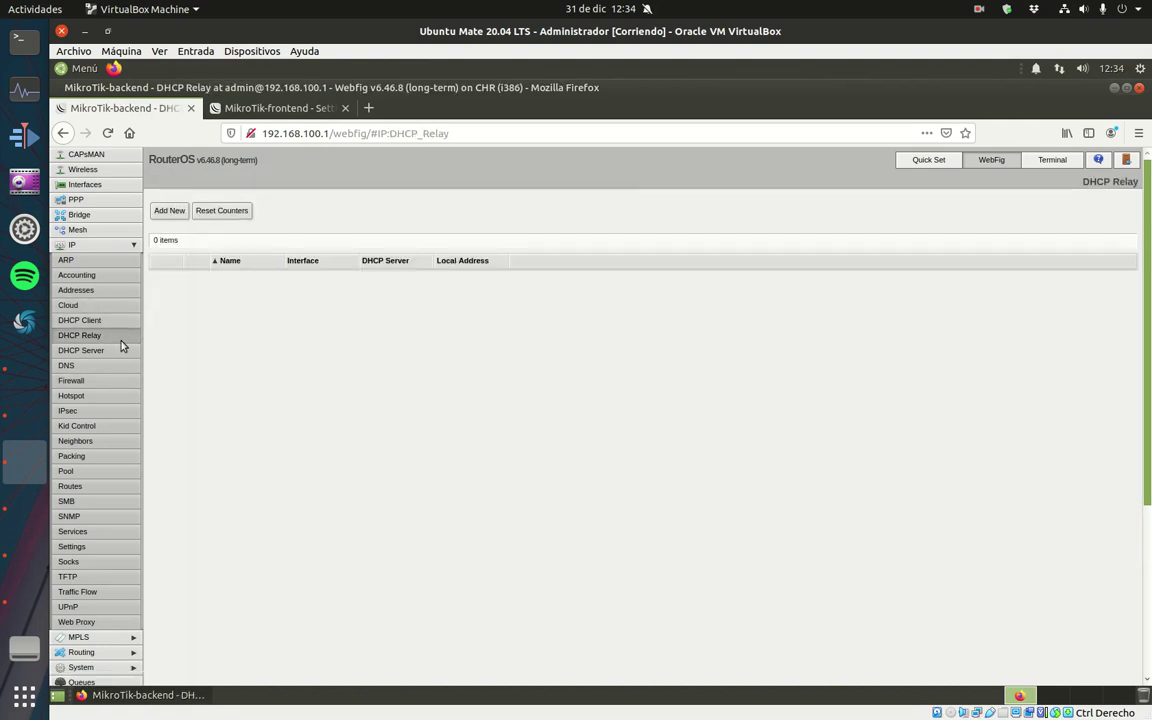
pyautogui.click(1114, 88)
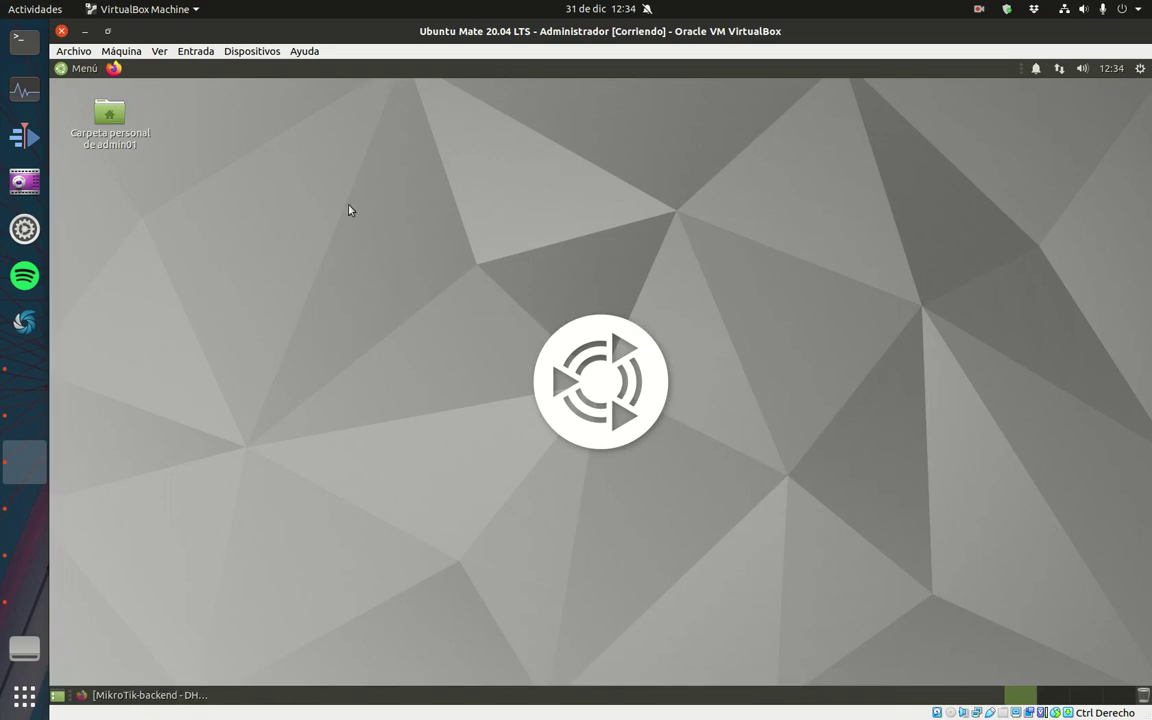
pyautogui.click(91, 70)
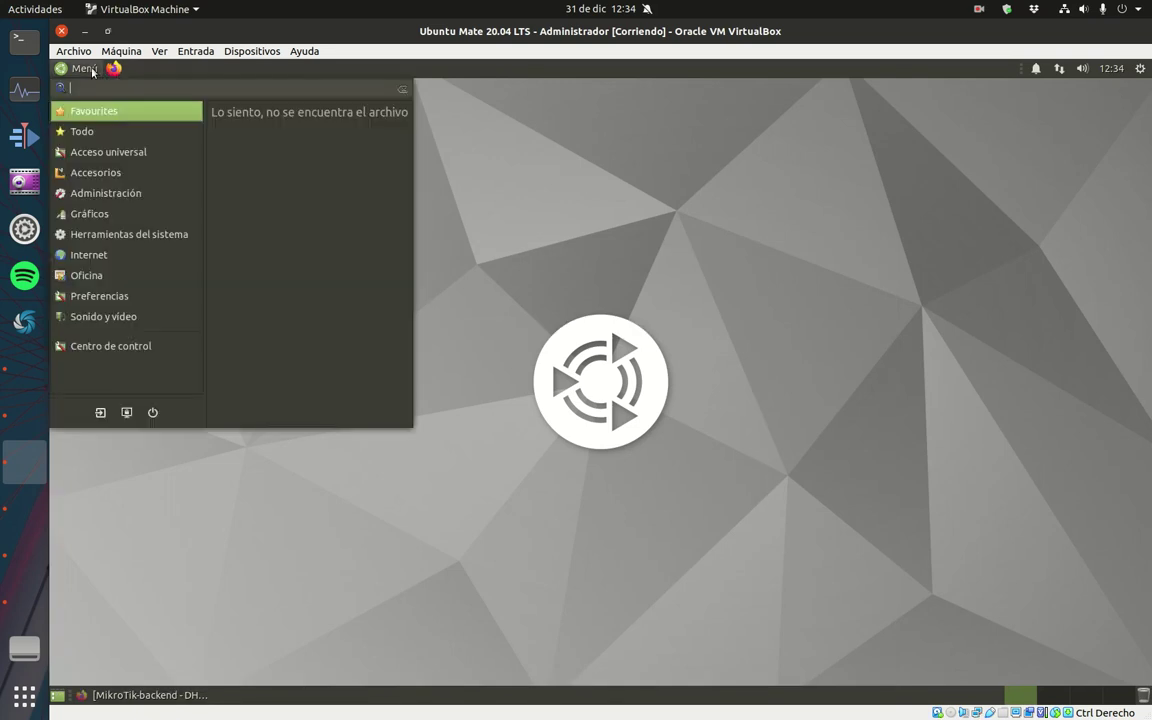
pyautogui.click(92, 72)
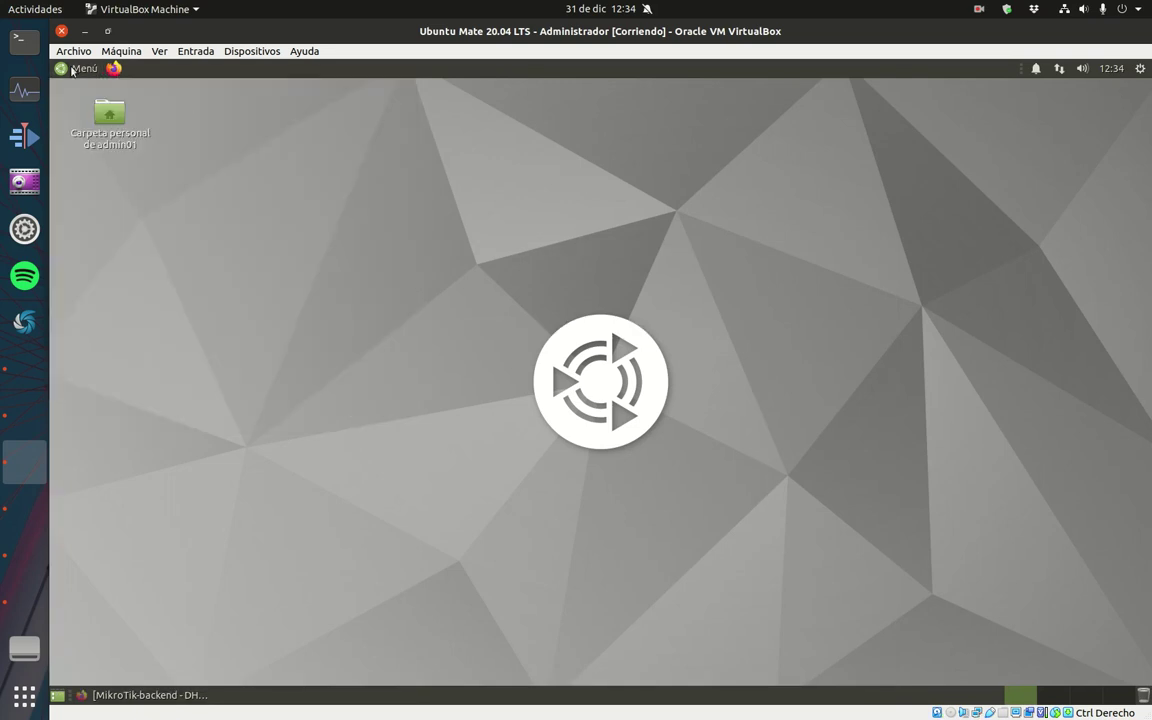
pyautogui.click(66, 67)
pyautogui.moveTo(125, 234)
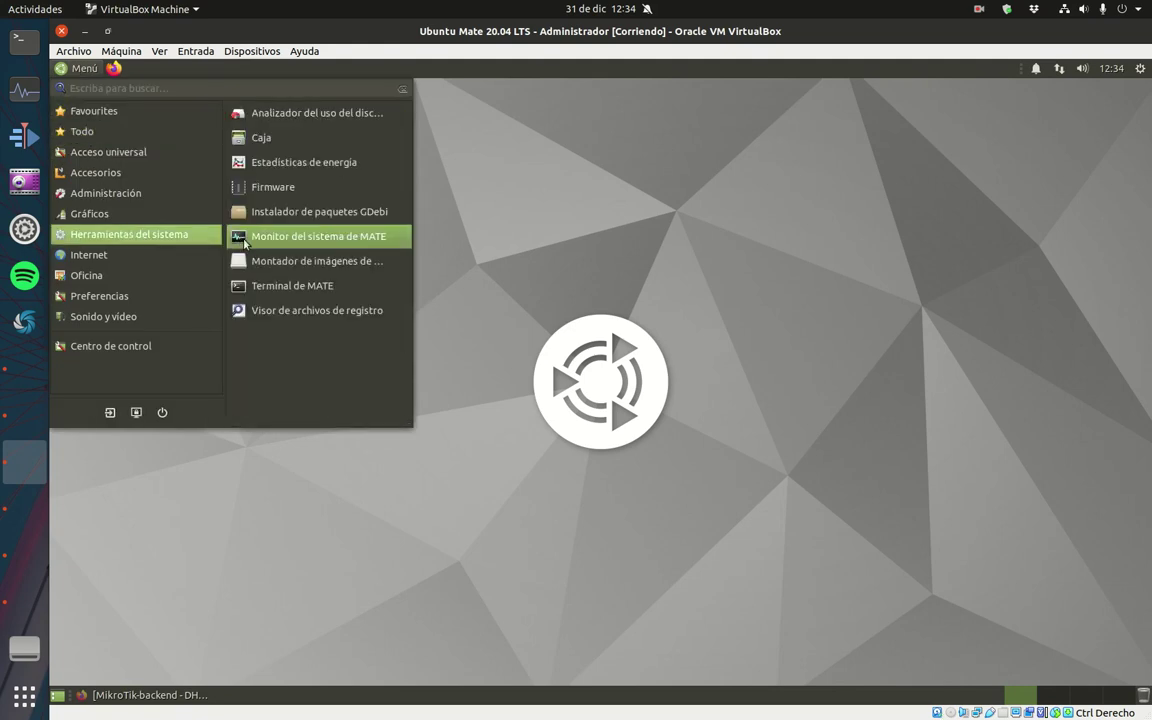
pyautogui.click(273, 288)
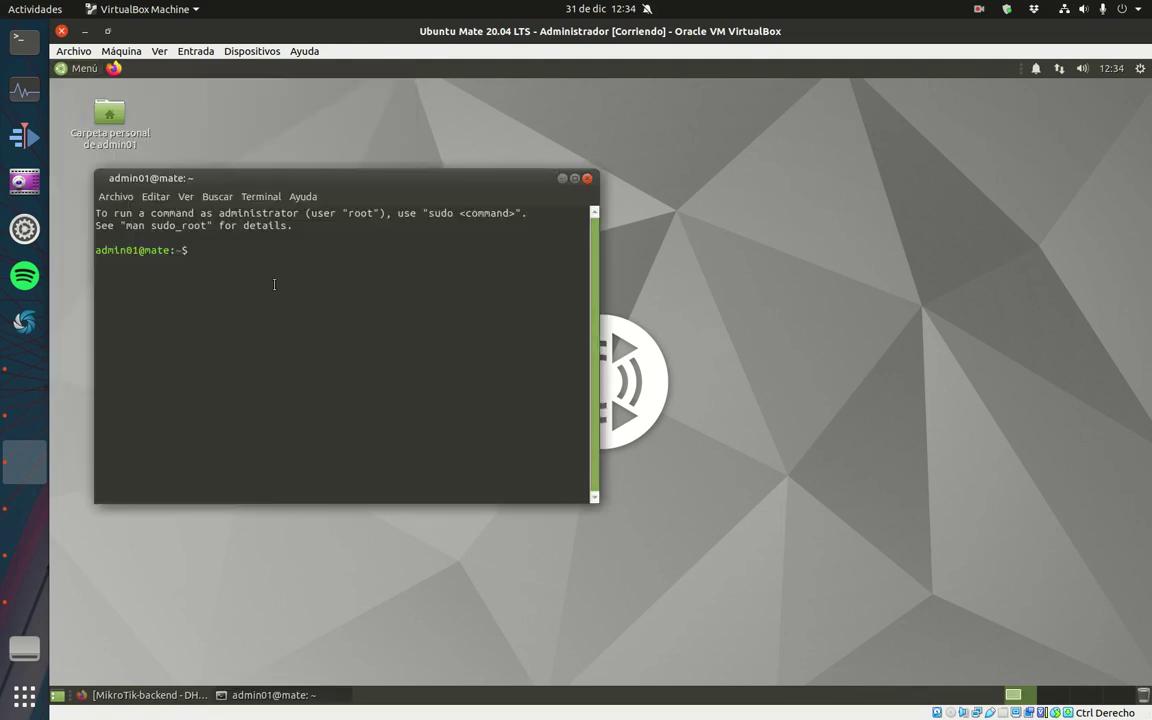
pyautogui.write('ssh admin@192.168')
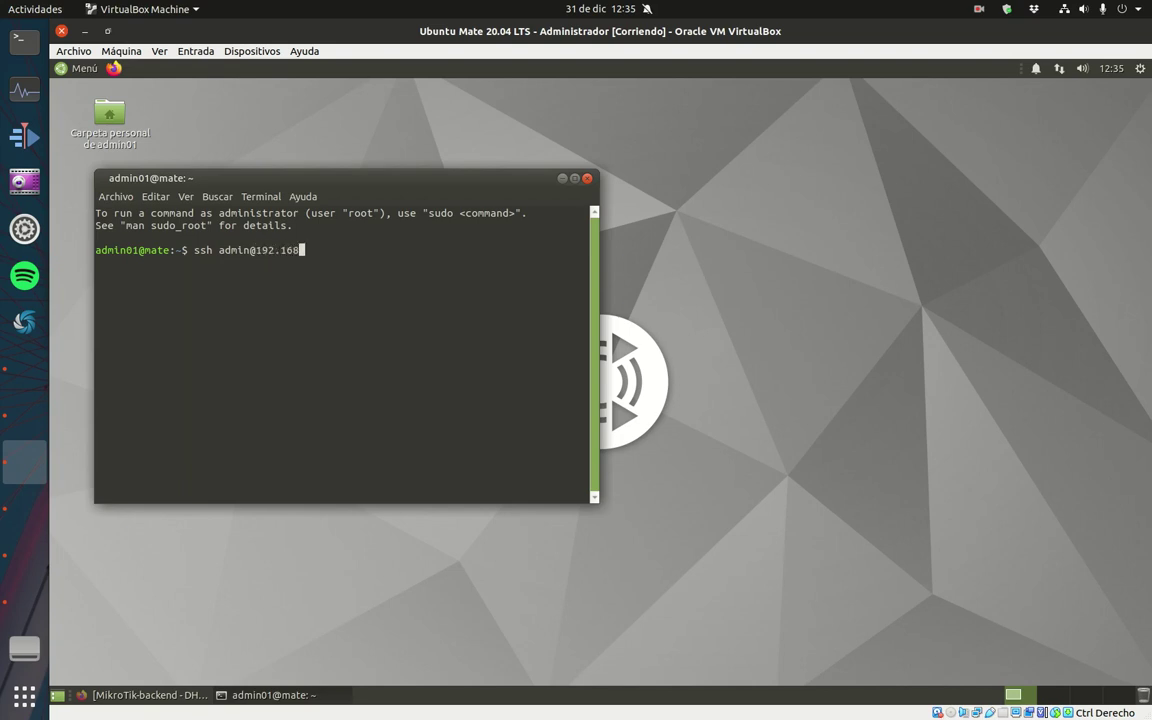
pyautogui.write('.101.1')
pyautogui.press('Return')
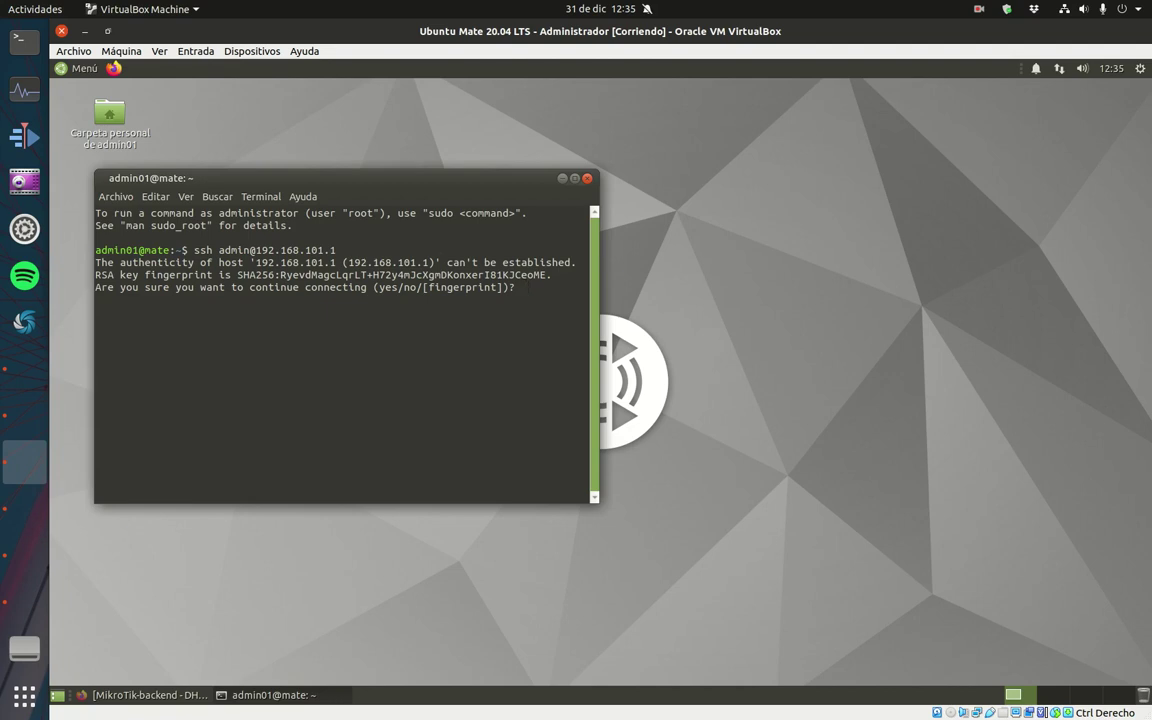
pyautogui.hotkey('ctrl', 'c')
pyautogui.press('Up')
pyautogui.press('Left')
pyautogui.press('Left')
pyautogui.press('BackSpace')
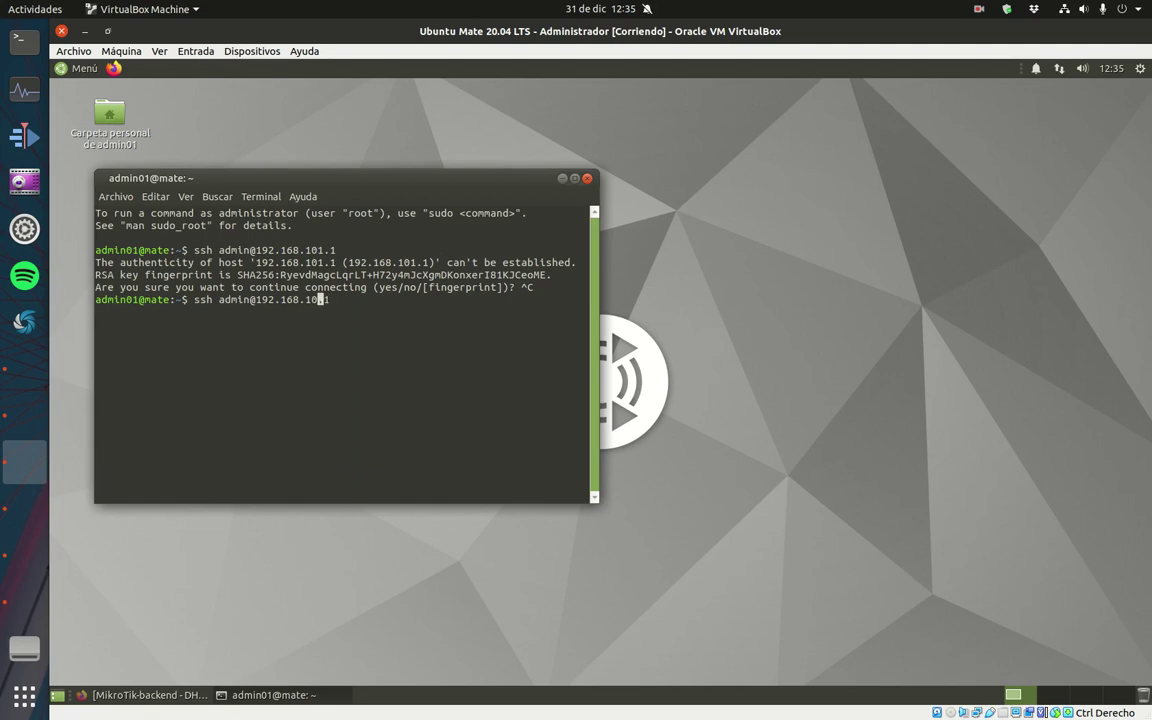
pyautogui.write('0')
pyautogui.press('Return')
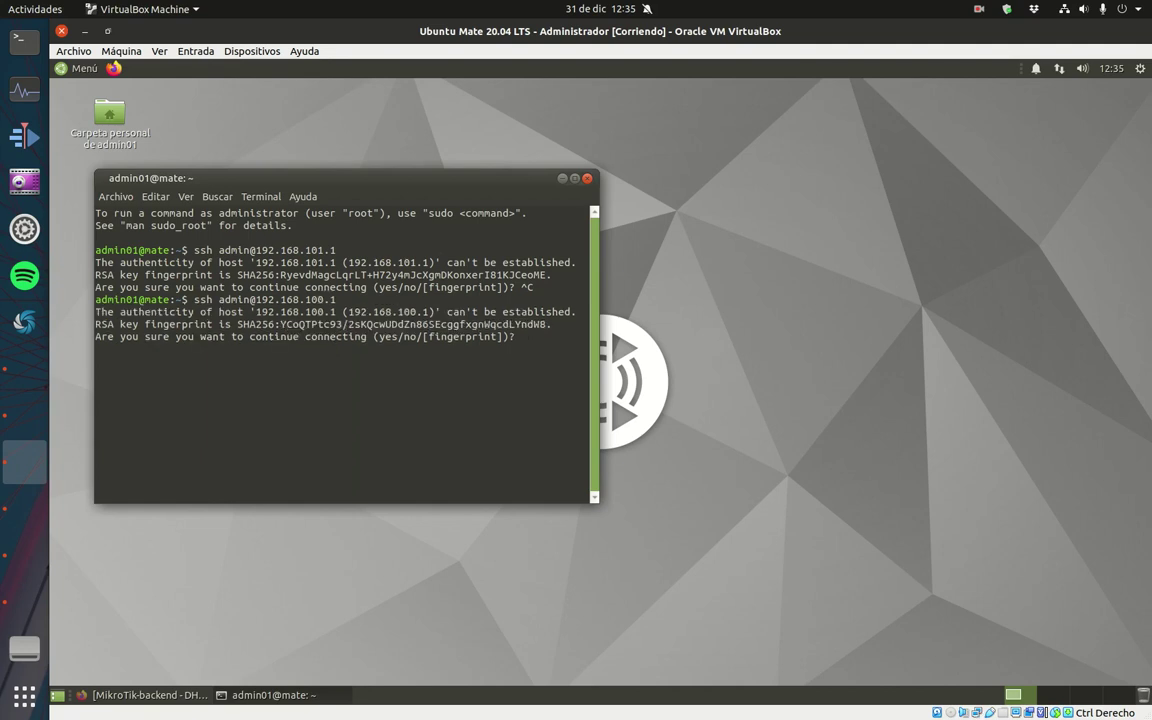
pyautogui.hotkey('ctrl', 'c')
# Load 192.168.101.11 in a new Firefox tab to show the Apache2 default page.
pyautogui.click(145, 694)
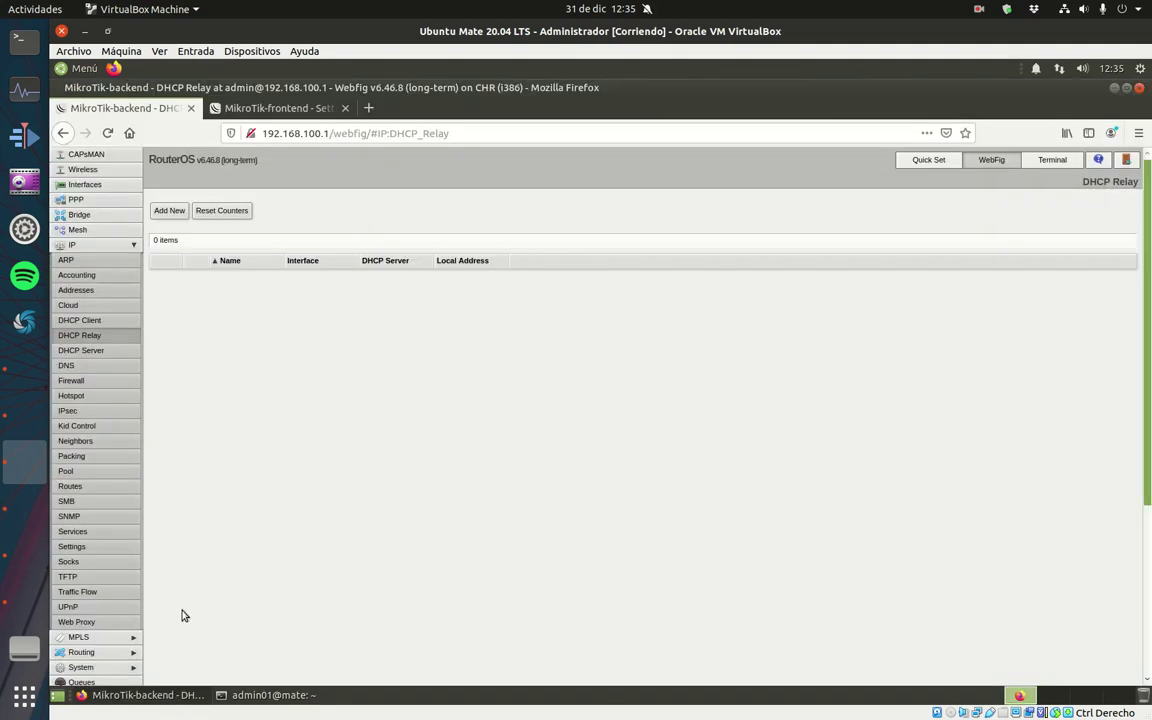
pyautogui.click(367, 107)
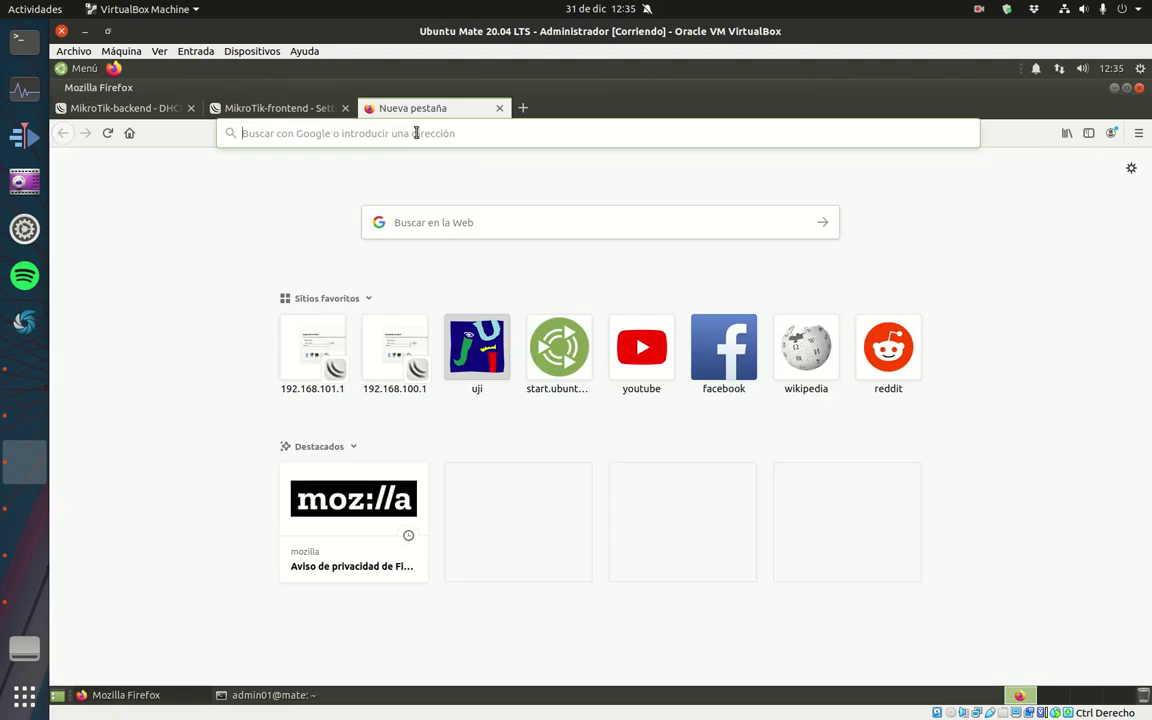
pyautogui.click(416, 133)
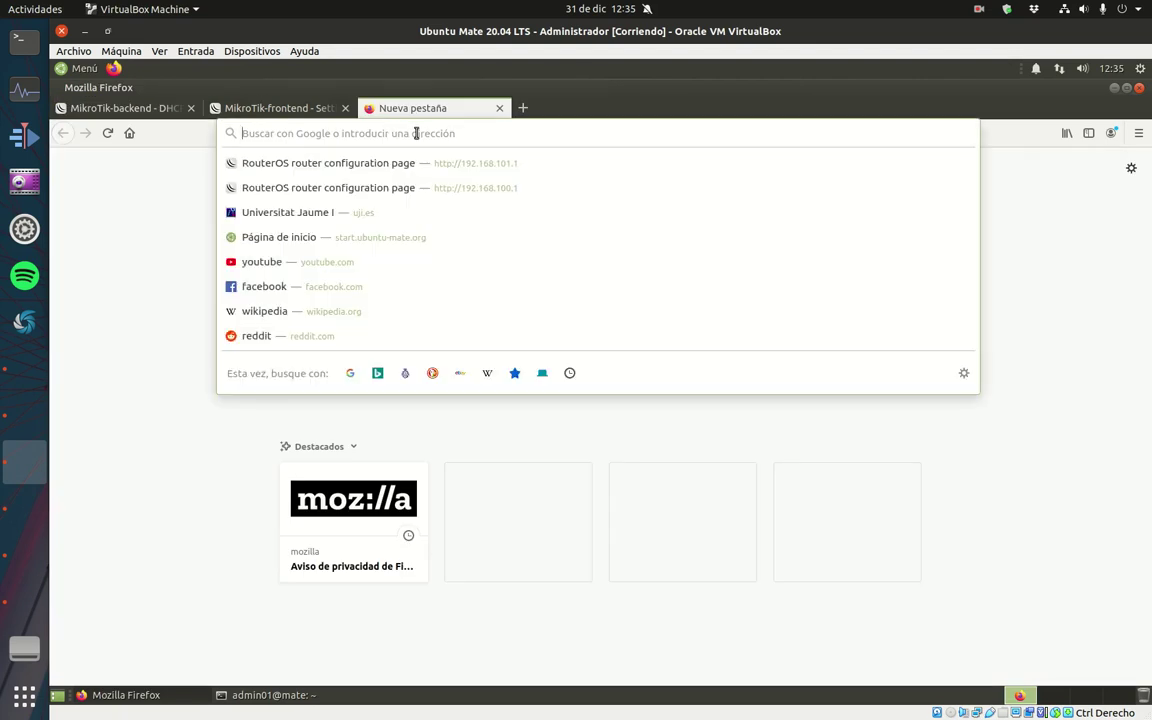
pyautogui.write('192.168.')
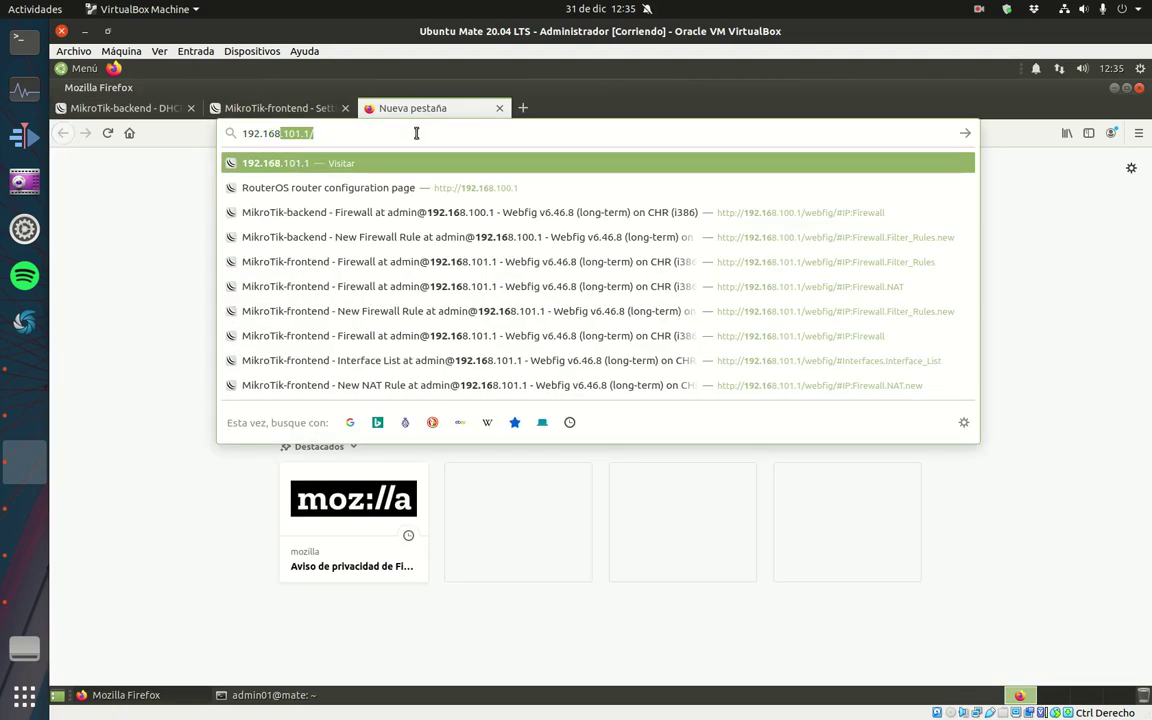
pyautogui.write('101.11')
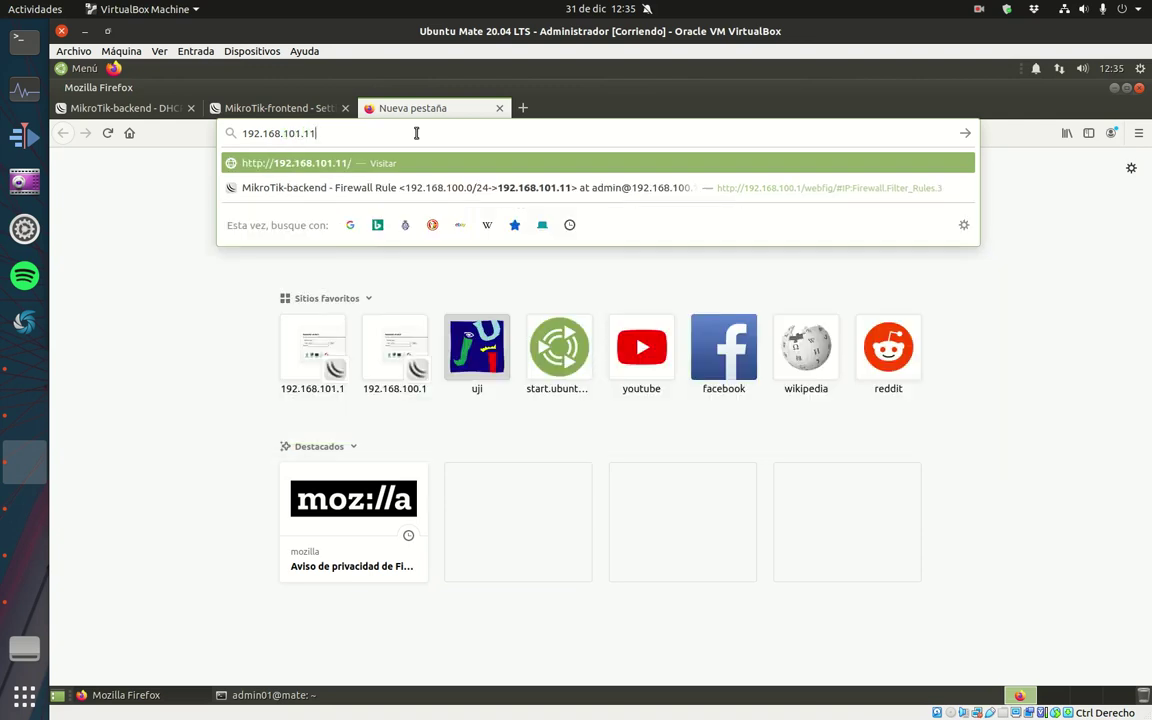
pyautogui.press('Return')
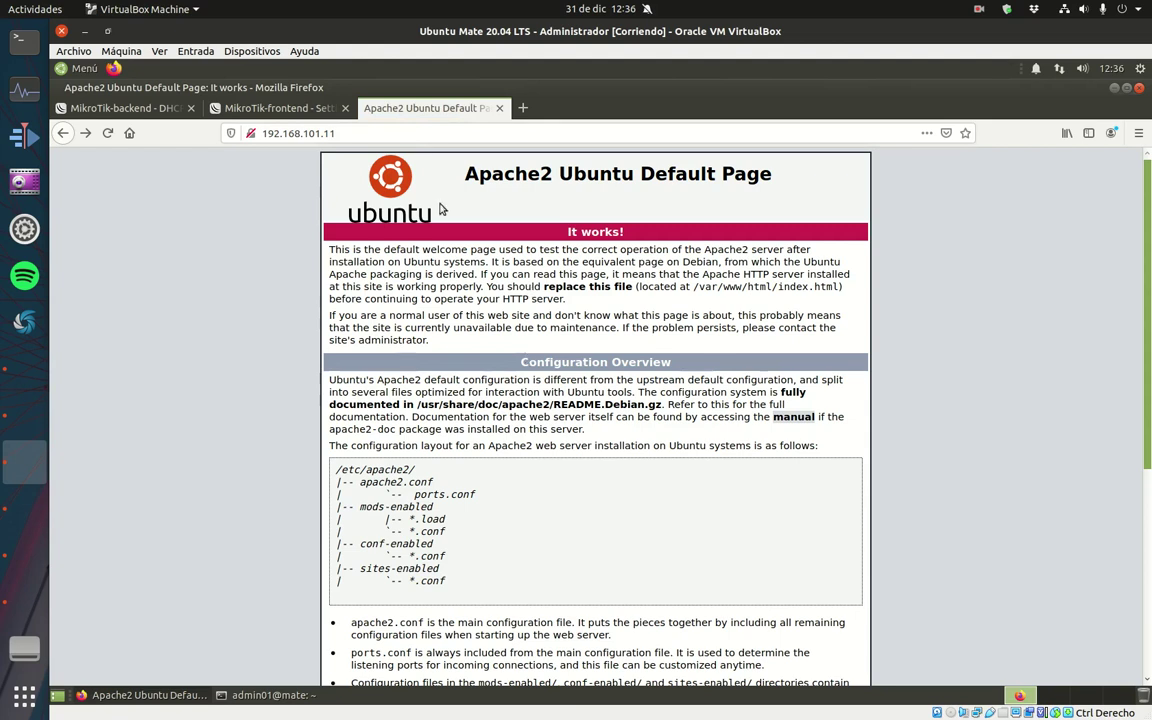
# Open another tab and begin entering the address ftp://192.1.
pyautogui.hotkey('ctrl', 't')
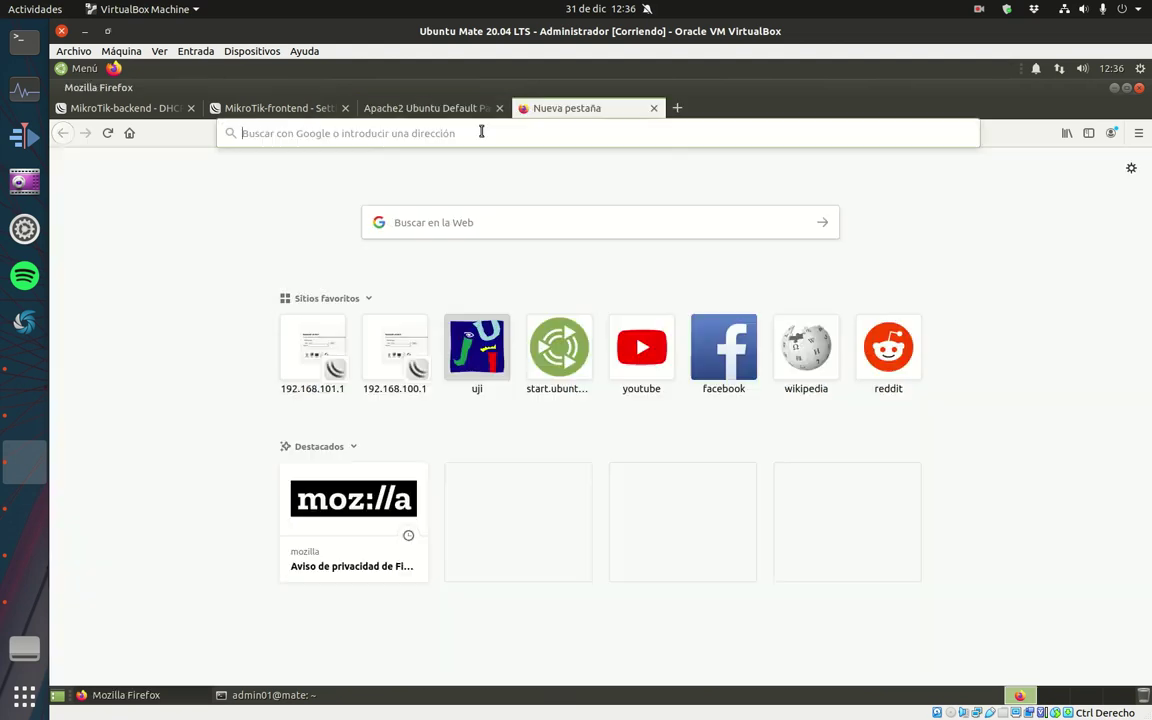
pyautogui.click(483, 132)
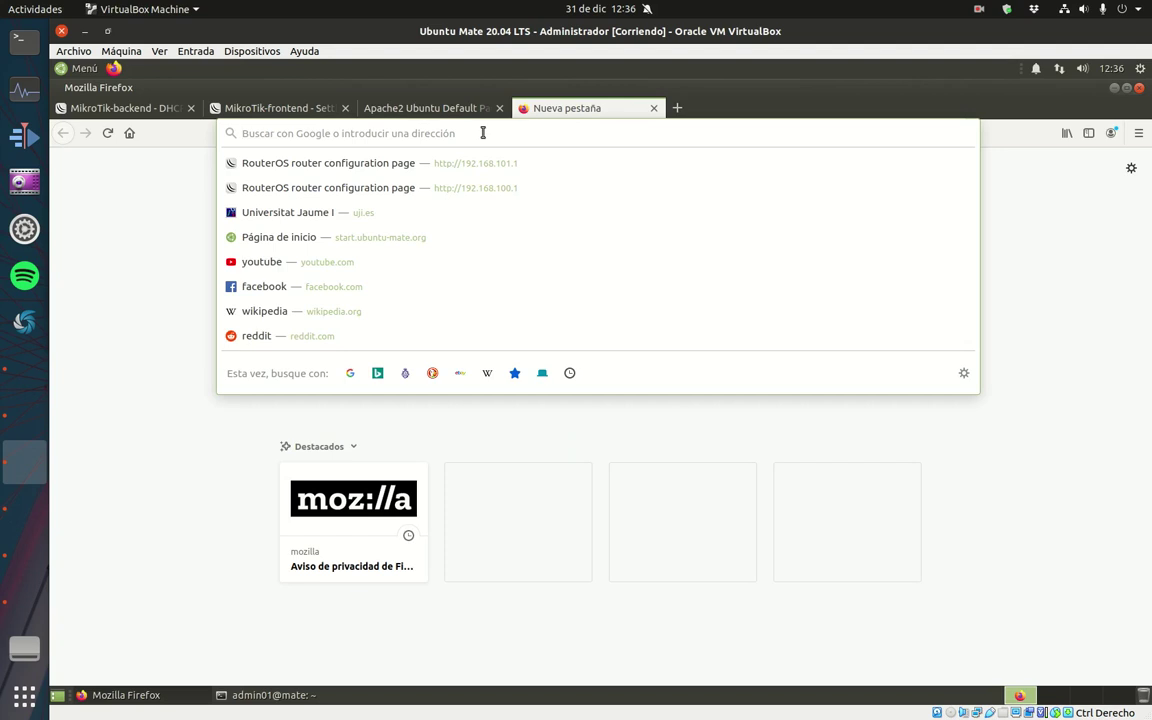
pyautogui.write('ftp://')
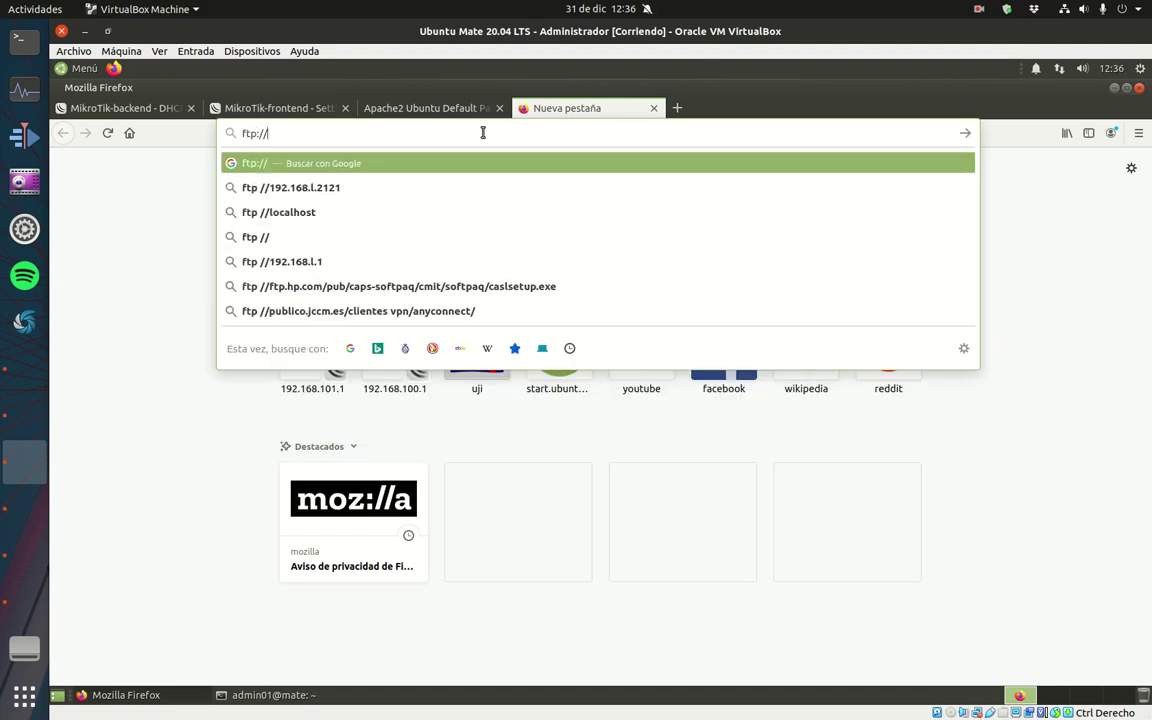
pyautogui.write('1')
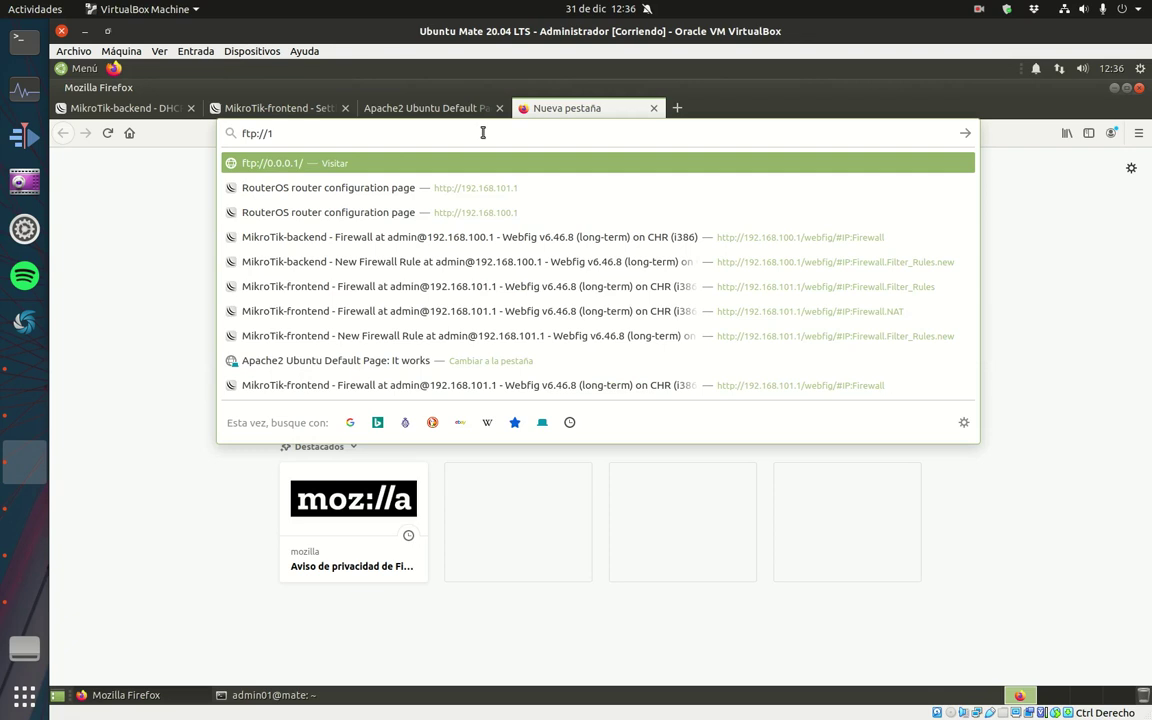
pyautogui.write('92-')
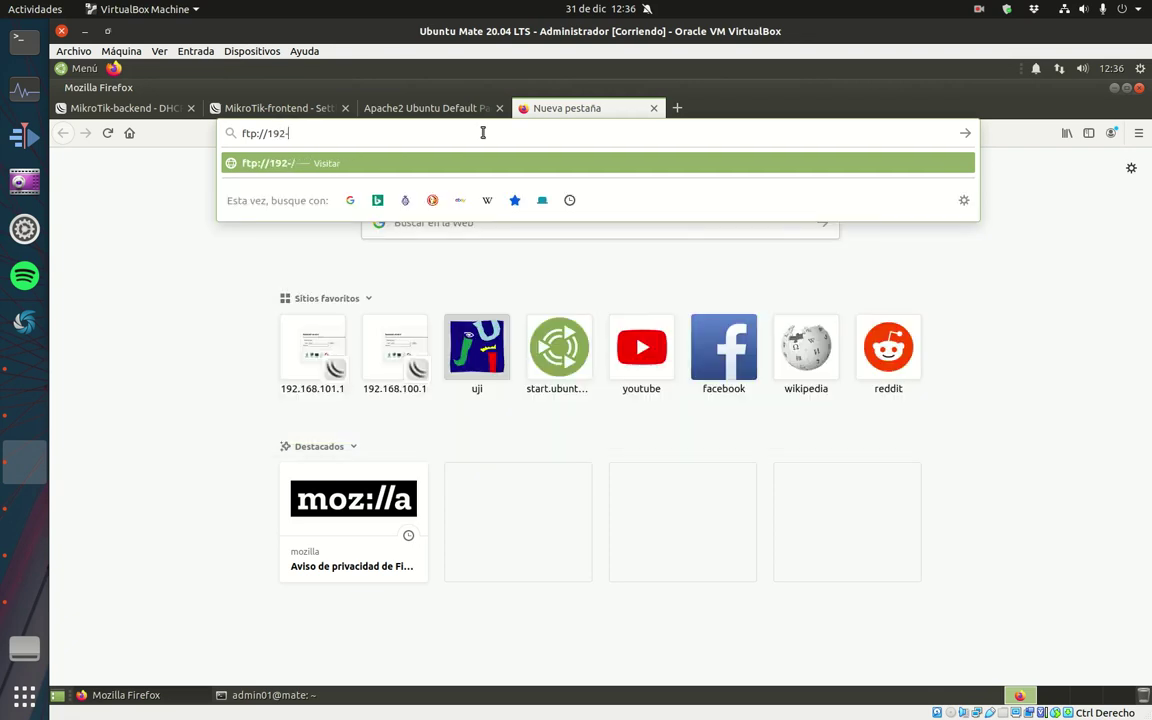